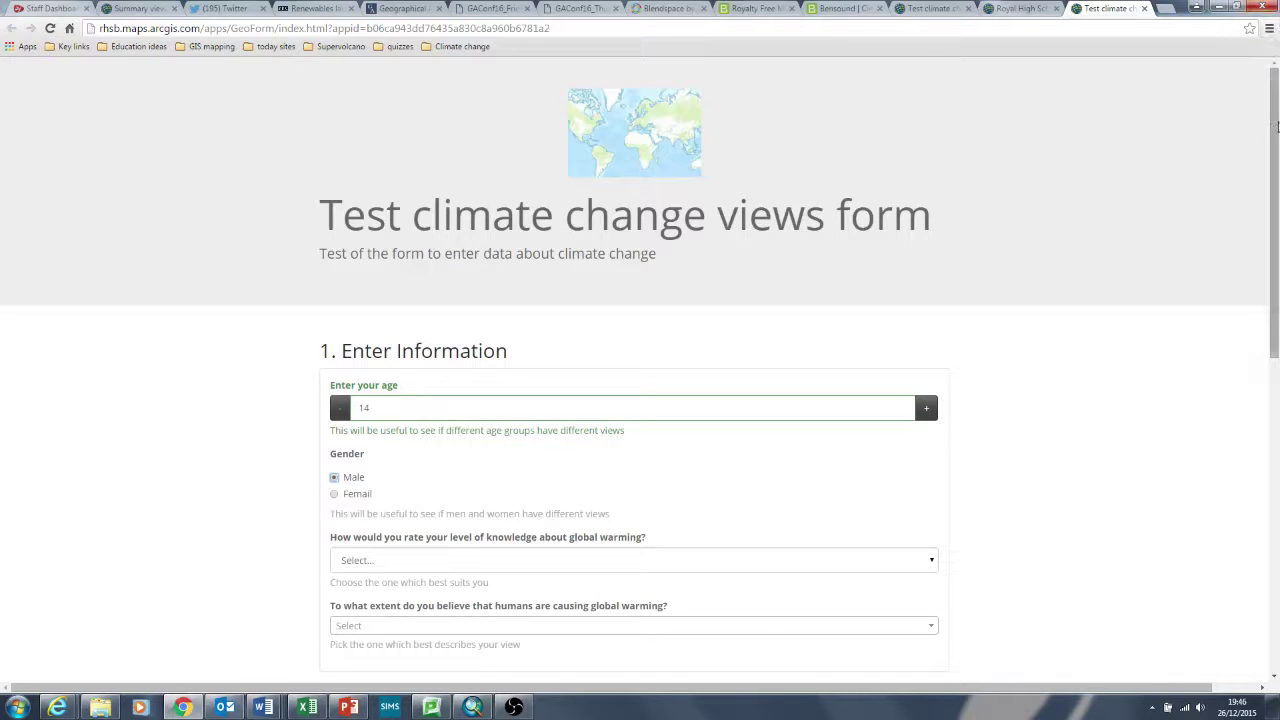
- Set the age answer to 15 and the gender to Male in the GeoForm
{"action": "left_click_drag", "start_coordinate": [1277, 125], "coordinate": [1276, 200]}
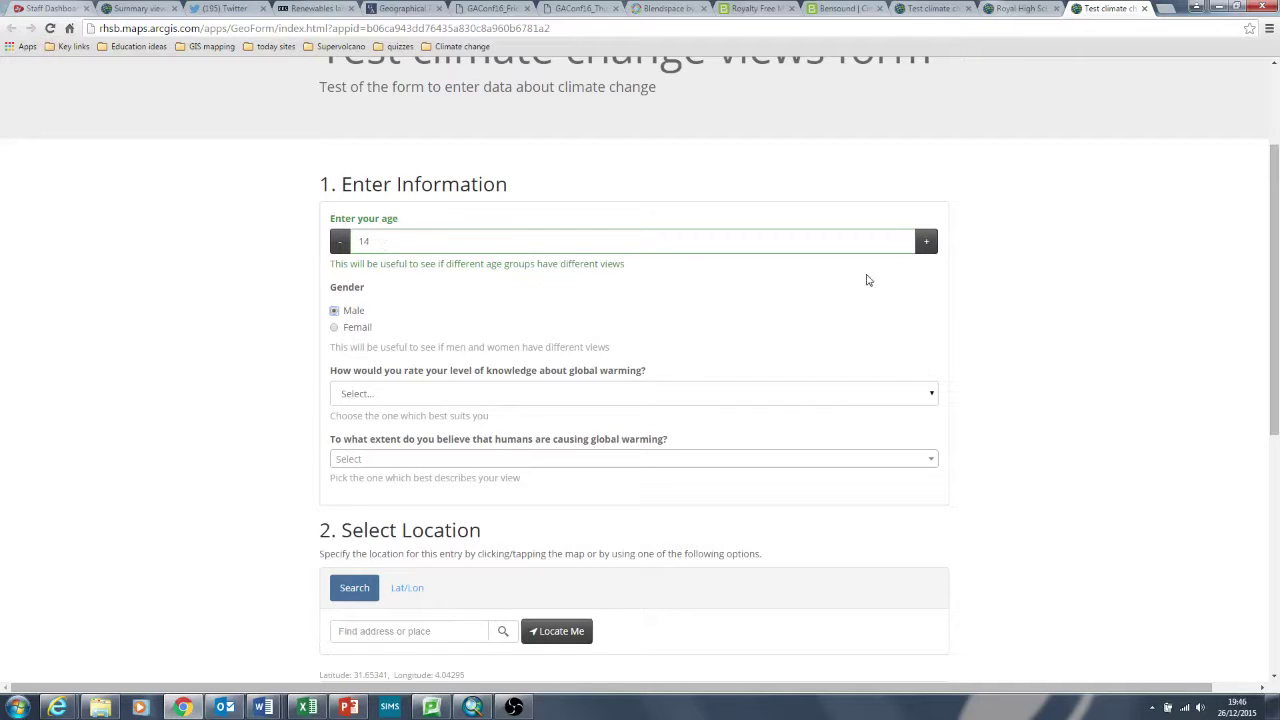
{"action": "left_click", "coordinate": [926, 241]}
{"action": "left_click", "coordinate": [926, 241]}
{"action": "left_click", "coordinate": [926, 241]}
{"action": "left_click", "coordinate": [926, 241]}
{"action": "left_click", "coordinate": [926, 241]}
{"action": "left_click", "coordinate": [926, 241]}
{"action": "left_click", "coordinate": [341, 241]}
{"action": "left_click", "coordinate": [341, 241]}
{"action": "left_click", "coordinate": [341, 241]}
{"action": "left_click", "coordinate": [341, 241]}
{"action": "left_click", "coordinate": [341, 241]}
{"action": "left_click", "coordinate": [350, 330]}
{"action": "left_click", "coordinate": [358, 315]}
- Answer 'Have heard a bit about it' and 'Unsure if it is human or mostly natural causes'
{"action": "left_click", "coordinate": [806, 396]}
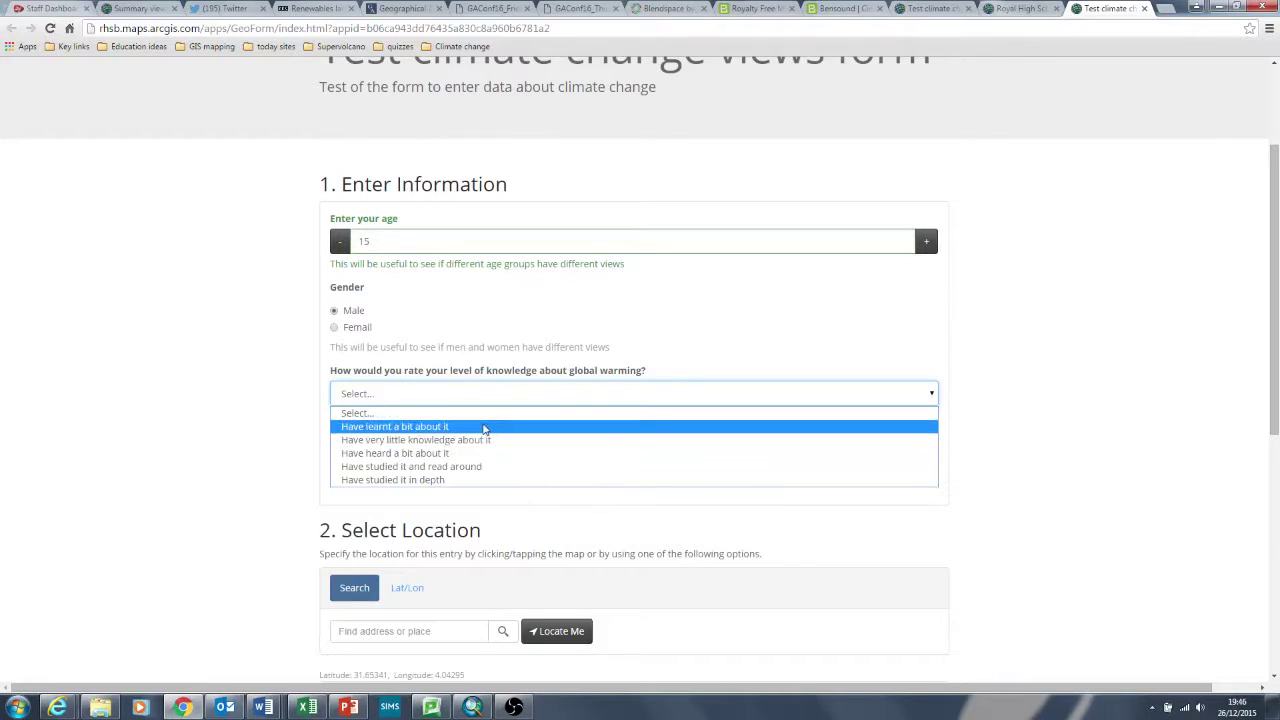
{"action": "left_click", "coordinate": [474, 452]}
{"action": "left_click", "coordinate": [529, 458]}
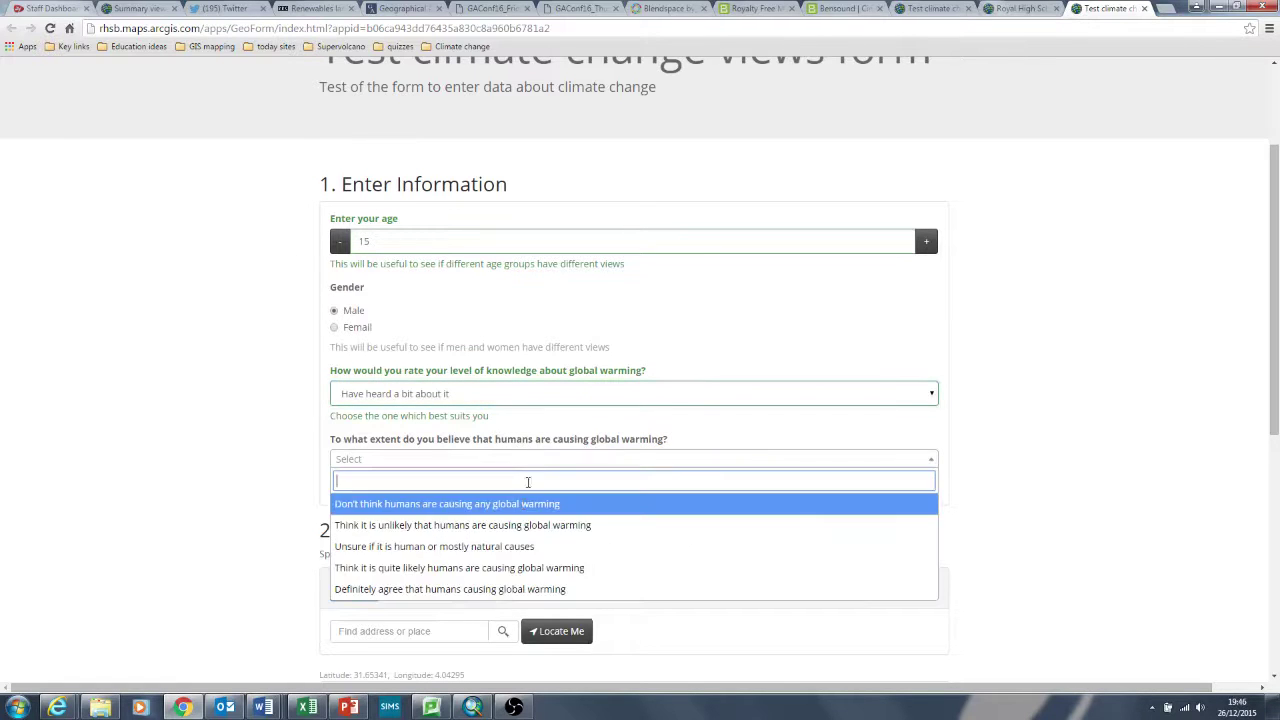
{"action": "left_click", "coordinate": [514, 546]}
- Drop the entry's location pin over Scandinavia, then recheck the knowledge answer unchanged
{"action": "left_click_drag", "start_coordinate": [1270, 370], "coordinate": [1268, 562]}
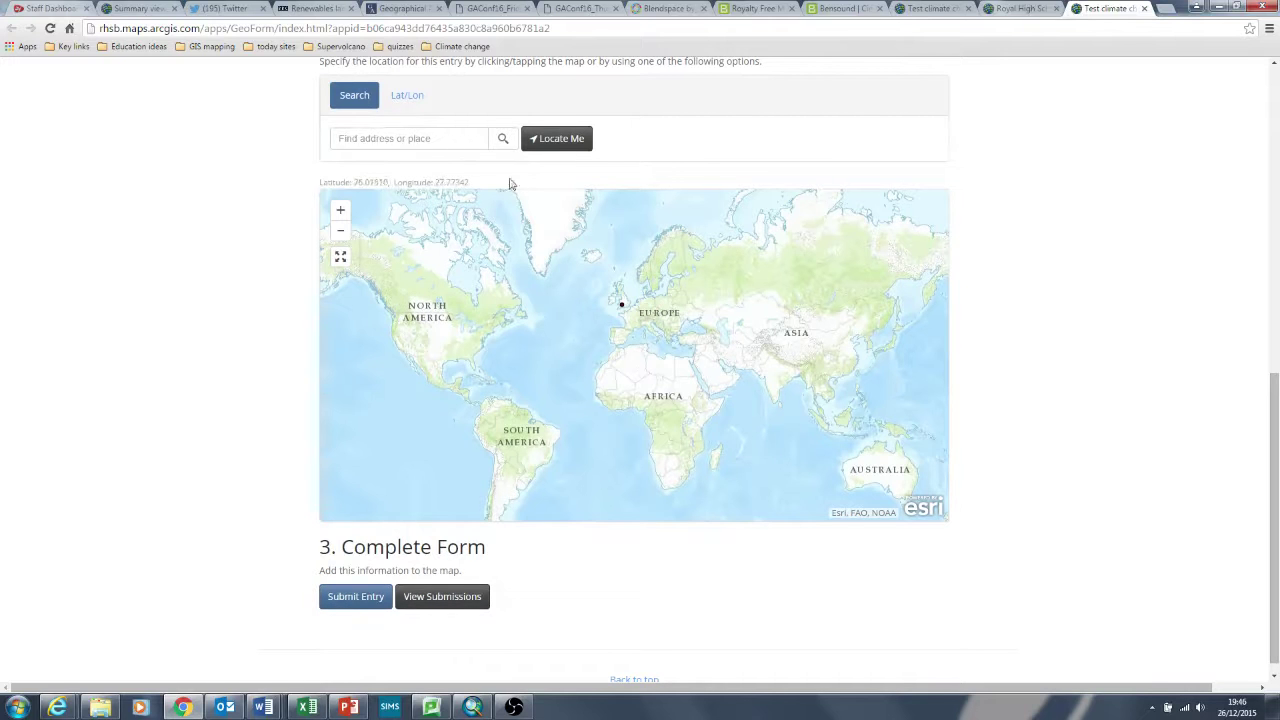
{"action": "left_click", "coordinate": [660, 295]}
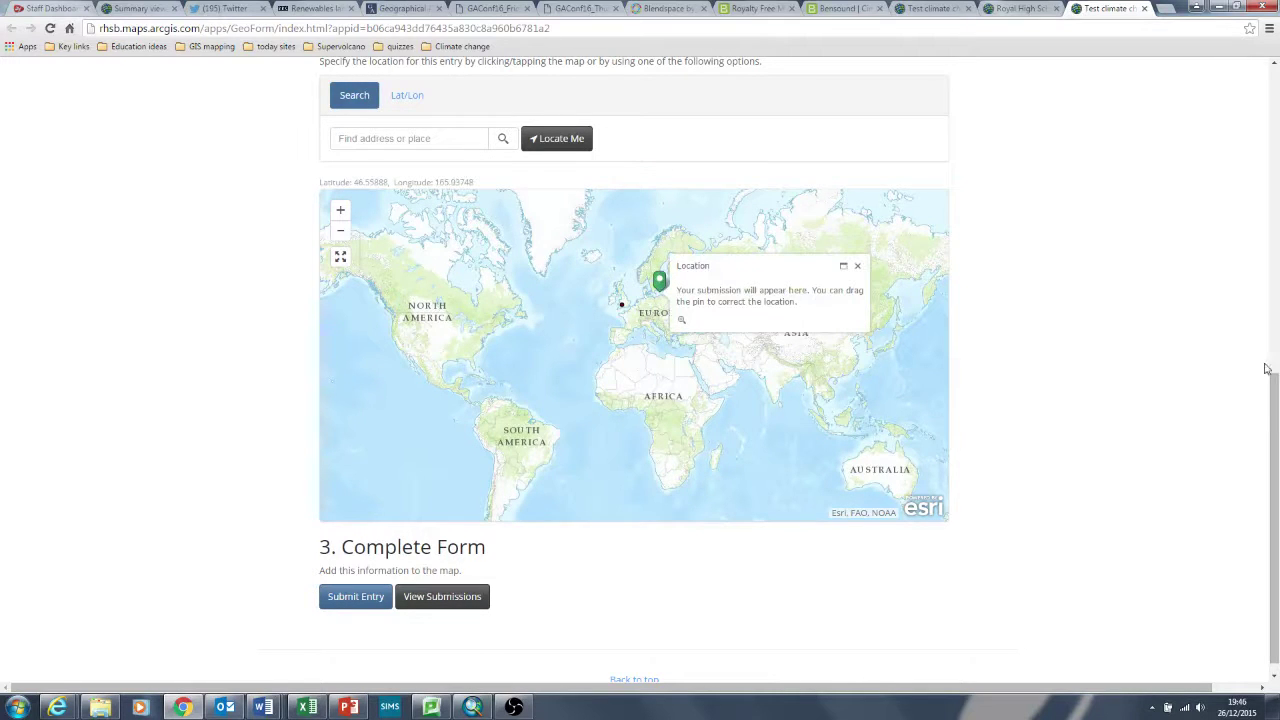
{"action": "left_click_drag", "start_coordinate": [1270, 387], "coordinate": [1270, 75]}
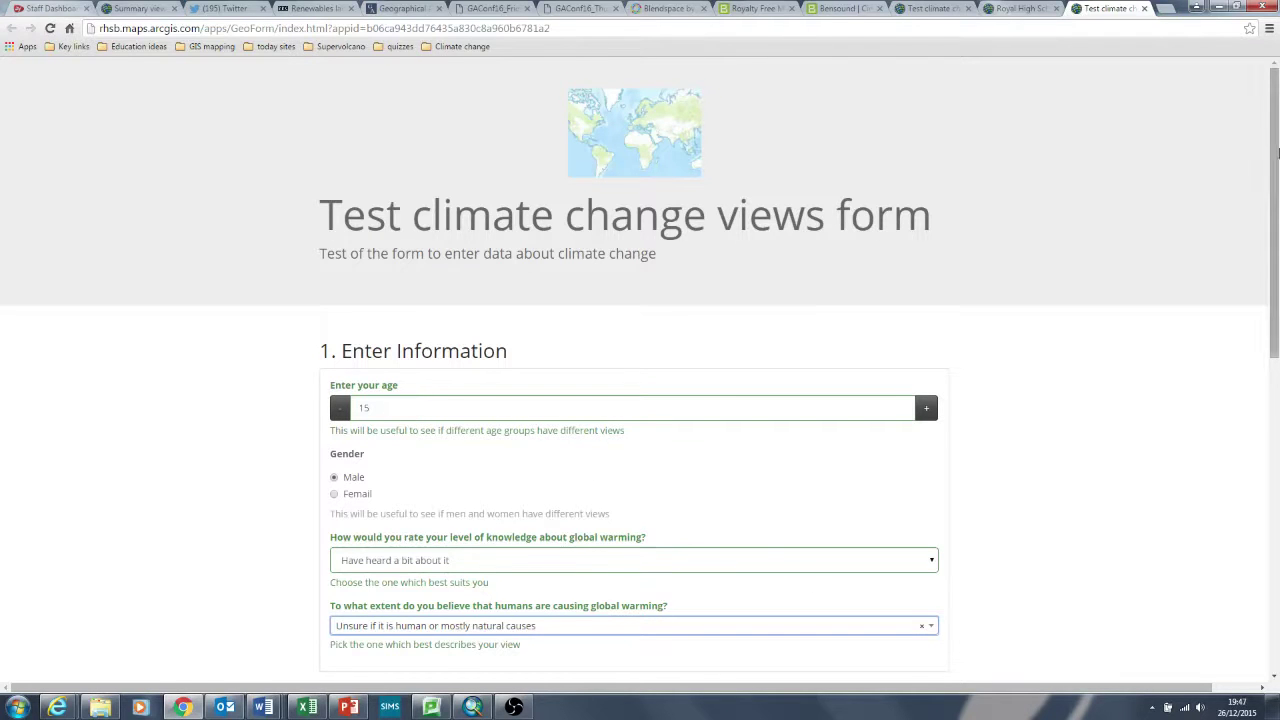
{"action": "left_click_drag", "start_coordinate": [1273, 150], "coordinate": [1273, 172]}
{"action": "left_click", "coordinate": [926, 518]}
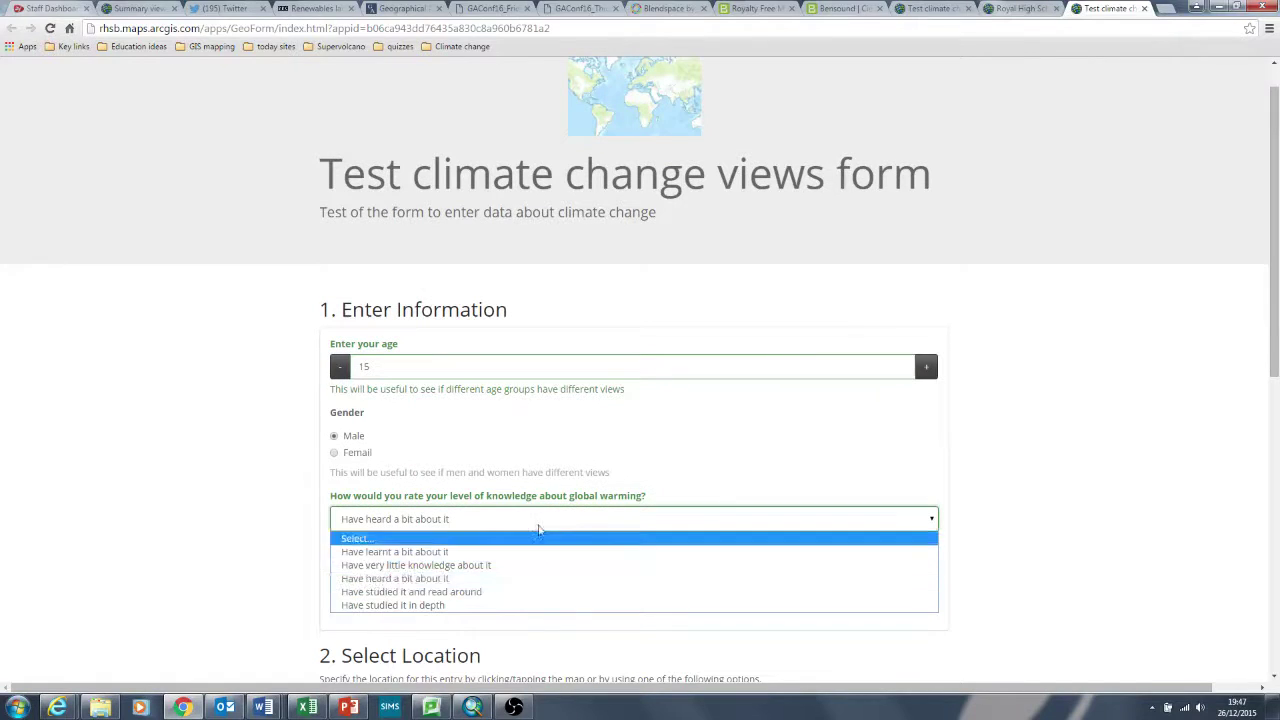
{"action": "left_click", "coordinate": [1092, 553]}
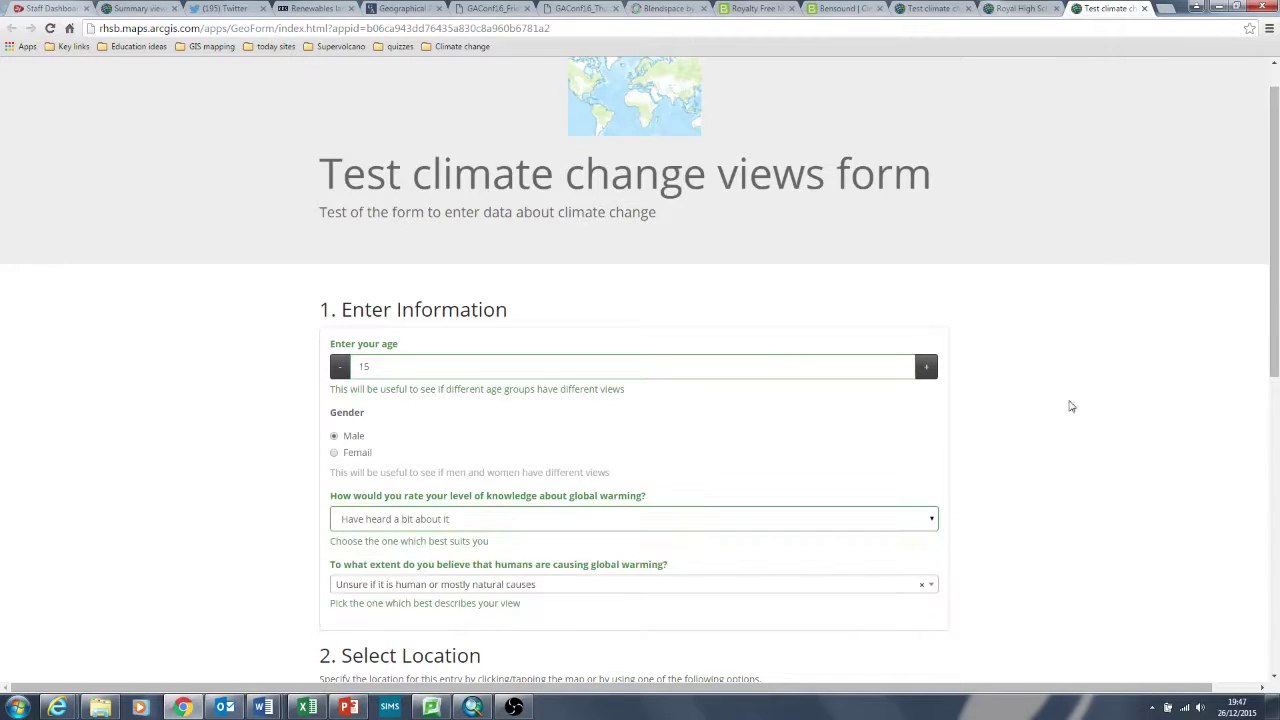
{"action": "left_click_drag", "start_coordinate": [1277, 198], "coordinate": [1277, 167]}
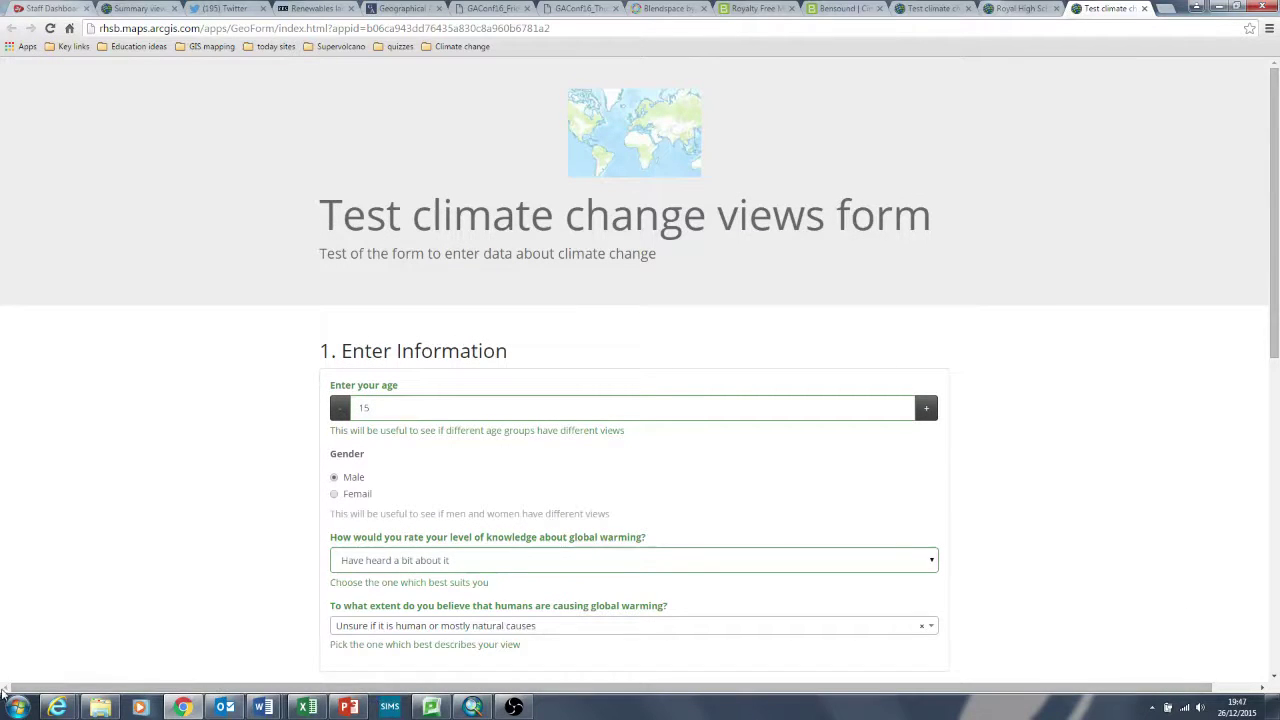
- Switch to the open ArcMap window and reopen the Catalog showing the survey geodatabase
{"action": "left_click", "coordinate": [20, 708]}
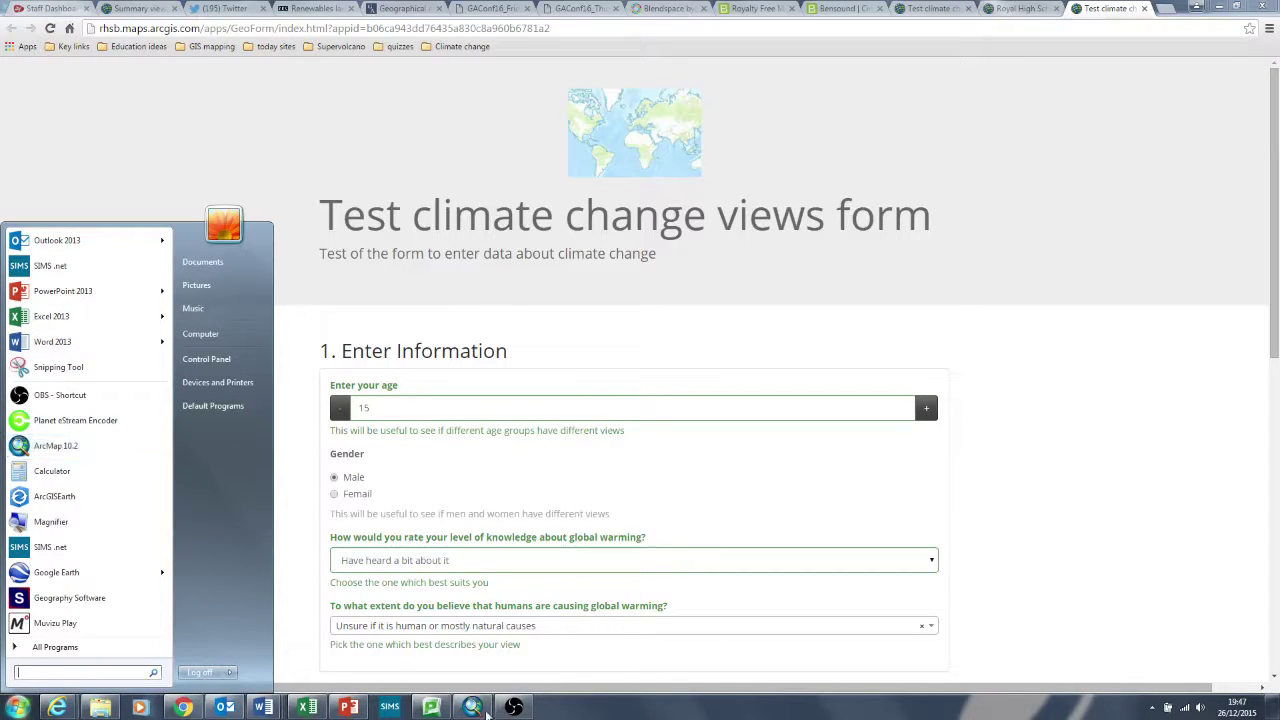
{"action": "left_click", "coordinate": [484, 712]}
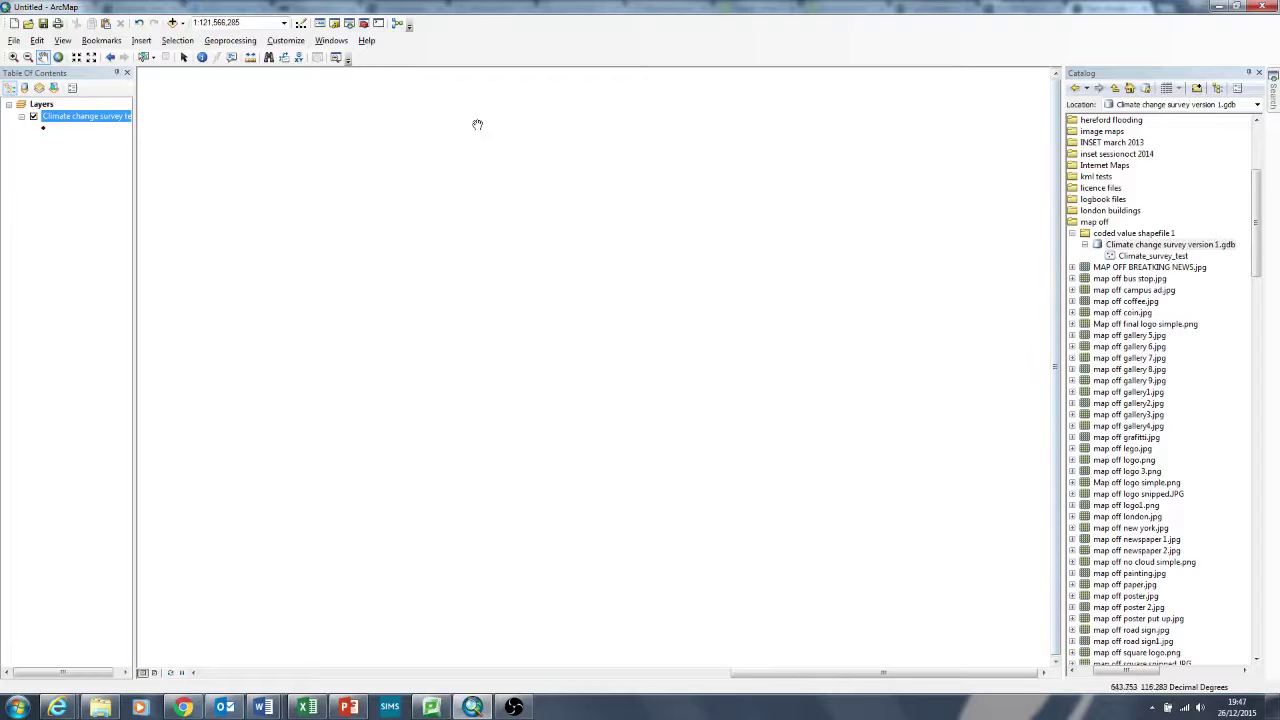
{"action": "left_click", "coordinate": [1259, 74]}
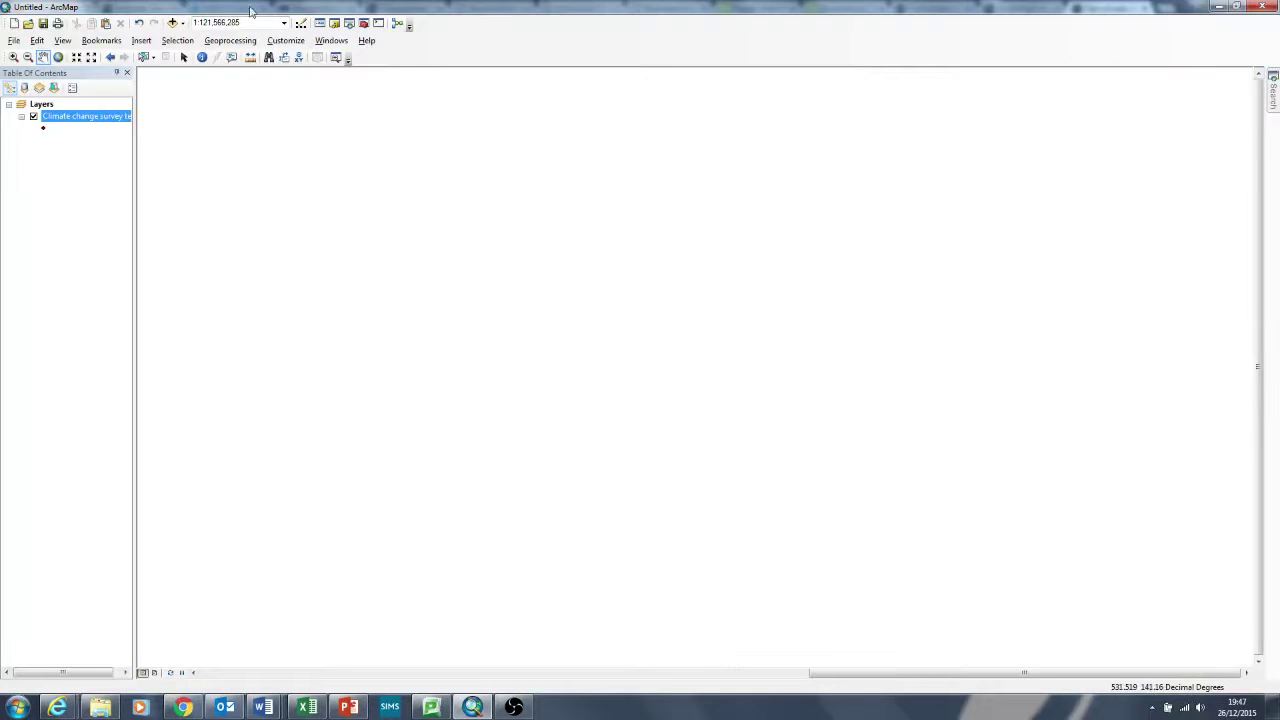
{"action": "left_click", "coordinate": [335, 23]}
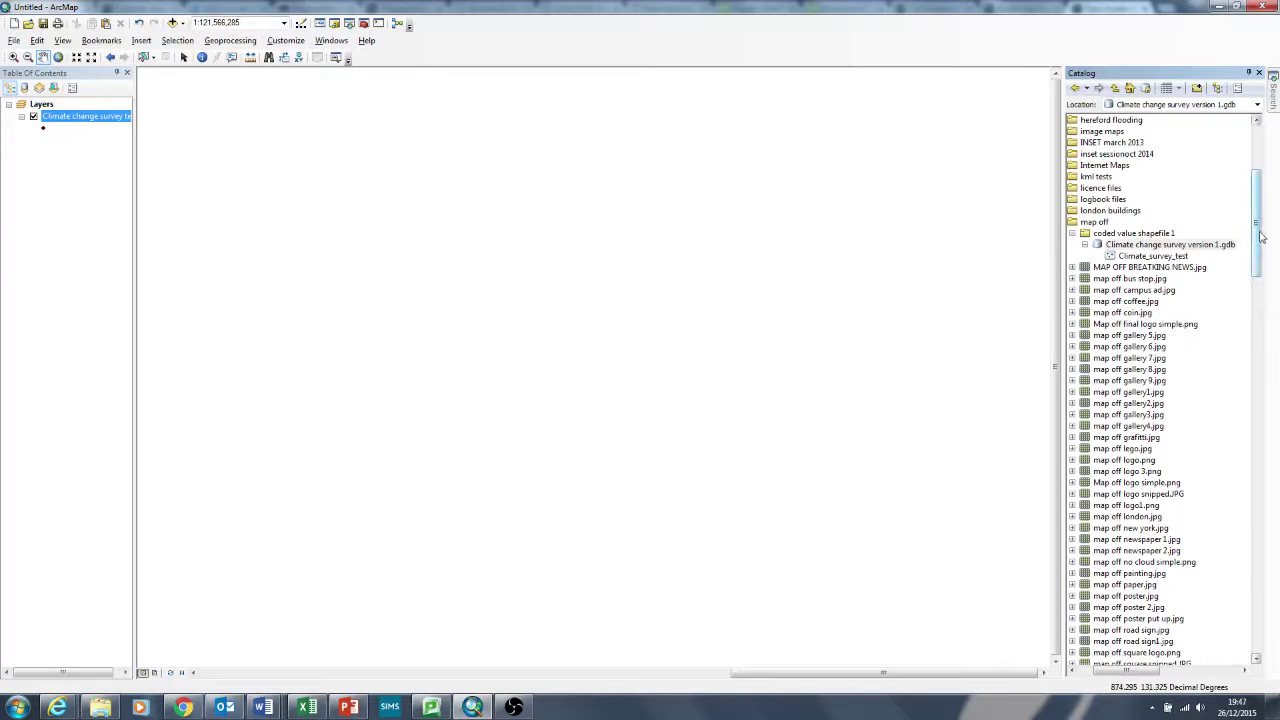
{"action": "scroll", "coordinate": [1262, 237], "scroll_direction": "up", "scroll_amount": 7}
{"action": "scroll", "coordinate": [1262, 237], "scroll_direction": "down", "scroll_amount": 7}
- Add a file geodatabase named 'test new one' to the coded value shapefile 1 folder
{"action": "left_click", "coordinate": [1112, 234]}
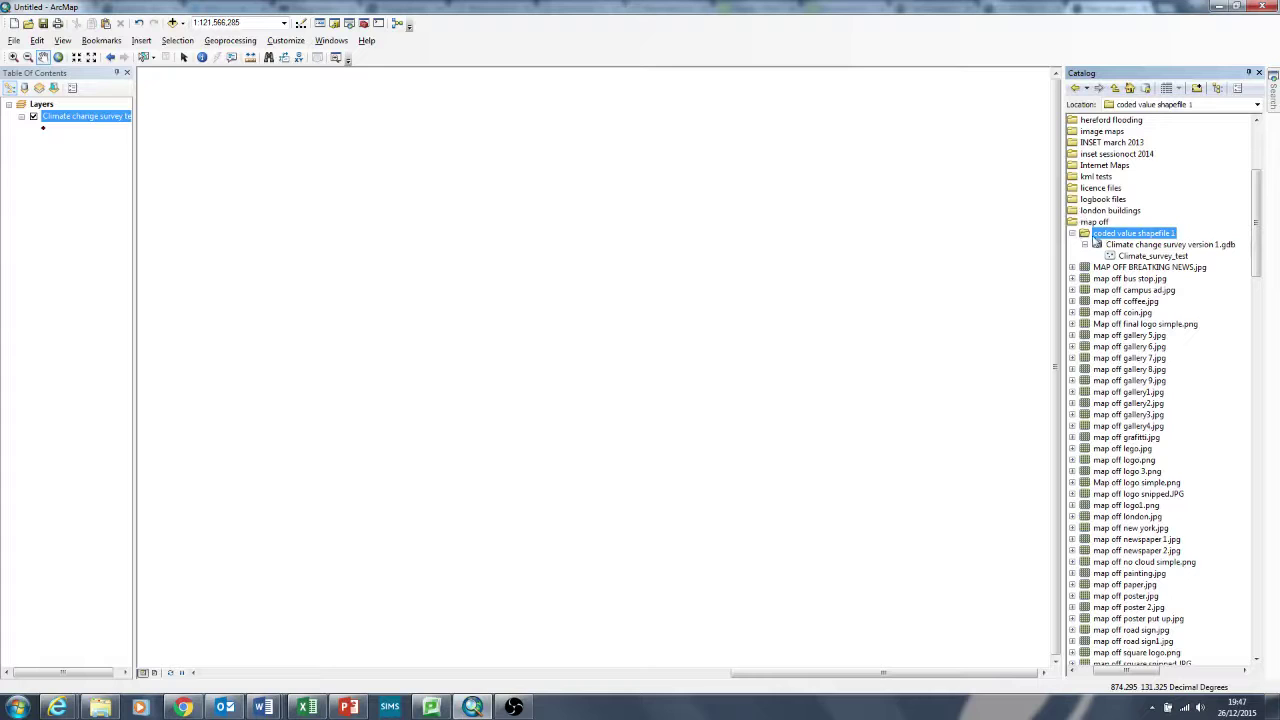
{"action": "right_click", "coordinate": [1131, 243]}
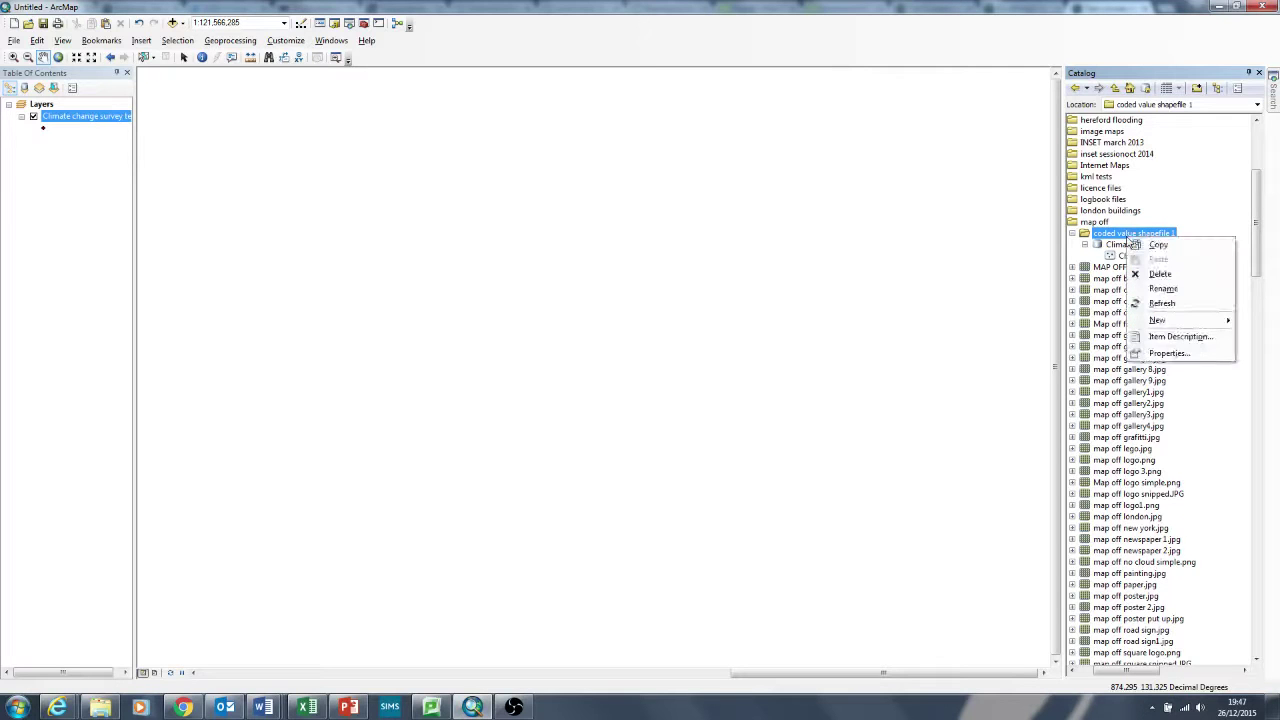
{"action": "mouse_move", "coordinate": [1170, 325]}
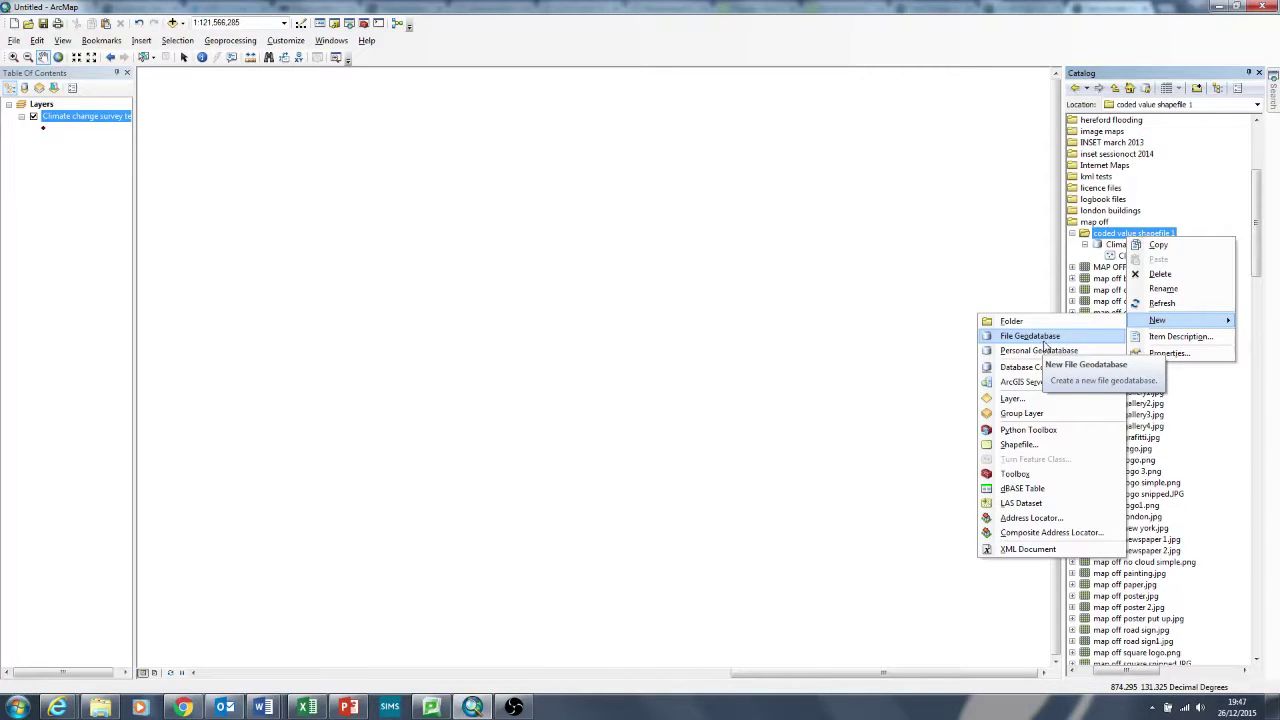
{"action": "left_click", "coordinate": [1045, 340]}
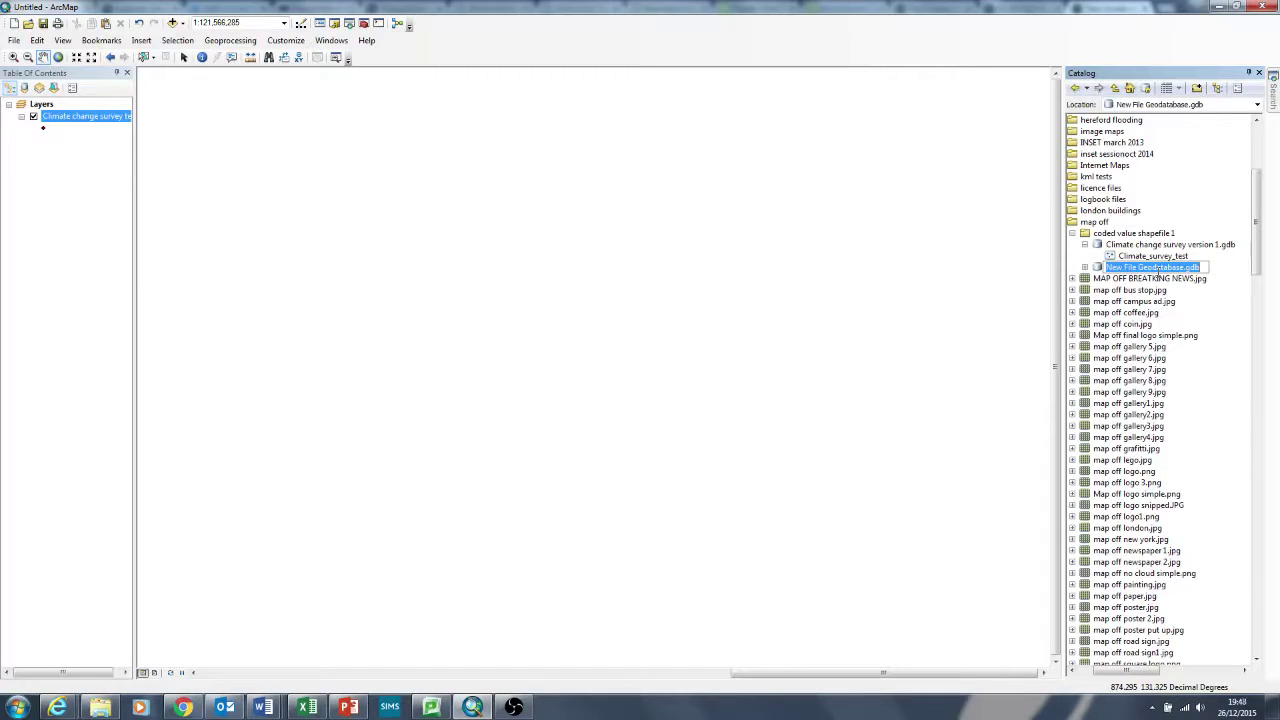
{"action": "type", "text": "test new one"}
{"action": "key", "text": "Return"}
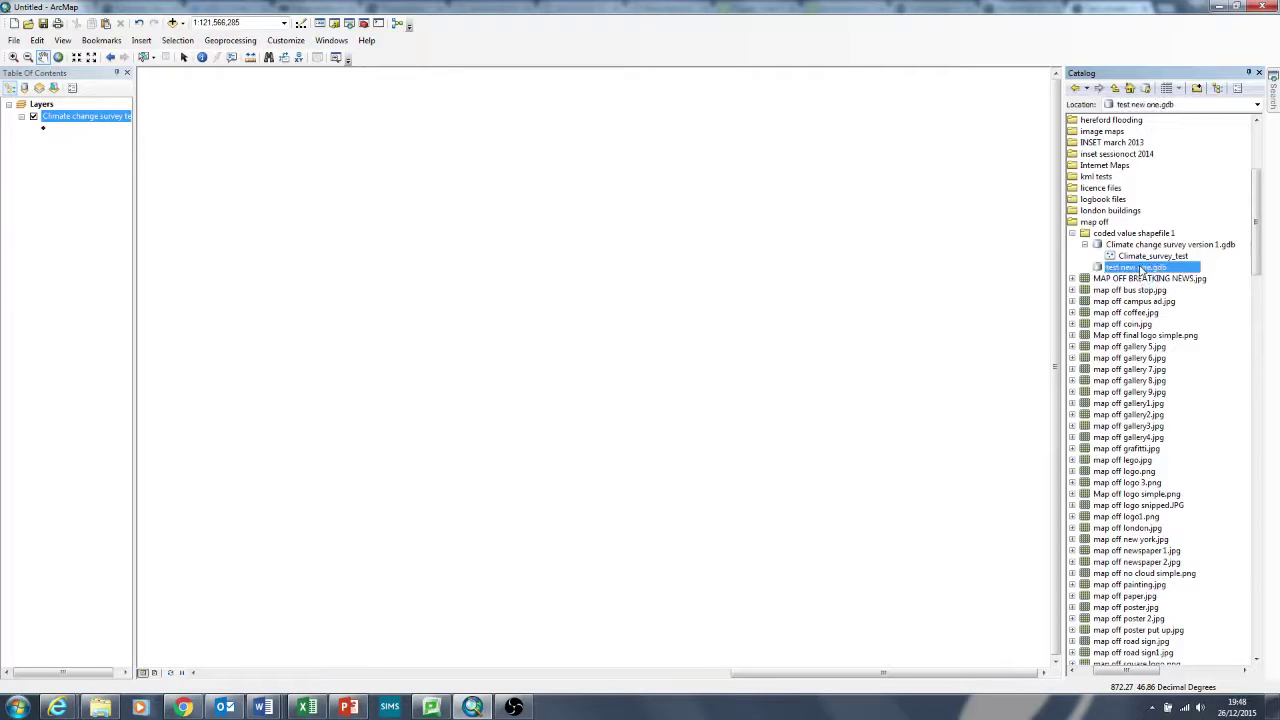
- Check the empty test new one geodatabase's properties, then open the survey geodatabase's properties
{"action": "right_click", "coordinate": [1140, 271]}
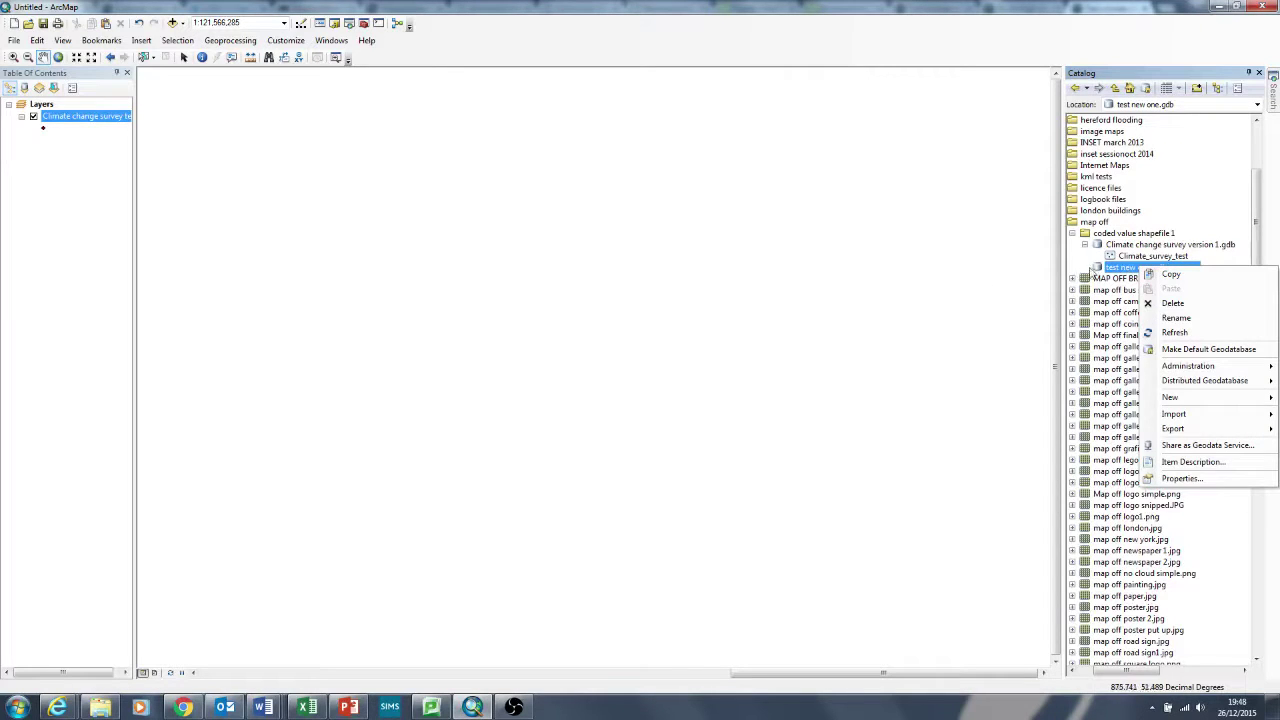
{"action": "left_click", "coordinate": [1225, 478]}
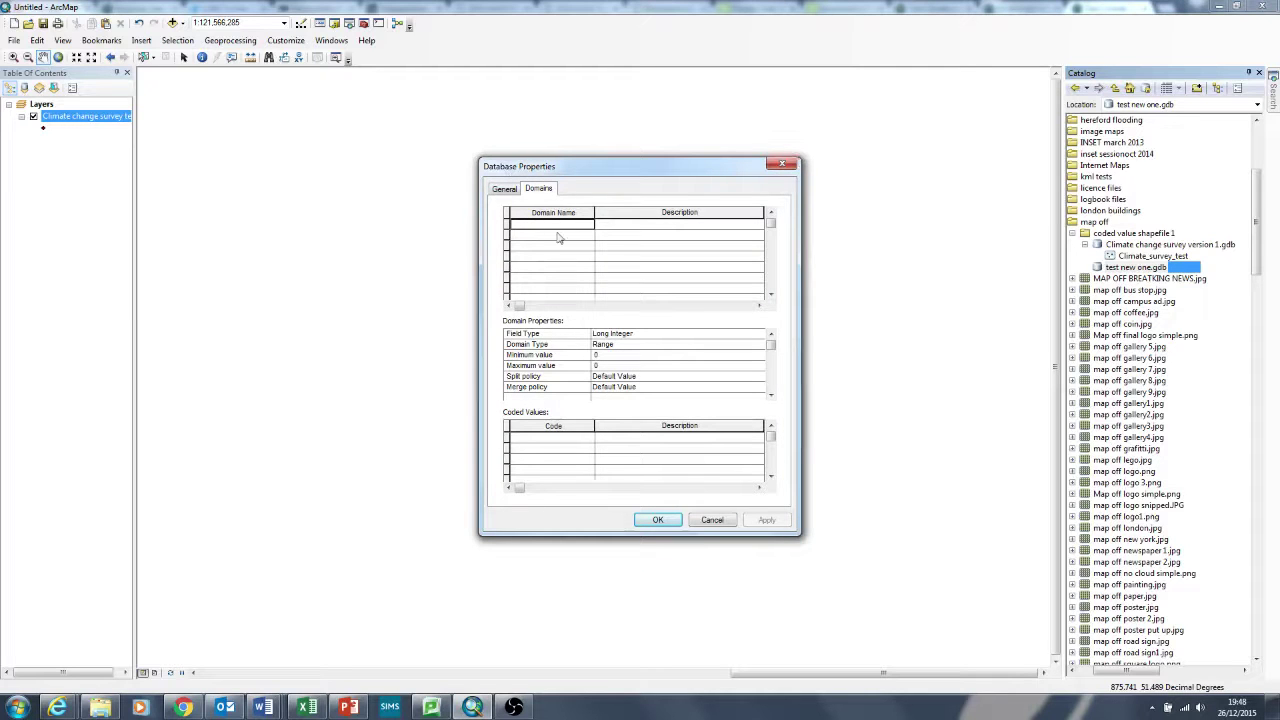
{"action": "left_click", "coordinate": [782, 164]}
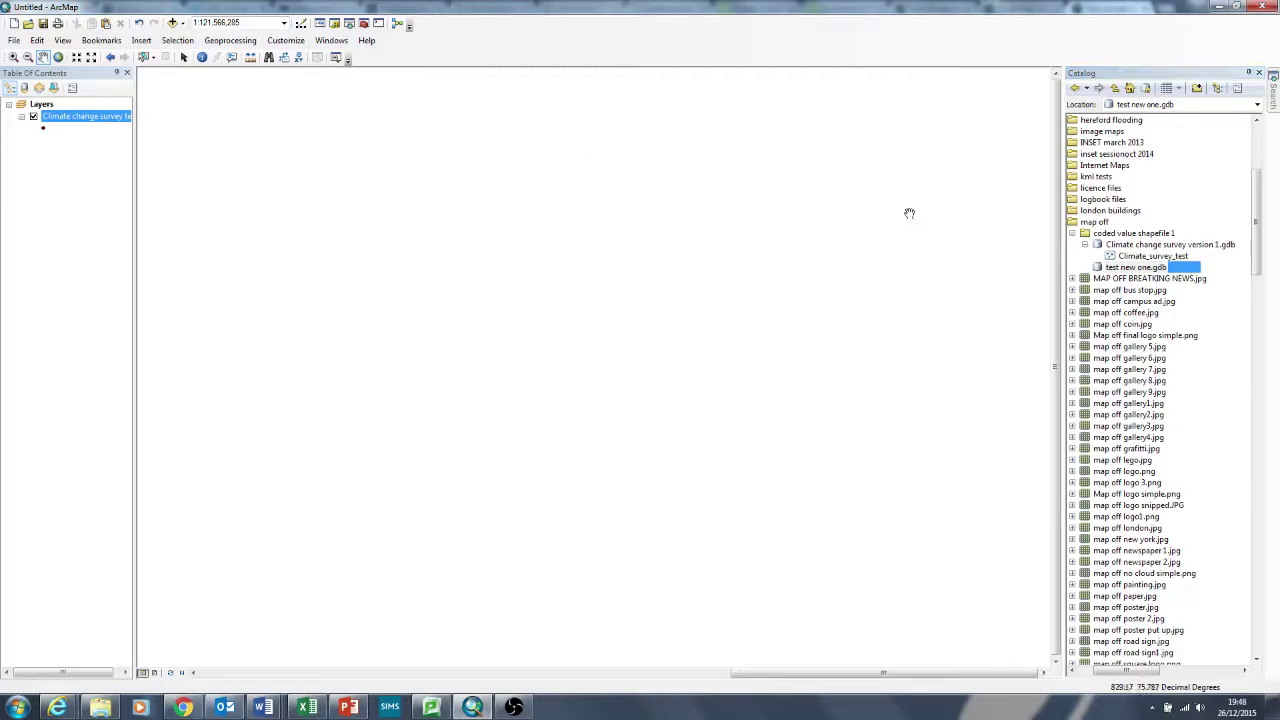
{"action": "left_click", "coordinate": [1132, 246]}
{"action": "right_click", "coordinate": [1132, 252]}
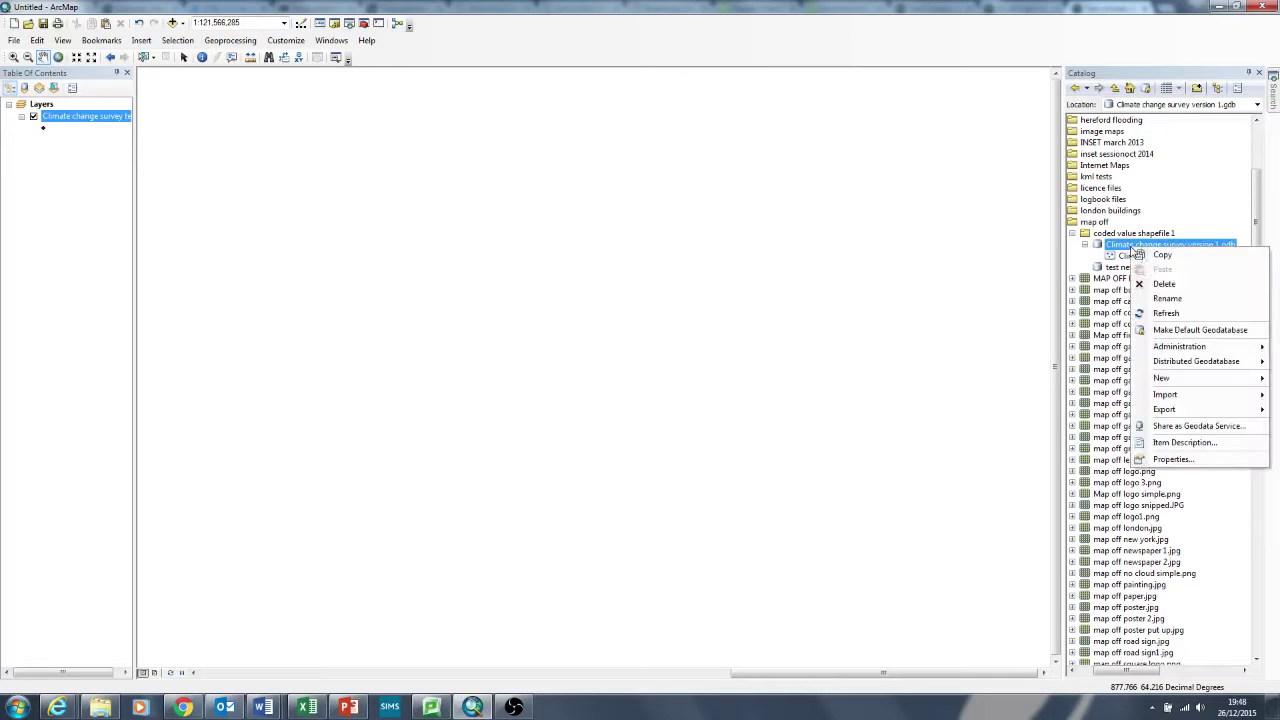
{"action": "left_click", "coordinate": [1179, 455]}
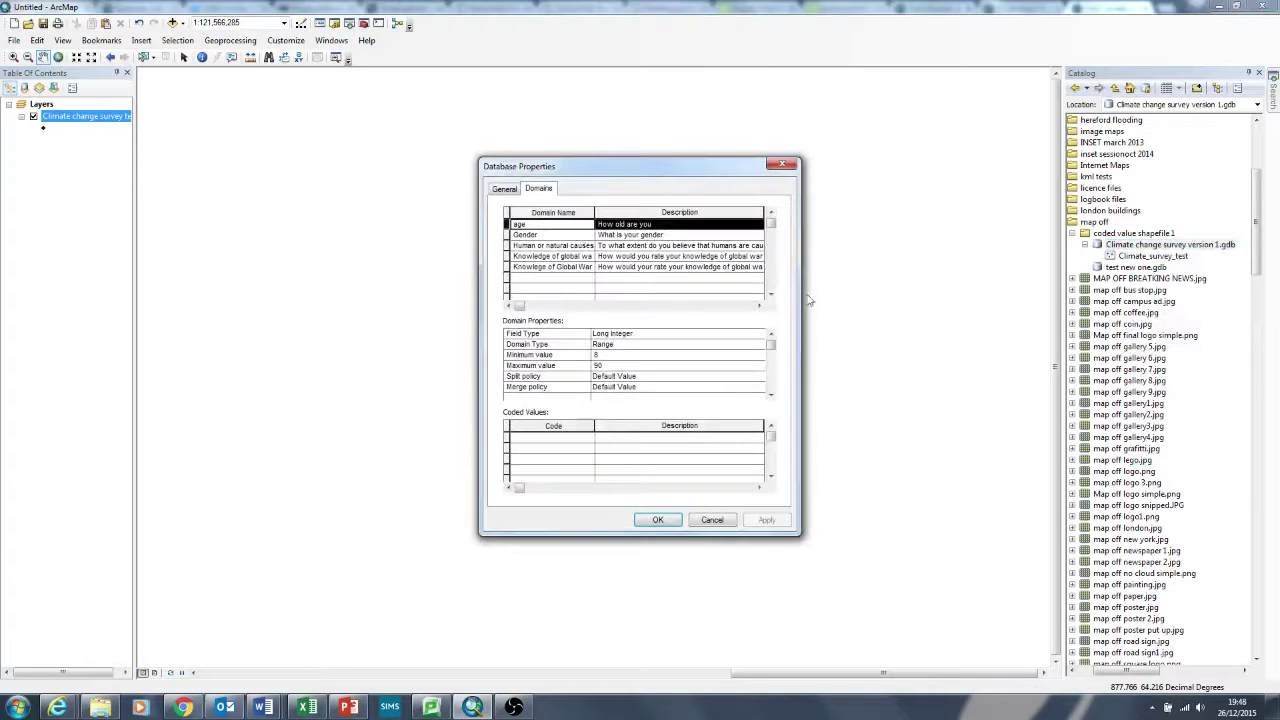
- Review the age domain, keeping Long Integer field type and Range domain type
{"action": "left_click", "coordinate": [560, 236]}
{"action": "left_click", "coordinate": [504, 227]}
{"action": "left_click", "coordinate": [634, 224]}
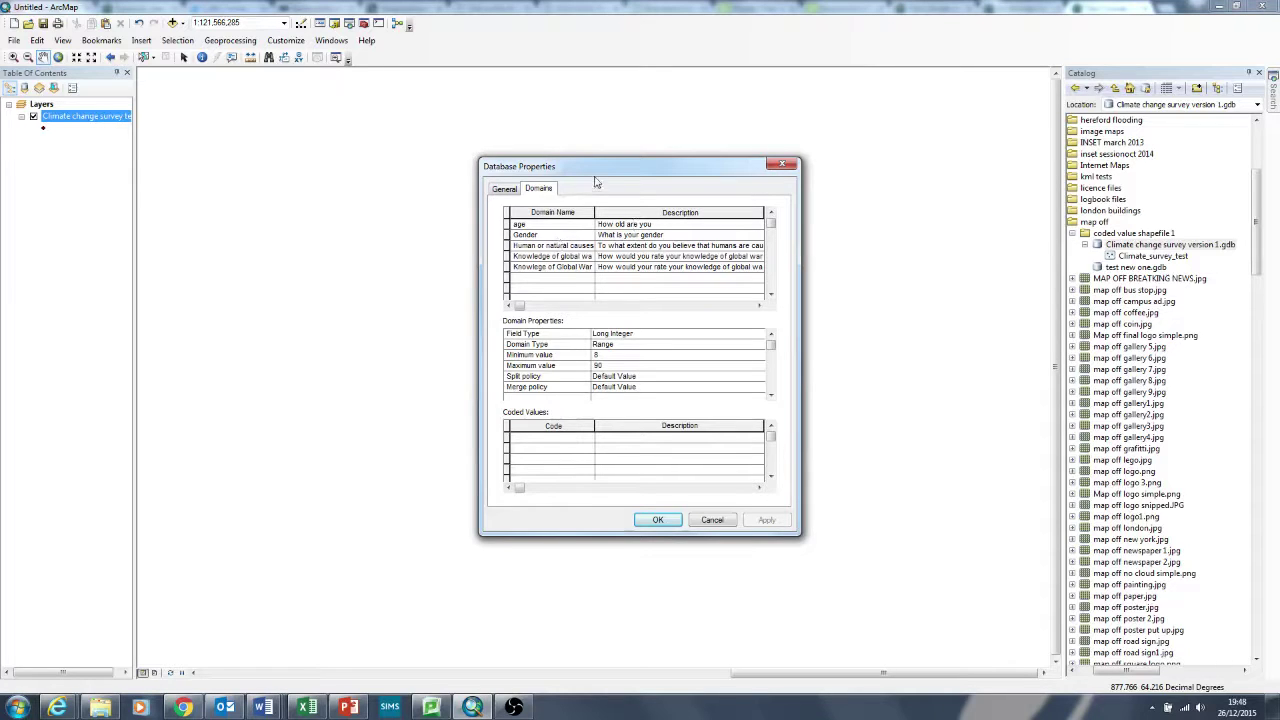
{"action": "left_click", "coordinate": [540, 228]}
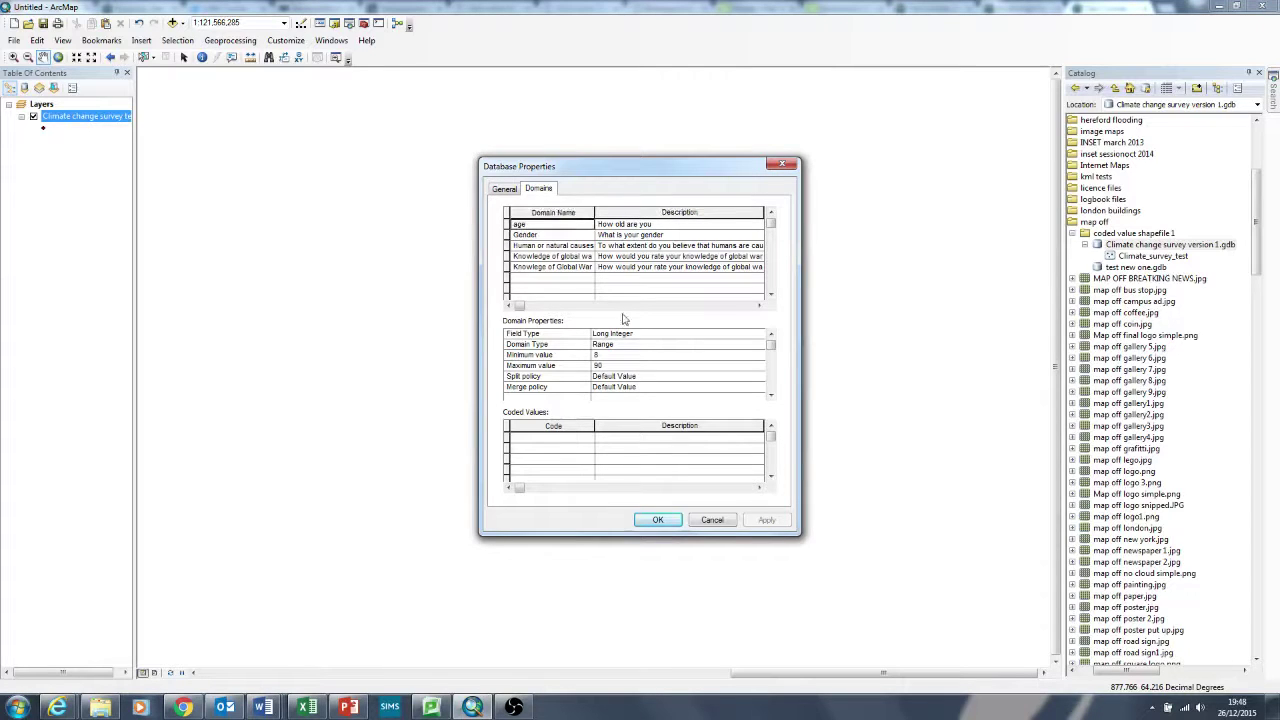
{"action": "left_click", "coordinate": [737, 332]}
{"action": "left_click", "coordinate": [758, 335]}
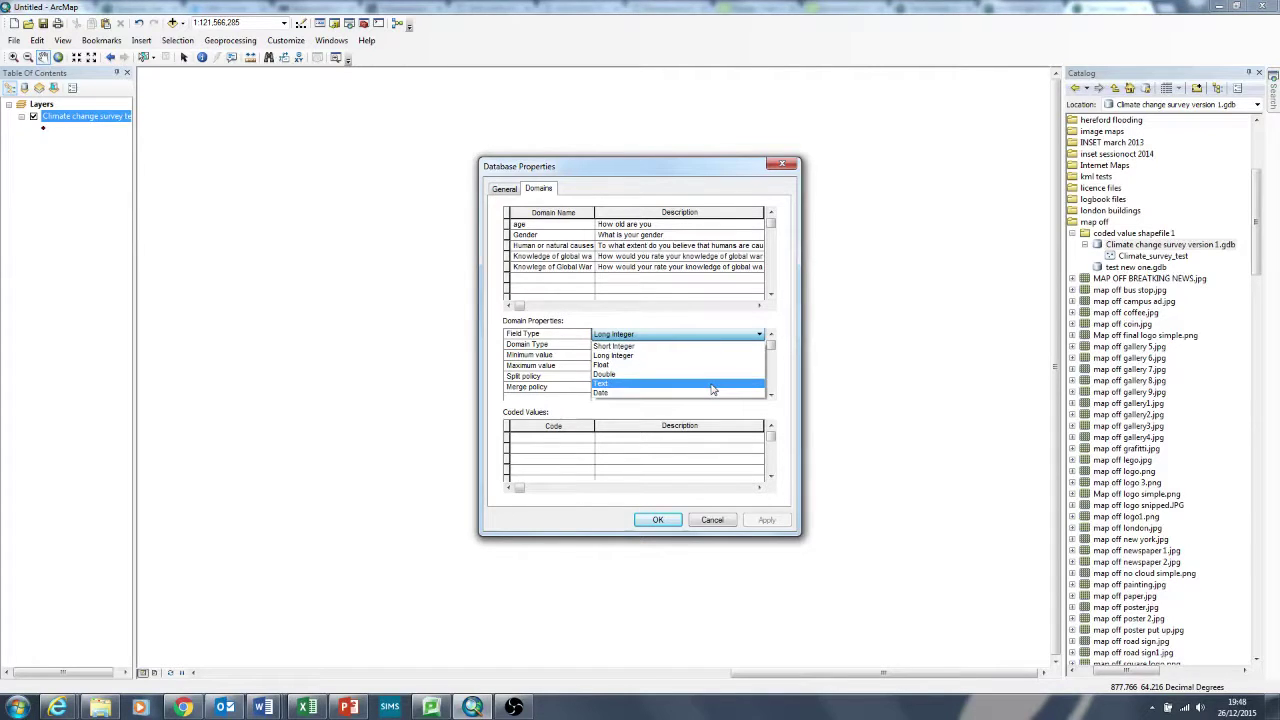
{"action": "left_click", "coordinate": [634, 355]}
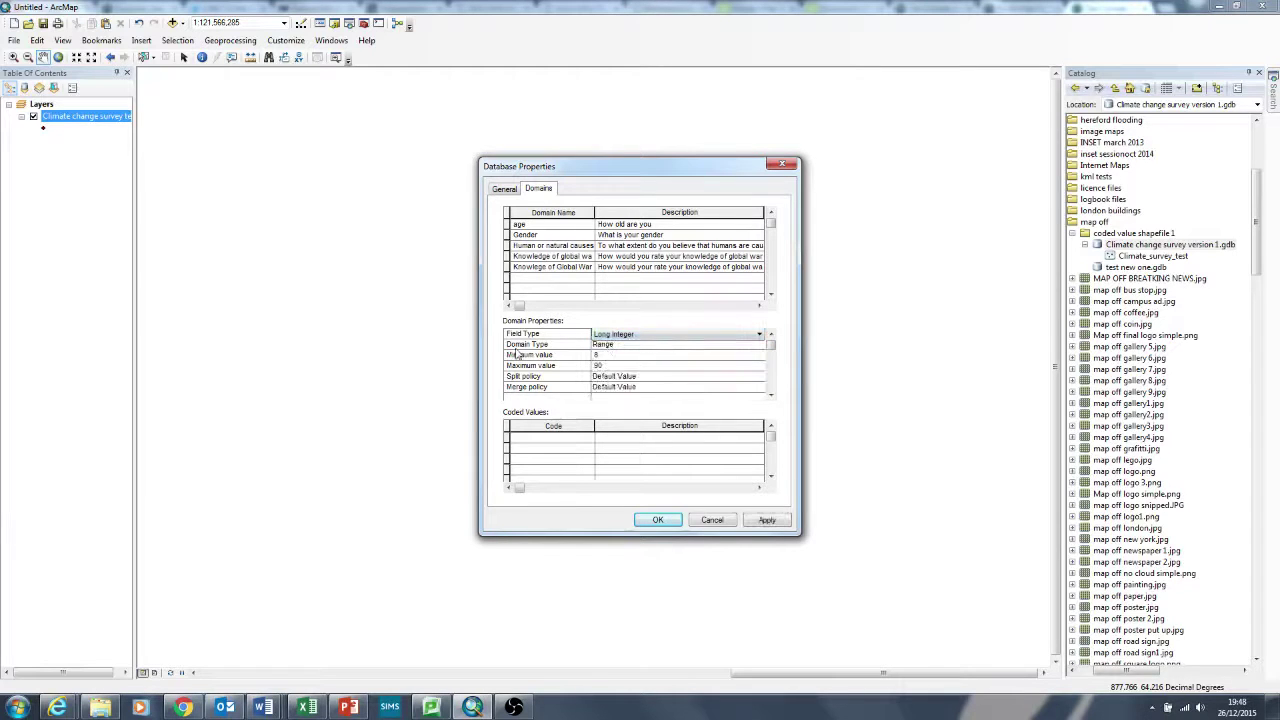
{"action": "left_click", "coordinate": [748, 349]}
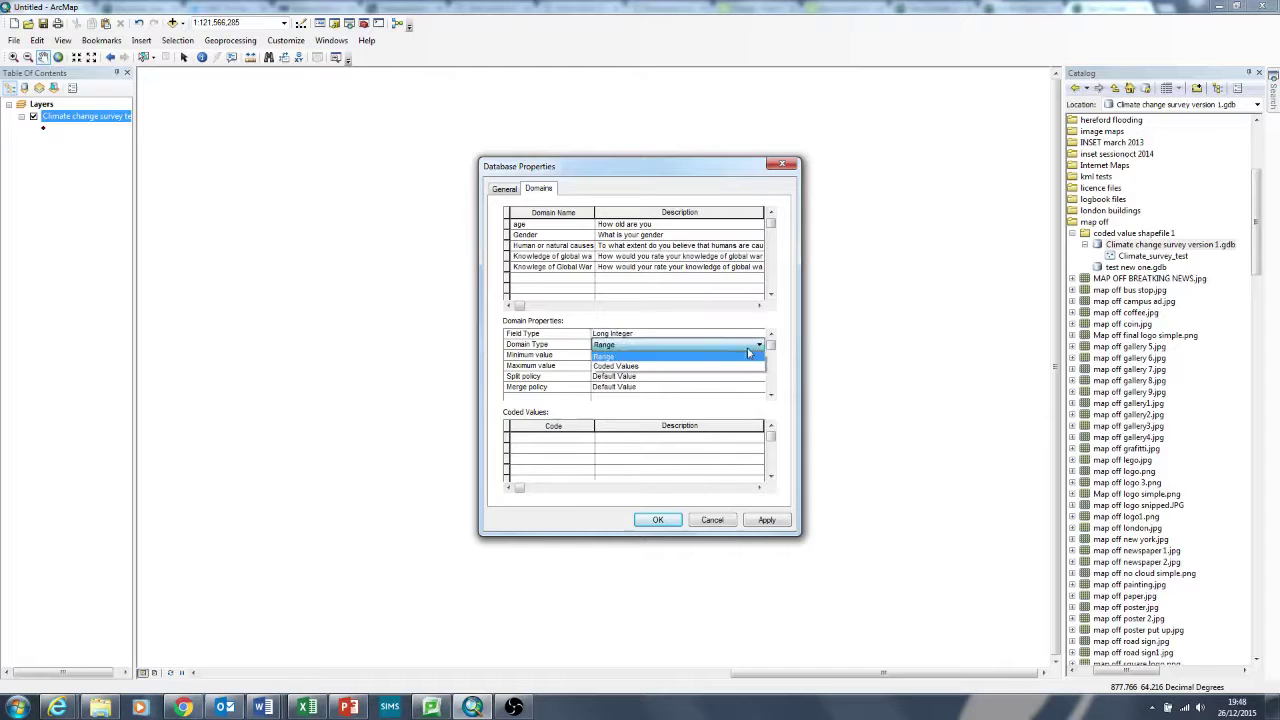
{"action": "left_click", "coordinate": [722, 356]}
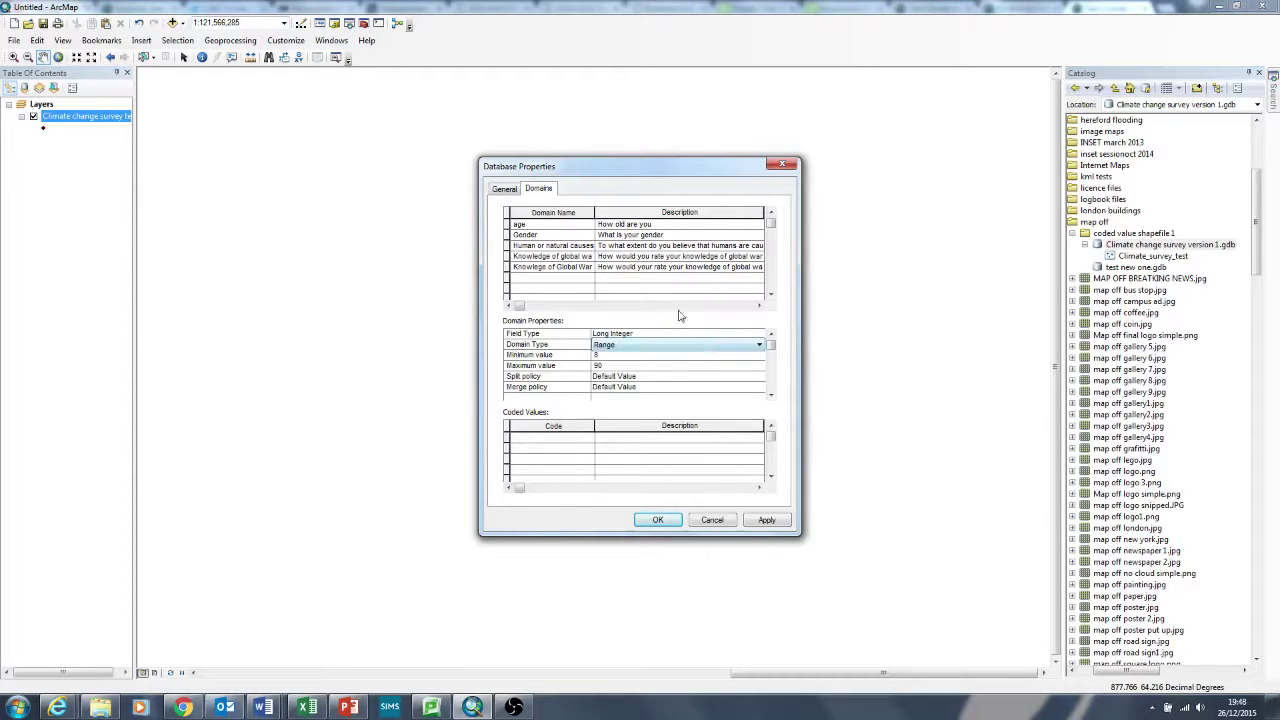
- Set the Gender domain's field type to Text and its domain type to Coded Values
{"action": "left_click", "coordinate": [534, 236]}
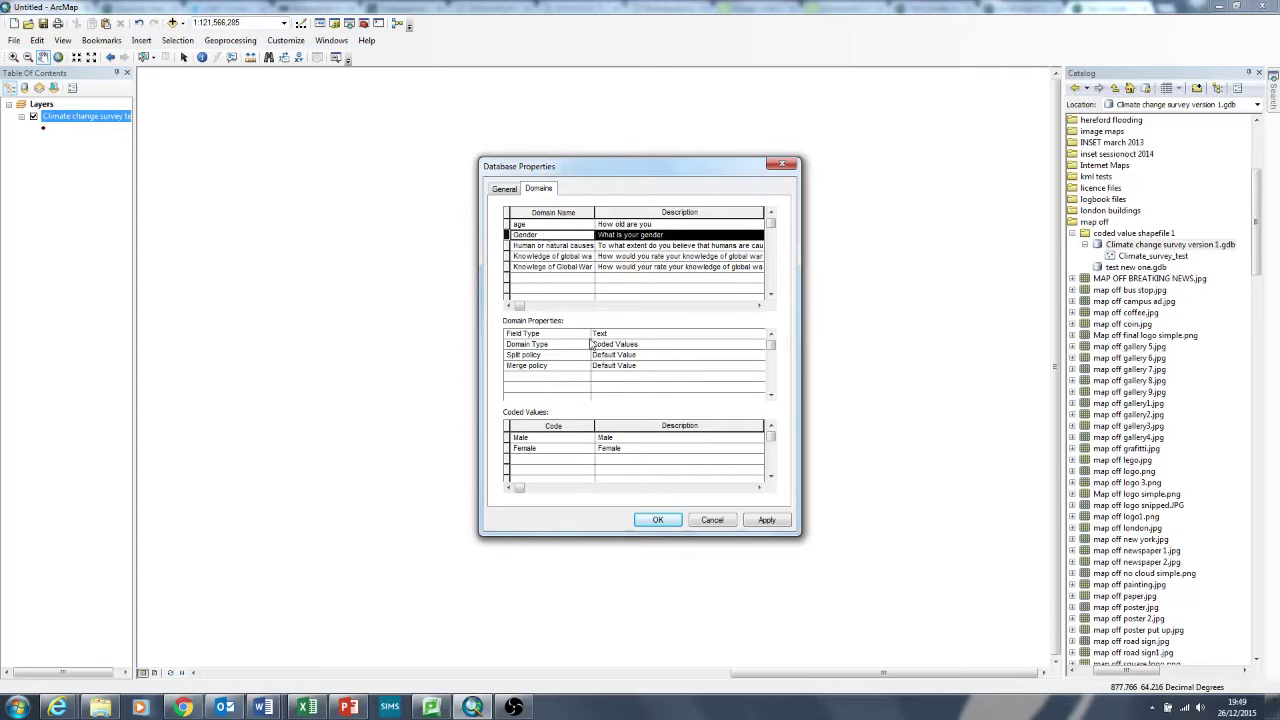
{"action": "left_click", "coordinate": [627, 337]}
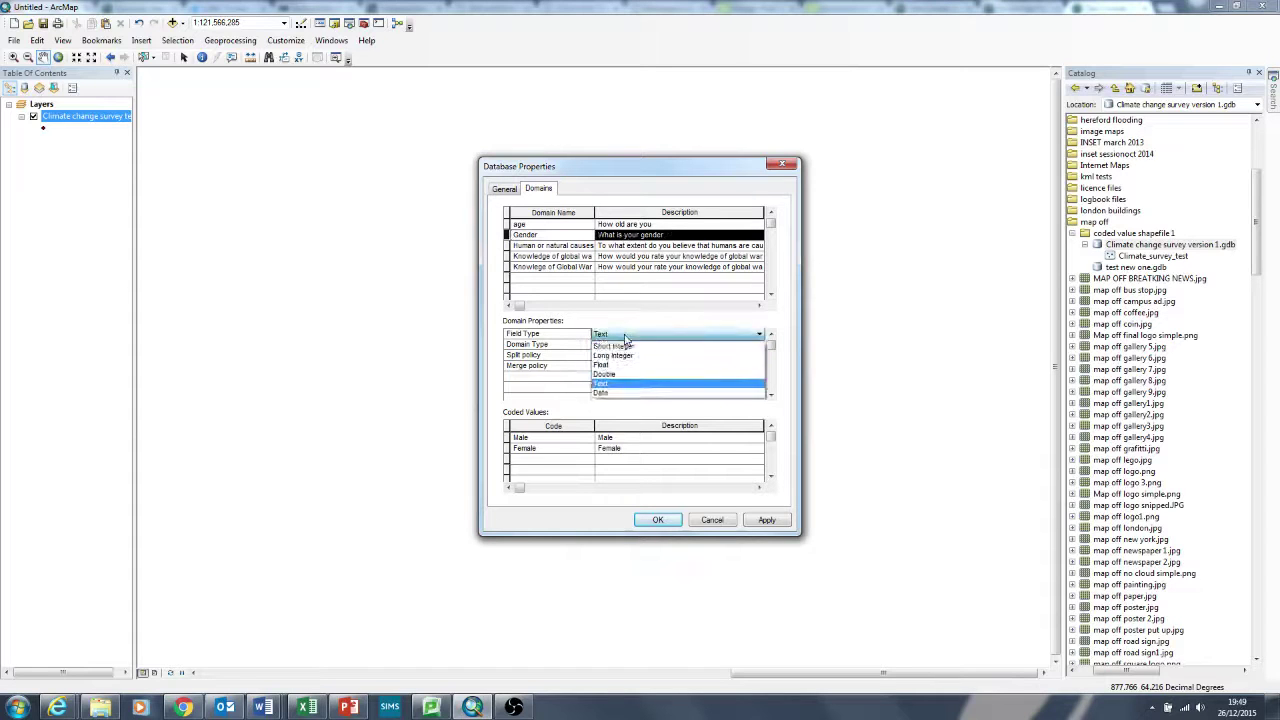
{"action": "left_click", "coordinate": [630, 386]}
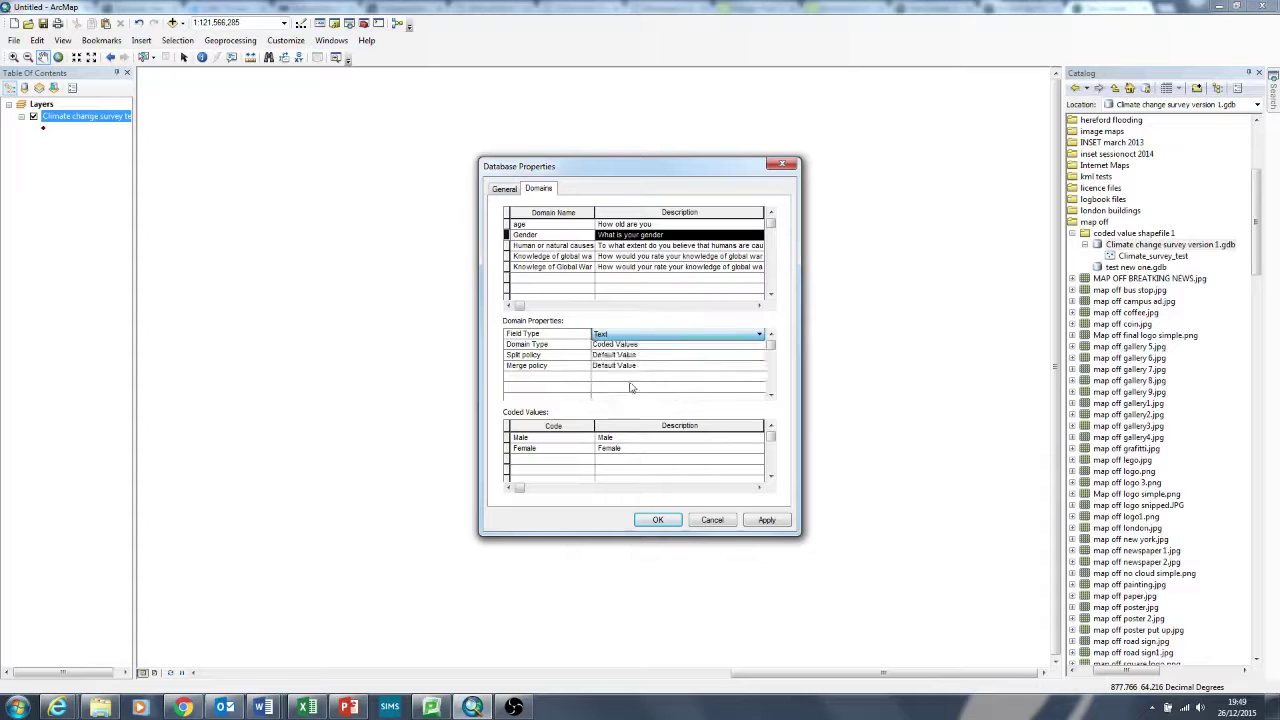
{"action": "left_click", "coordinate": [647, 346]}
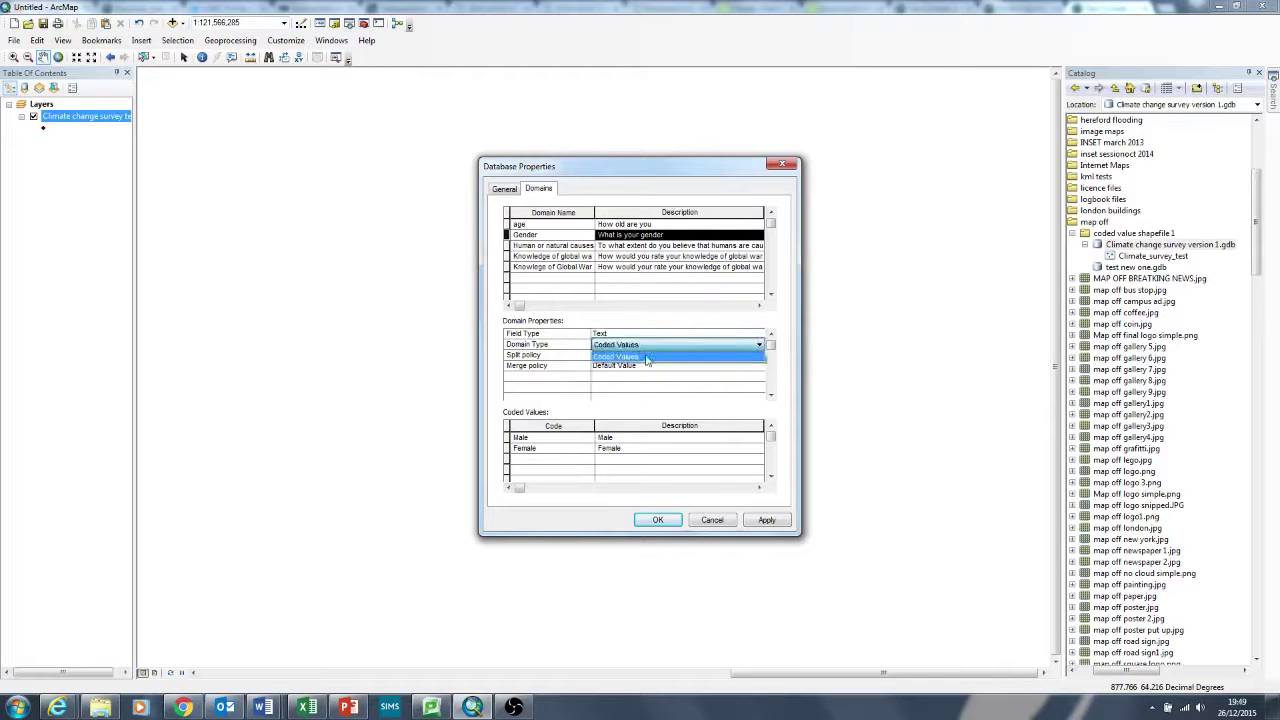
{"action": "left_click", "coordinate": [647, 357]}
{"action": "left_click", "coordinate": [646, 345]}
{"action": "left_click", "coordinate": [647, 347]}
{"action": "left_click", "coordinate": [645, 345]}
{"action": "left_click", "coordinate": [645, 345]}
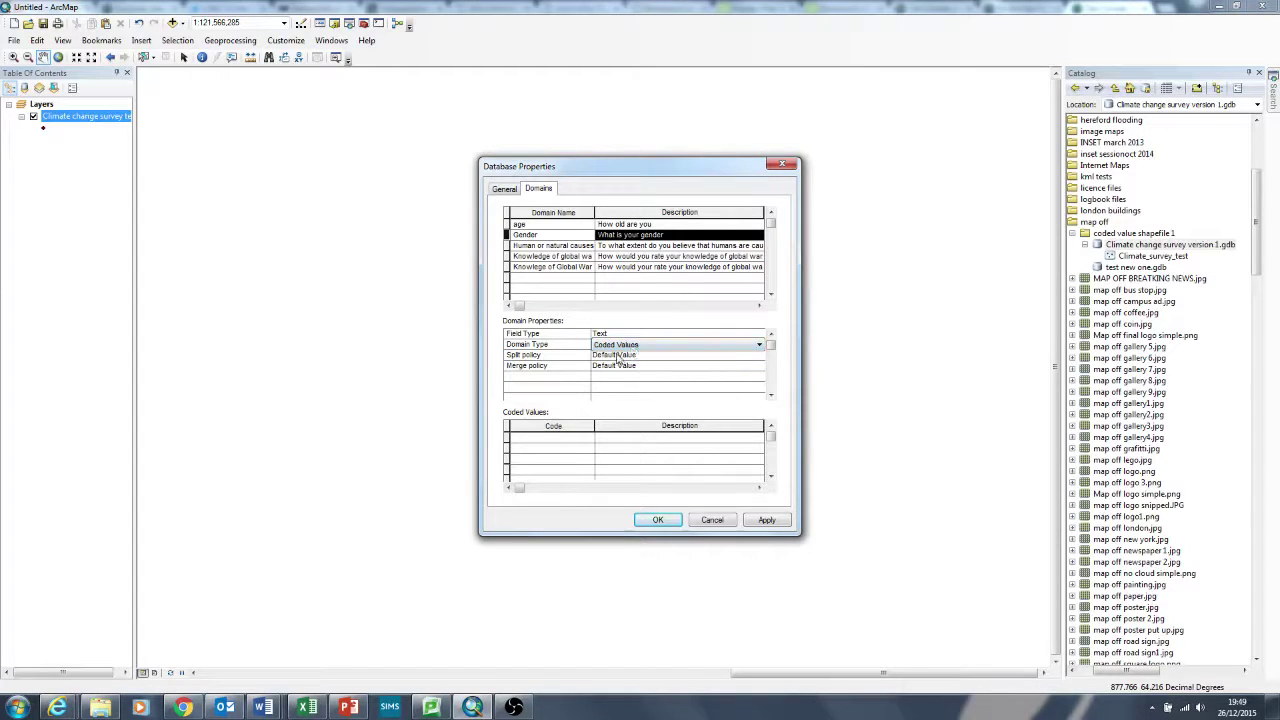
{"action": "left_click", "coordinate": [622, 355]}
{"action": "left_click", "coordinate": [622, 353]}
{"action": "left_click", "coordinate": [591, 398]}
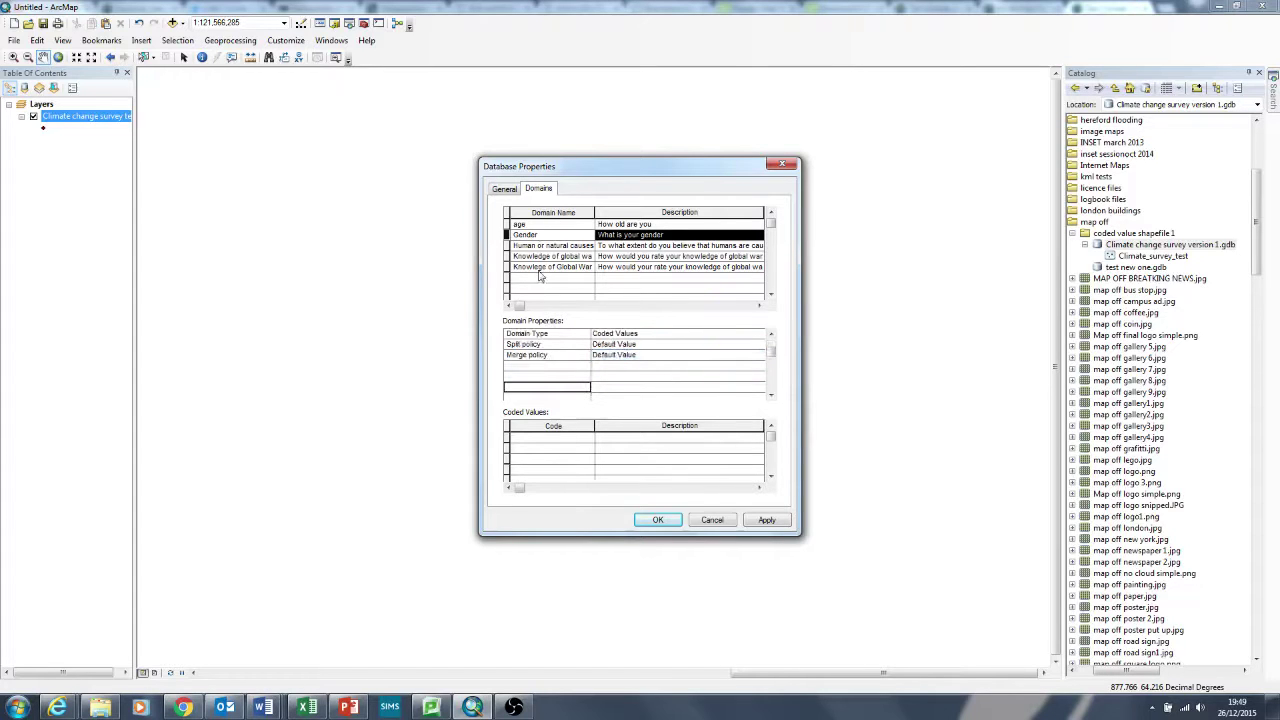
- Enter the Gender codes Male and Female
{"action": "left_click", "coordinate": [549, 236]}
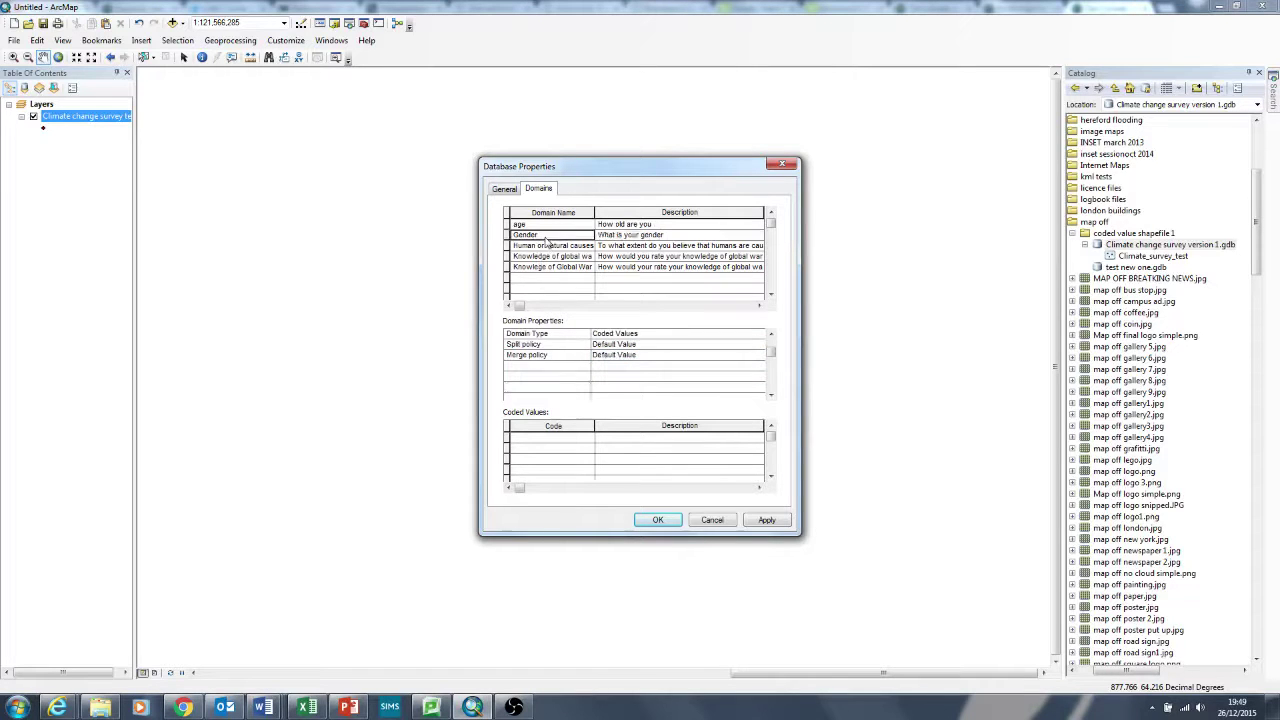
{"action": "left_click", "coordinate": [549, 344]}
{"action": "left_click", "coordinate": [614, 234]}
{"action": "left_click", "coordinate": [575, 246]}
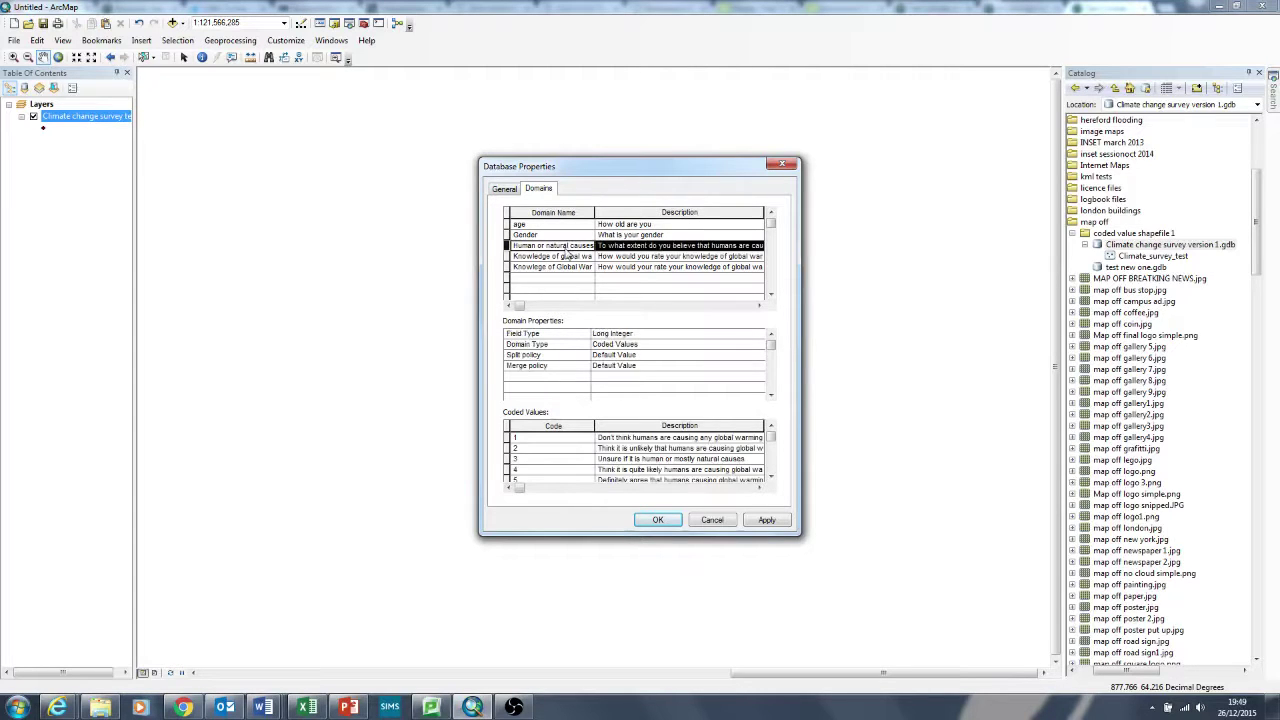
{"action": "left_click", "coordinate": [572, 236]}
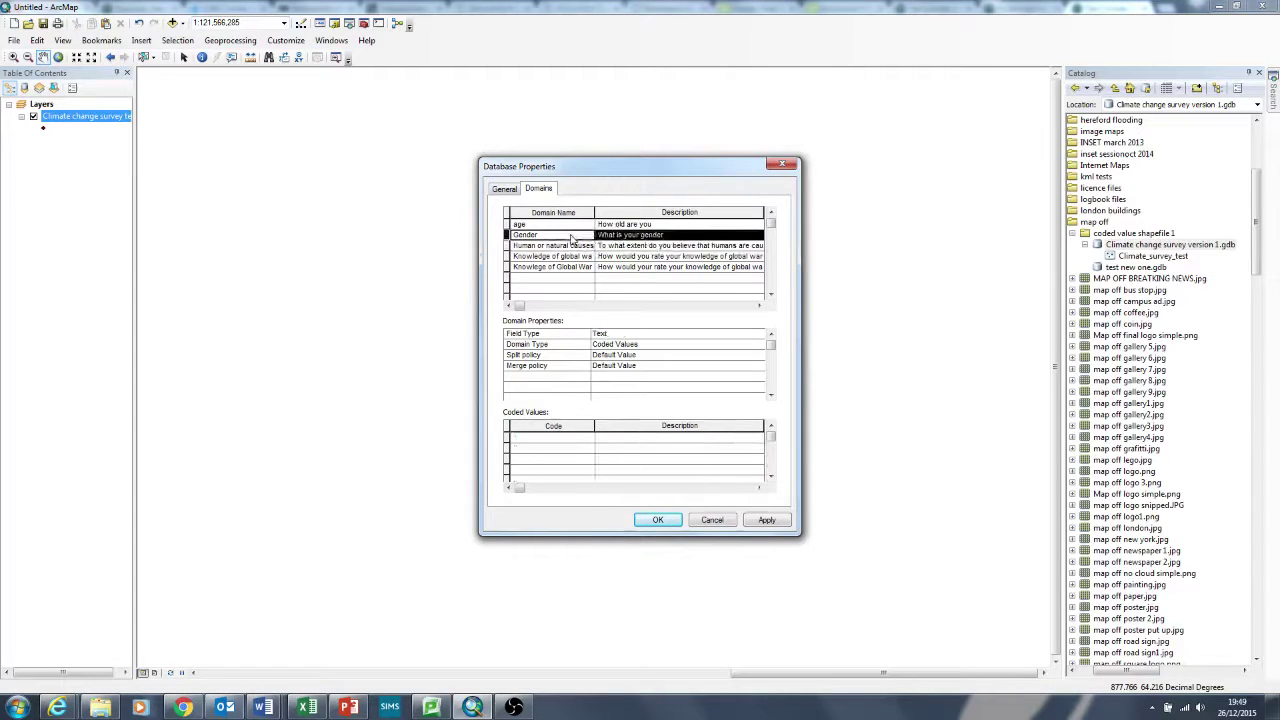
{"action": "left_click", "coordinate": [532, 439]}
{"action": "type", "text": "Male"}
{"action": "left_click", "coordinate": [556, 449]}
{"action": "type", "text": "Fe"}
- Describe the Gender codes as 'male' and 'female'
{"action": "left_click", "coordinate": [609, 440]}
{"action": "type", "text": "male"}
{"action": "left_click", "coordinate": [609, 449]}
{"action": "type", "text": "fem"}
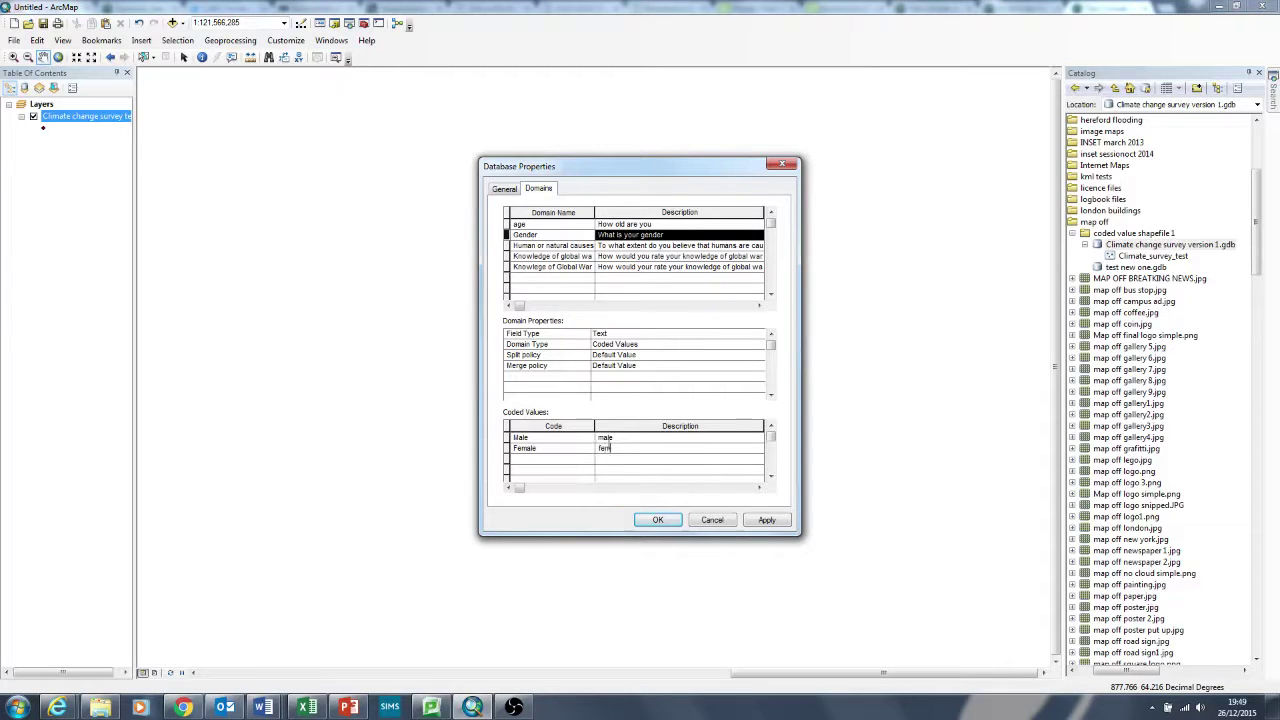
{"action": "left_click", "coordinate": [615, 460]}
{"action": "left_click", "coordinate": [658, 449]}
- Select the Human or natural causes domain and inspect its description text
{"action": "left_click", "coordinate": [562, 246]}
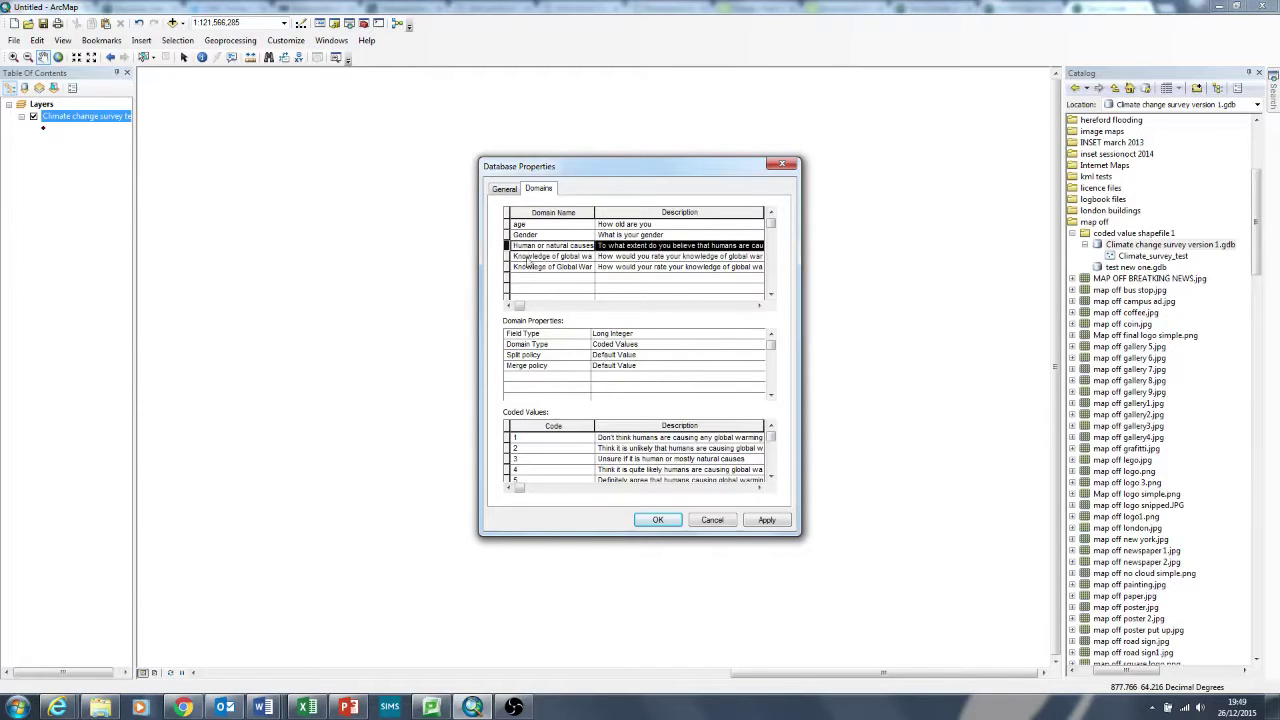
{"action": "left_click", "coordinate": [617, 247]}
{"action": "left_click_drag", "start_coordinate": [622, 247], "coordinate": [692, 240]}
{"action": "left_click", "coordinate": [692, 244]}
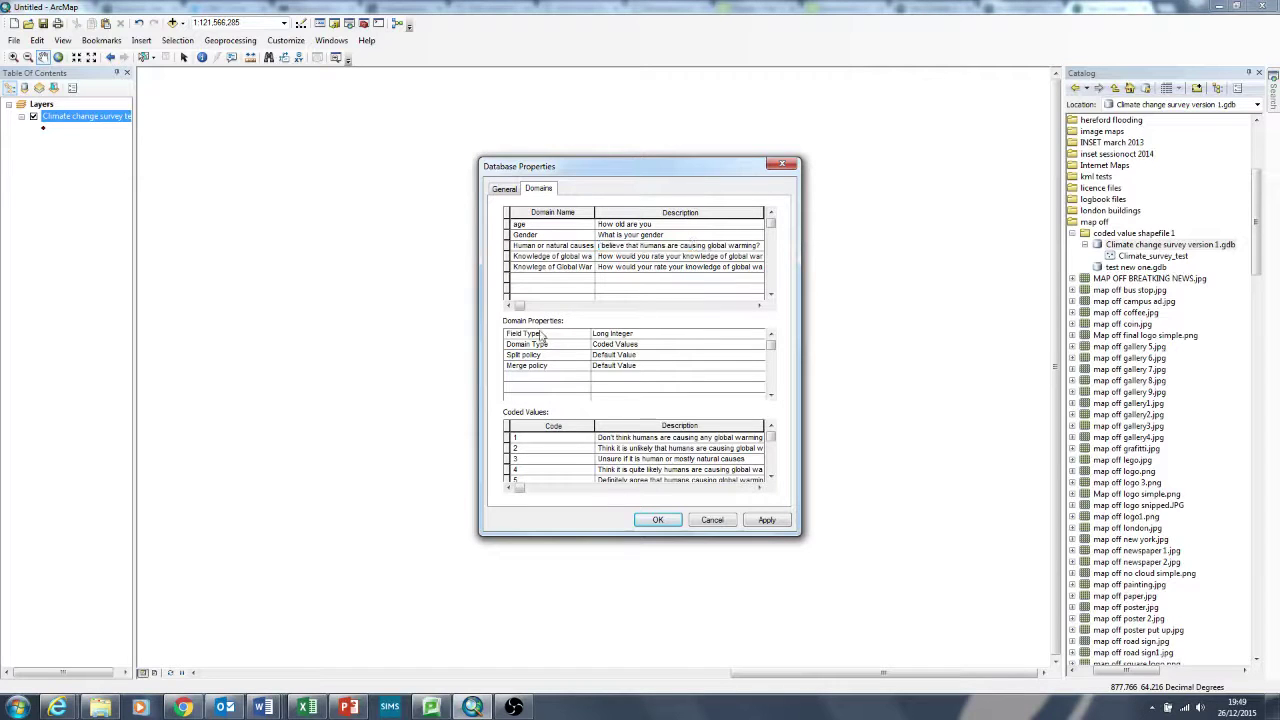
- Keep Long Integer as field type and reapply Coded Values, clearing the old codes
{"action": "left_click", "coordinate": [662, 338]}
{"action": "left_click", "coordinate": [662, 338]}
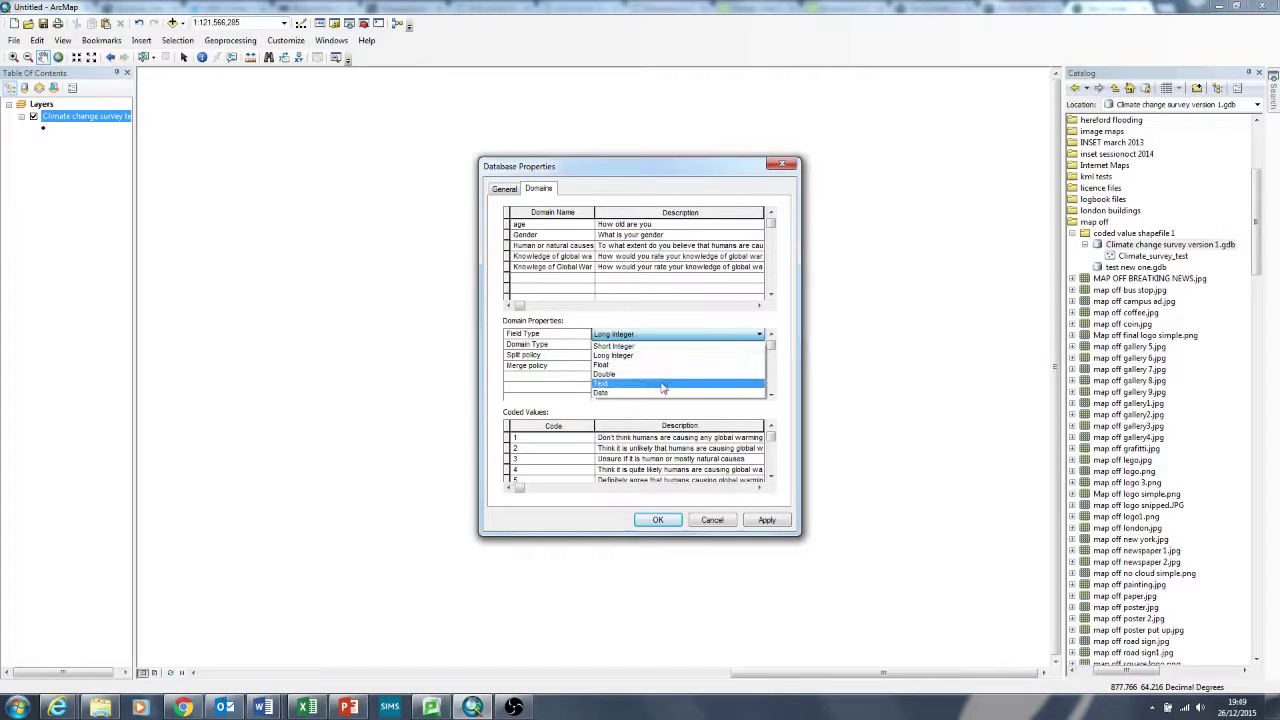
{"action": "left_click", "coordinate": [645, 355]}
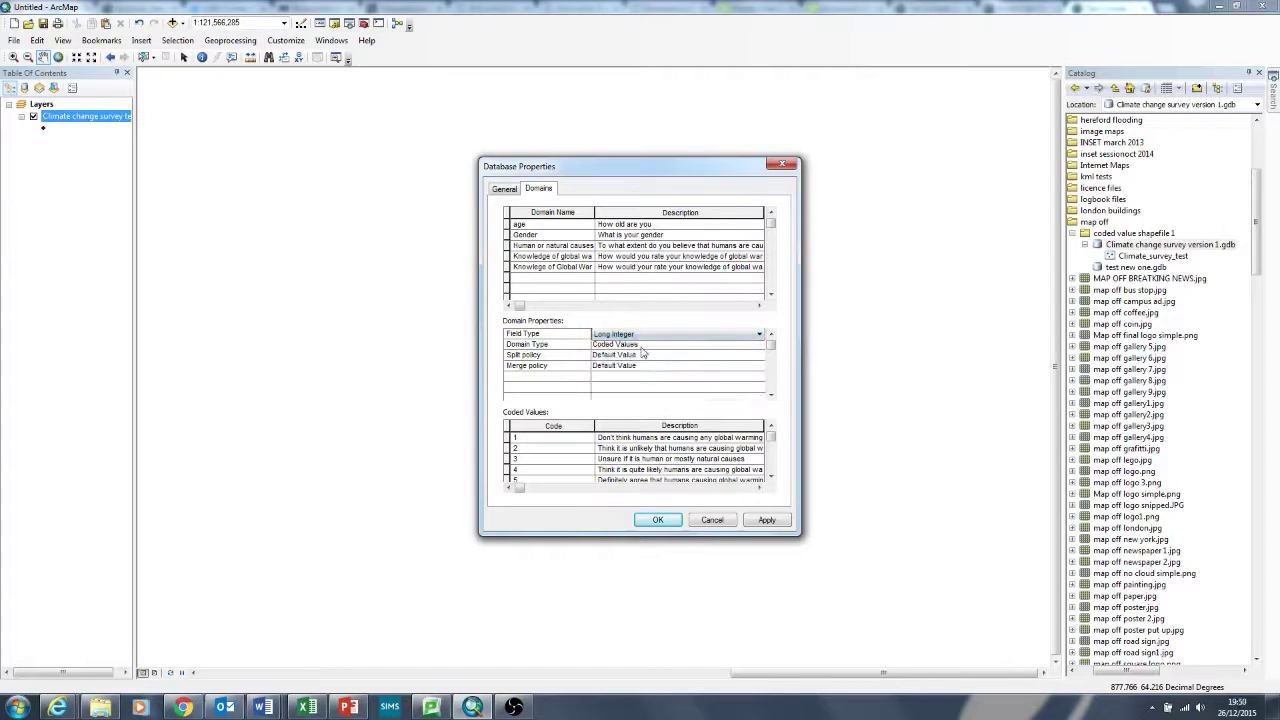
{"action": "left_click", "coordinate": [555, 440]}
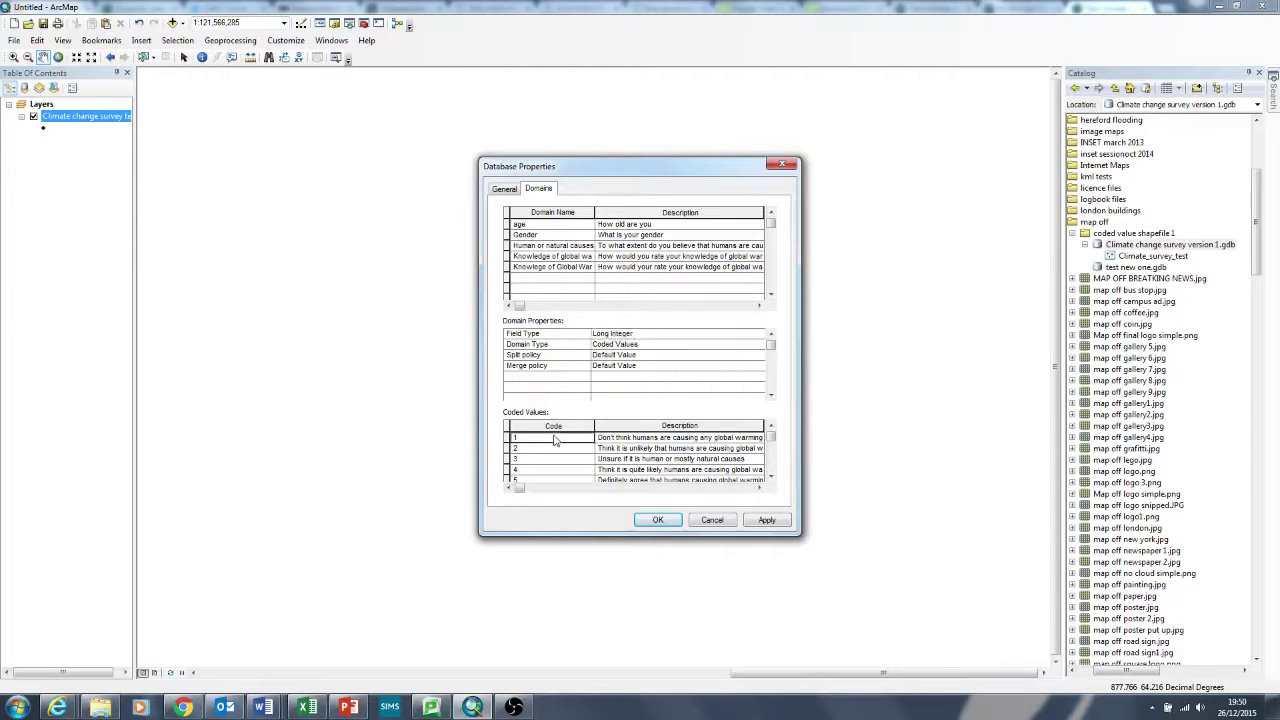
{"action": "left_click", "coordinate": [637, 347]}
{"action": "left_click", "coordinate": [637, 347]}
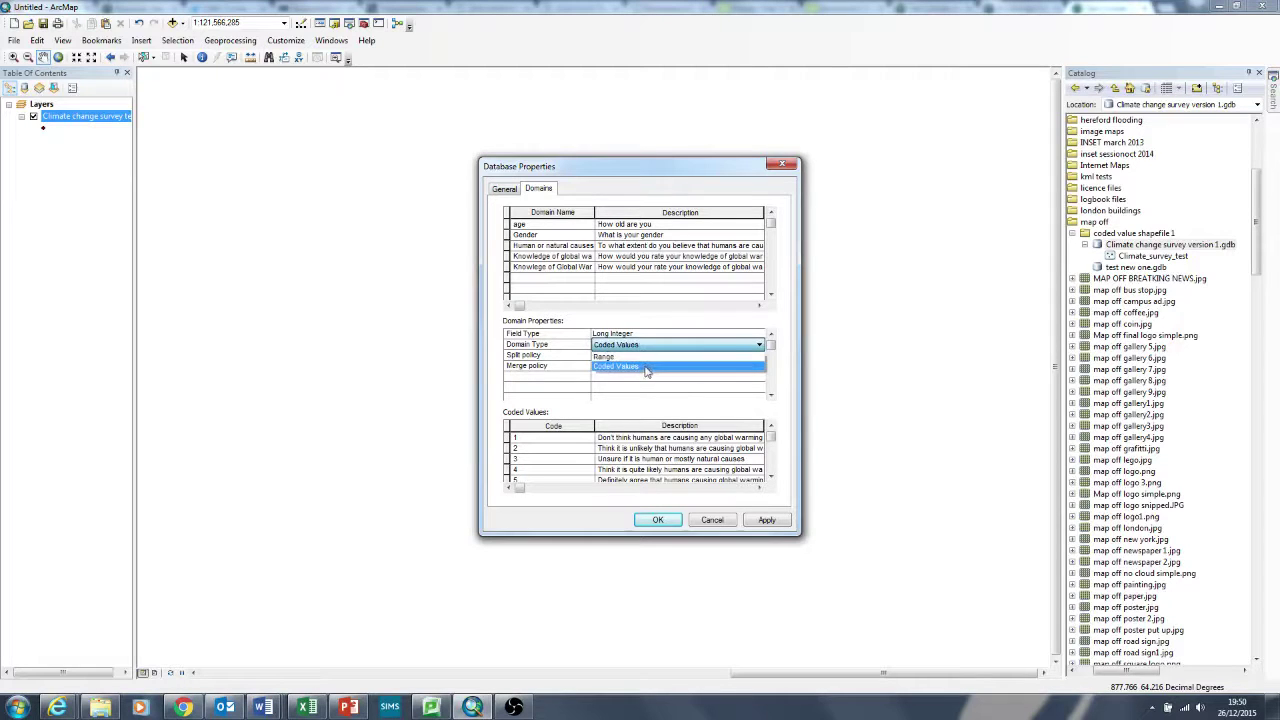
{"action": "left_click", "coordinate": [645, 367]}
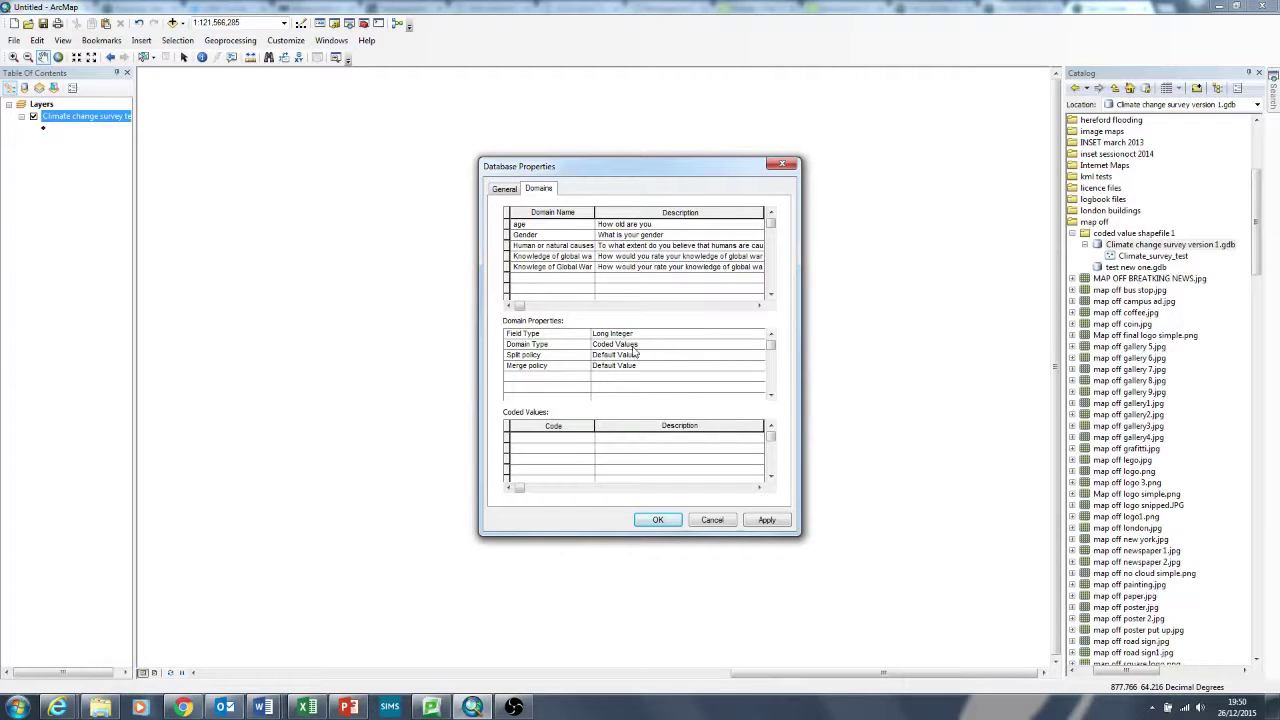
{"action": "left_click", "coordinate": [633, 347]}
{"action": "left_click", "coordinate": [633, 347]}
{"action": "left_click", "coordinate": [630, 366]}
- Enter codes 1 to 5 and describe code 1 as '1 - dont believe it is humans'
{"action": "left_click", "coordinate": [550, 451]}
{"action": "left_click", "coordinate": [540, 440]}
{"action": "type", "text": "1"}
{"action": "key", "text": "Return"}
{"action": "type", "text": "2"}
{"action": "key", "text": "Return"}
{"action": "type", "text": "3"}
{"action": "key", "text": "Return"}
{"action": "type", "text": "4"}
{"action": "key", "text": "Return"}
{"action": "type", "text": "5"}
{"action": "key", "text": "Tab"}
{"action": "key", "text": "Up"}
{"action": "key", "text": "Up"}
{"action": "key", "text": "Up"}
{"action": "key", "text": "Up"}
{"action": "type", "text": "1"}
- Describe codes 2–5 as '2 - a,sdlkfj', '3 - middle', '4 - mostly humans', '5 - definately humans'
{"action": "left_click", "coordinate": [602, 452]}
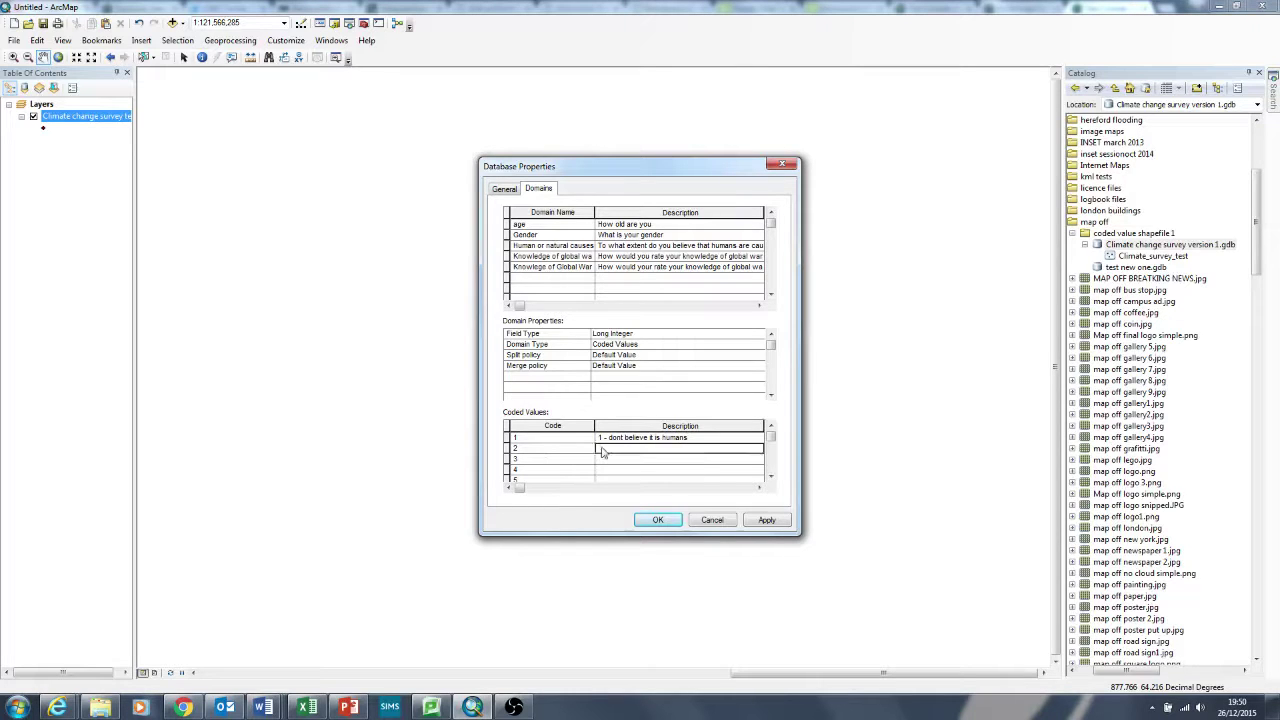
{"action": "type", "text": "2 - a,sdlkfj"}
{"action": "left_click", "coordinate": [601, 457]}
{"action": "type", "text": "3 - midd"}
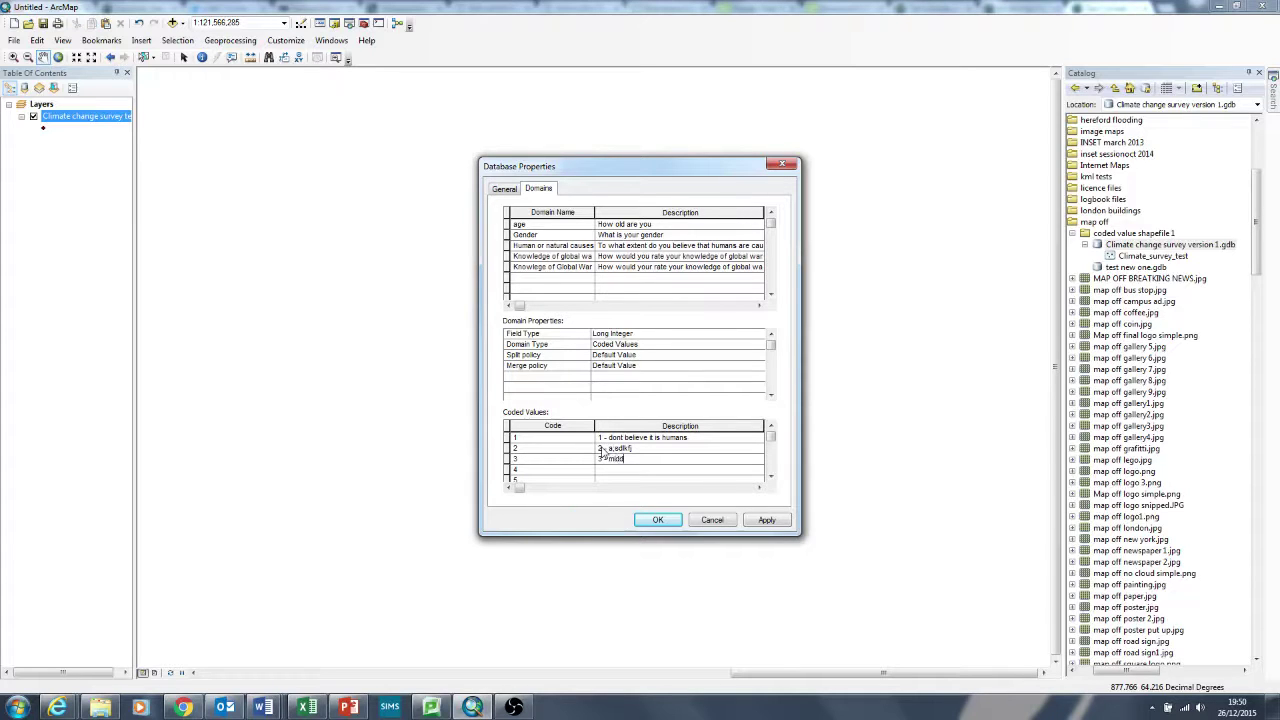
{"action": "type", "text": "le"}
{"action": "key", "text": "Down"}
{"action": "type", "text": "4 - mostly humans"}
{"action": "key", "text": "Down"}
{"action": "type", "text": "5"}
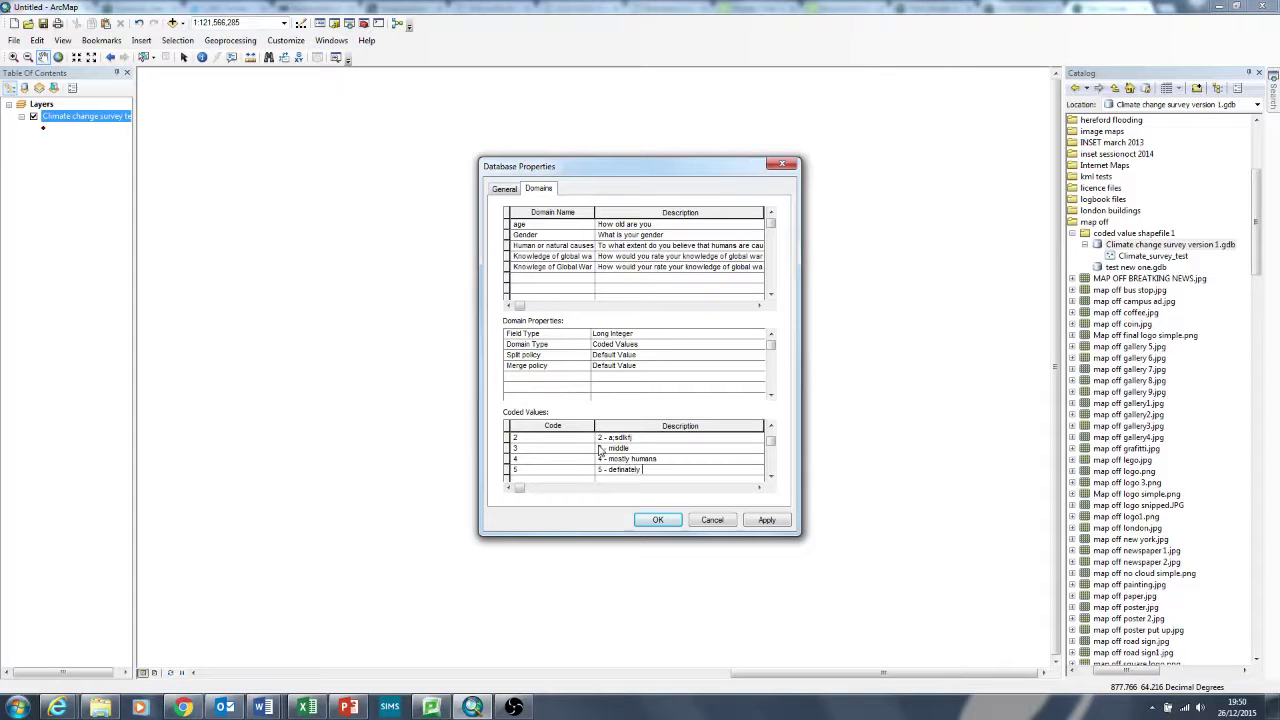
{"action": "left_click", "coordinate": [601, 448]}
- Review the entered code rows 2, 4 and 5 in the Coded Values grid
{"action": "left_click", "coordinate": [770, 427]}
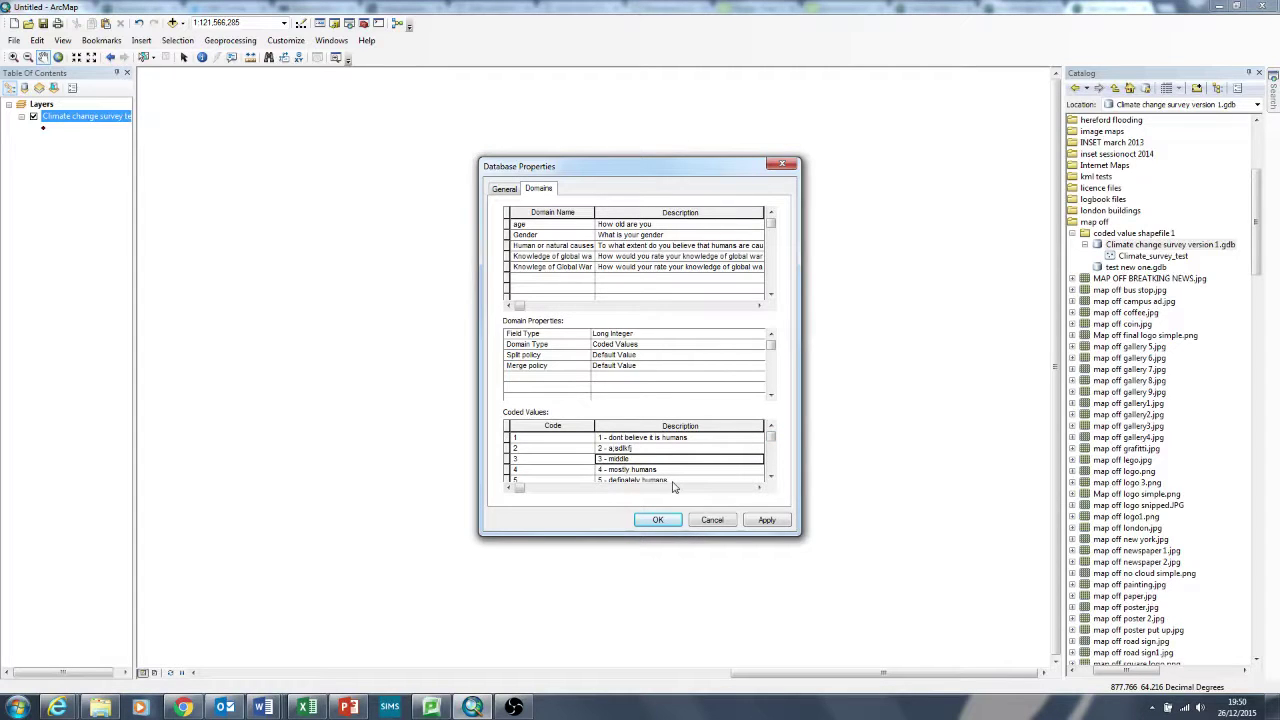
{"action": "left_click", "coordinate": [545, 447]}
{"action": "left_click", "coordinate": [548, 469]}
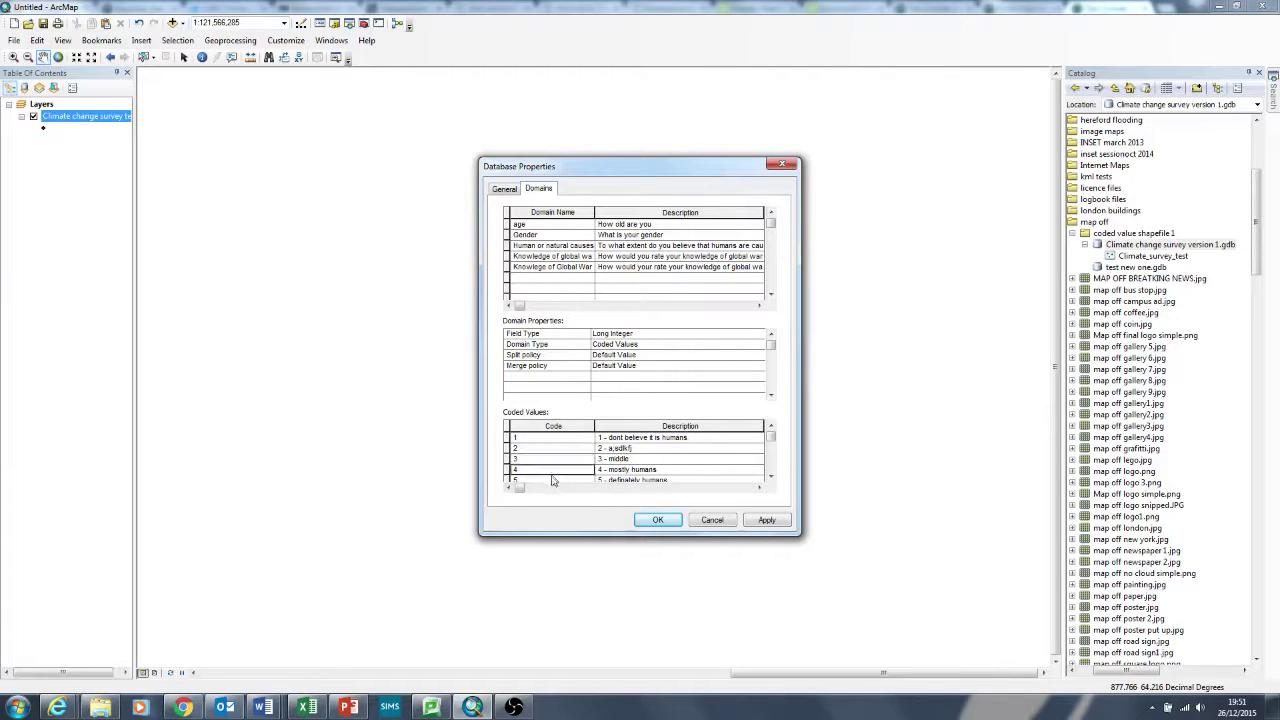
{"action": "left_click", "coordinate": [552, 480]}
{"action": "left_click", "coordinate": [546, 459]}
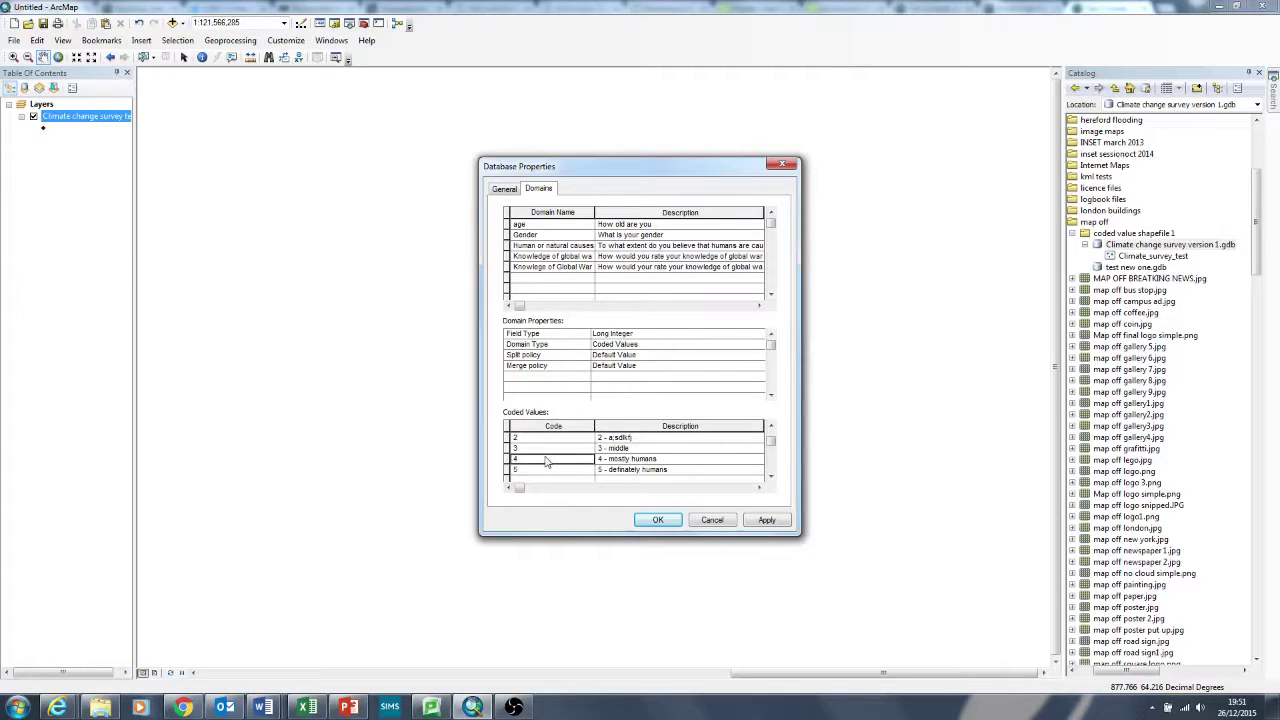
{"action": "key", "text": "Up"}
{"action": "key", "text": "Up"}
{"action": "key", "text": "Up"}
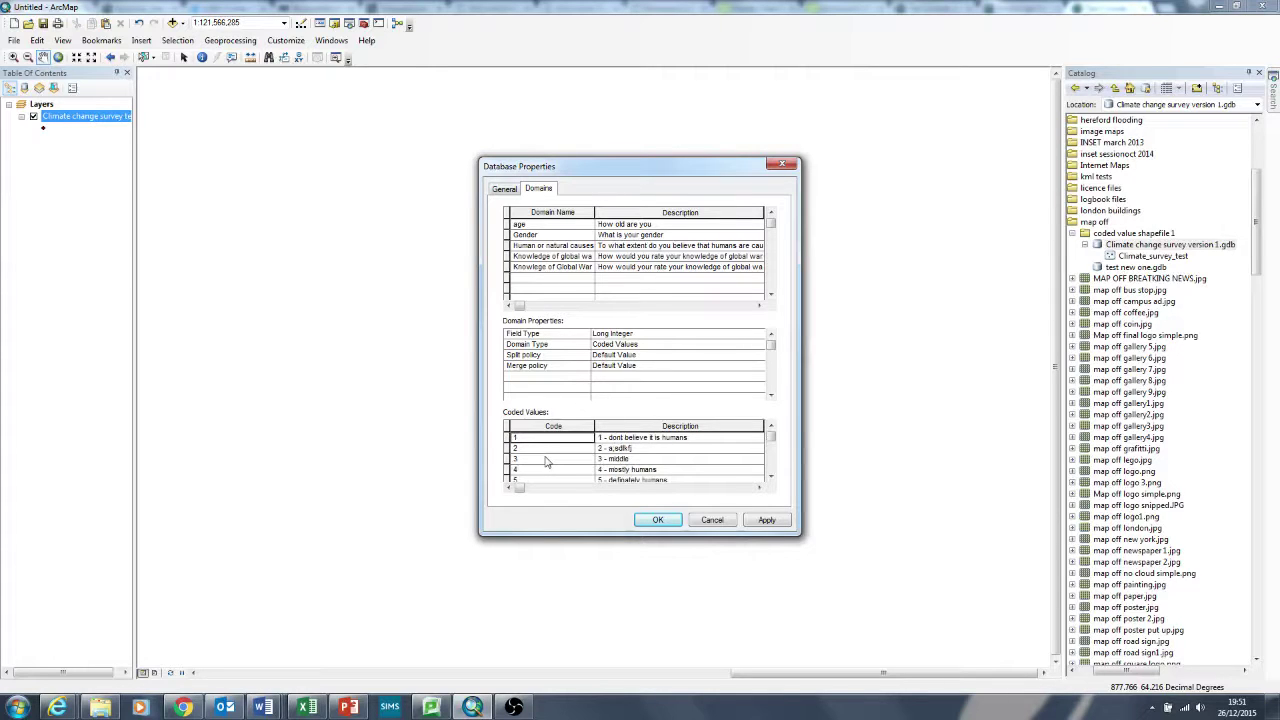
- Review the Knowledge, age, Gender and Human or natural causes domains, then cancel Database Properties
{"action": "left_click", "coordinate": [555, 258]}
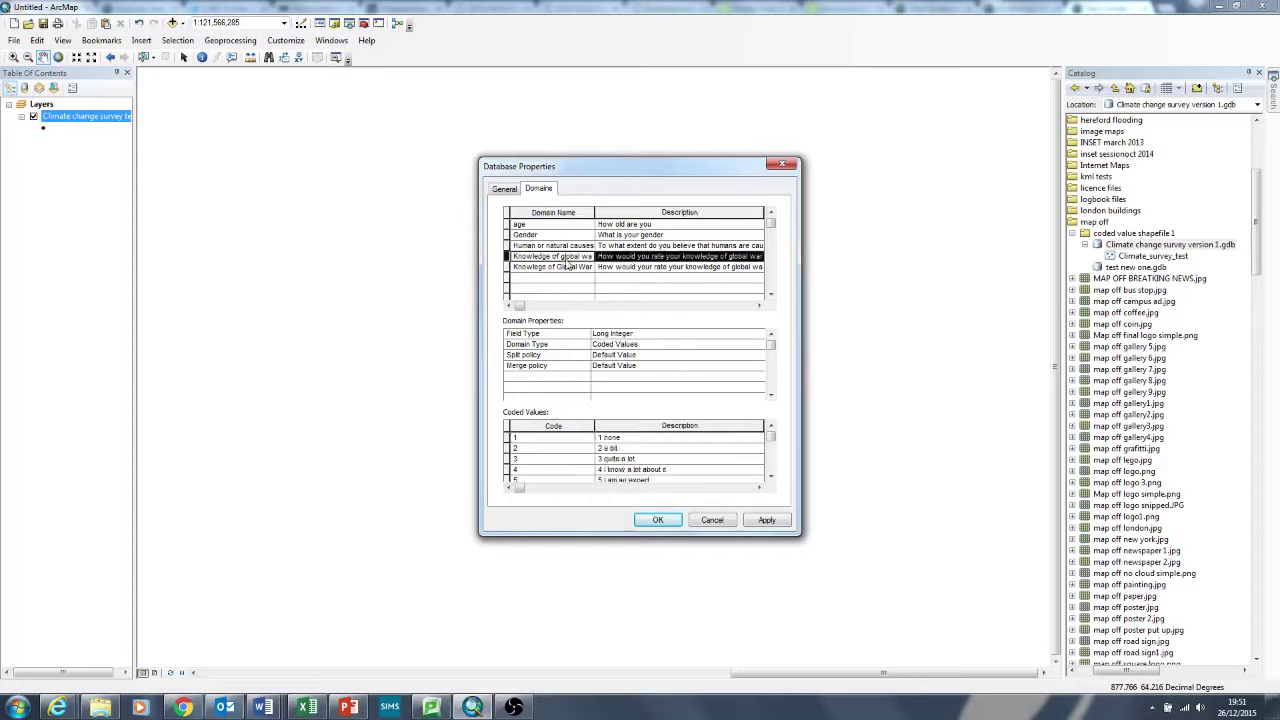
{"action": "left_click", "coordinate": [552, 227]}
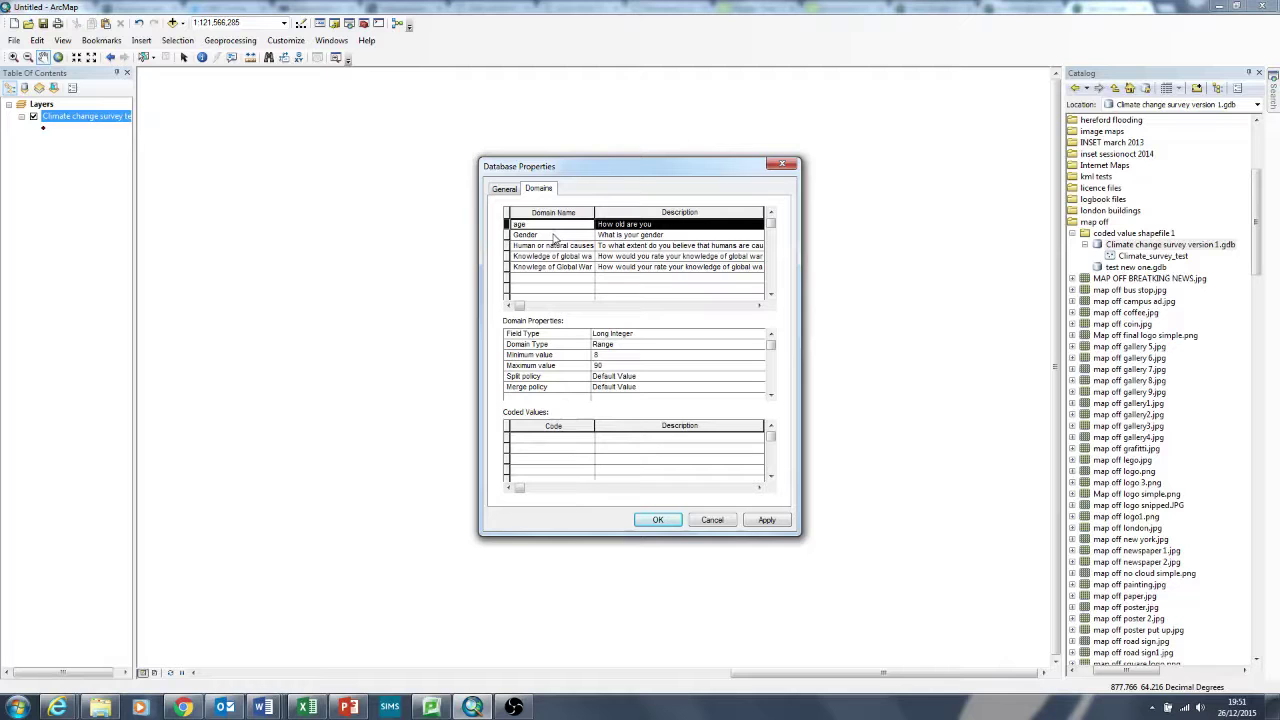
{"action": "left_click", "coordinate": [554, 236]}
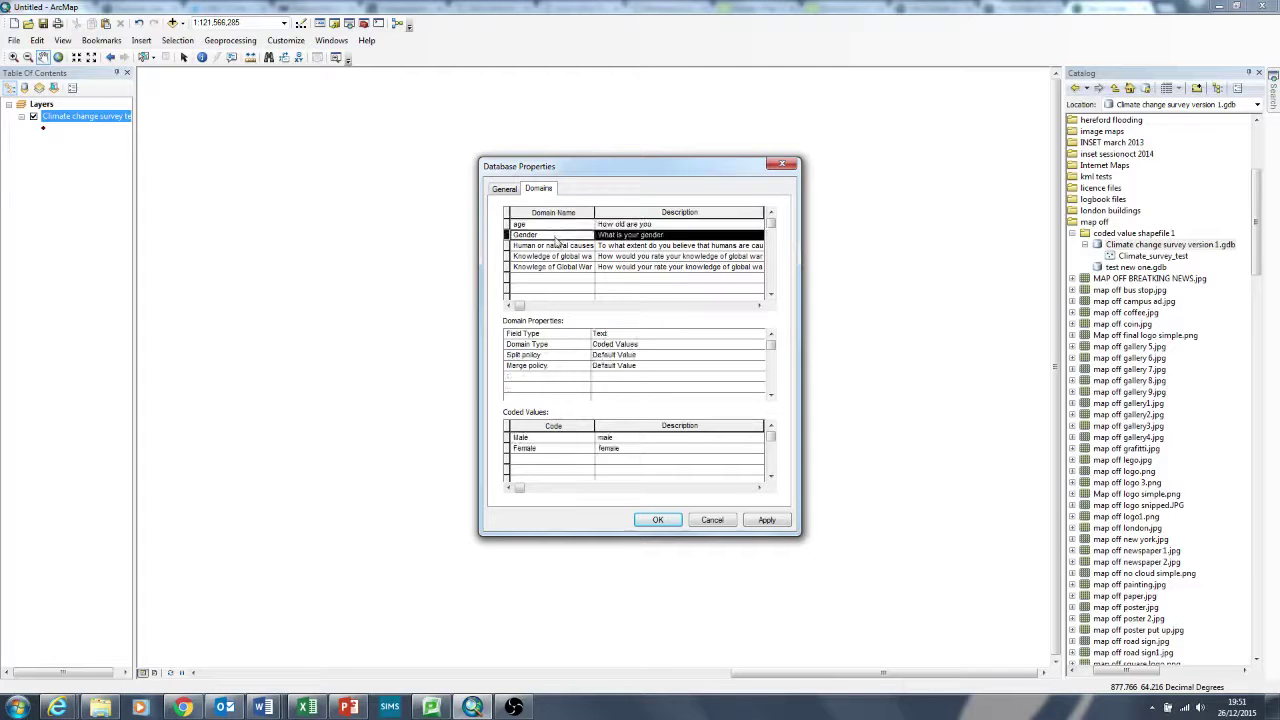
{"action": "left_click", "coordinate": [560, 246]}
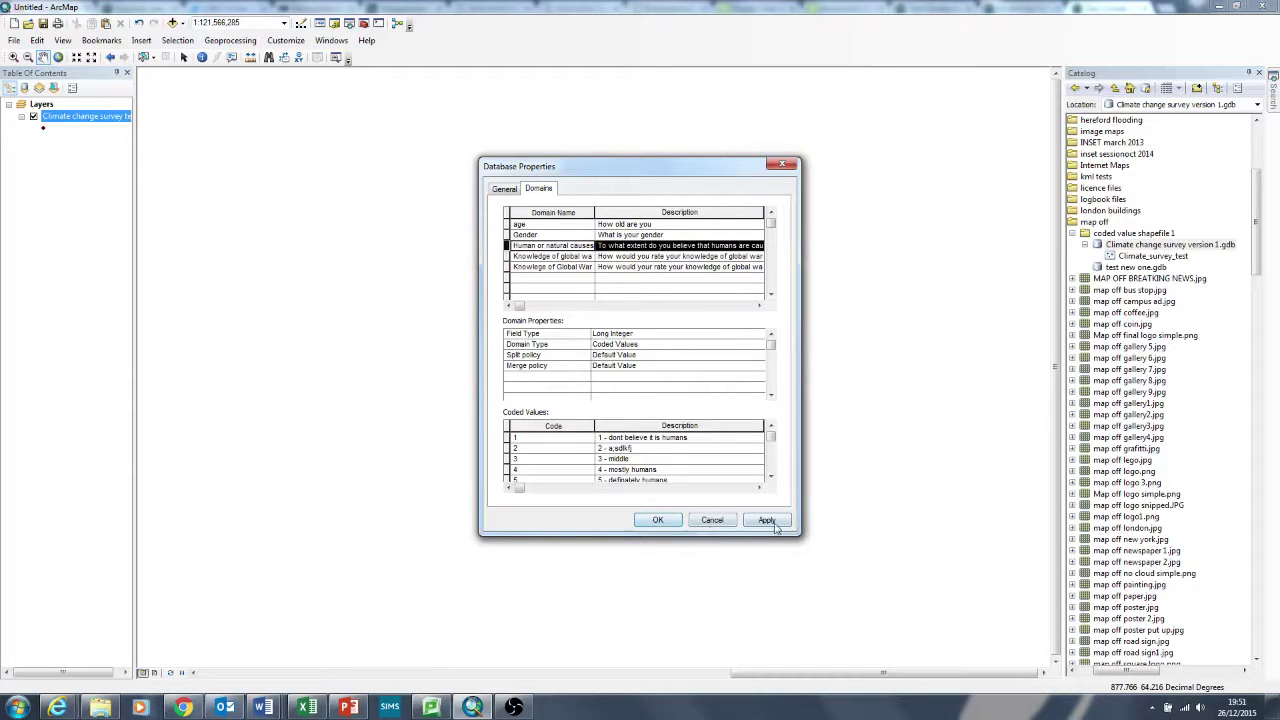
{"action": "left_click", "coordinate": [712, 520]}
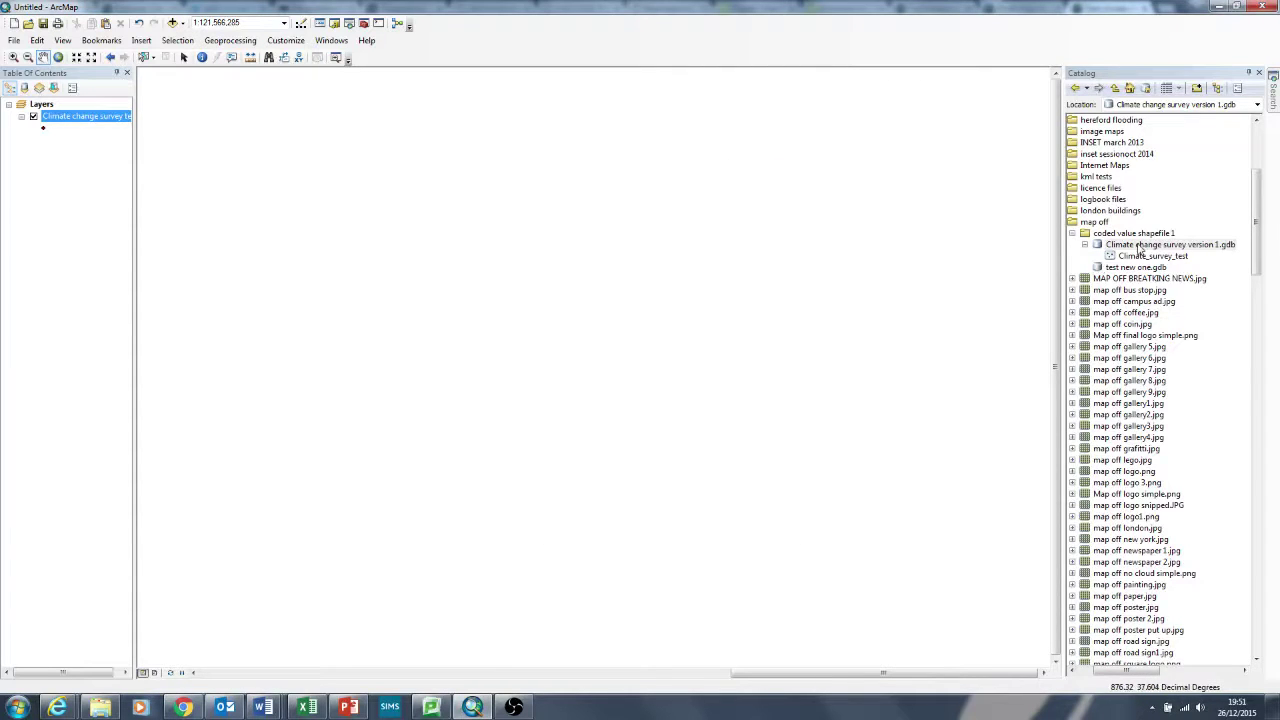
- Reopen the survey geodatabase's properties, browse its domains, and cancel
{"action": "right_click", "coordinate": [1138, 246]}
{"action": "left_click", "coordinate": [1180, 456]}
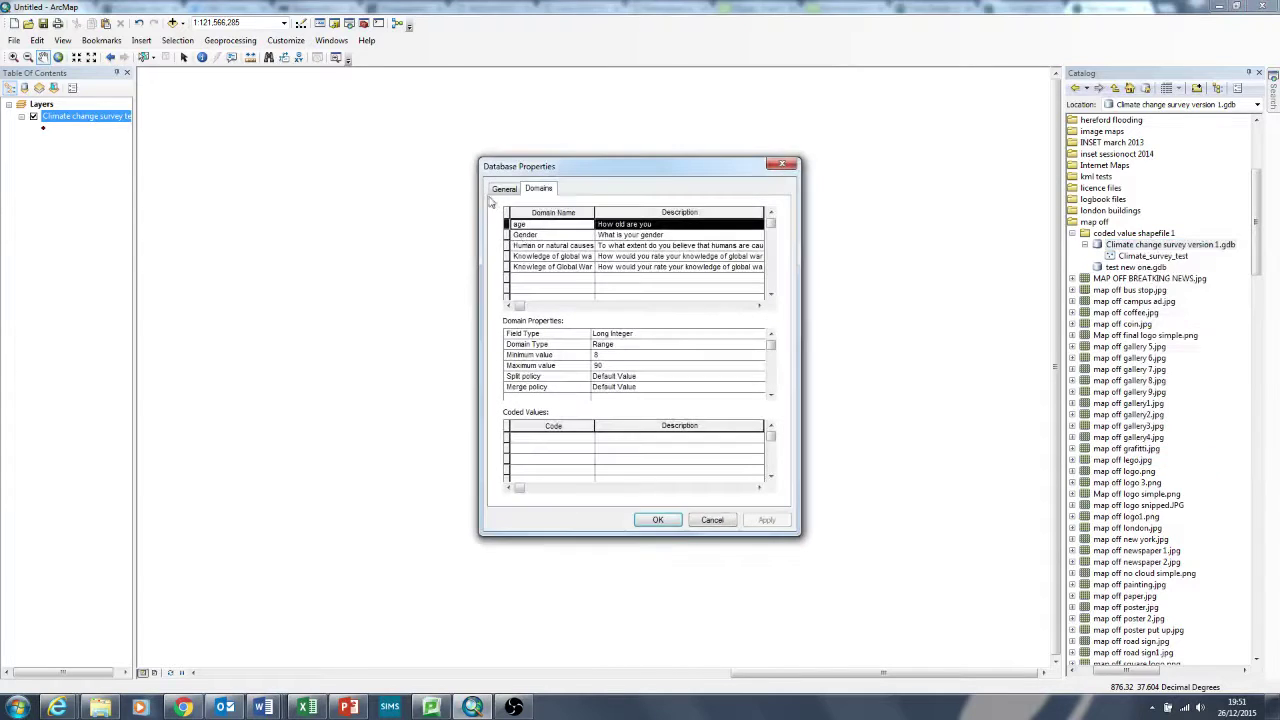
{"action": "left_click", "coordinate": [537, 237]}
{"action": "left_click", "coordinate": [540, 246]}
{"action": "left_click", "coordinate": [548, 256]}
{"action": "left_click", "coordinate": [554, 277]}
{"action": "left_click", "coordinate": [546, 226]}
{"action": "left_click", "coordinate": [552, 256]}
{"action": "left_click", "coordinate": [552, 246]}
{"action": "left_click", "coordinate": [565, 278]}
{"action": "left_click", "coordinate": [557, 246]}
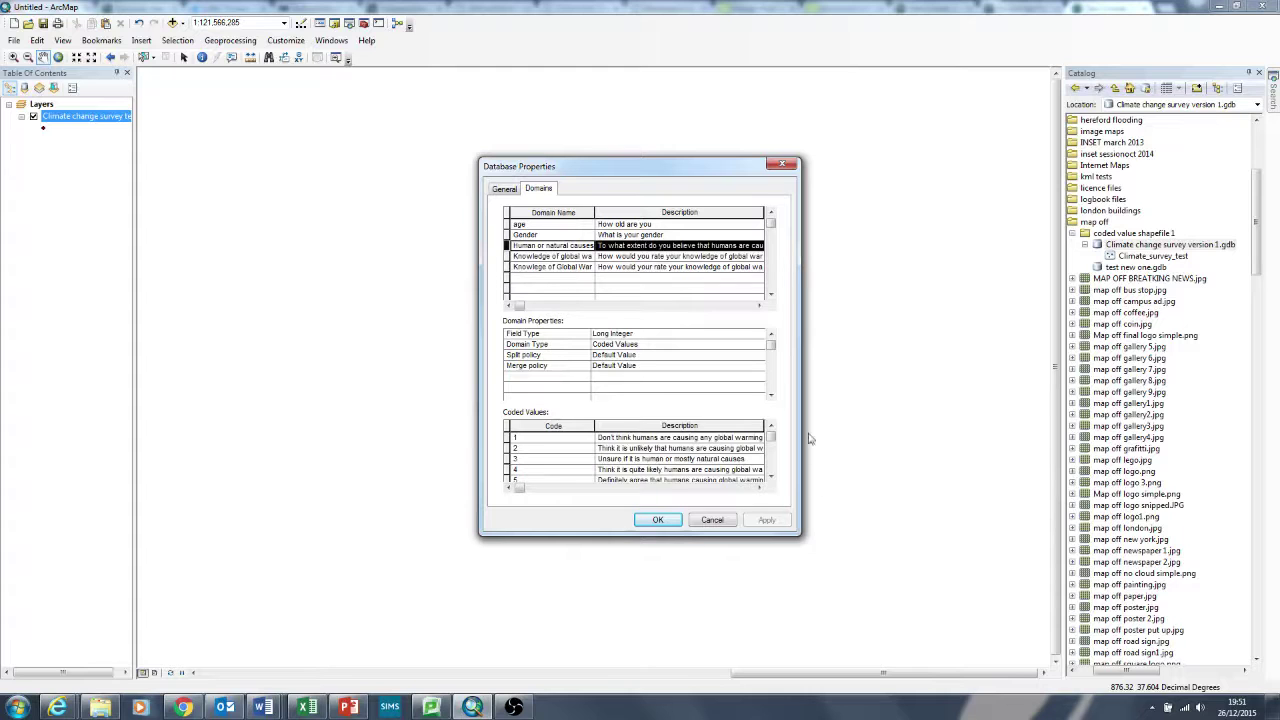
{"action": "left_click", "coordinate": [712, 520]}
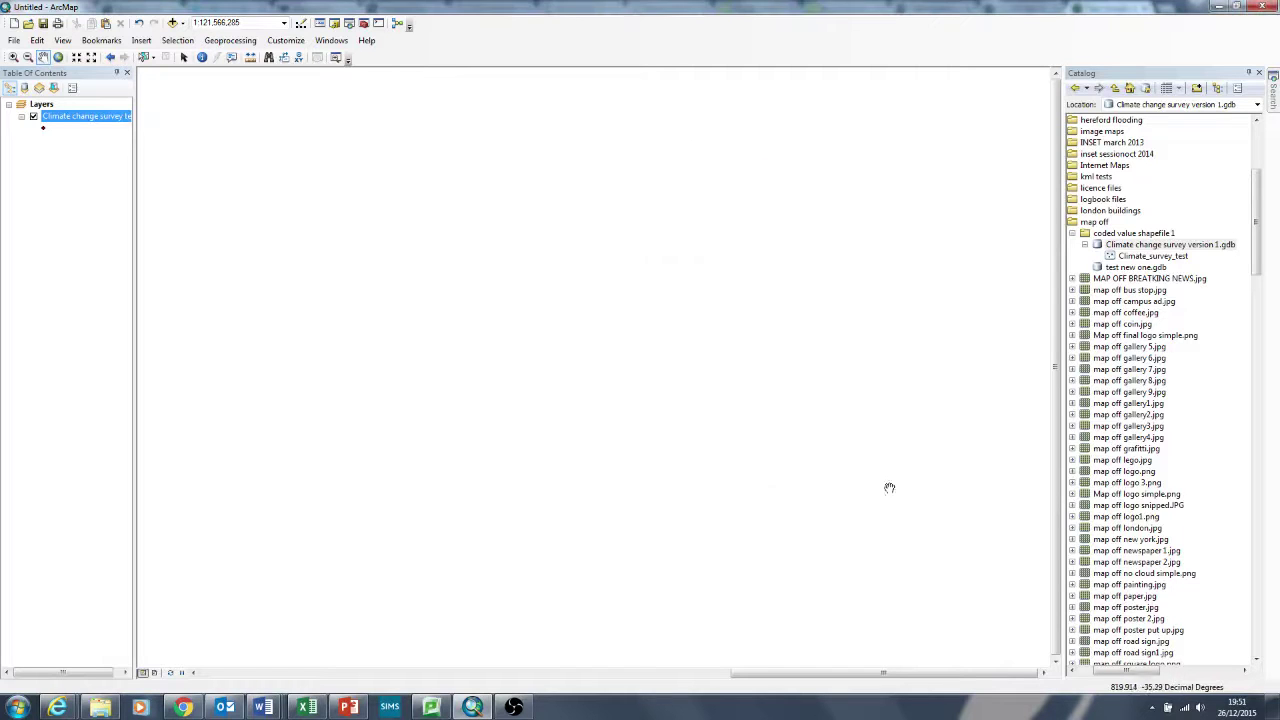
- Recheck the Human or natural causes domain, close properties, and reselect Climate change survey version 1.gdb
{"action": "right_click", "coordinate": [1128, 246]}
{"action": "left_click", "coordinate": [1168, 455]}
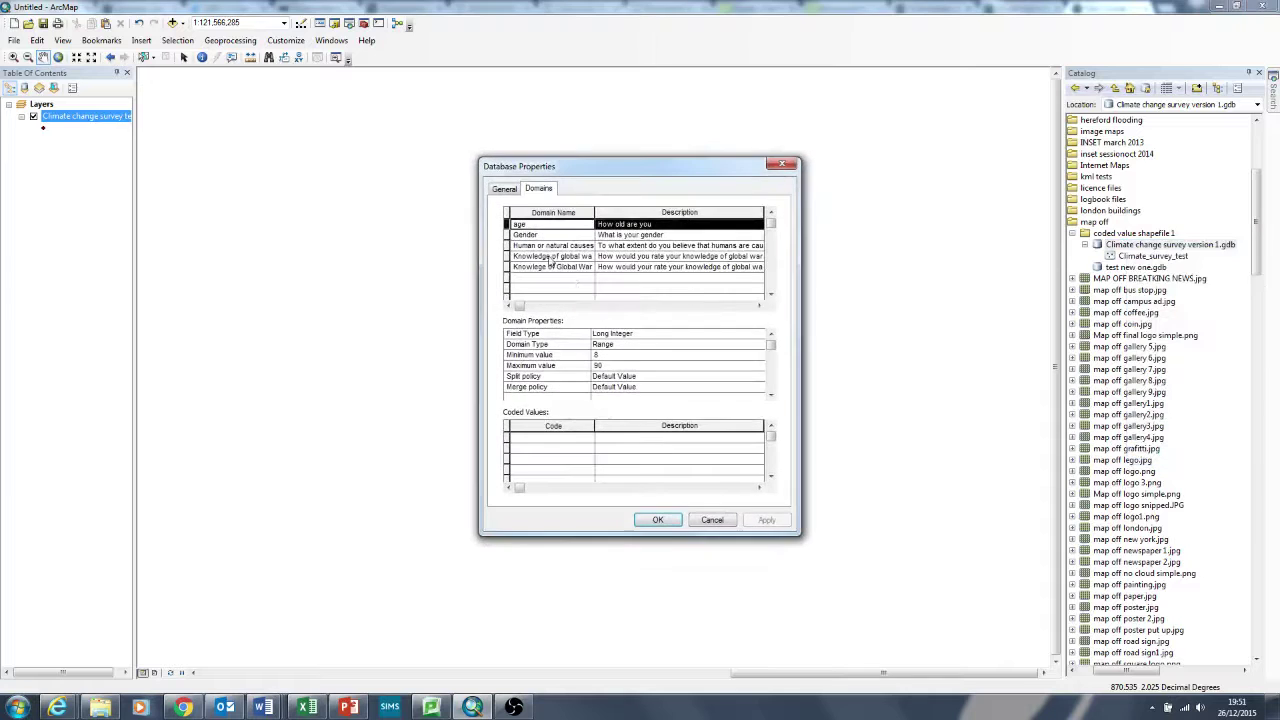
{"action": "left_click", "coordinate": [557, 246]}
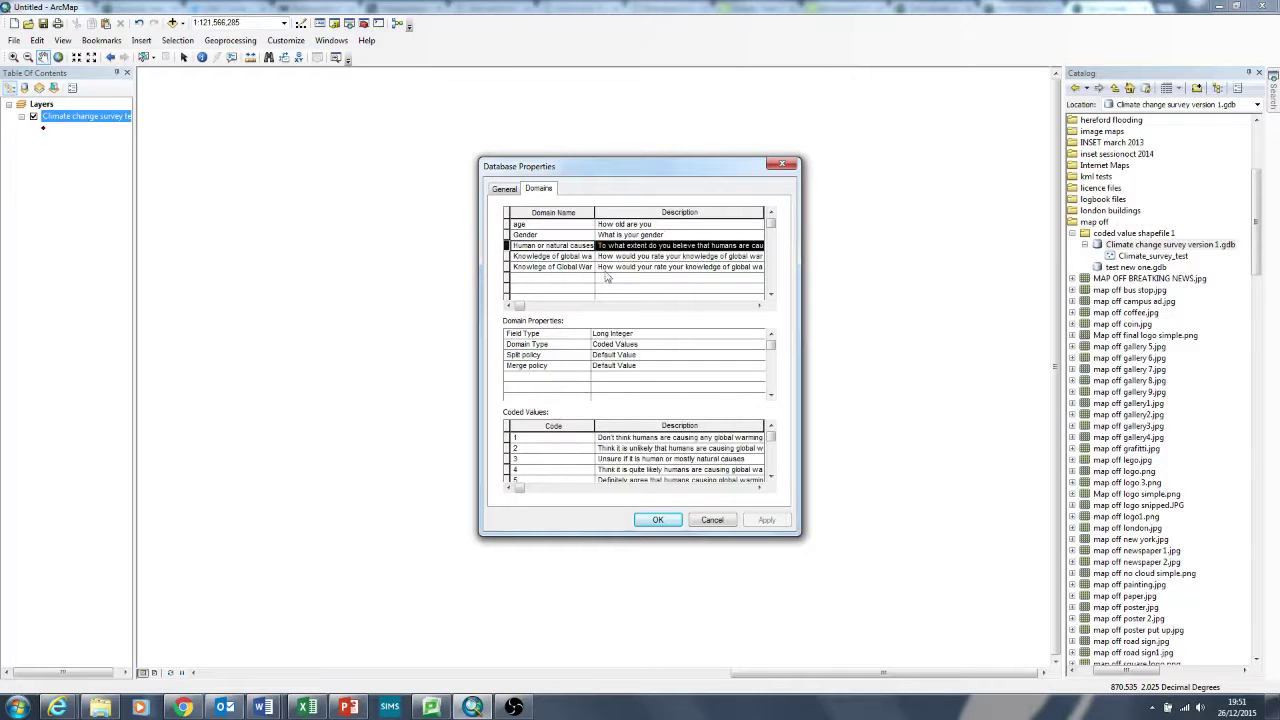
{"action": "left_click", "coordinate": [782, 164]}
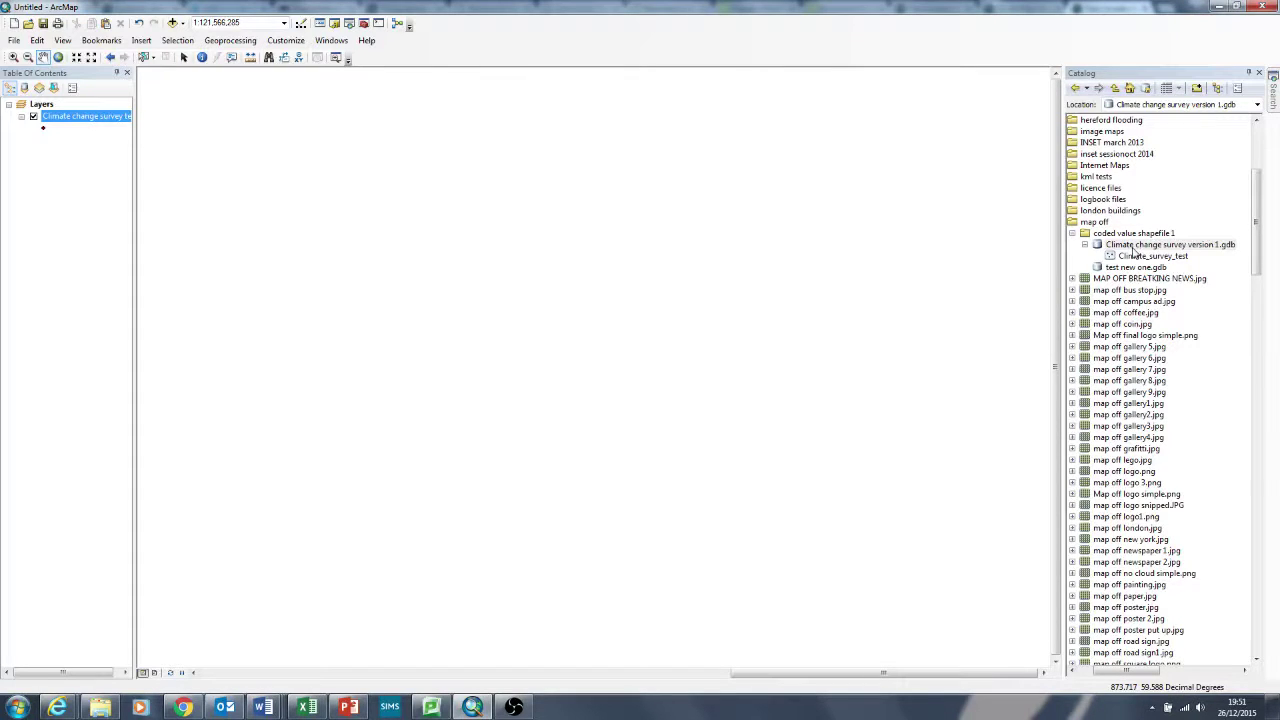
{"action": "right_click", "coordinate": [1134, 252]}
{"action": "left_click", "coordinate": [975, 277]}
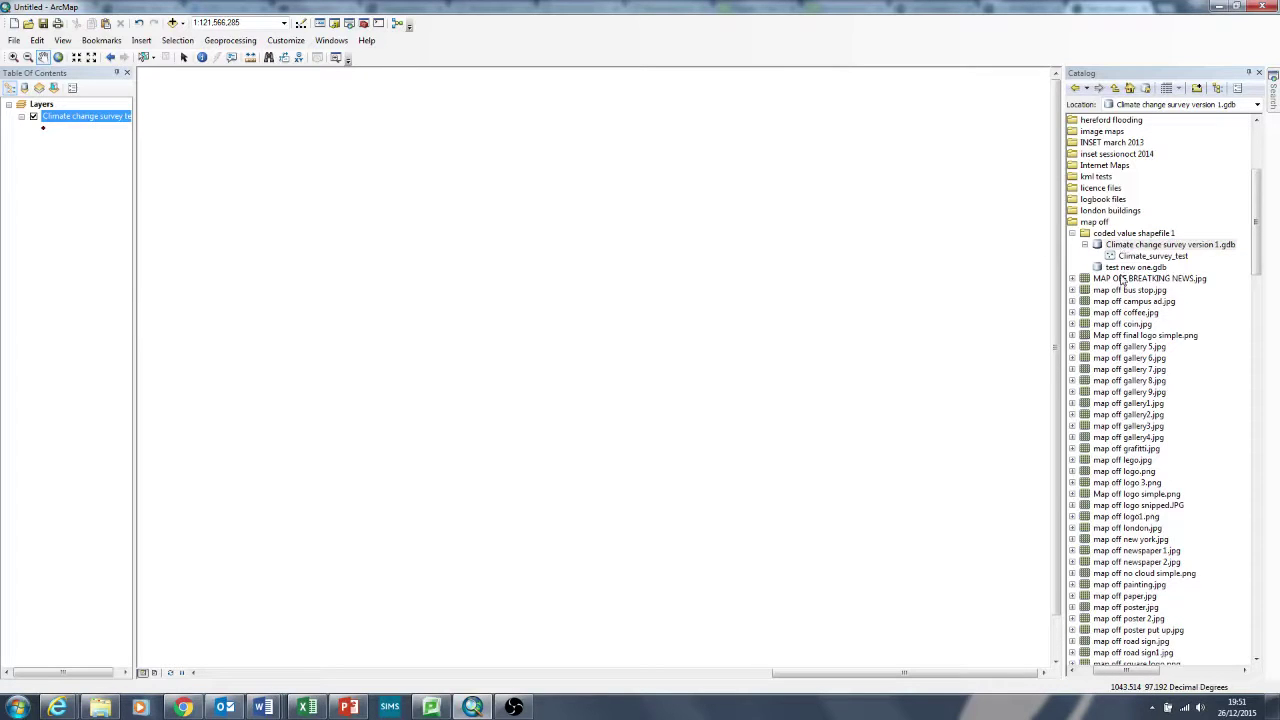
{"action": "left_click", "coordinate": [1119, 268]}
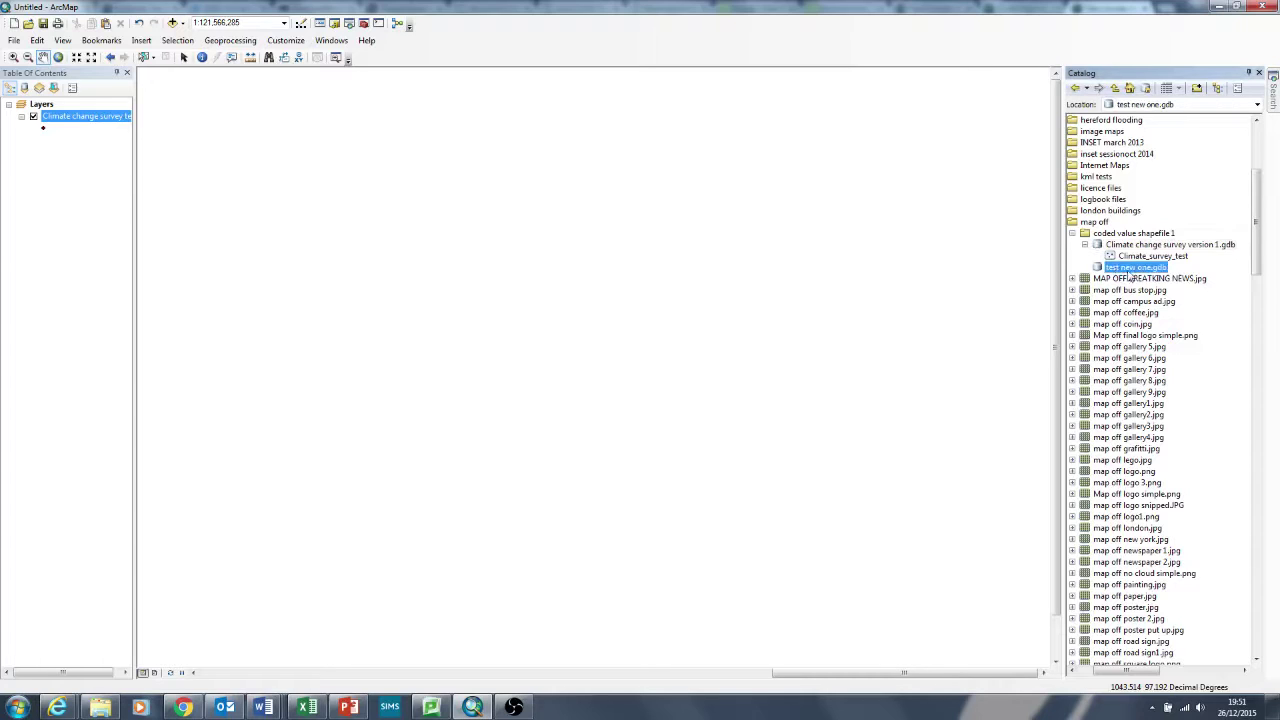
{"action": "left_click", "coordinate": [1128, 246]}
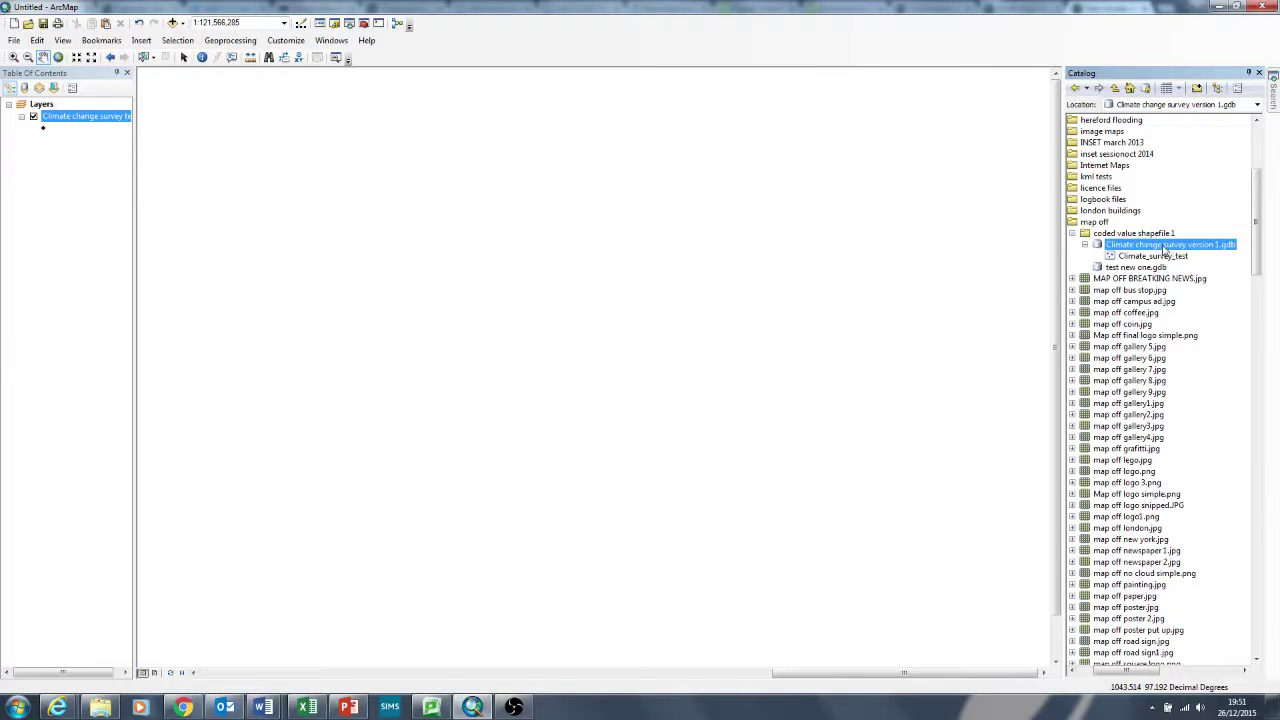
- Bring up the New submenu for Climate change survey version 1.gdb in the Catalog
{"action": "right_click", "coordinate": [1168, 250]}
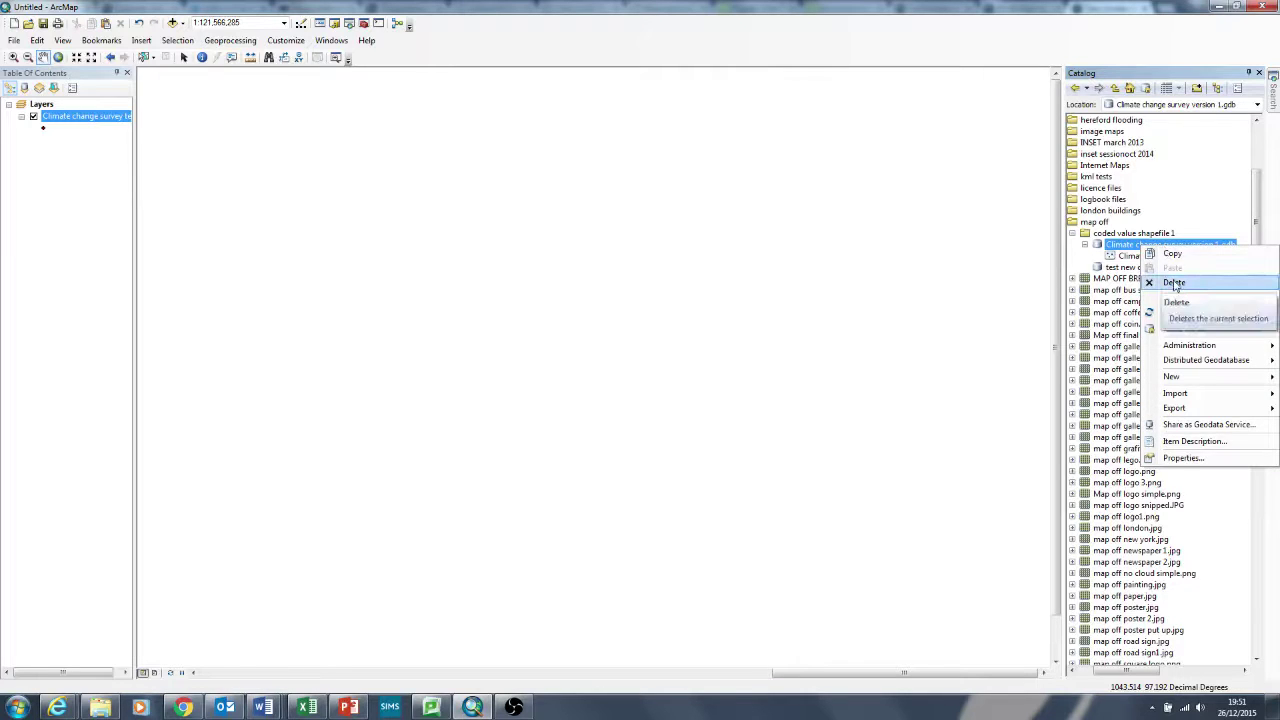
{"action": "mouse_move", "coordinate": [1191, 376]}
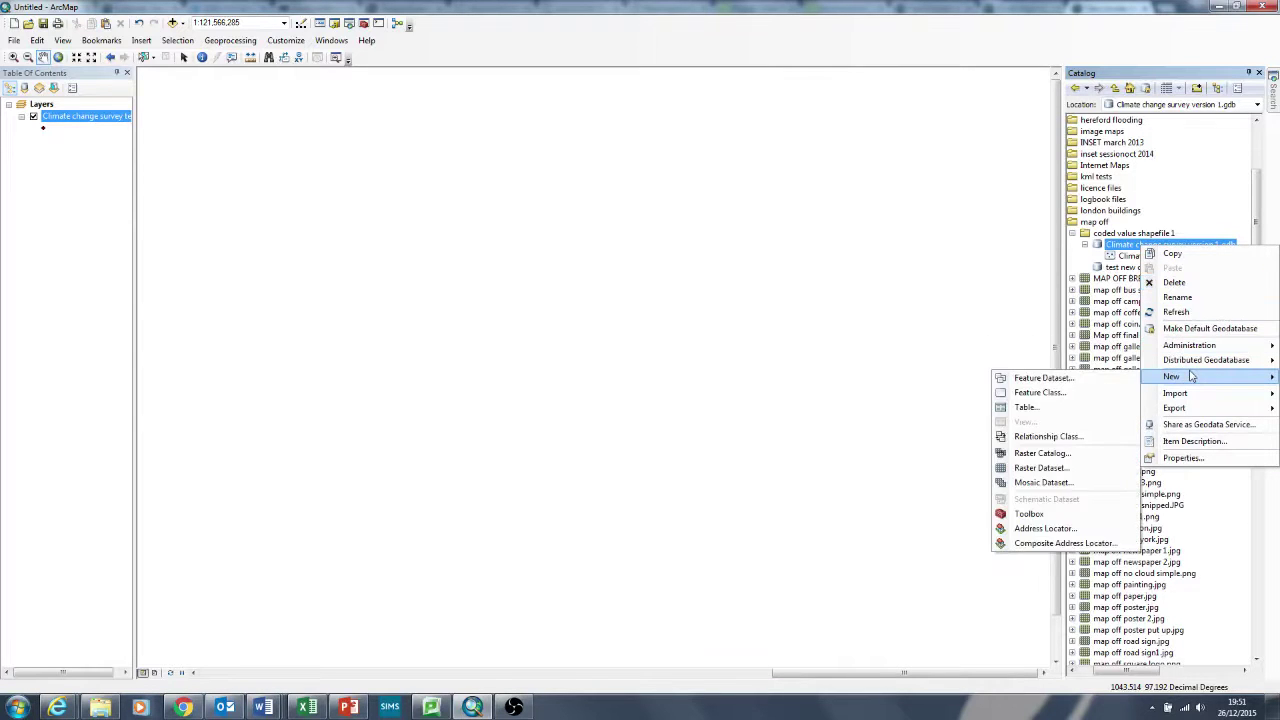
{"action": "left_click", "coordinate": [1040, 257]}
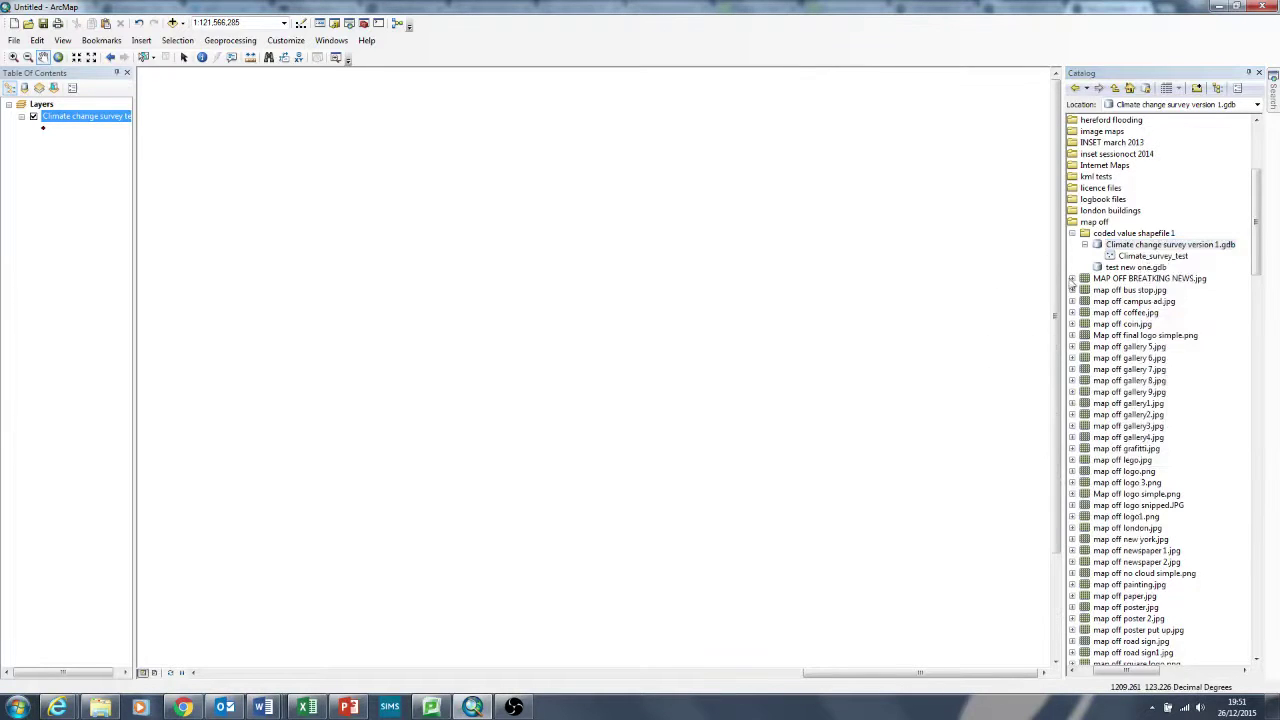
{"action": "left_click", "coordinate": [1154, 246]}
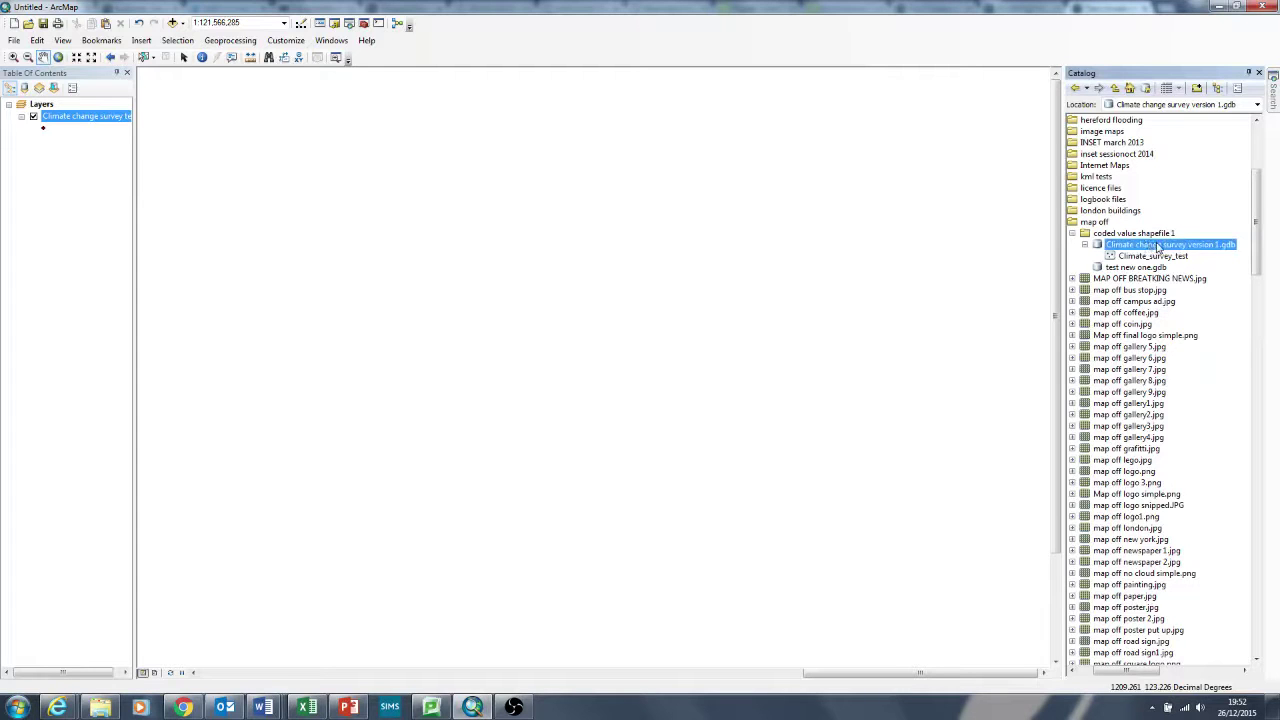
{"action": "right_click", "coordinate": [1158, 247]}
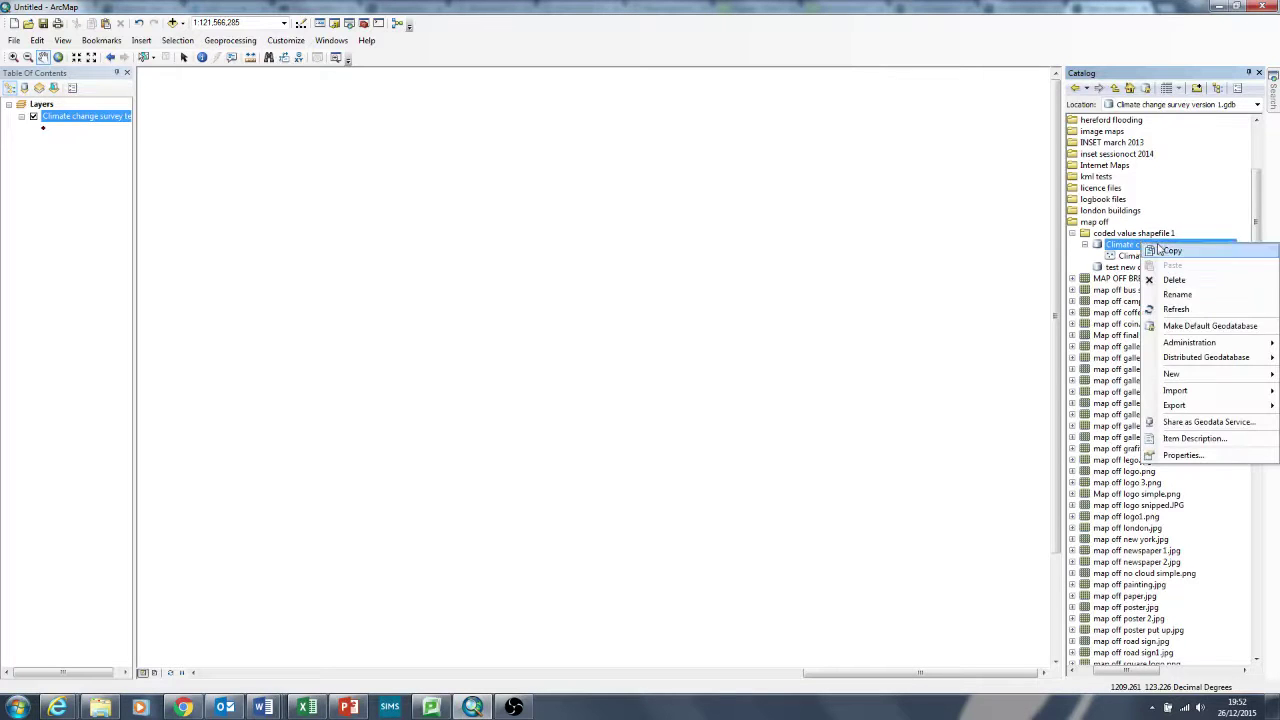
{"action": "mouse_move", "coordinate": [1215, 376]}
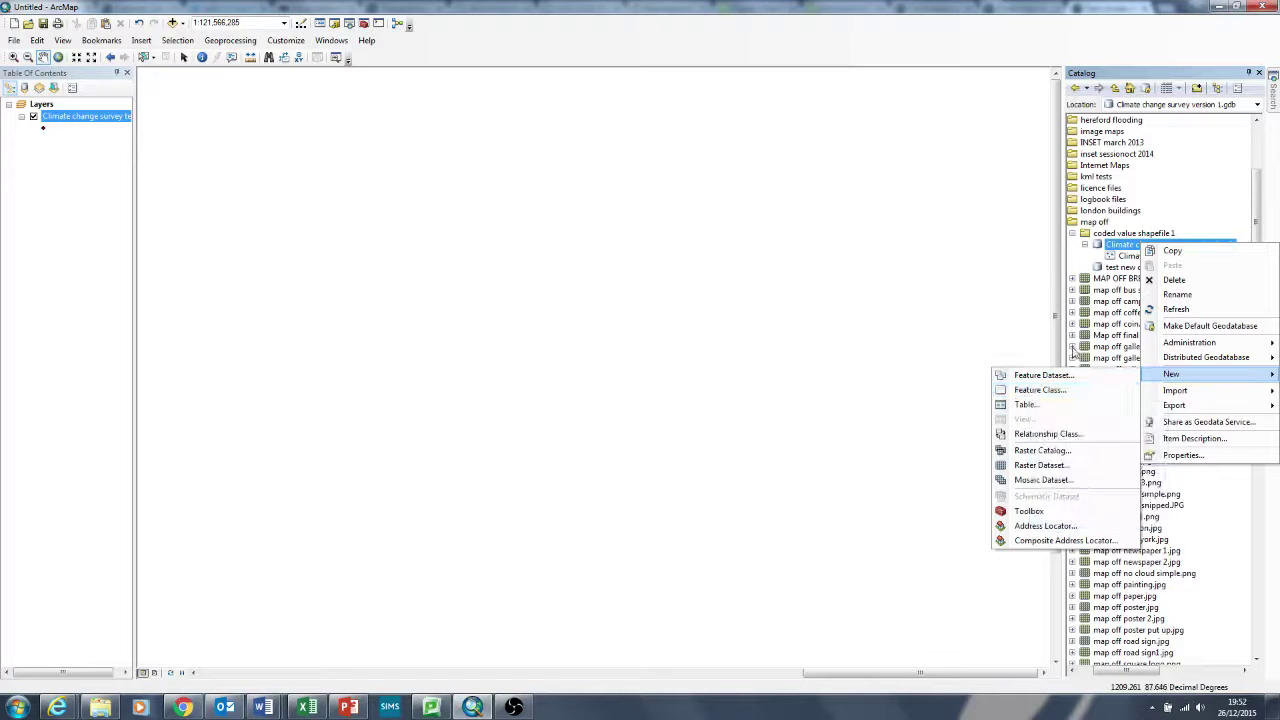
- Start a new point feature class named Test with alias 'This is a test'
{"action": "left_click", "coordinate": [1040, 390]}
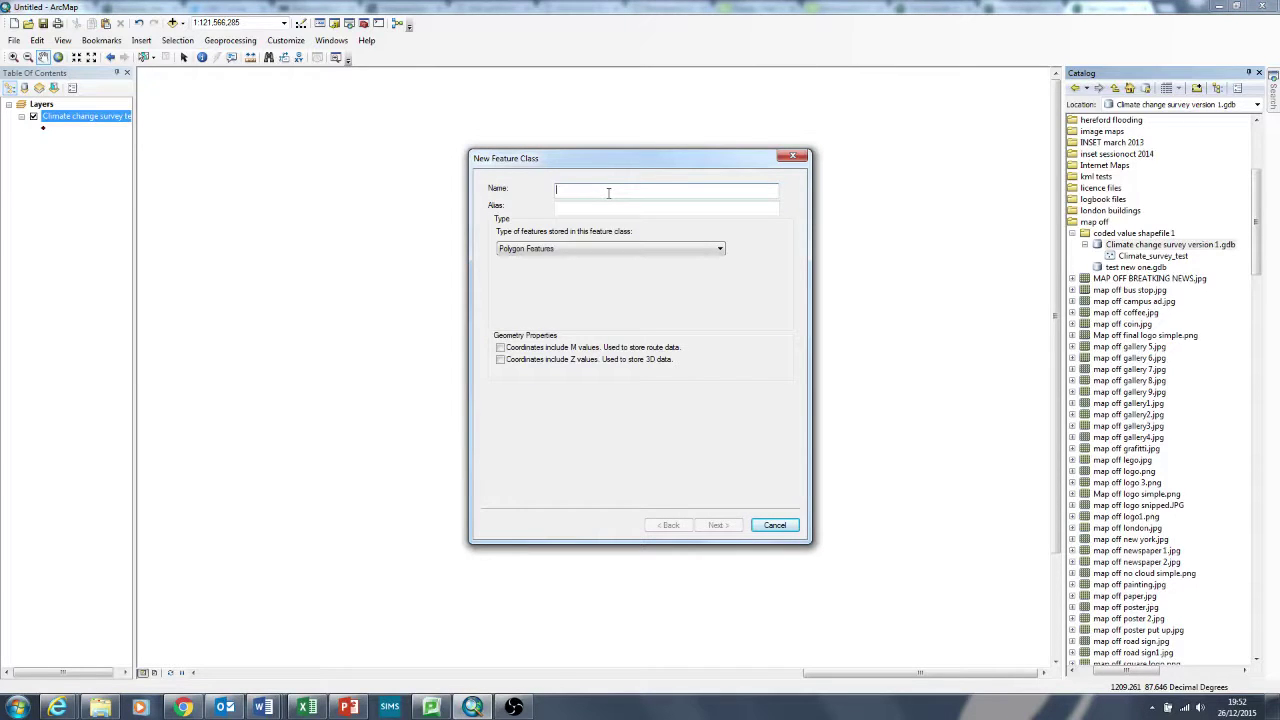
{"action": "type", "text": "Test"}
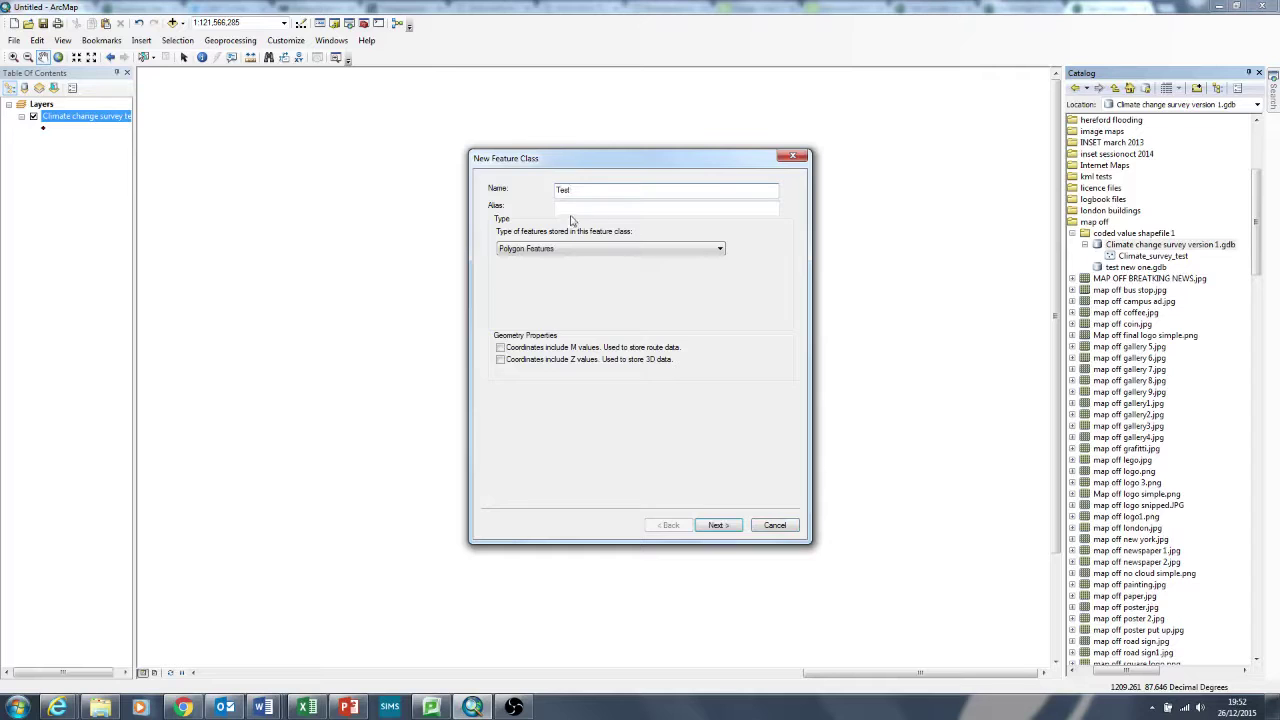
{"action": "left_click", "coordinate": [571, 207]}
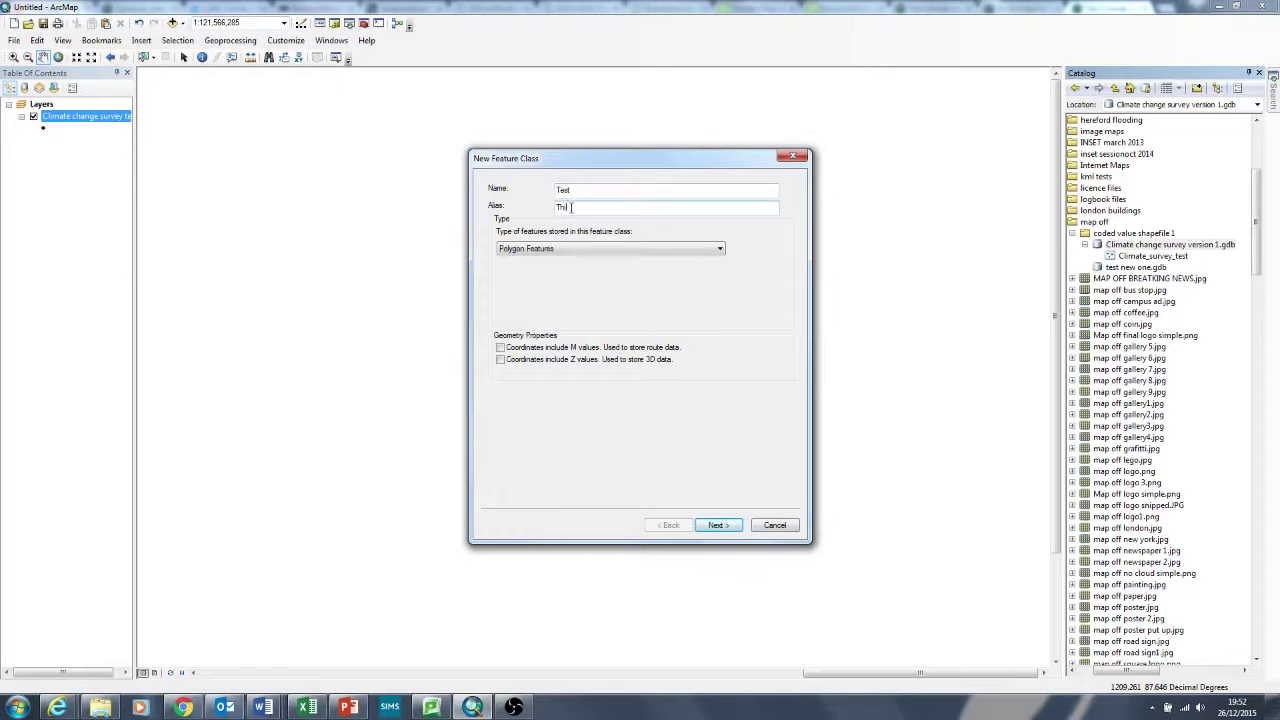
{"action": "left_click", "coordinate": [606, 248]}
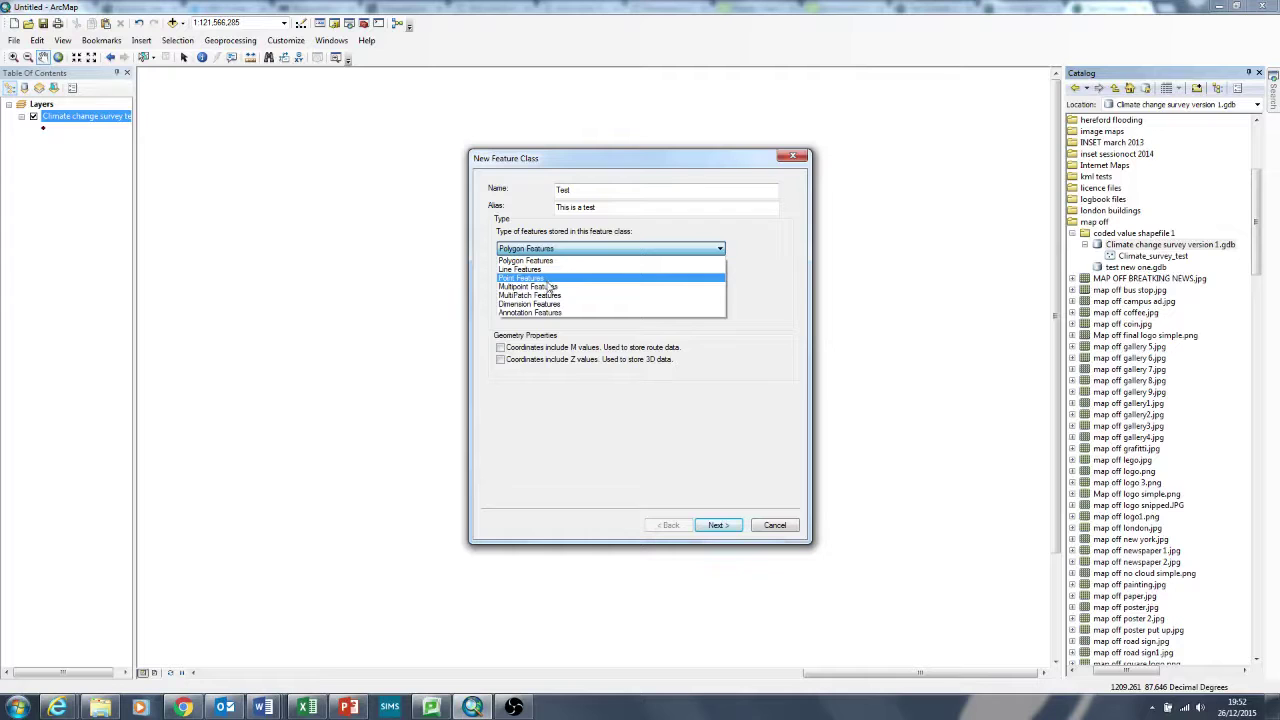
{"action": "left_click", "coordinate": [548, 280]}
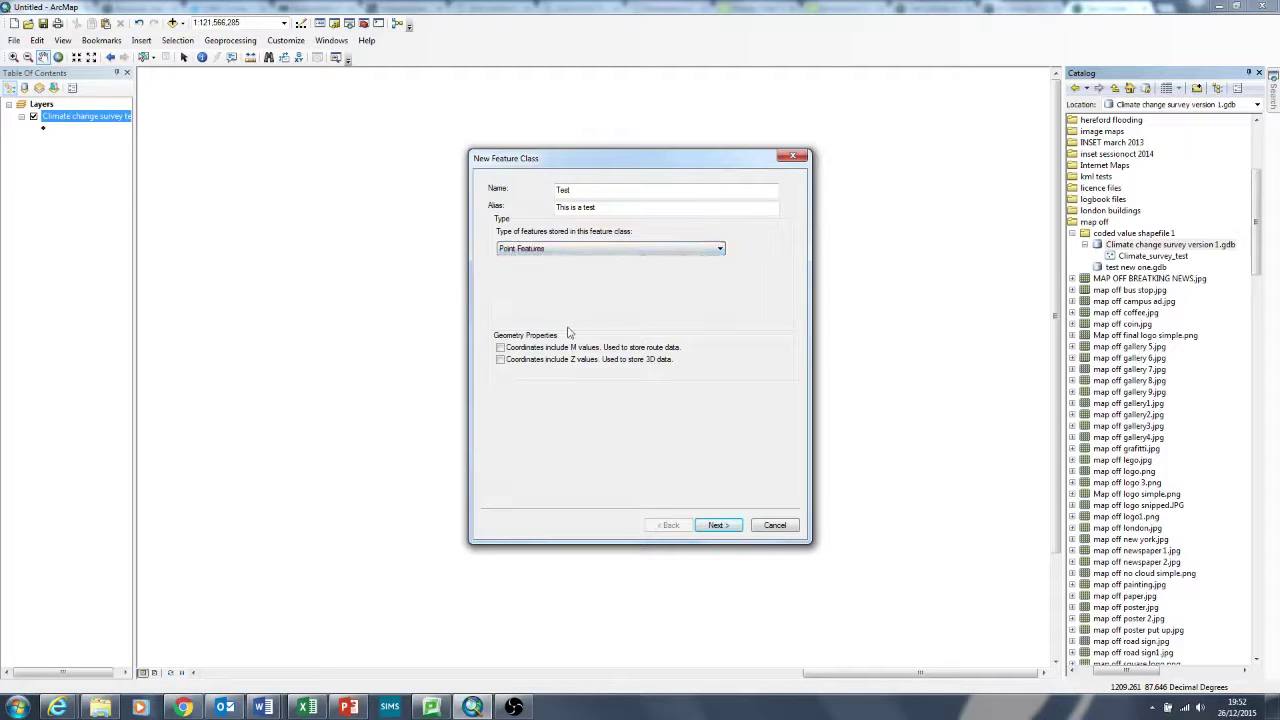
- Keep the WGS 1984 coordinate system, default XY tolerance and Default configuration keyword
{"action": "left_click", "coordinate": [726, 525]}
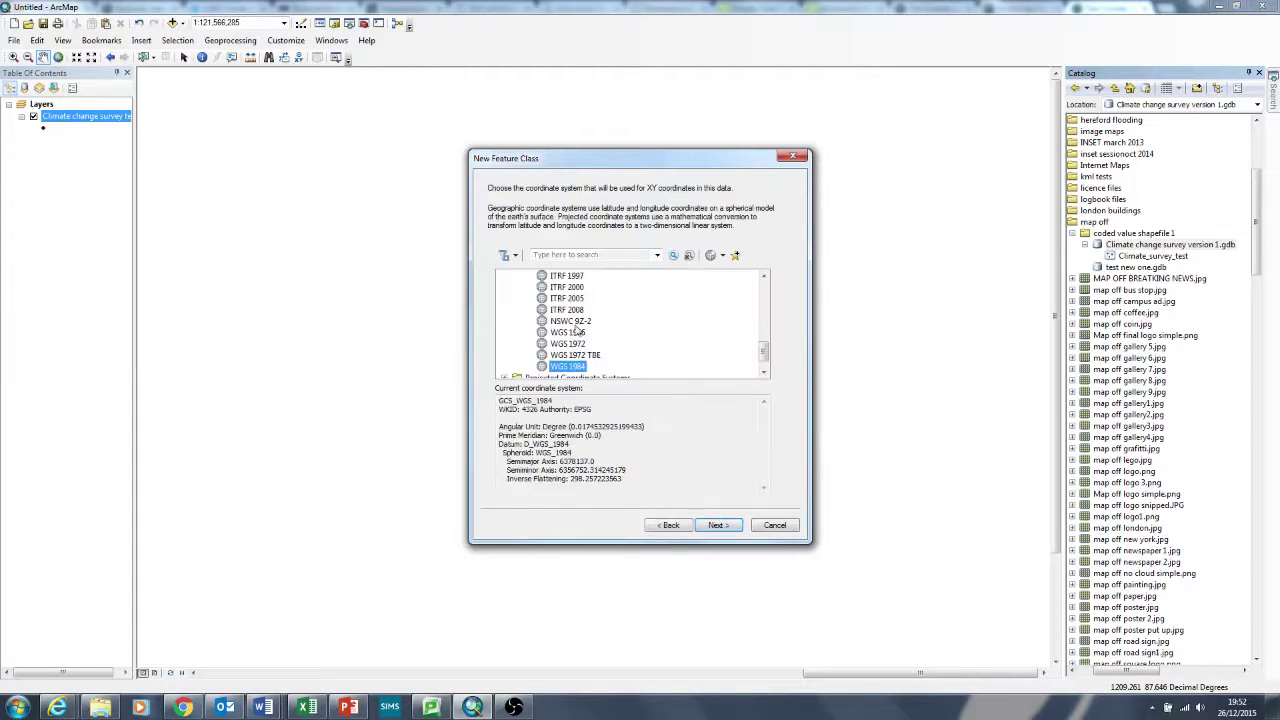
{"action": "left_click_drag", "start_coordinate": [764, 352], "coordinate": [763, 291]}
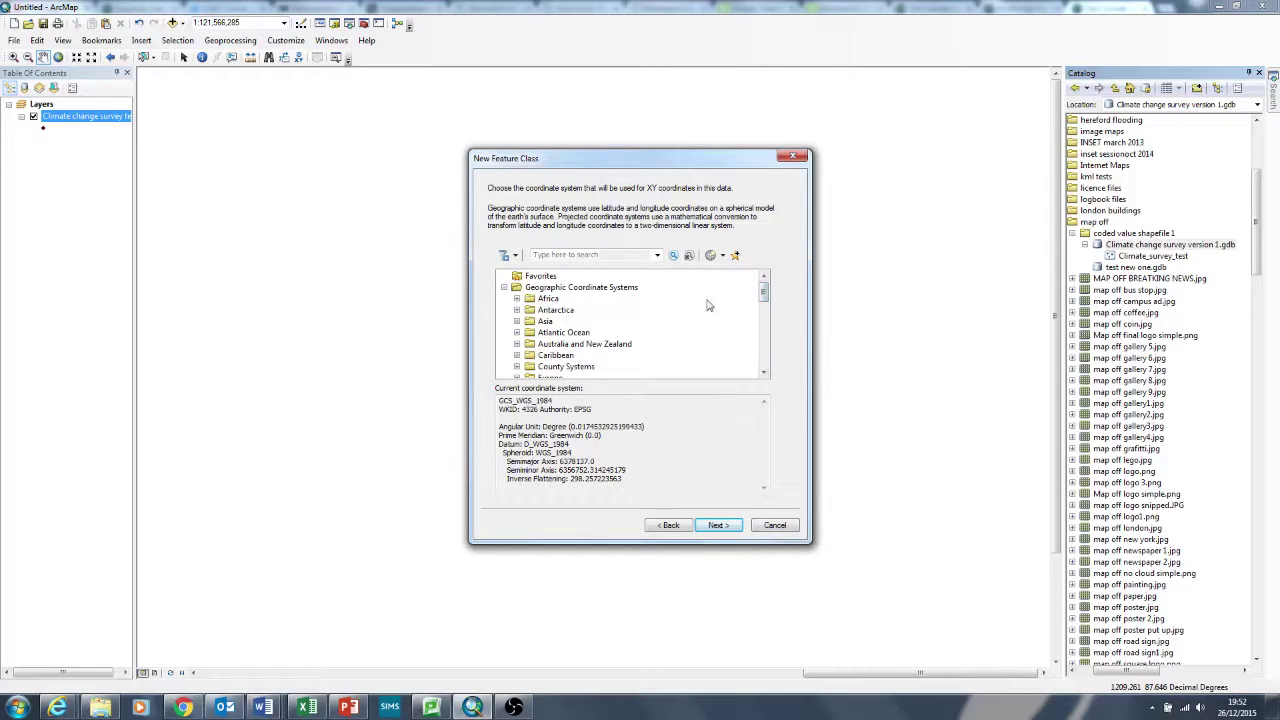
{"action": "left_click_drag", "start_coordinate": [763, 291], "coordinate": [764, 354]}
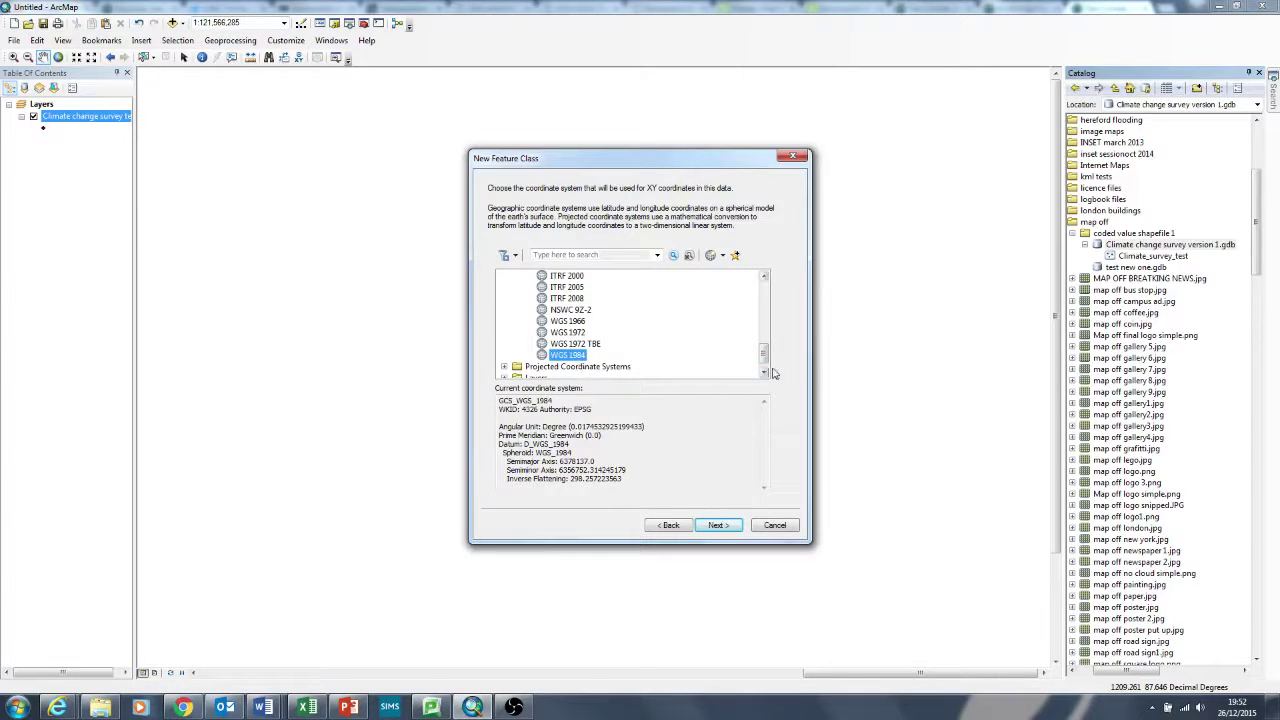
{"action": "left_click_drag", "start_coordinate": [763, 355], "coordinate": [763, 362]}
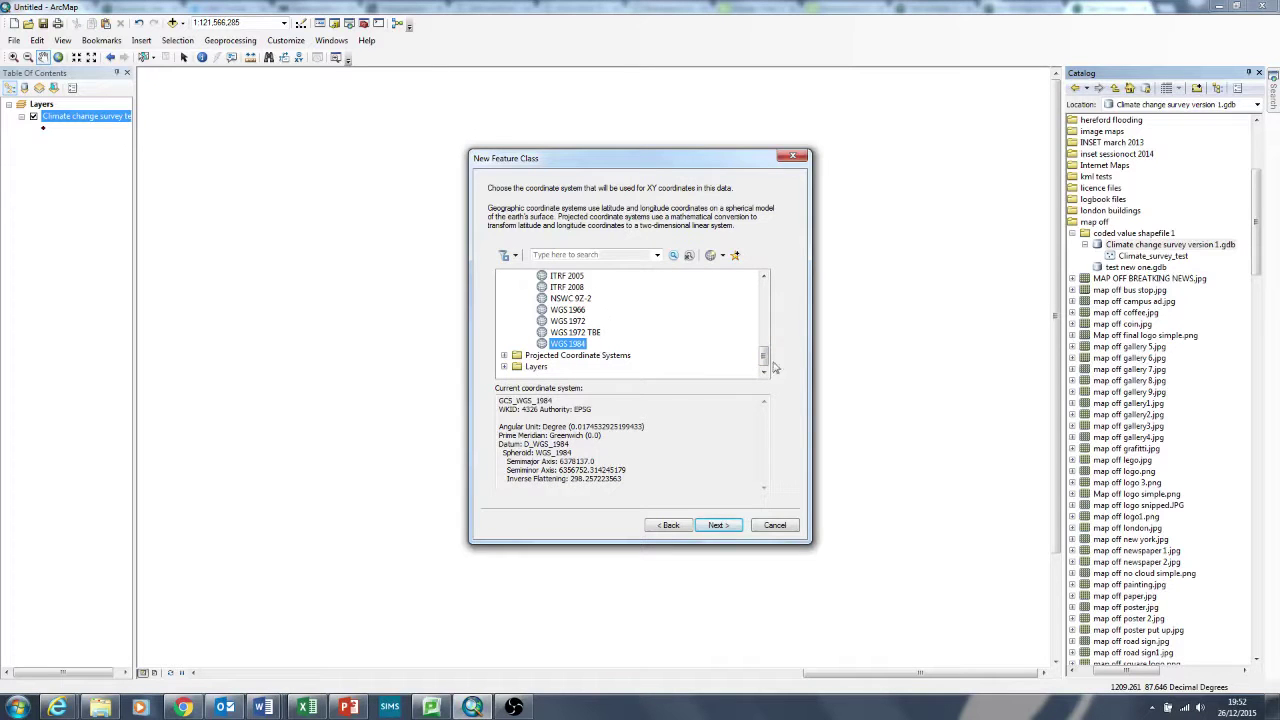
{"action": "left_click_drag", "start_coordinate": [764, 357], "coordinate": [764, 330]}
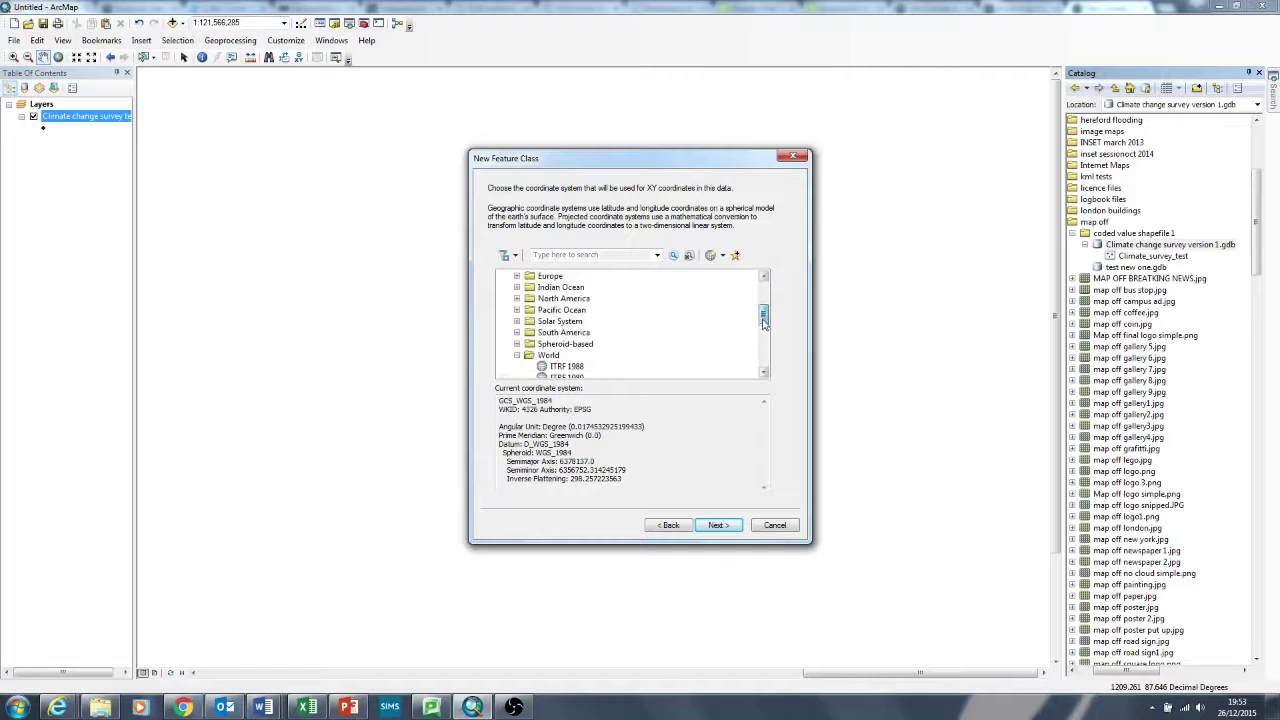
{"action": "left_click_drag", "start_coordinate": [763, 318], "coordinate": [762, 360]}
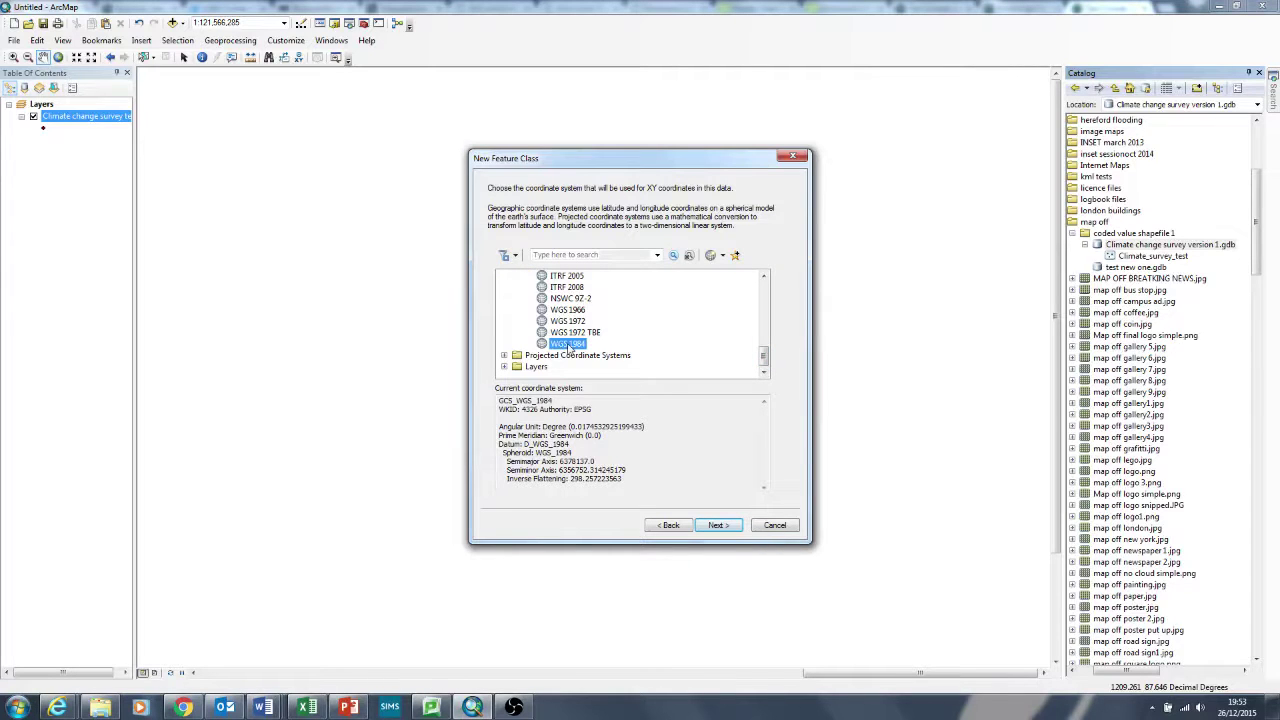
{"action": "left_click", "coordinate": [727, 533]}
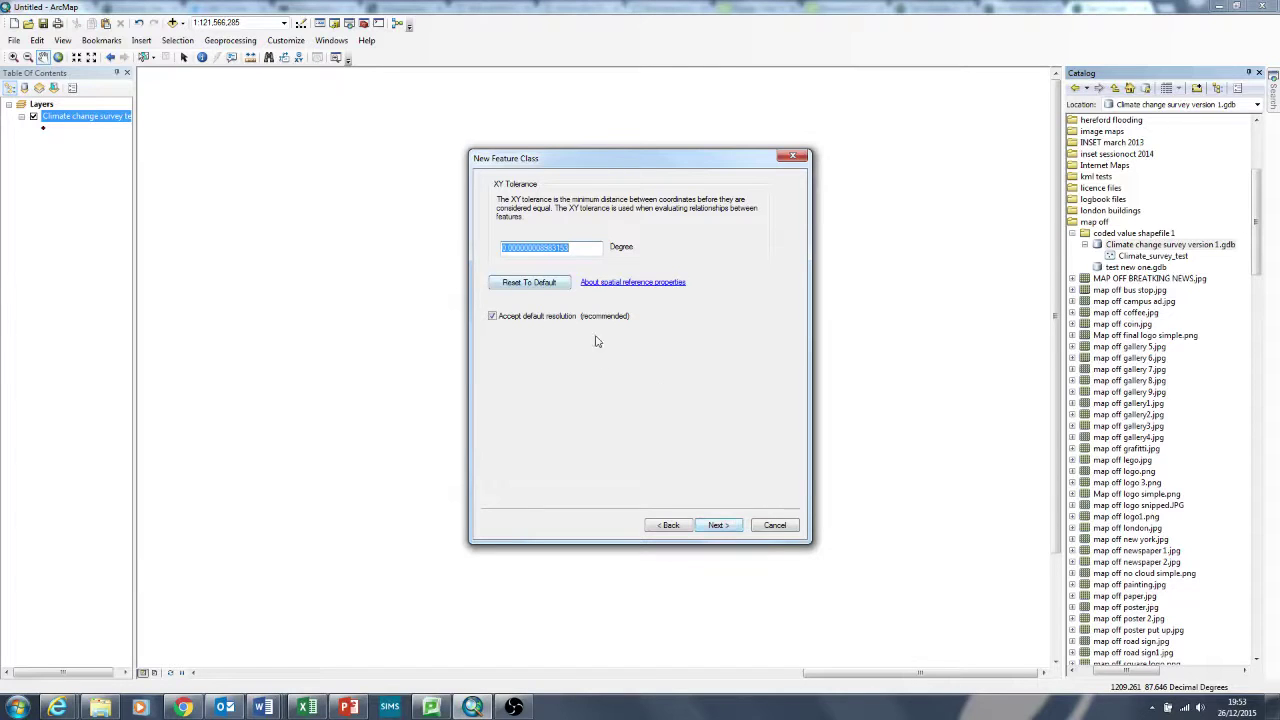
{"action": "left_click", "coordinate": [718, 525]}
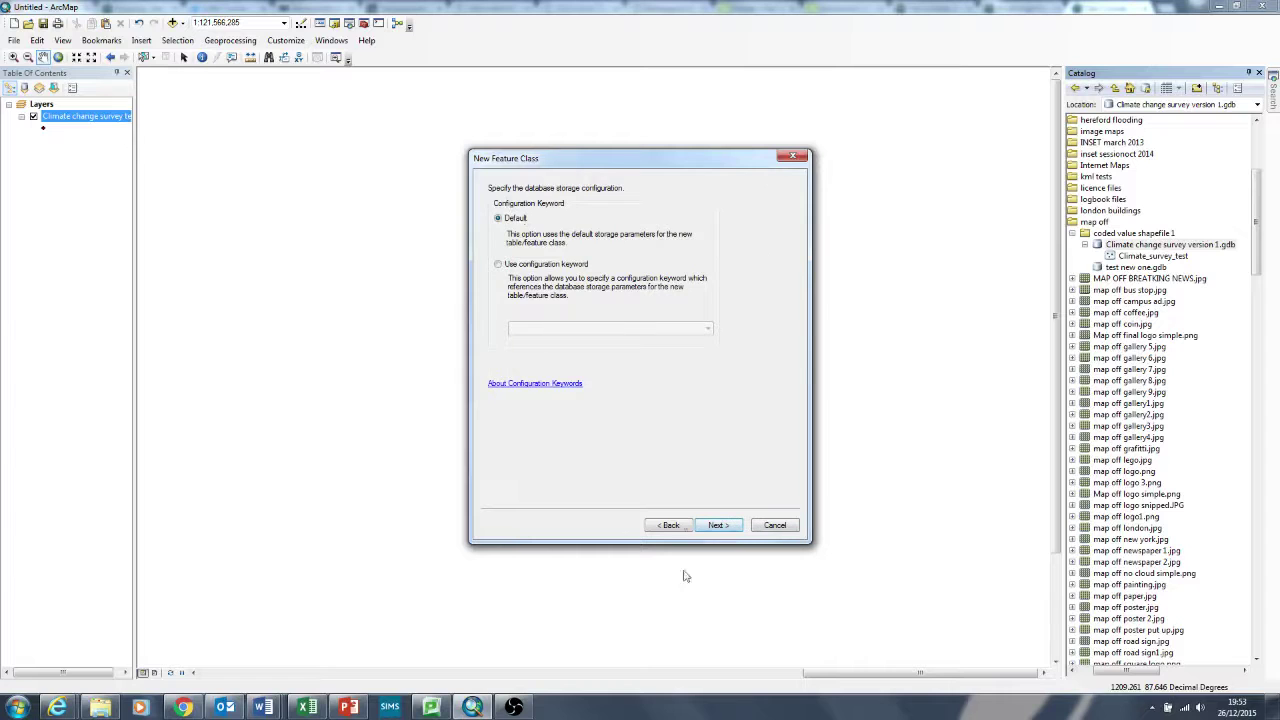
{"action": "left_click", "coordinate": [717, 528]}
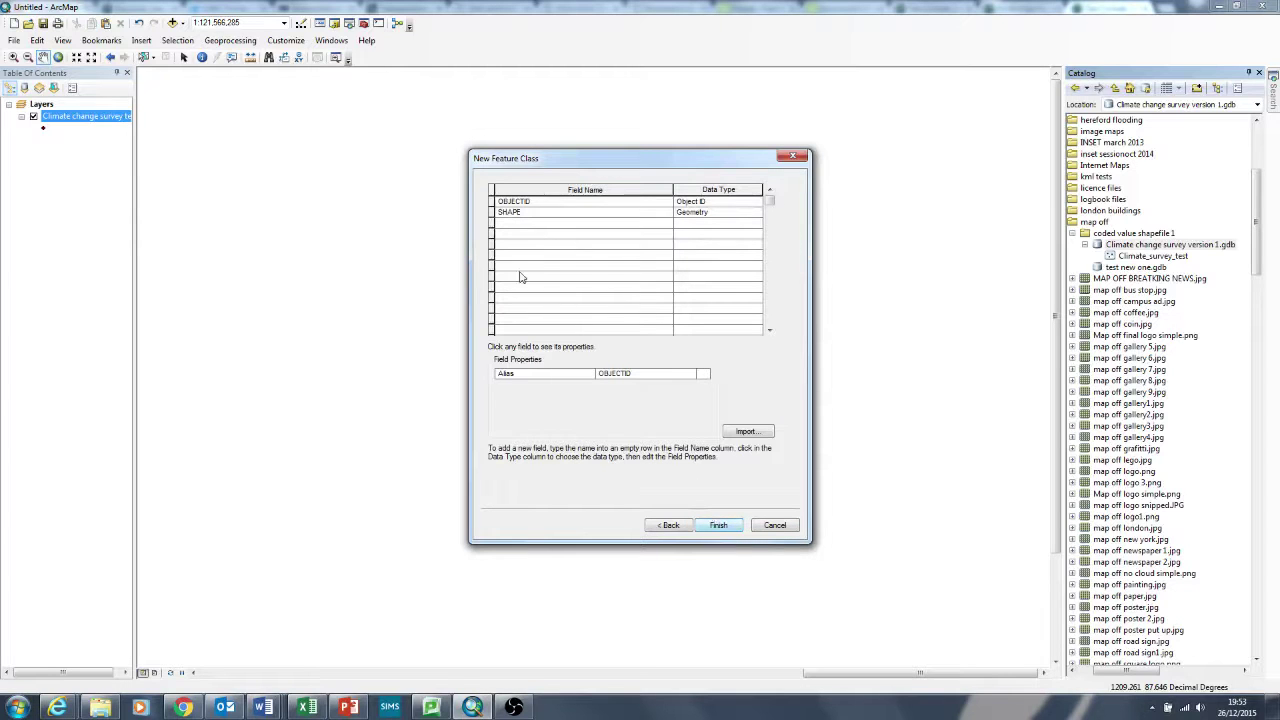
- Add a new field named age with the Long Integer data type
{"action": "left_click", "coordinate": [517, 223]}
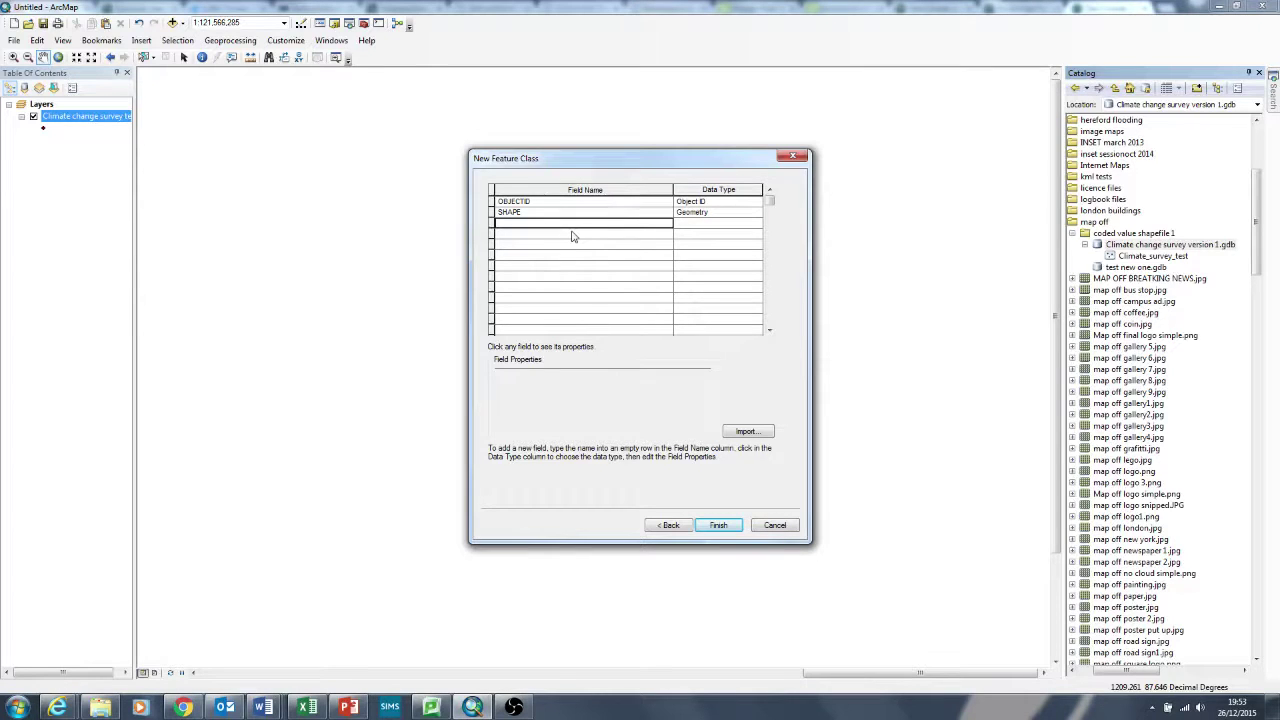
{"action": "type", "text": "age"}
{"action": "left_click", "coordinate": [700, 225]}
{"action": "left_click", "coordinate": [714, 231]}
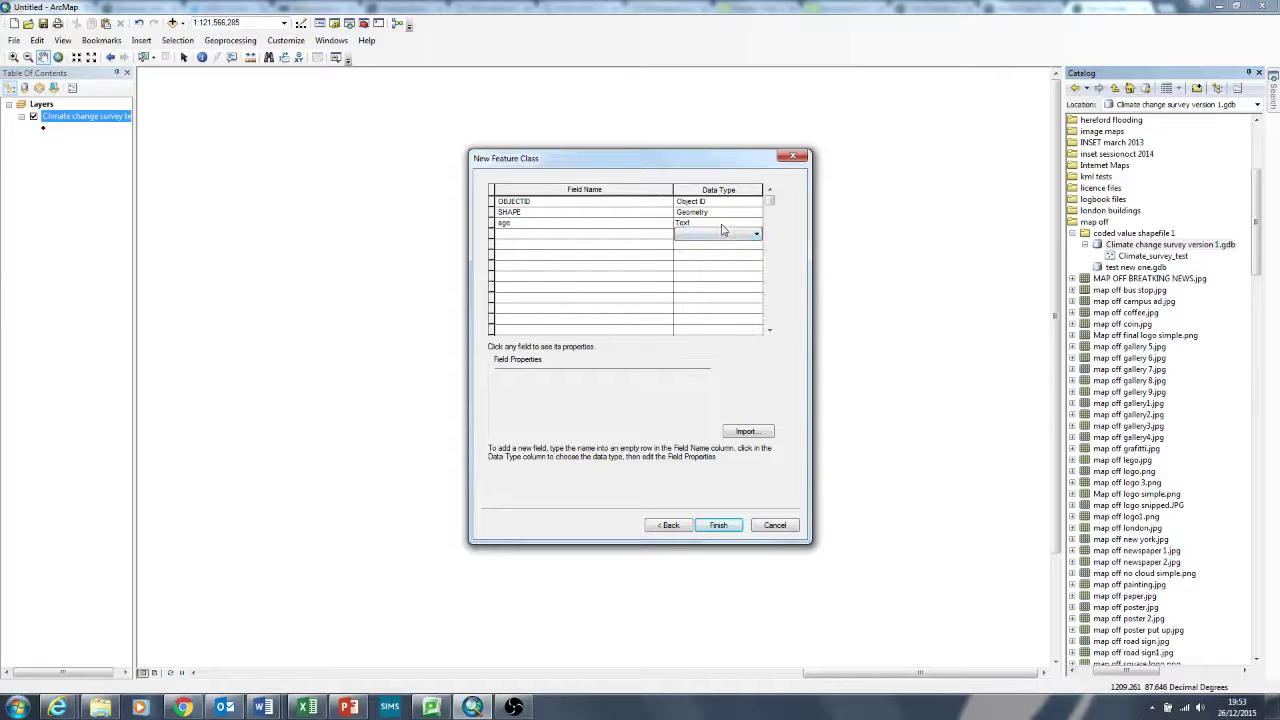
{"action": "left_click", "coordinate": [730, 229]}
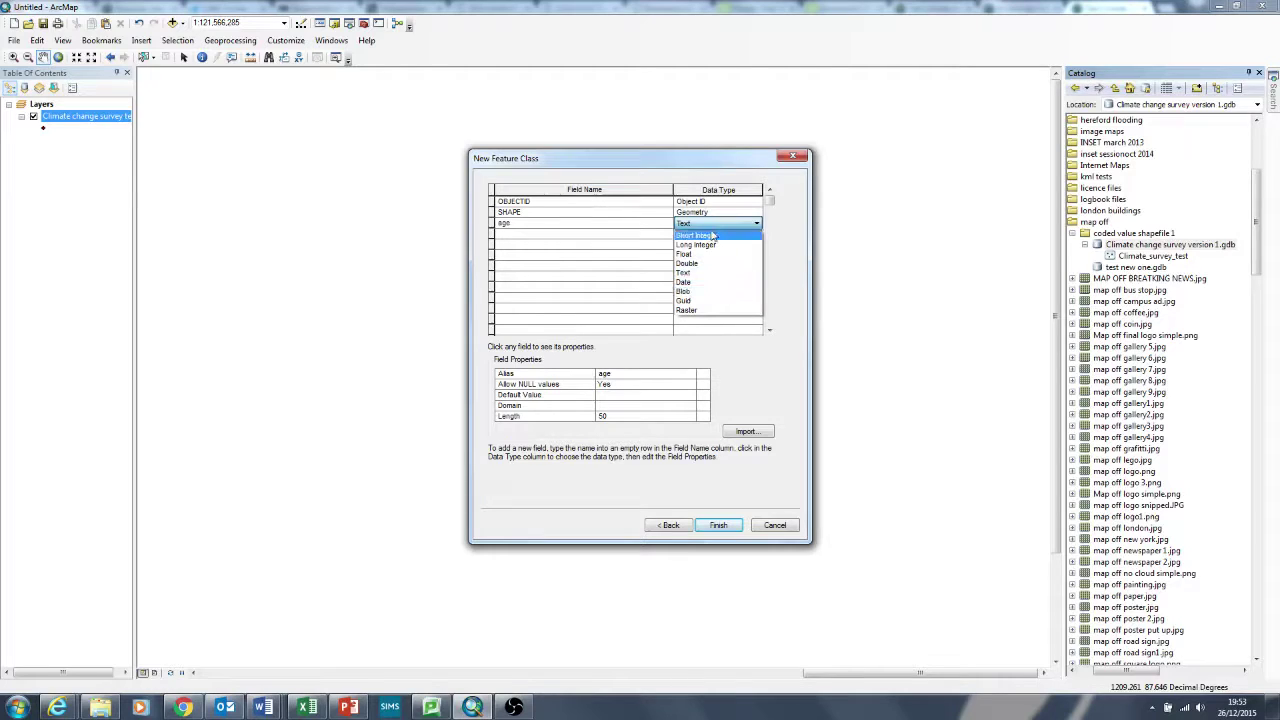
{"action": "left_click", "coordinate": [708, 244]}
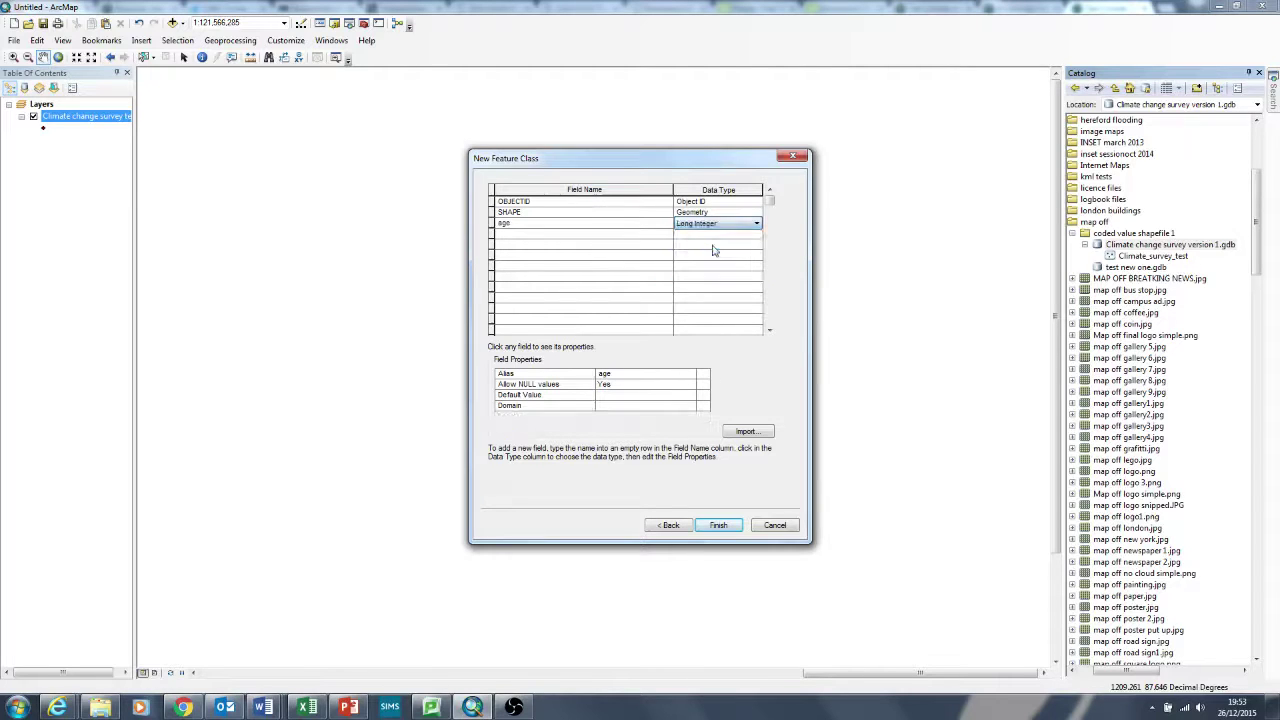
- Give the age field alias 'age in years', allow nulls, and attach the age domain
{"action": "left_click", "coordinate": [628, 374]}
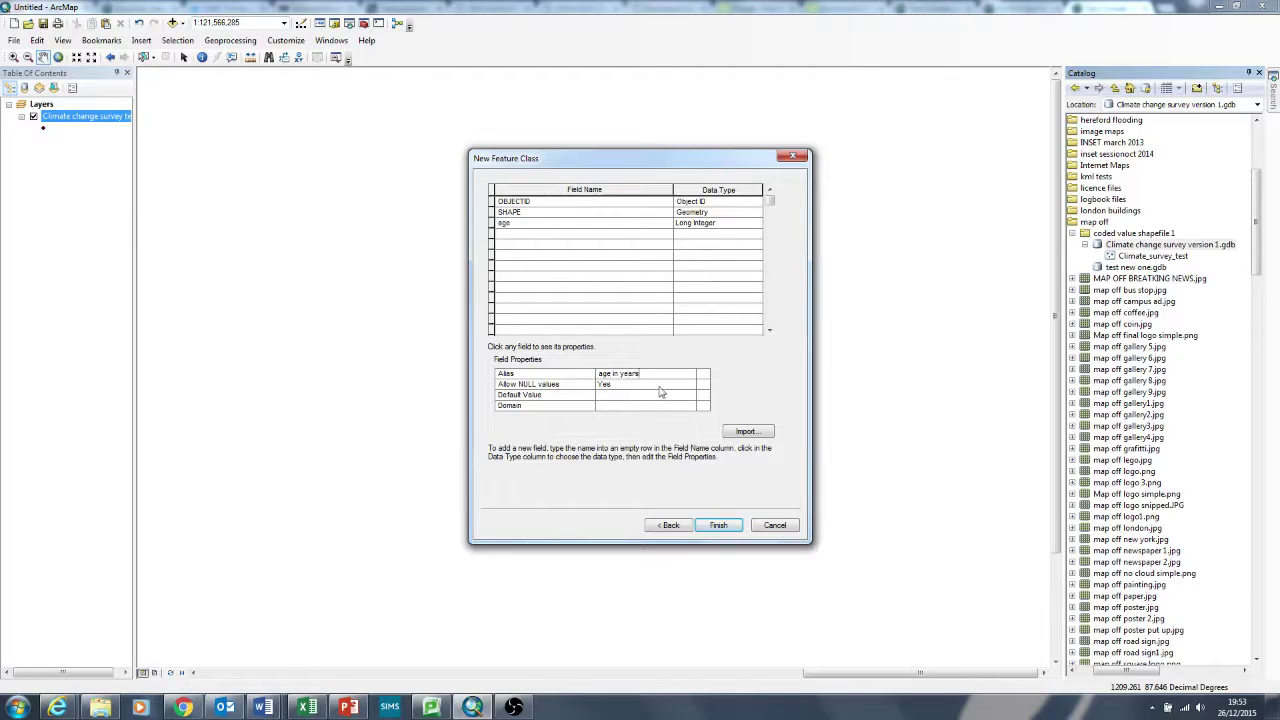
{"action": "left_click", "coordinate": [632, 386]}
{"action": "left_click", "coordinate": [632, 386]}
{"action": "left_click", "coordinate": [632, 386]}
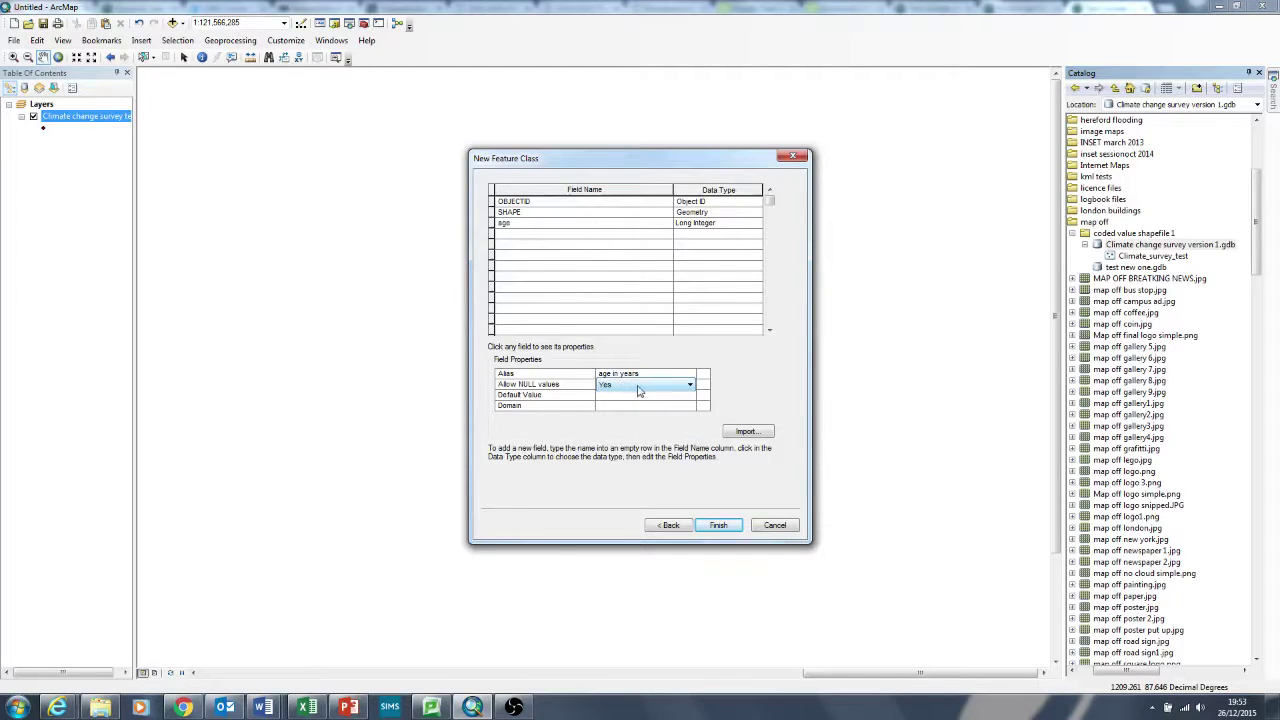
{"action": "left_click", "coordinate": [635, 390]}
{"action": "left_click", "coordinate": [634, 390]}
{"action": "left_click", "coordinate": [656, 399]}
{"action": "left_click", "coordinate": [625, 408]}
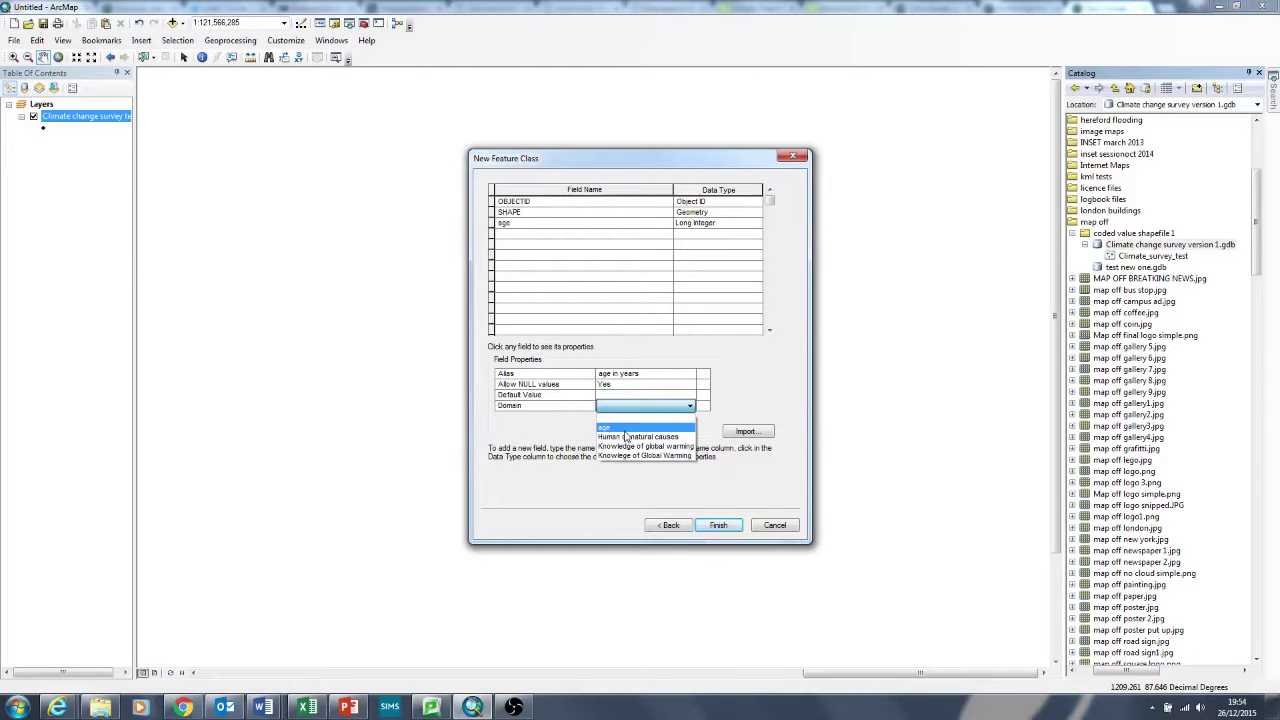
{"action": "left_click", "coordinate": [626, 430]}
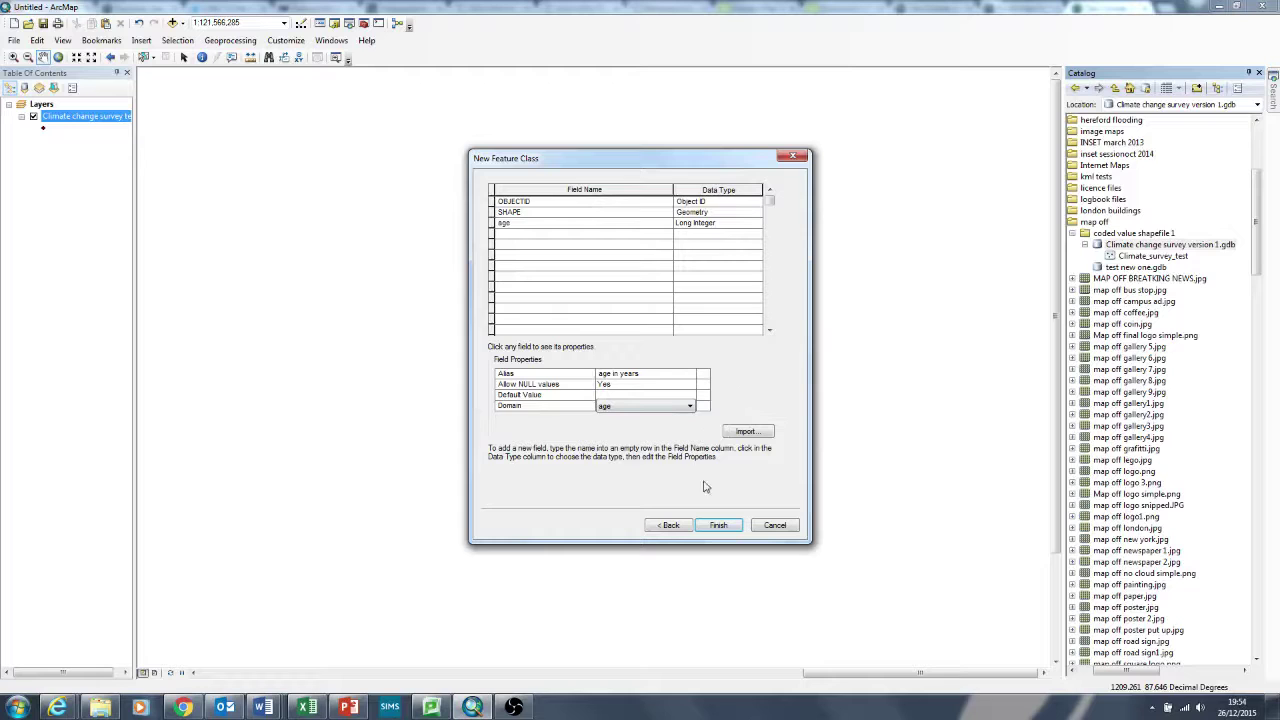
- Add a Text field gender using the Gender domain
{"action": "left_click", "coordinate": [521, 237]}
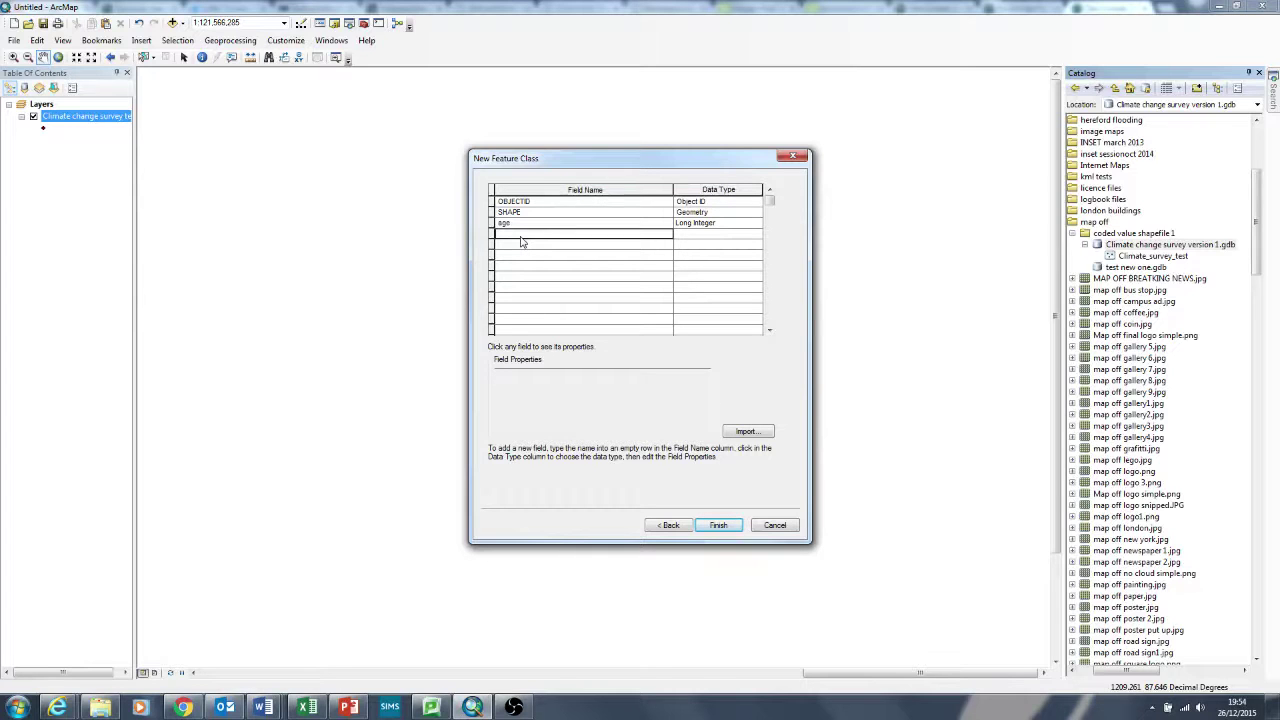
{"action": "type", "text": "gendder"}
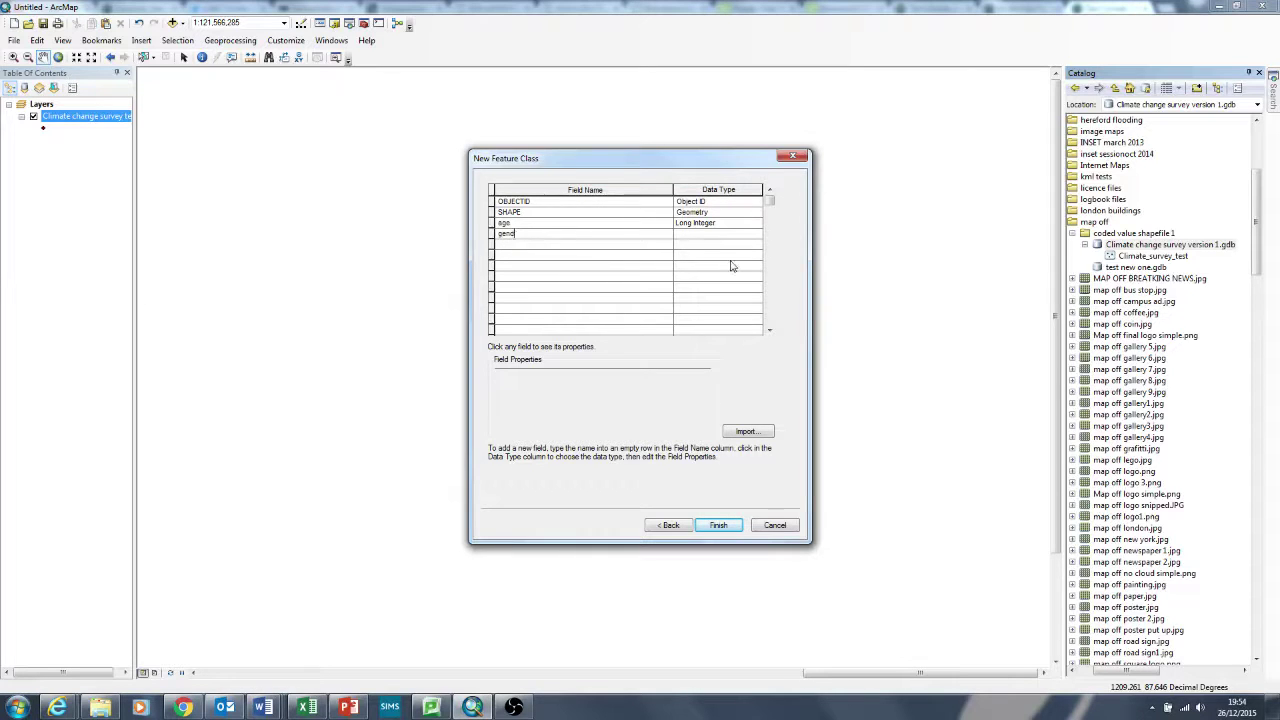
{"action": "left_click", "coordinate": [711, 238]}
{"action": "left_click", "coordinate": [711, 238]}
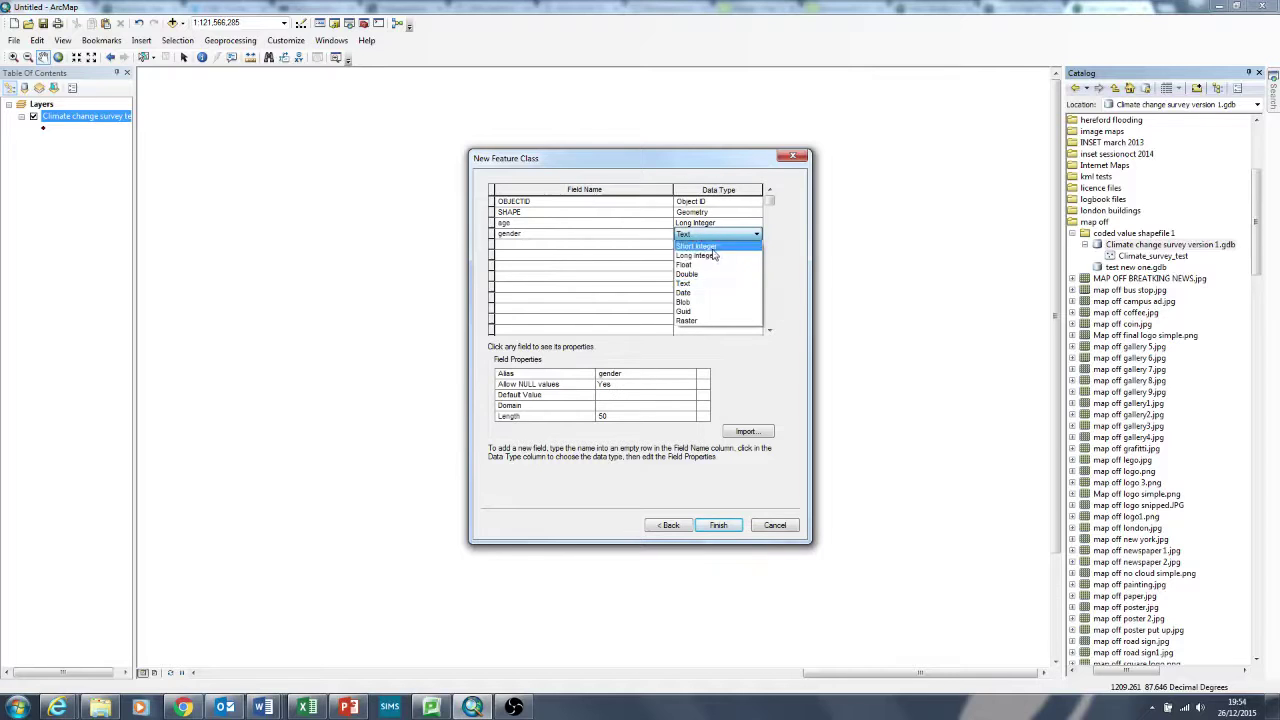
{"action": "left_click", "coordinate": [712, 283]}
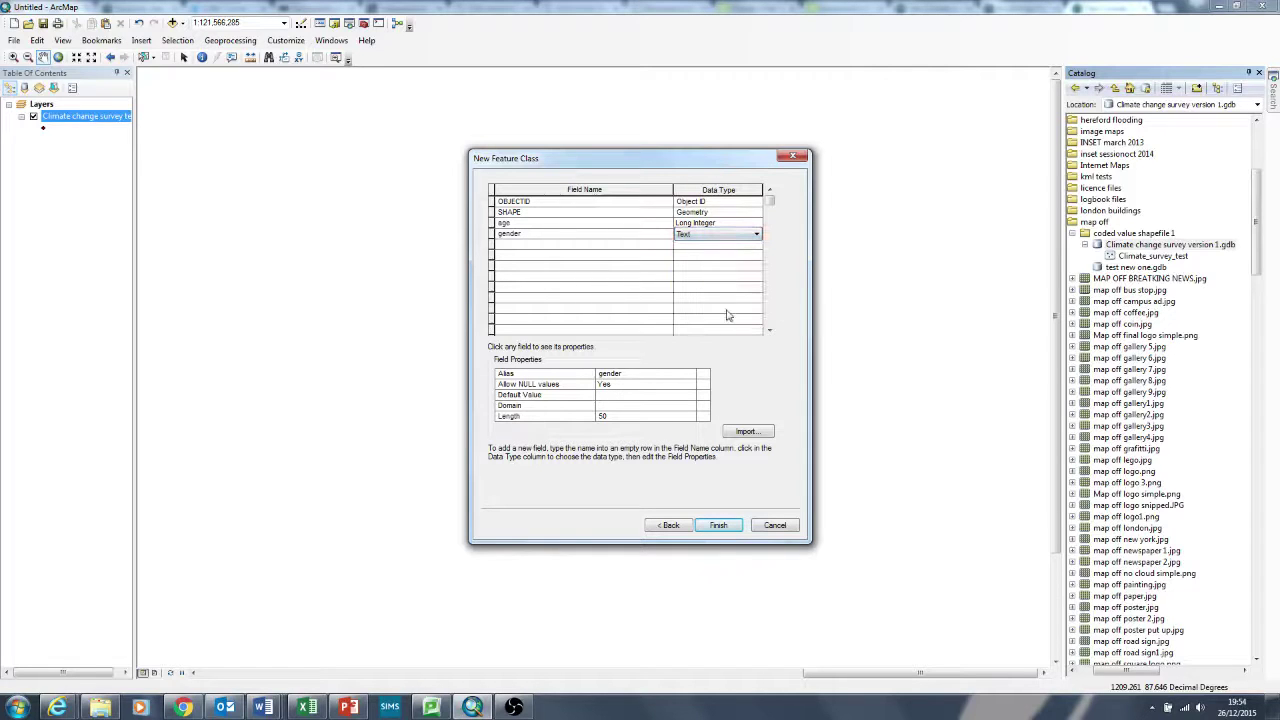
{"action": "left_click", "coordinate": [641, 377]}
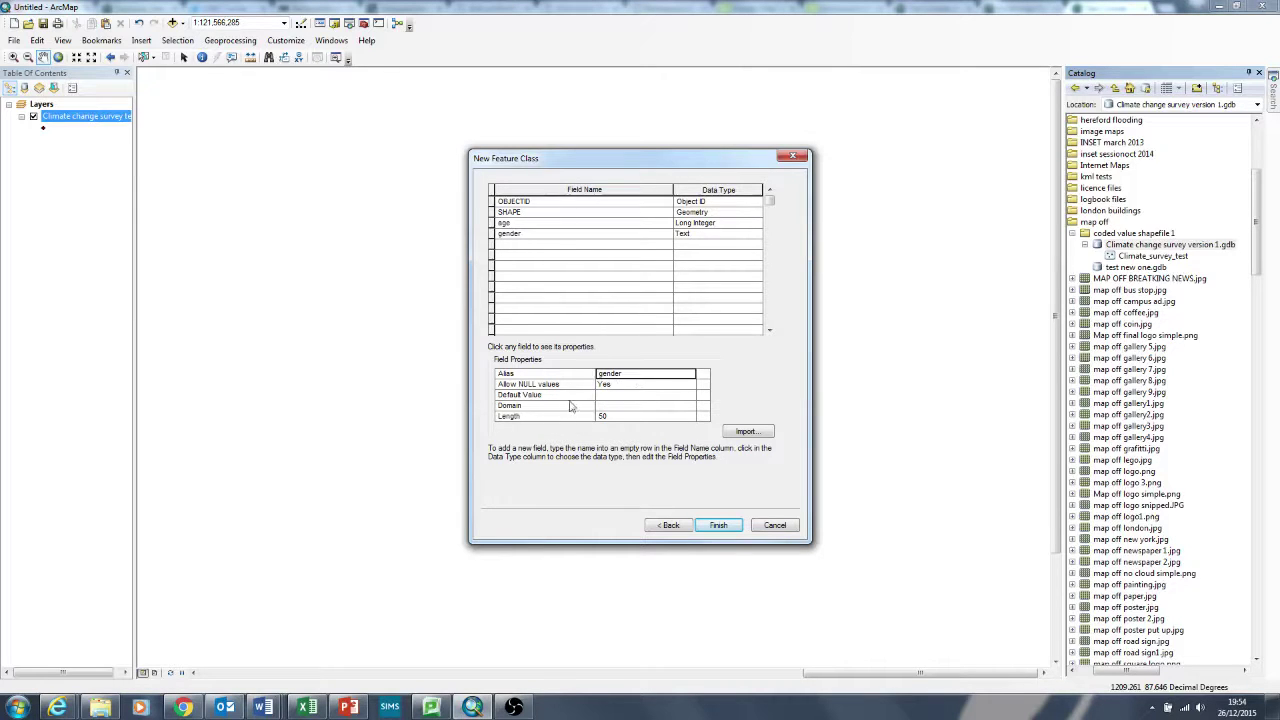
{"action": "left_click", "coordinate": [644, 406]}
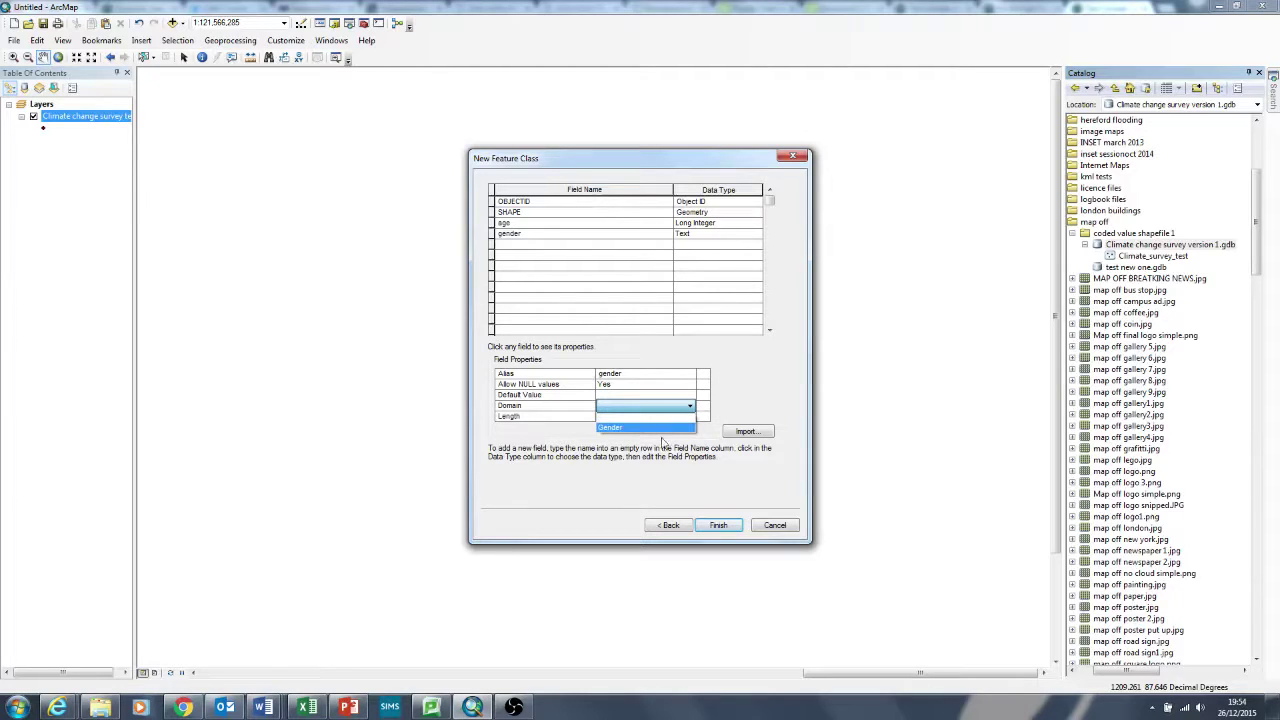
{"action": "left_click", "coordinate": [660, 428]}
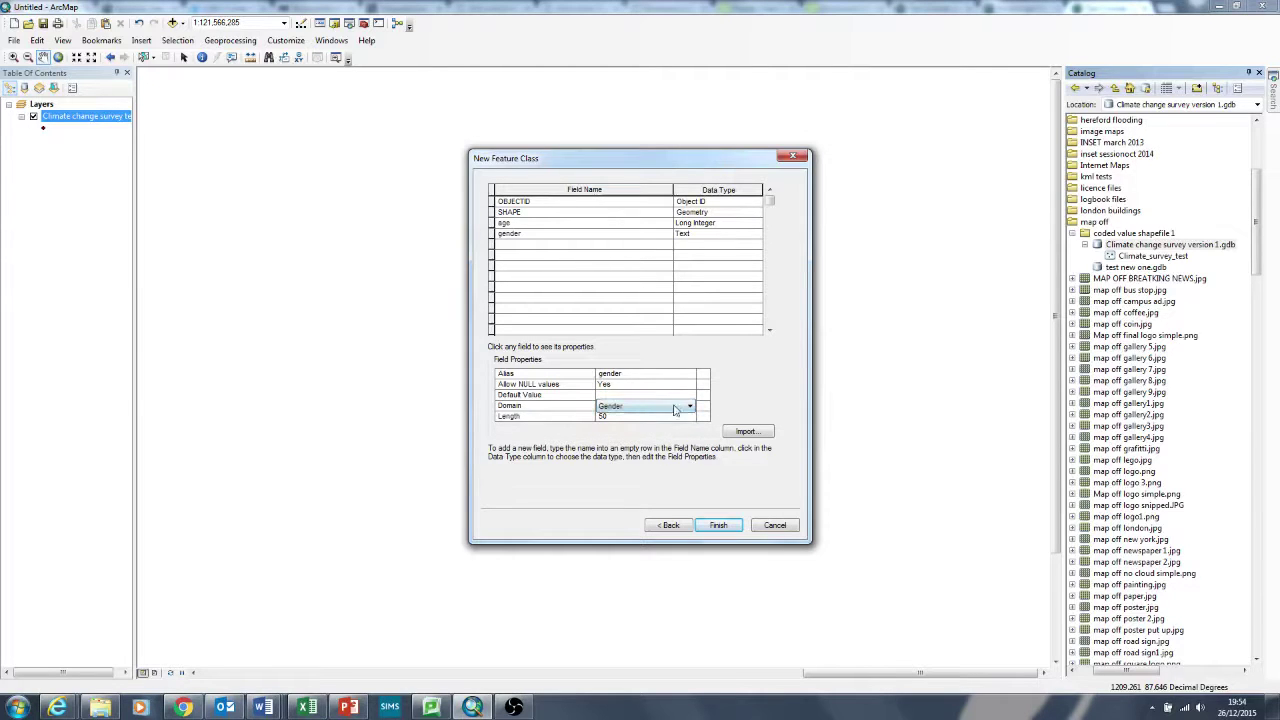
{"action": "left_click", "coordinate": [675, 408]}
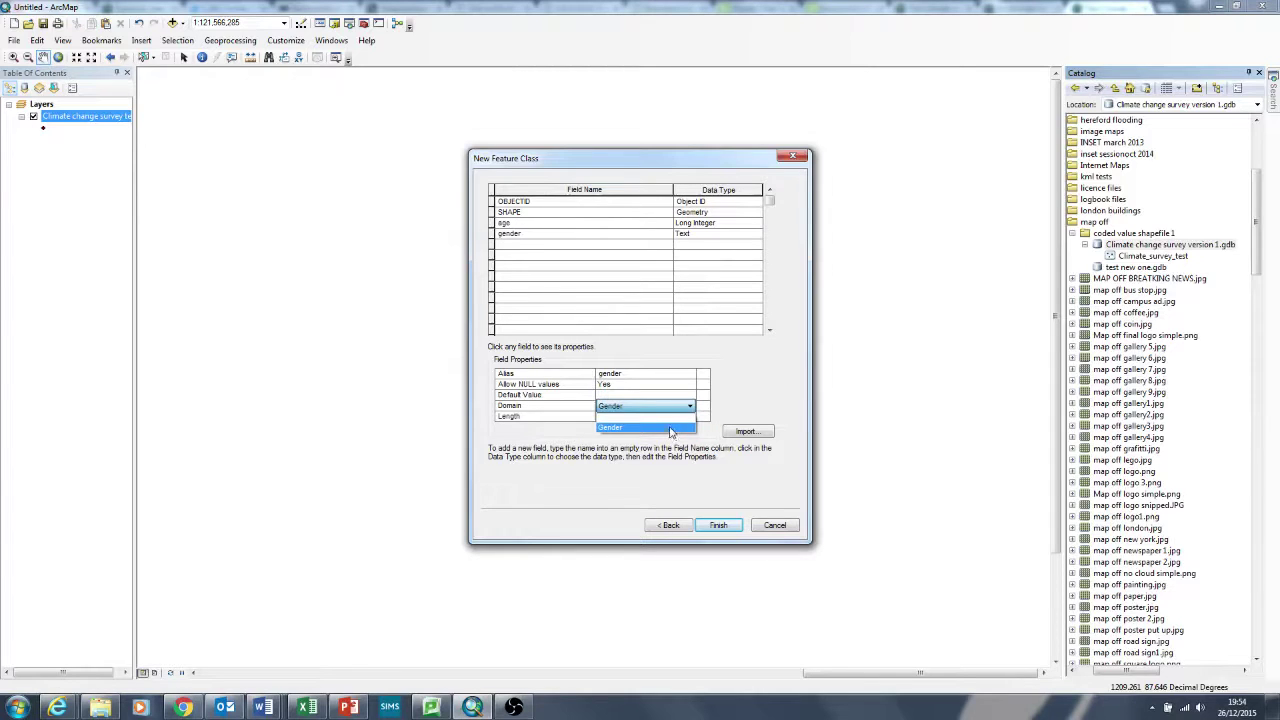
{"action": "left_click", "coordinate": [668, 428]}
- Add a Long Integer field question1 using the Human or natural causes domain
{"action": "left_click", "coordinate": [524, 249]}
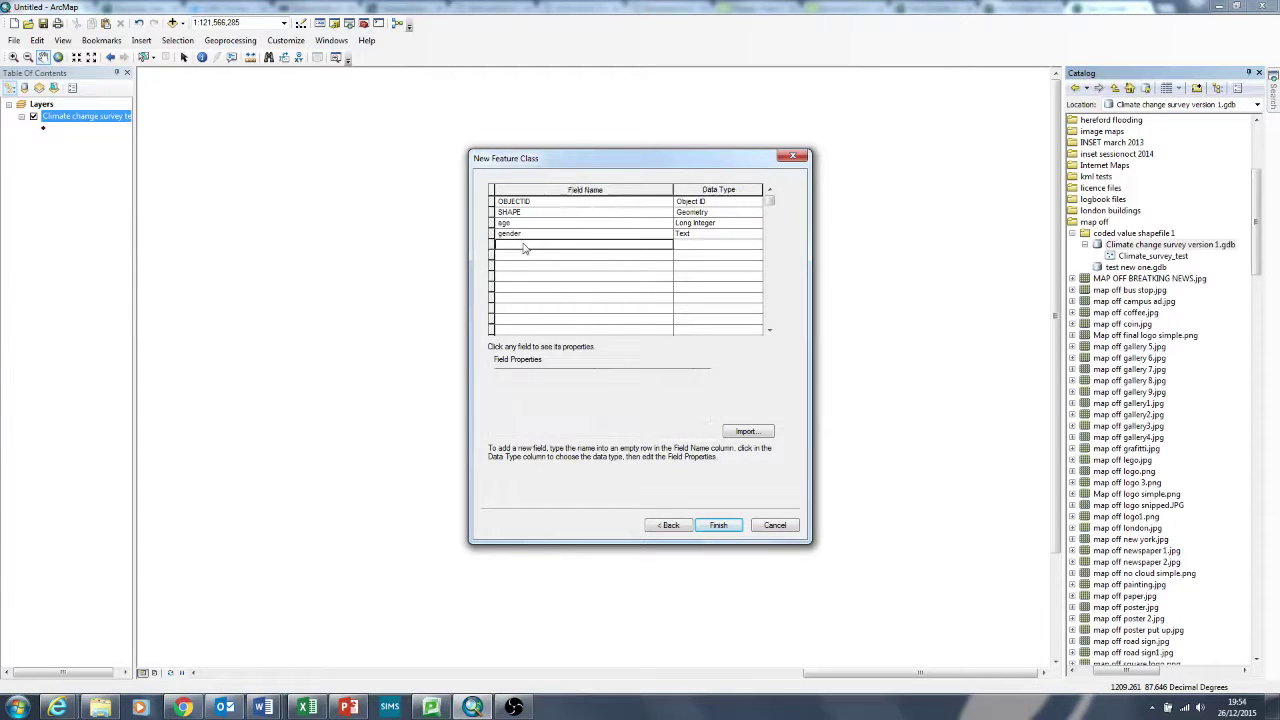
{"action": "type", "text": "question"}
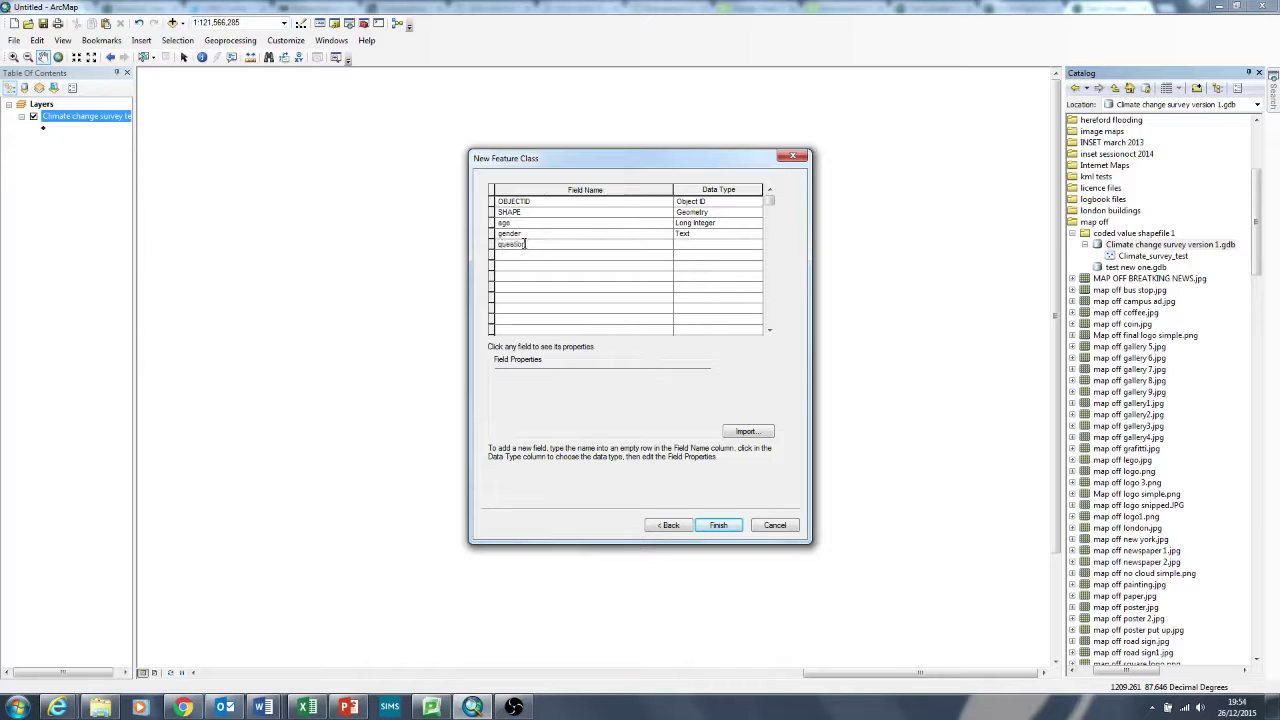
{"action": "key", "text": "BackSpace"}
{"action": "key", "text": "BackSpace"}
{"action": "left_click", "coordinate": [710, 245]}
{"action": "left_click", "coordinate": [710, 247]}
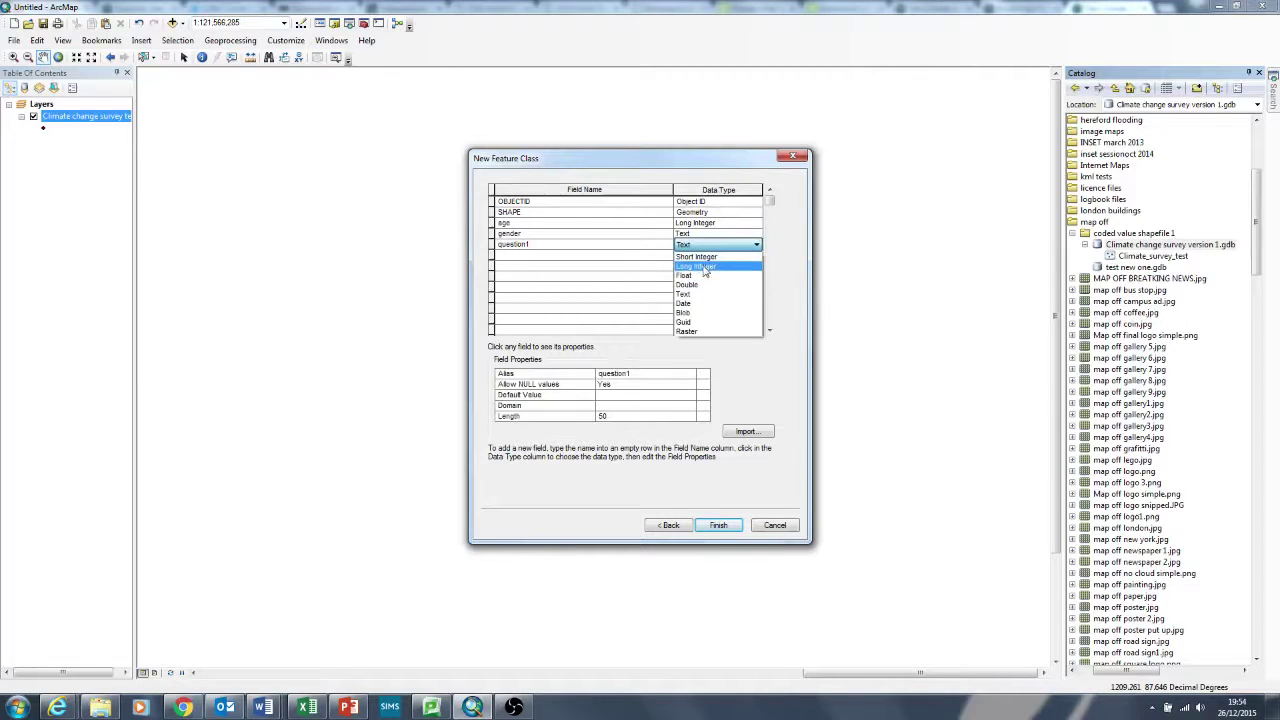
{"action": "left_click", "coordinate": [700, 267]}
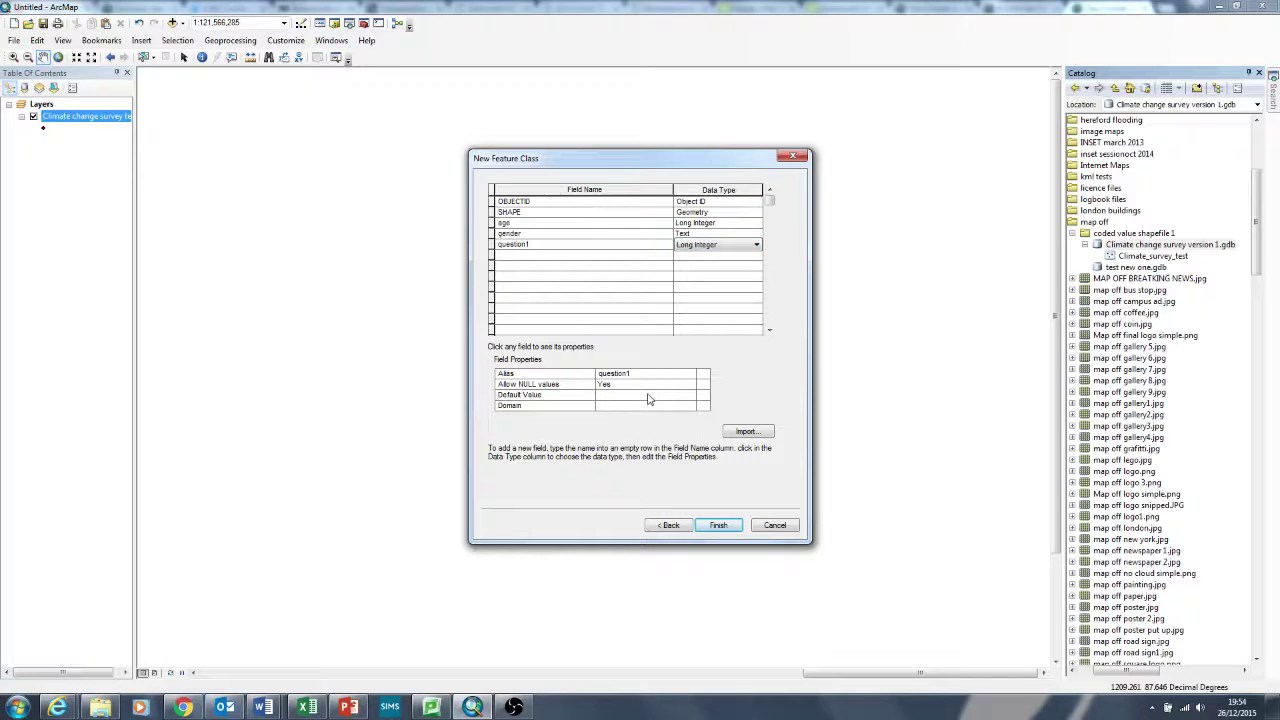
{"action": "left_click", "coordinate": [648, 399]}
{"action": "left_click", "coordinate": [652, 405]}
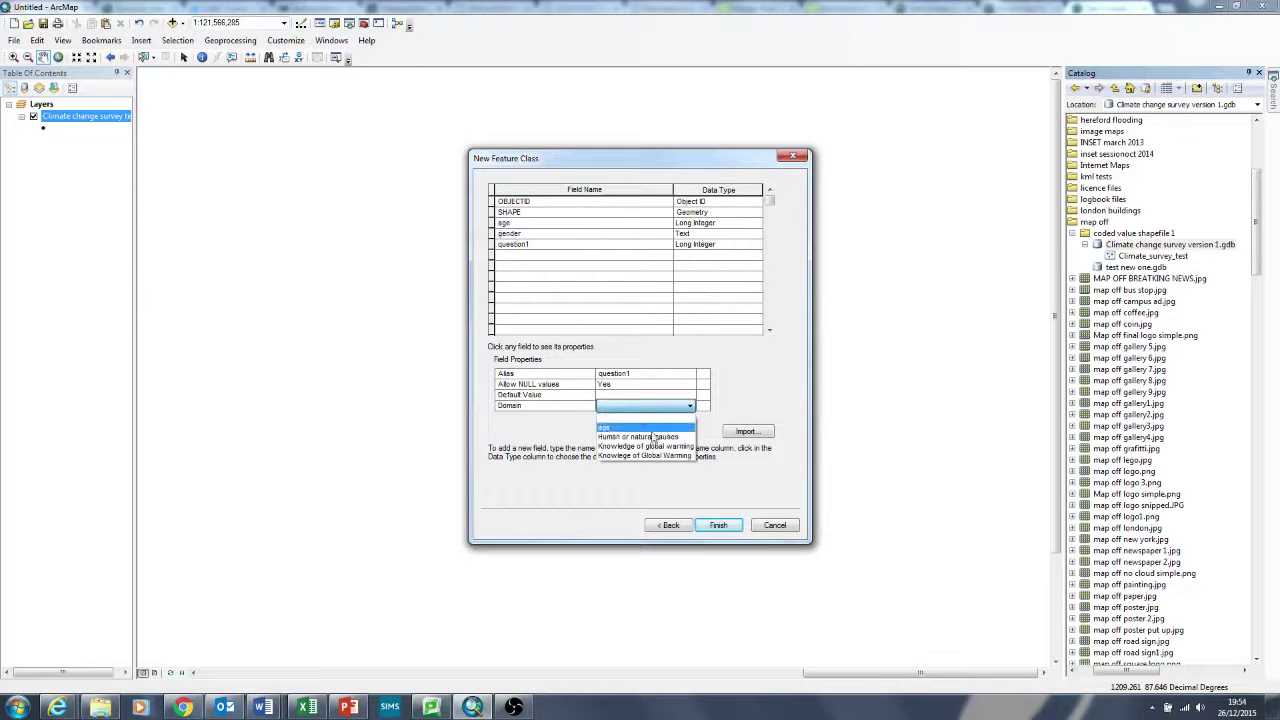
{"action": "left_click", "coordinate": [648, 437]}
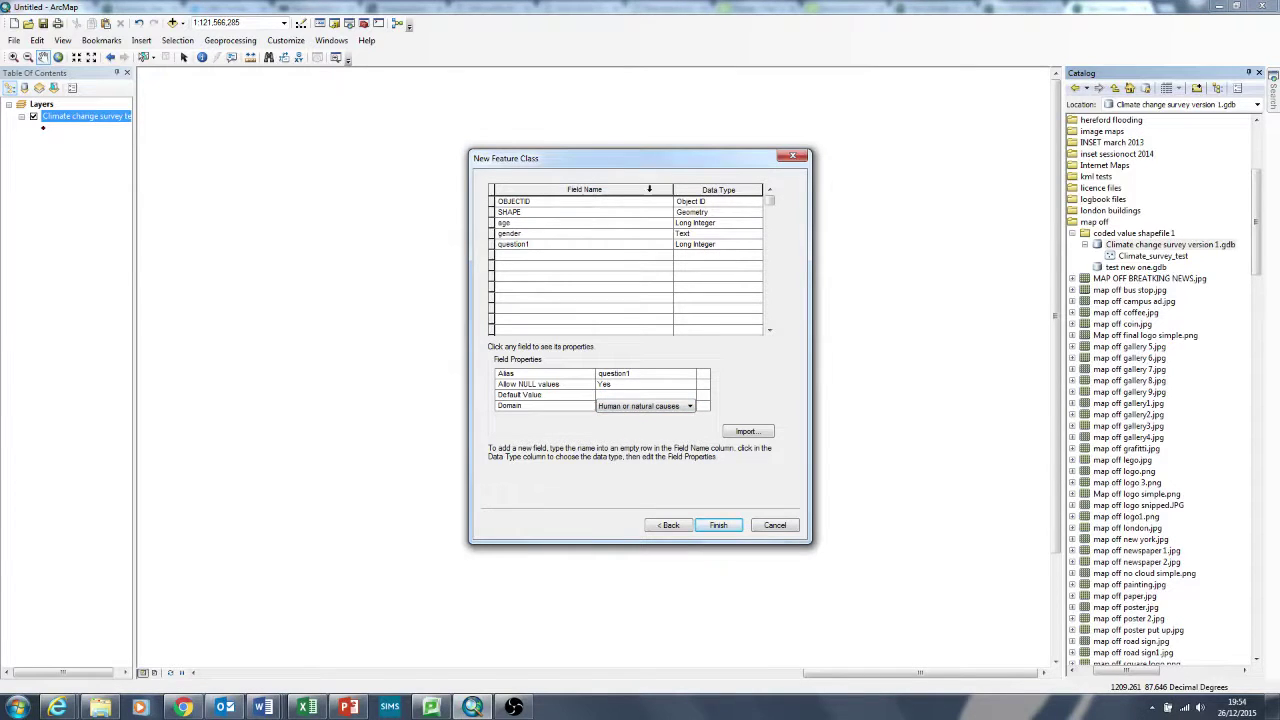
{"action": "left_click_drag", "start_coordinate": [628, 160], "coordinate": [705, 170]}
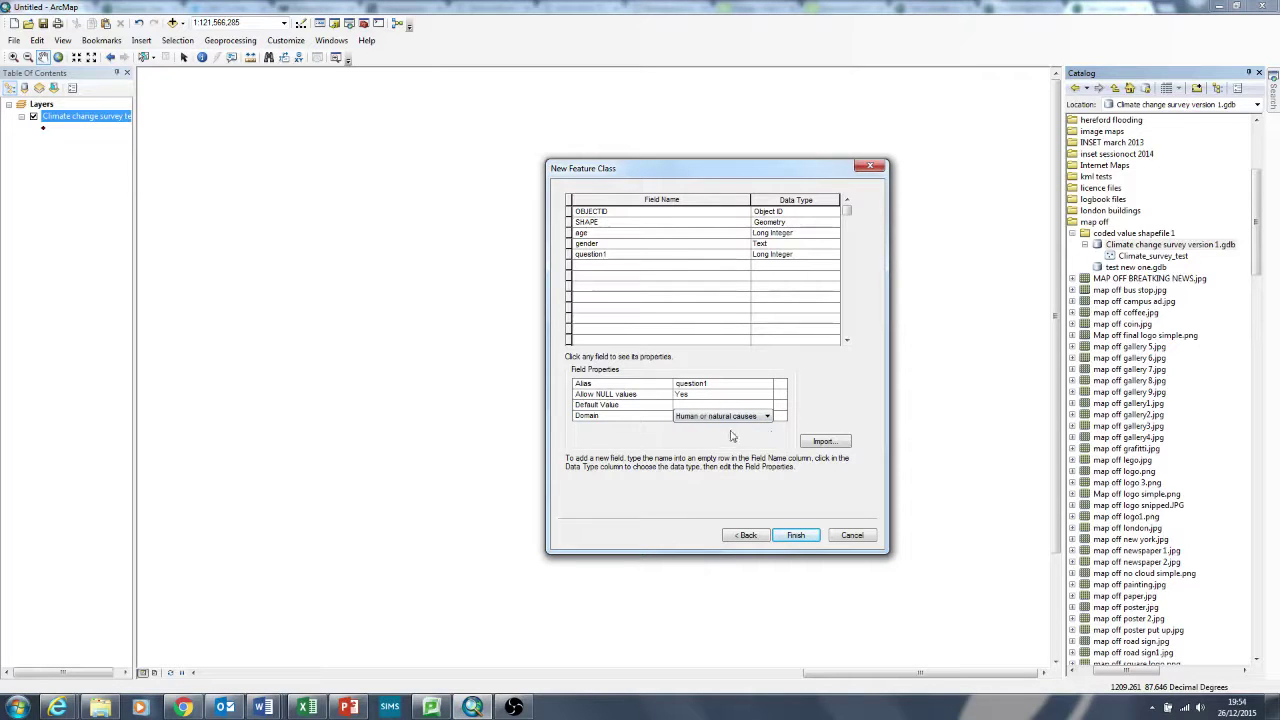
- Finish creating Test, remove the 'This is a test' layer from the map, and select the survey layer
{"action": "left_click", "coordinate": [796, 536]}
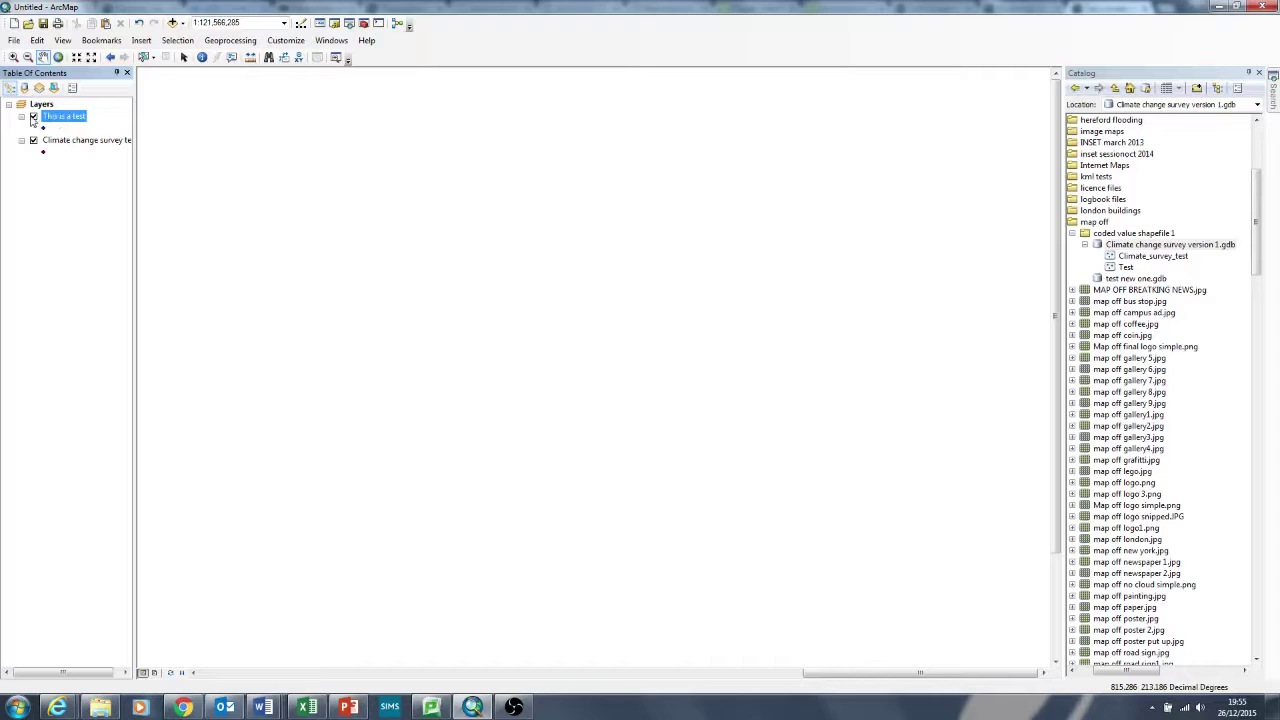
{"action": "left_click", "coordinate": [33, 117]}
{"action": "right_click", "coordinate": [70, 125]}
{"action": "left_click", "coordinate": [98, 138]}
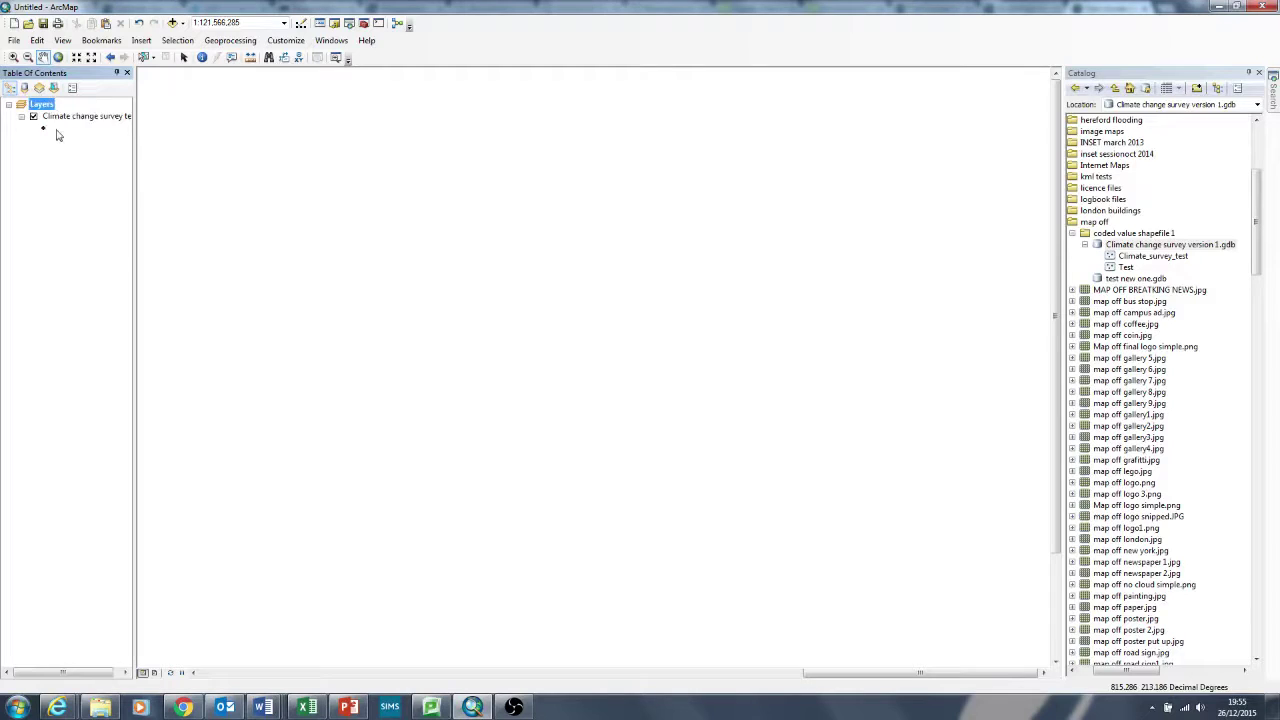
{"action": "left_click", "coordinate": [60, 118]}
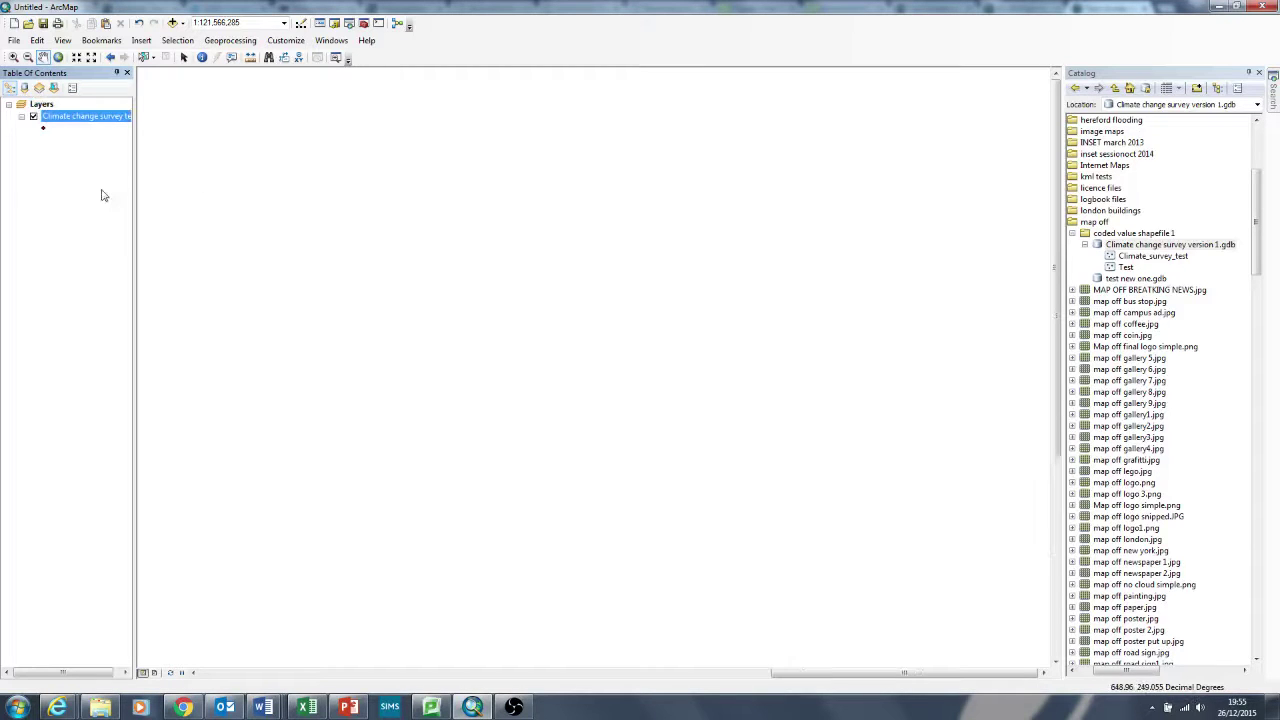
- Select the Climate change survey test layer and reveal the File > Share As options
{"action": "left_click", "coordinate": [15, 40]}
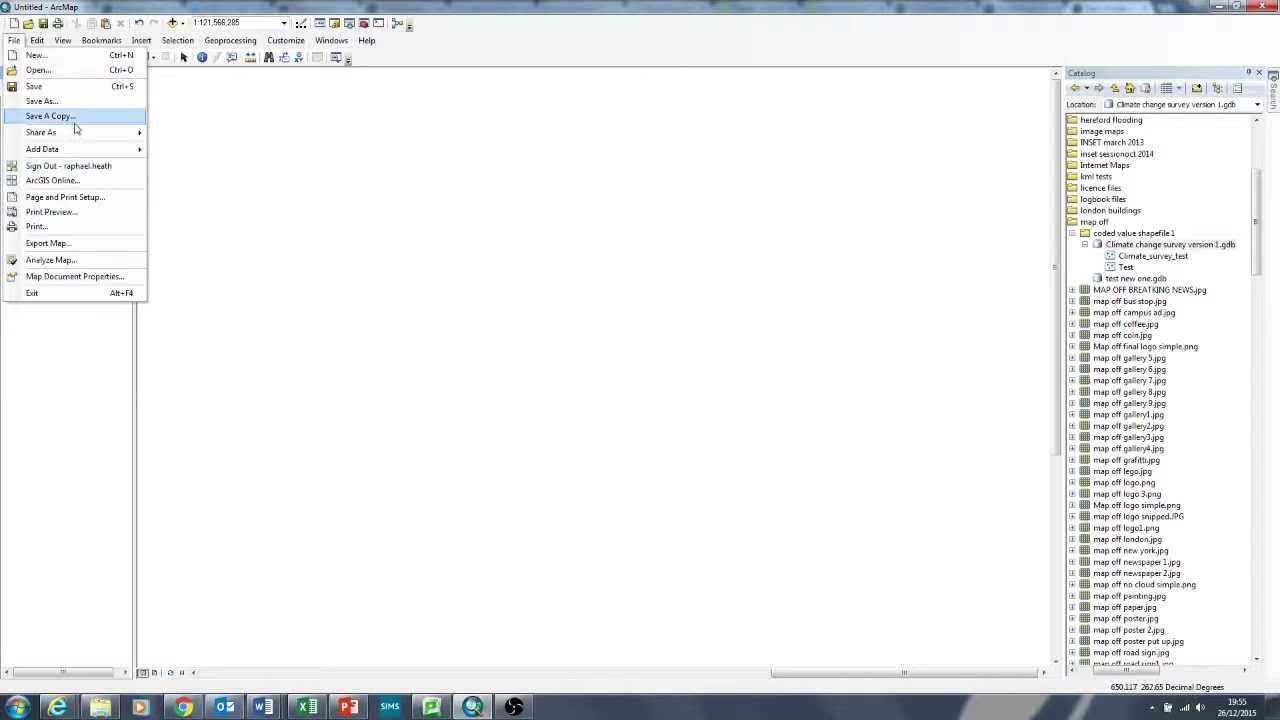
{"action": "left_click", "coordinate": [333, 190]}
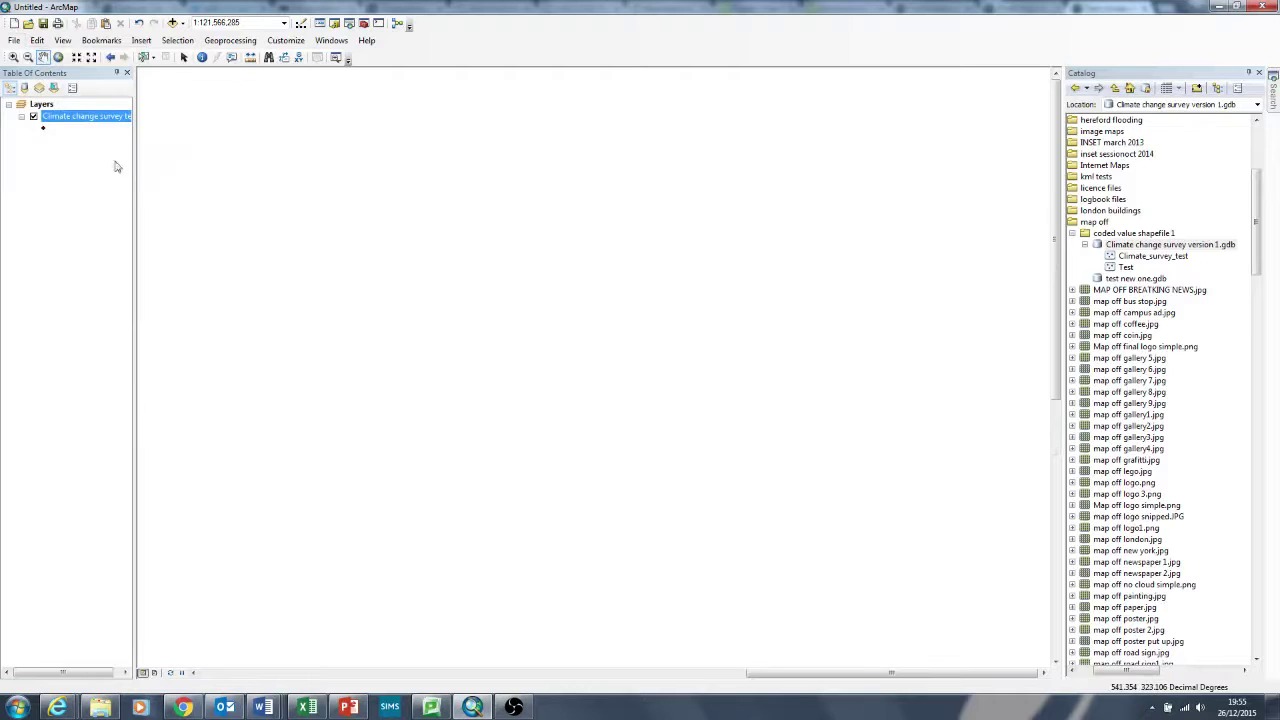
{"action": "left_click", "coordinate": [14, 40]}
{"action": "mouse_move", "coordinate": [62, 133]}
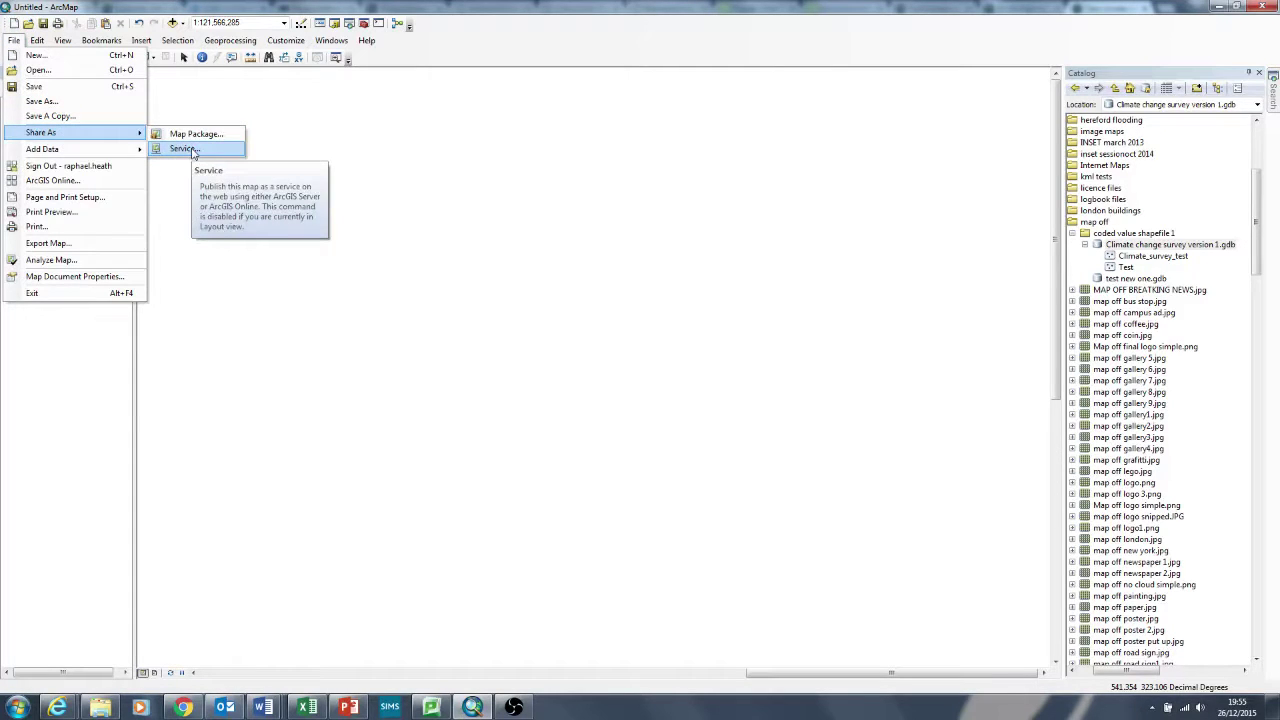
{"action": "left_click", "coordinate": [408, 164]}
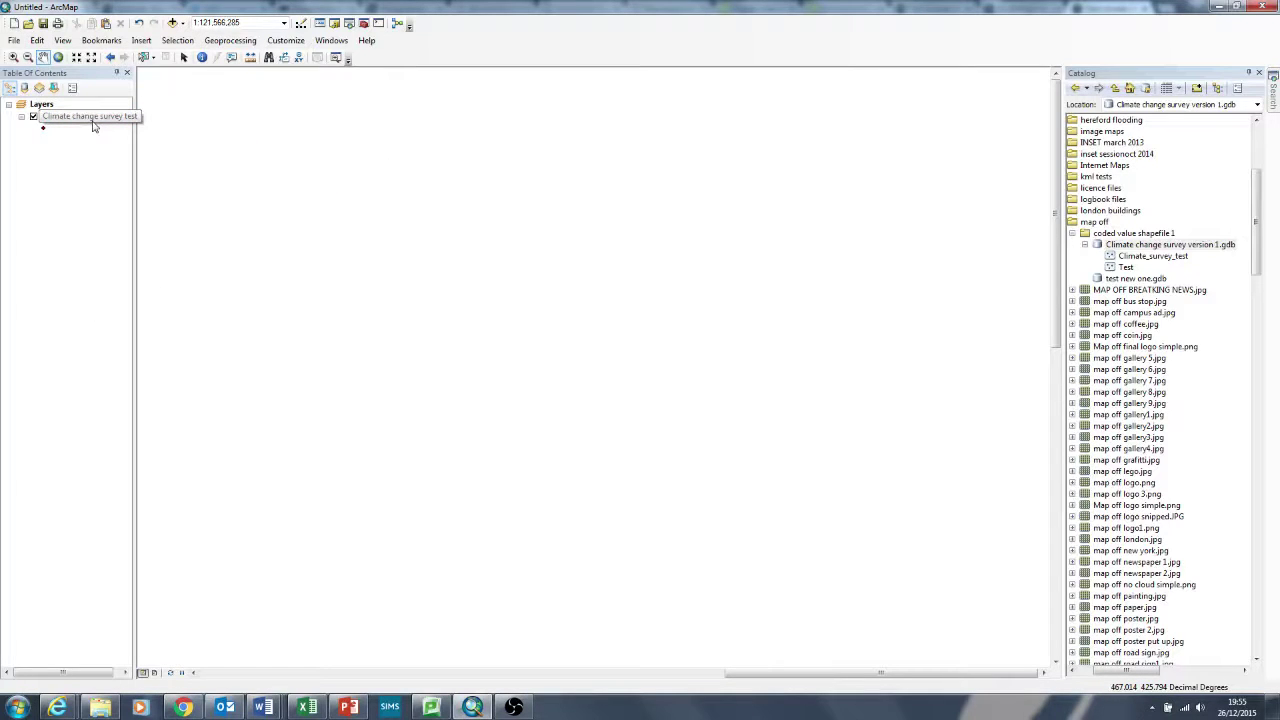
{"action": "left_click", "coordinate": [92, 120]}
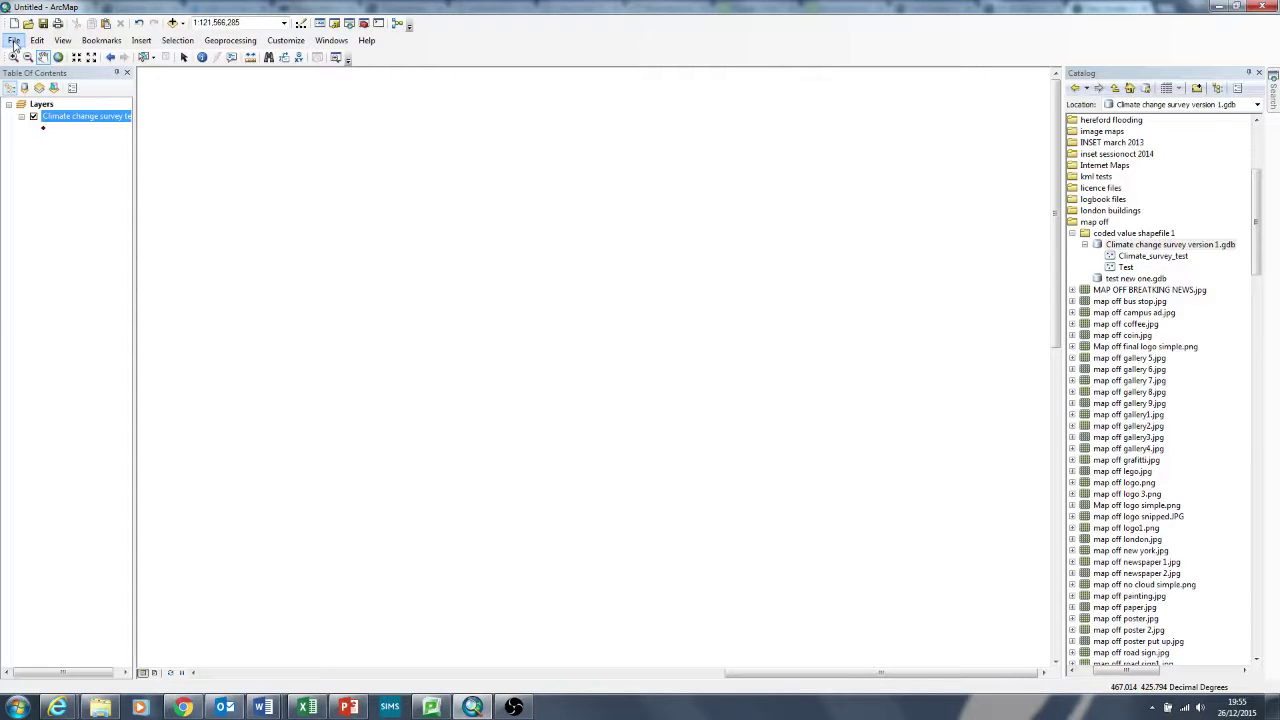
{"action": "left_click", "coordinate": [14, 42]}
{"action": "mouse_move", "coordinate": [70, 134]}
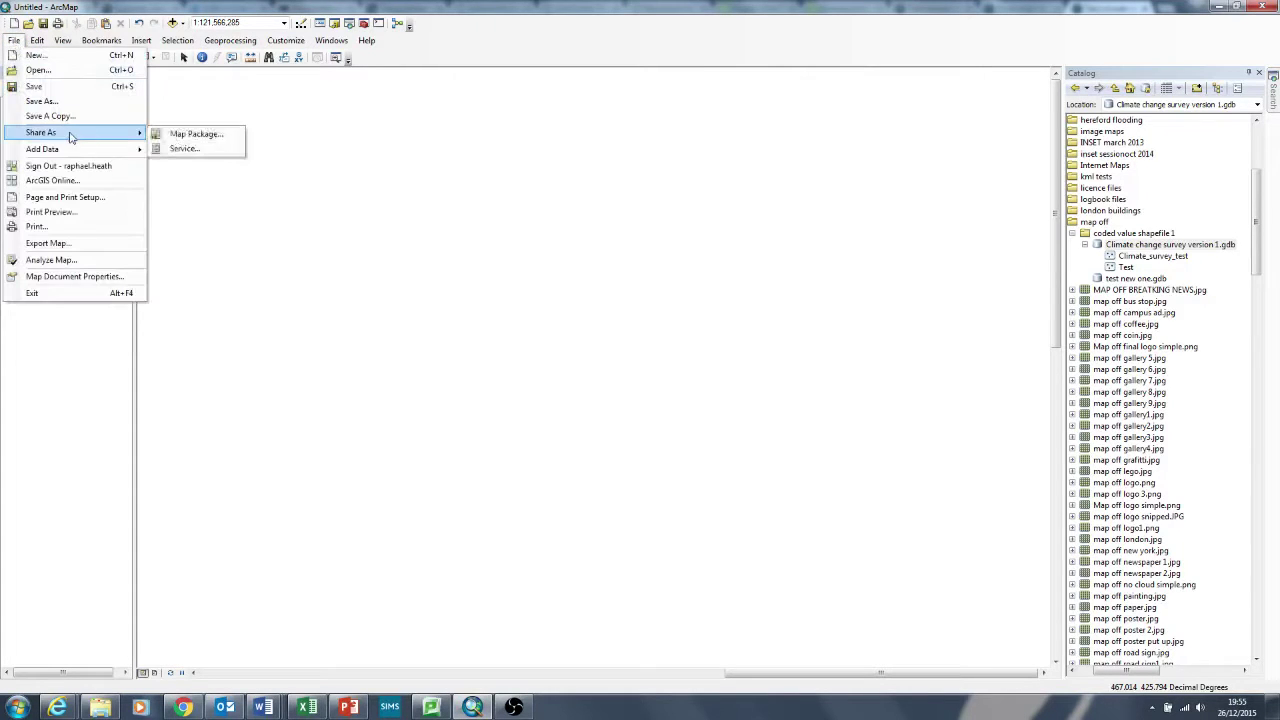
- Publish a new service to My Hosted Services with the service name test1
{"action": "left_click", "coordinate": [185, 155]}
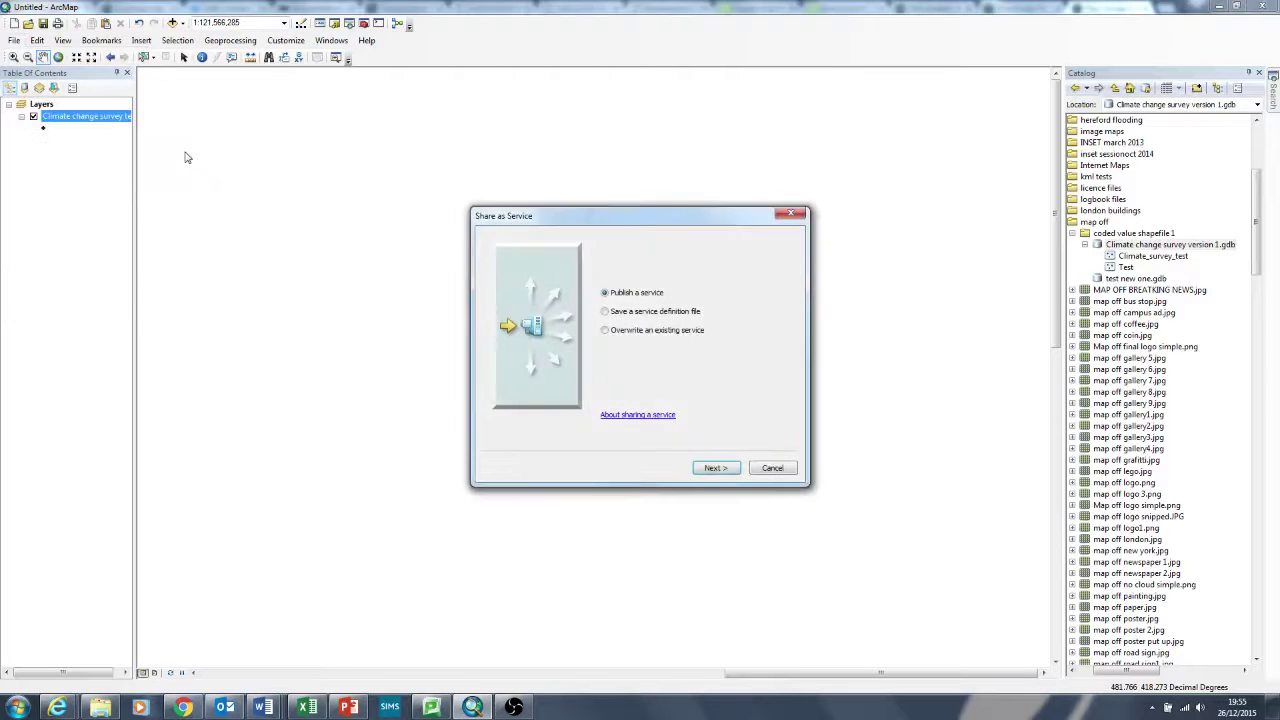
{"action": "left_click", "coordinate": [711, 468]}
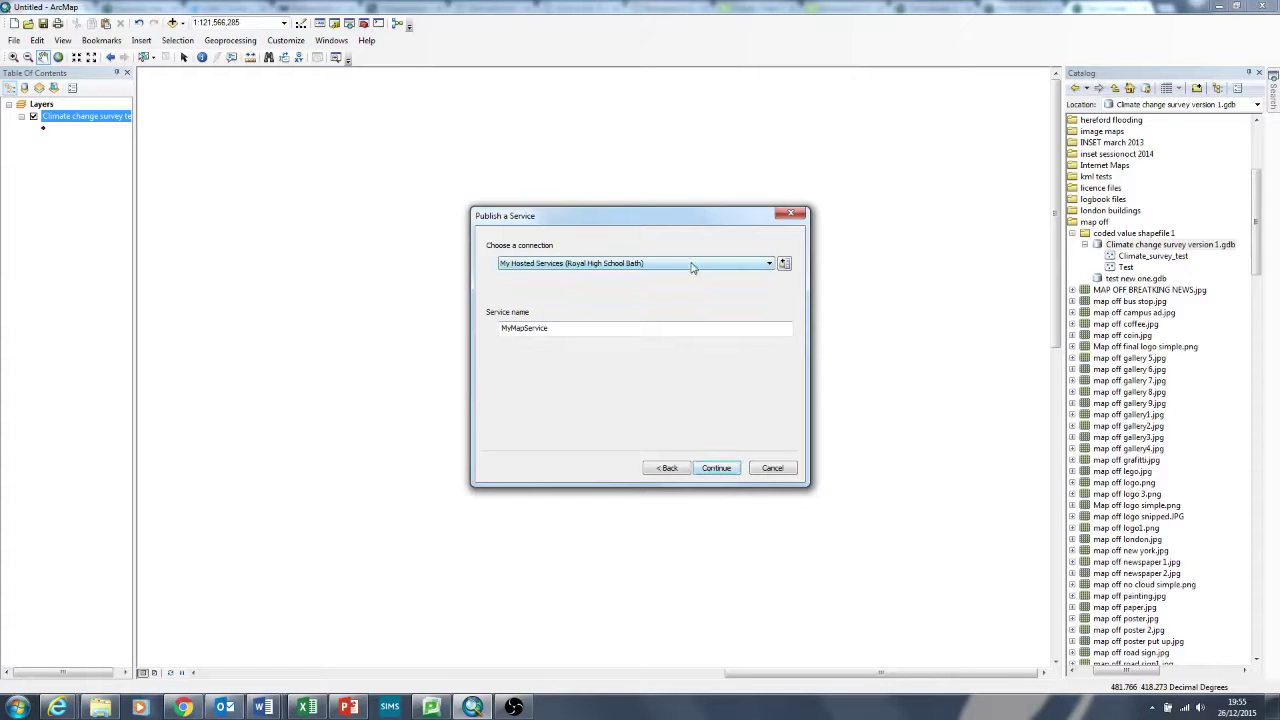
{"action": "left_click", "coordinate": [692, 264]}
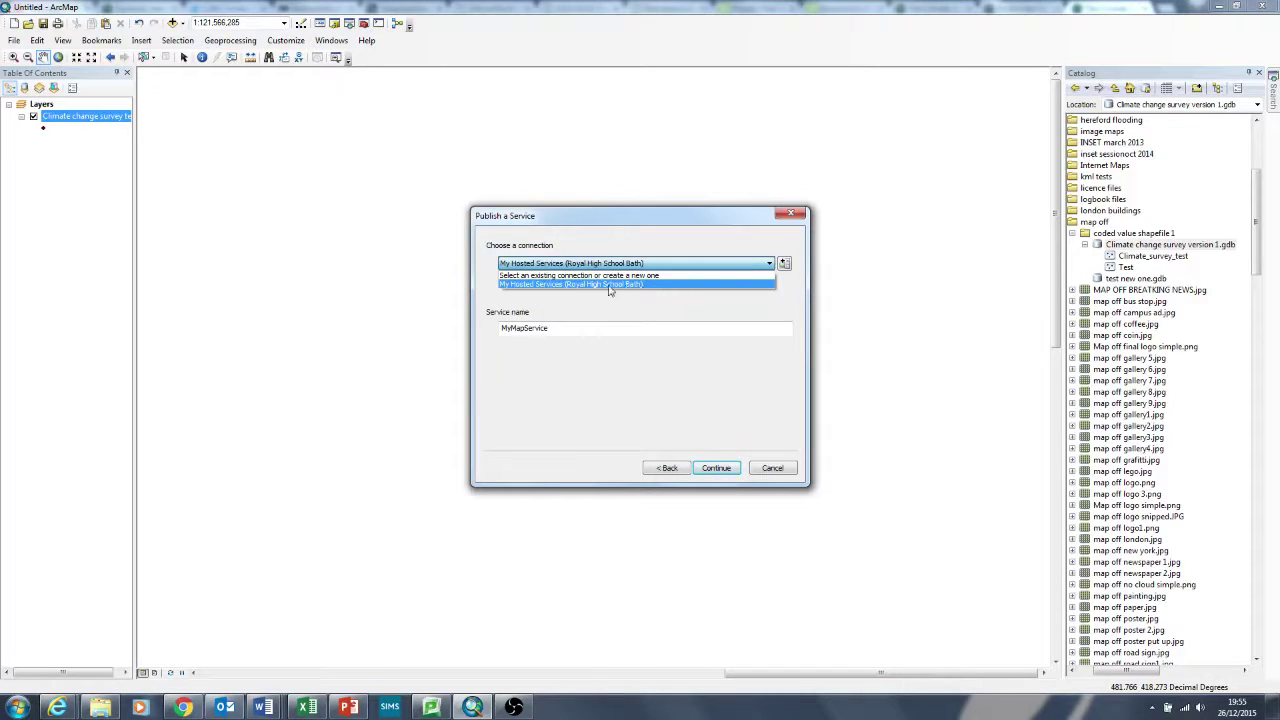
{"action": "left_click", "coordinate": [575, 285]}
{"action": "left_click_drag", "start_coordinate": [560, 331], "coordinate": [476, 330]}
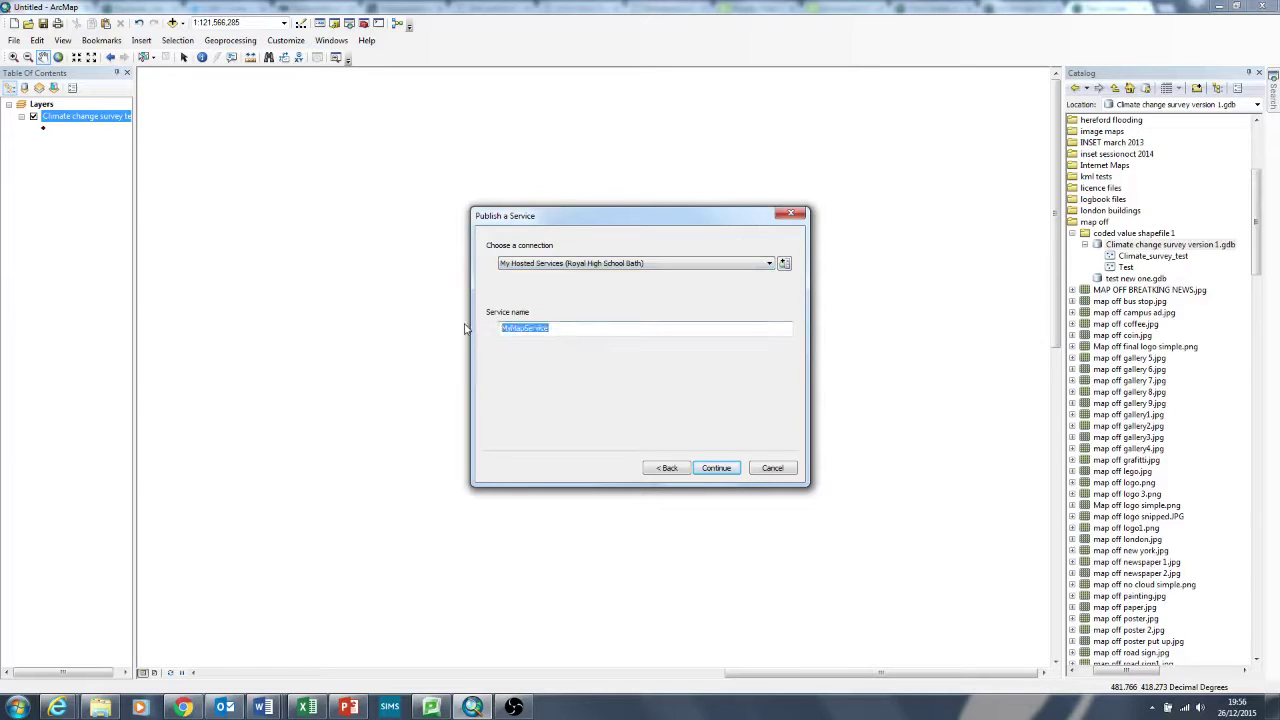
{"action": "type", "text": "test1"}
- Enable Feature Access, turn off Tiled Mapping, and check the 1000 maximum records setting
{"action": "left_click", "coordinate": [720, 469]}
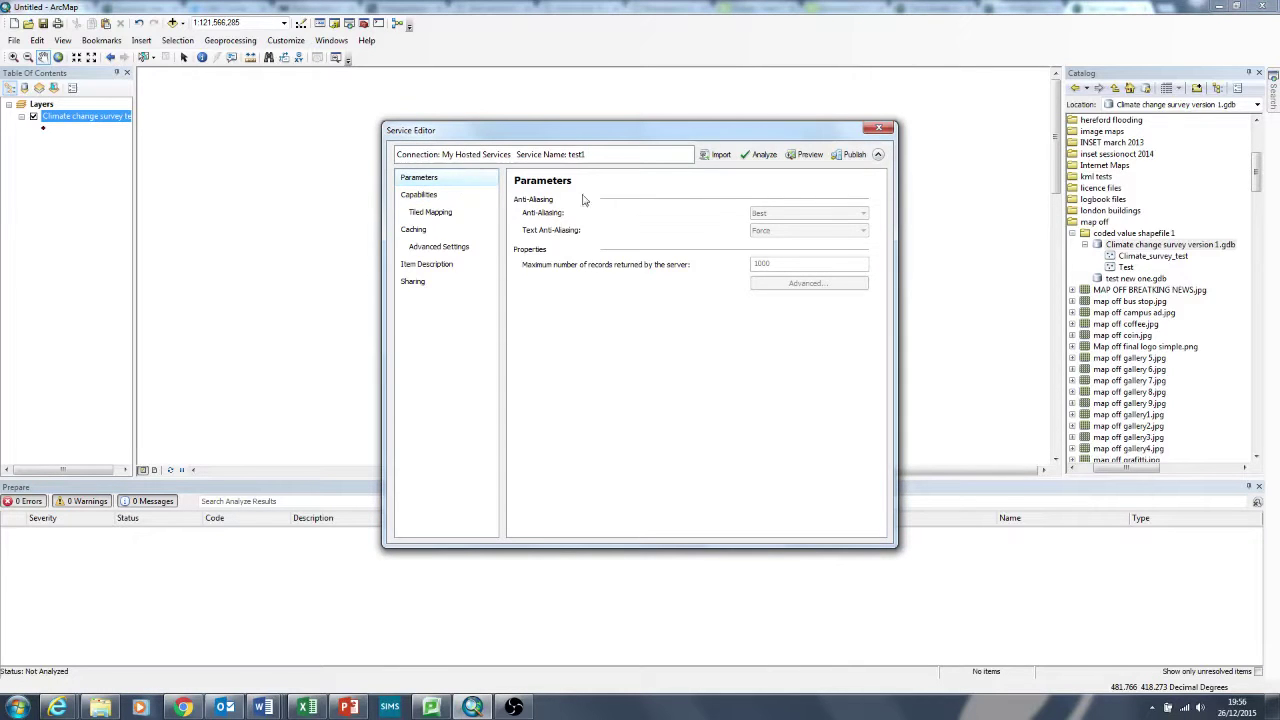
{"action": "left_click", "coordinate": [422, 195]}
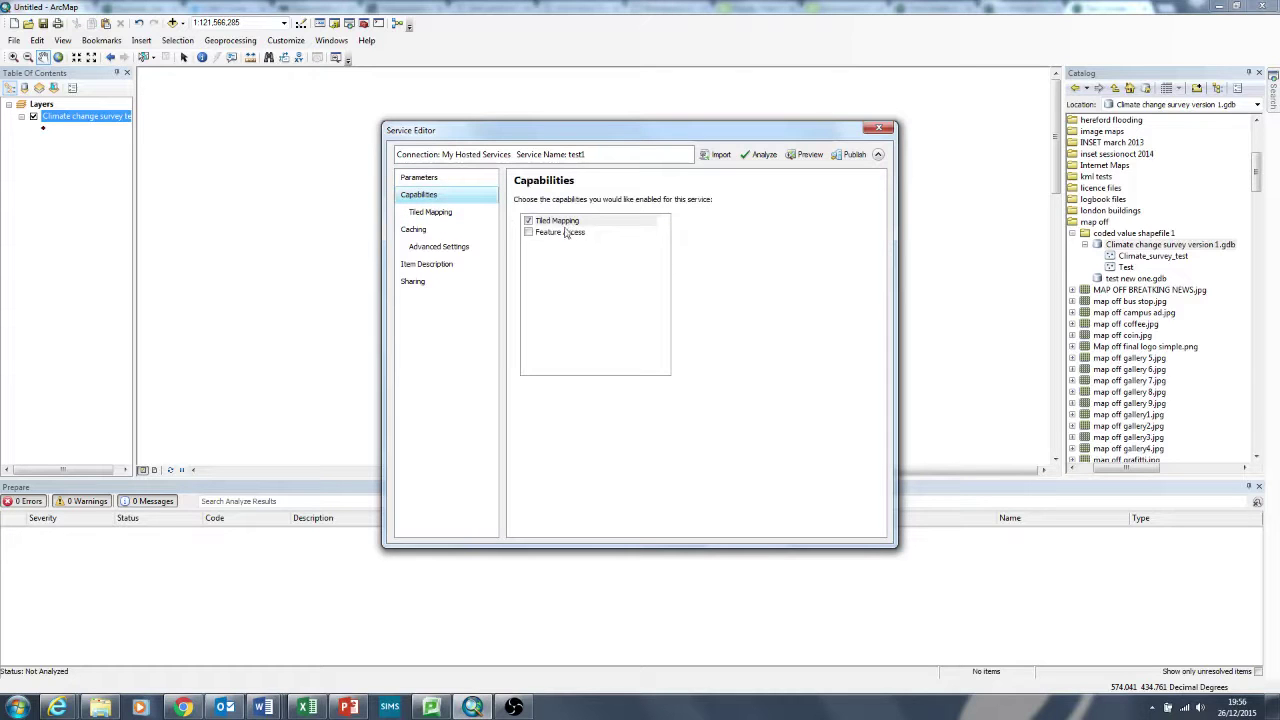
{"action": "left_click", "coordinate": [528, 232]}
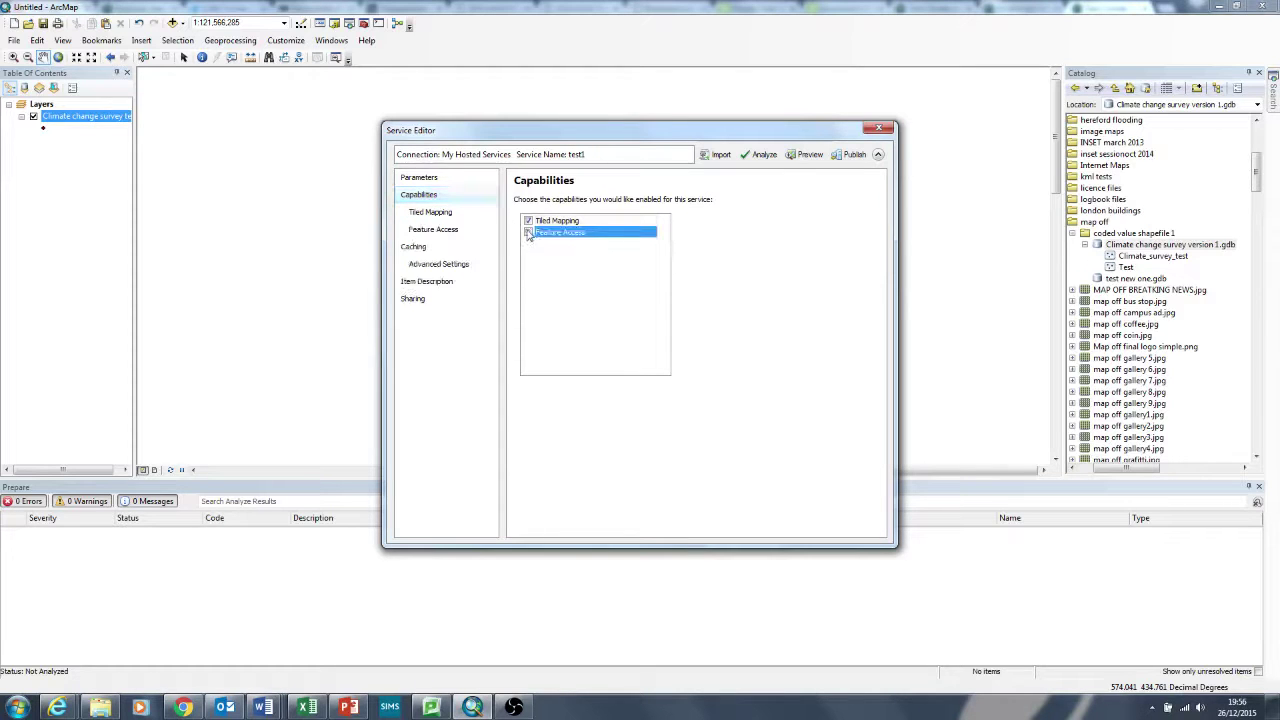
{"action": "left_click", "coordinate": [528, 220]}
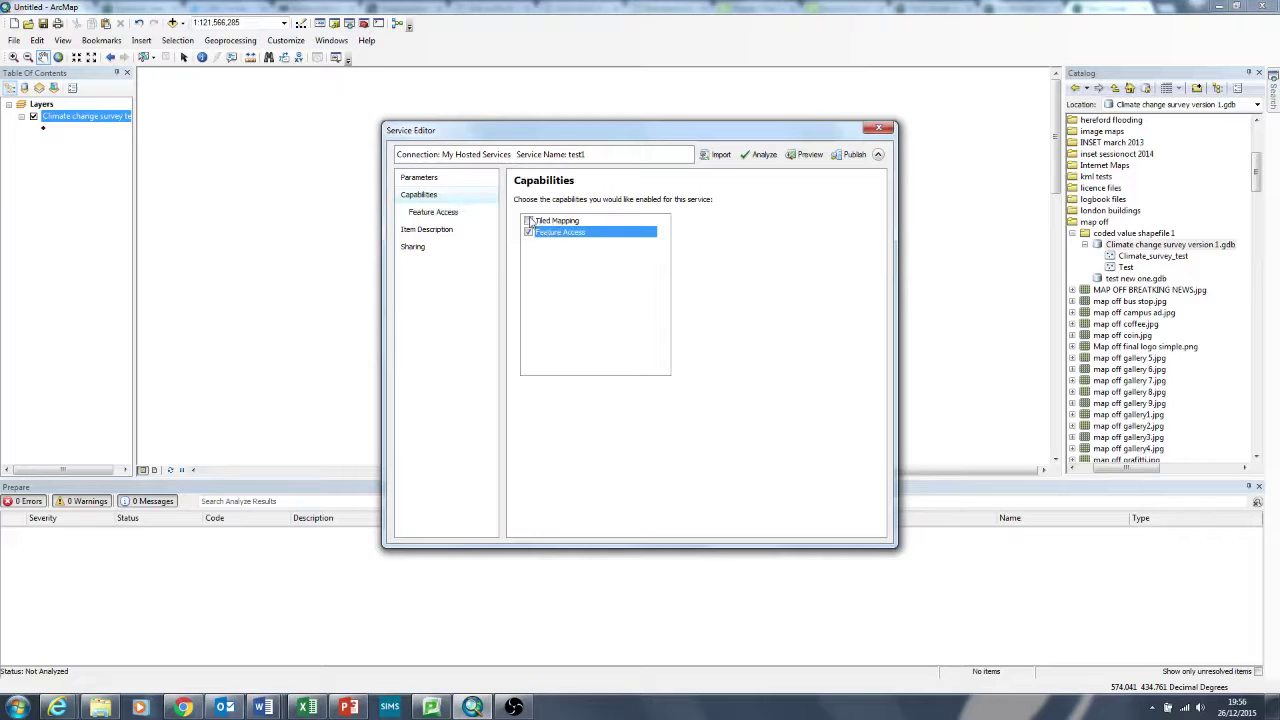
{"action": "left_click", "coordinate": [447, 180]}
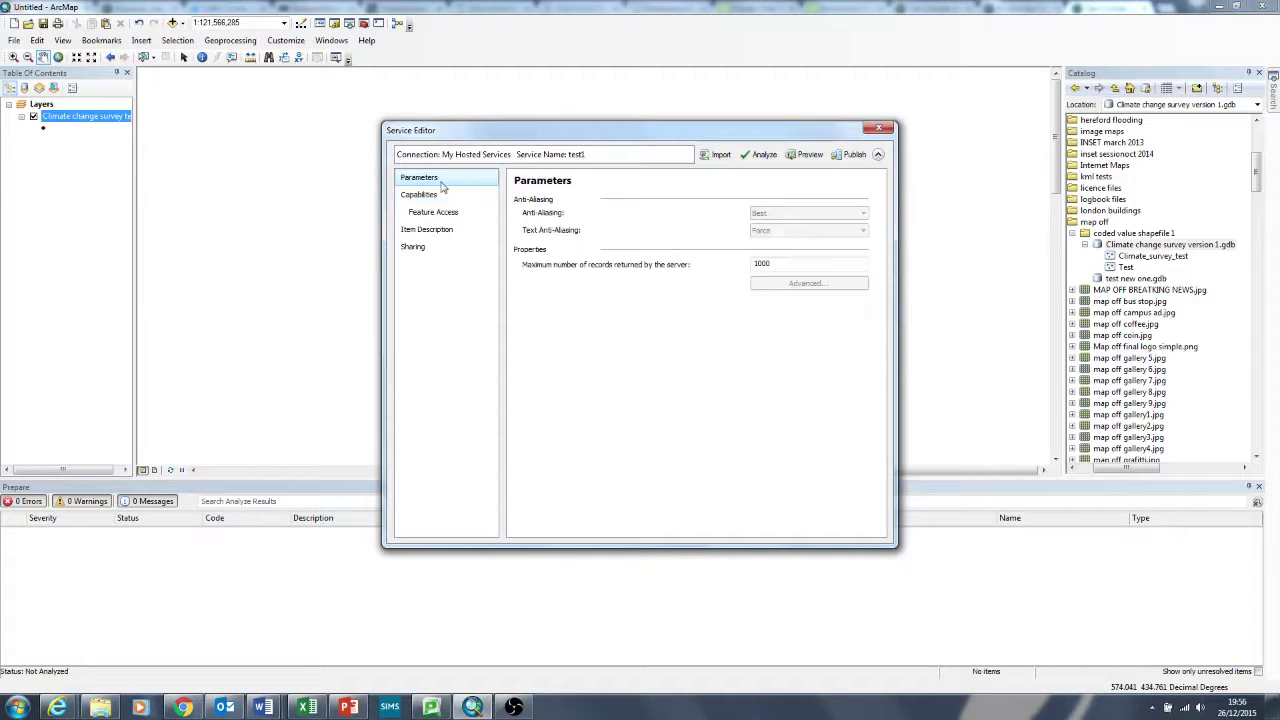
{"action": "left_click", "coordinate": [777, 263]}
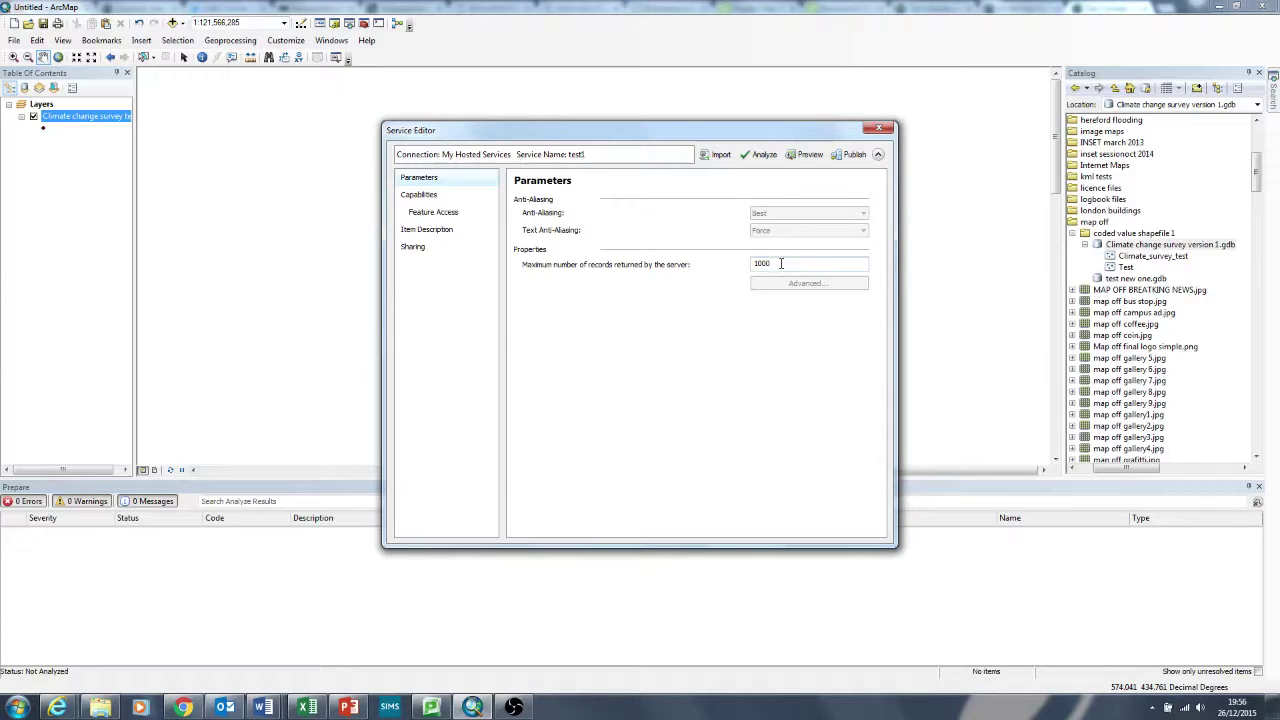
- Allow Create and Delete operations in Feature Access alongside Query and Update
{"action": "left_click", "coordinate": [435, 196]}
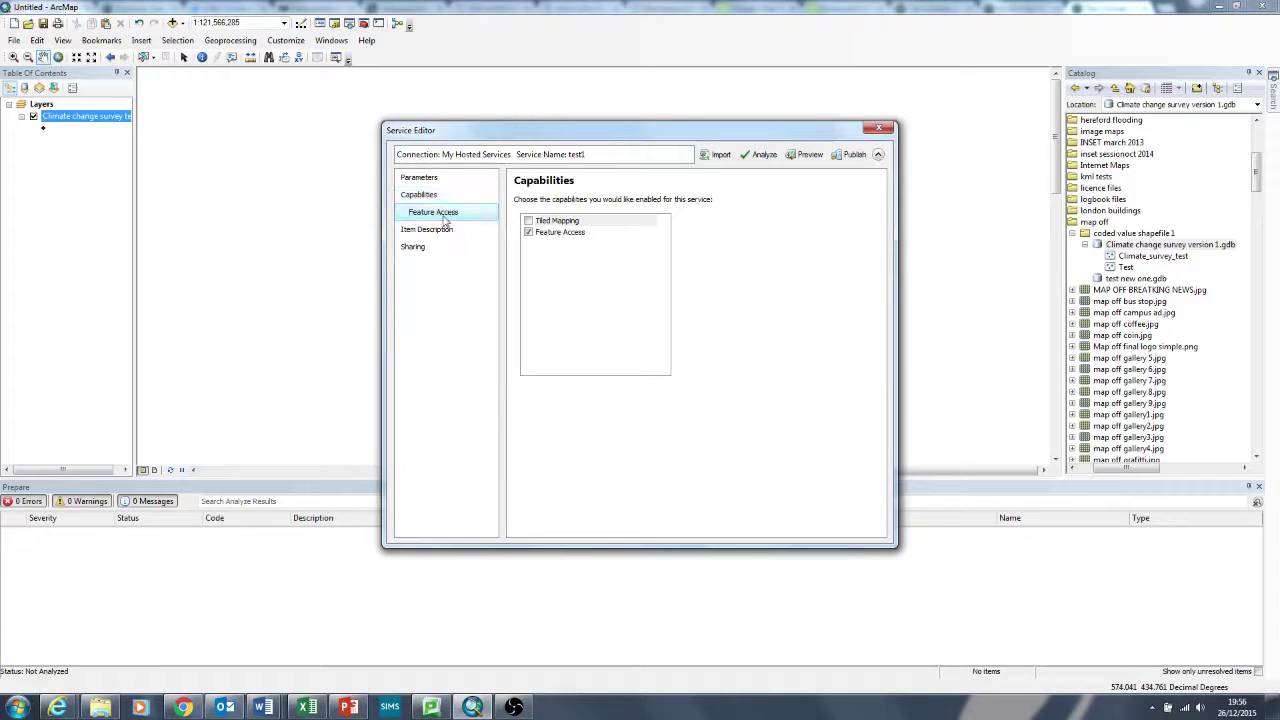
{"action": "left_click", "coordinate": [442, 212]}
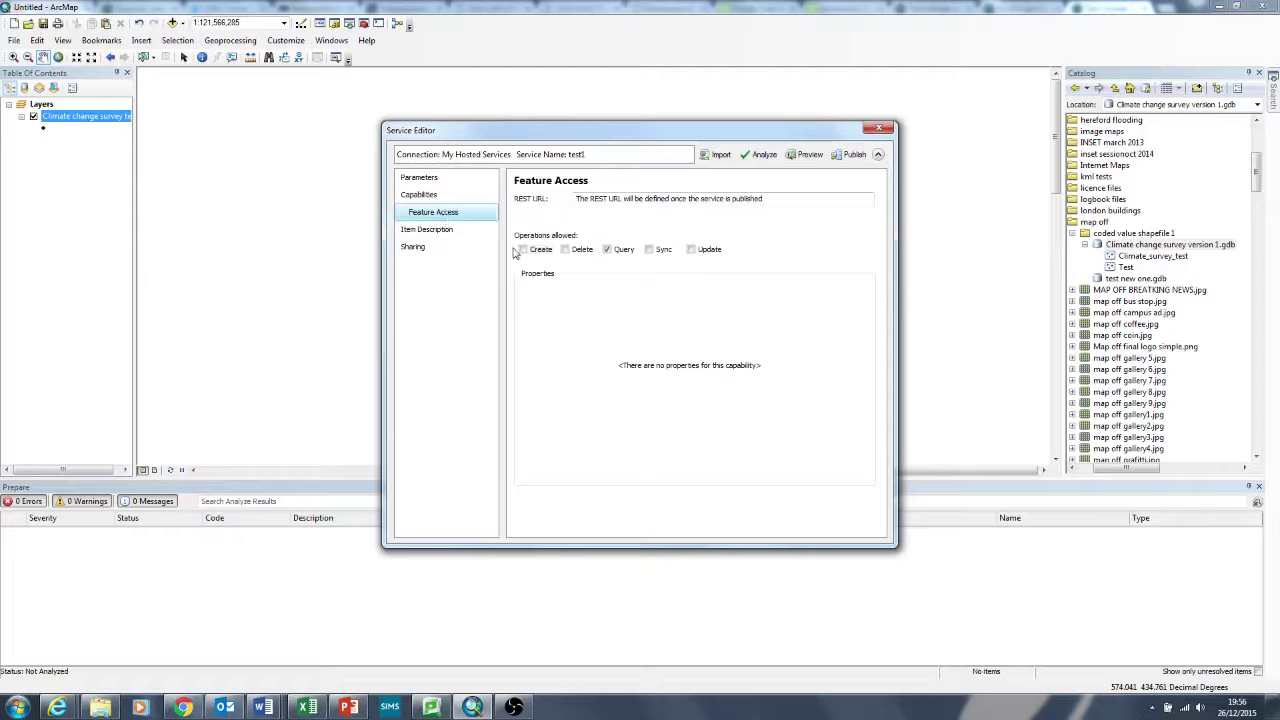
{"action": "left_click", "coordinate": [537, 250]}
{"action": "left_click", "coordinate": [565, 251]}
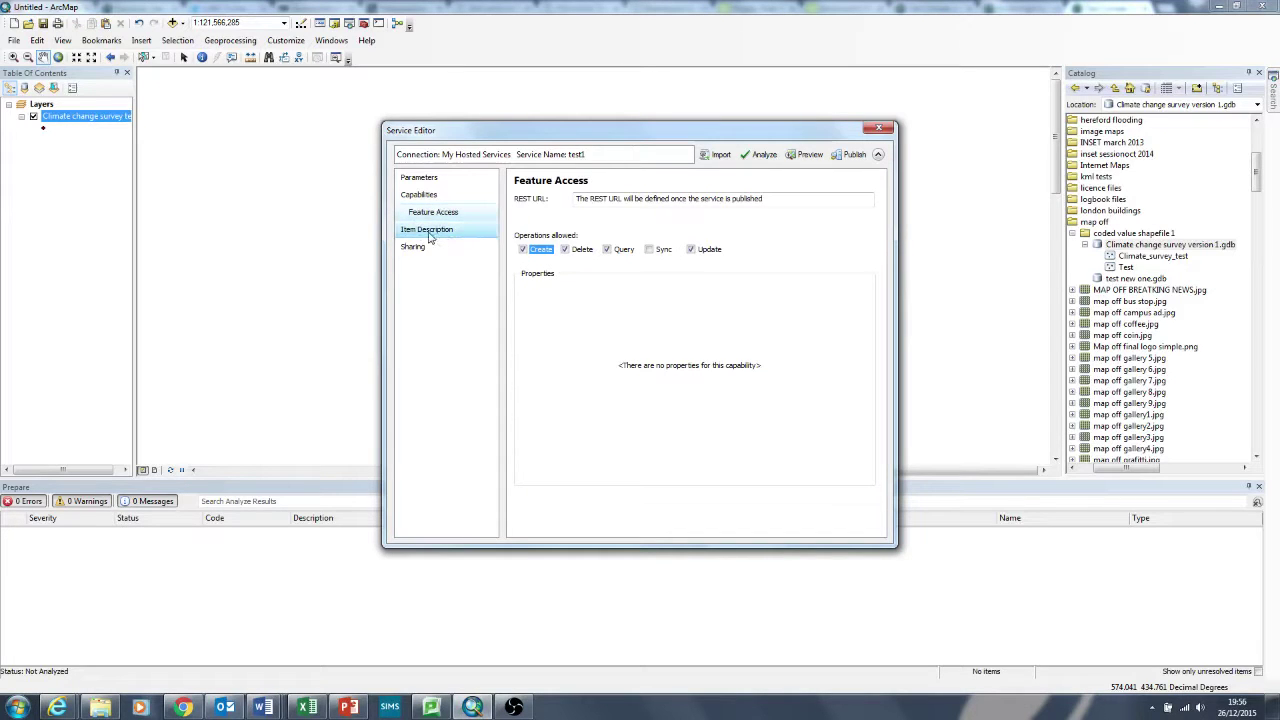
- Review the test1 item description's summary, tags and description, then go to Sharing settings
{"action": "left_click", "coordinate": [430, 232]}
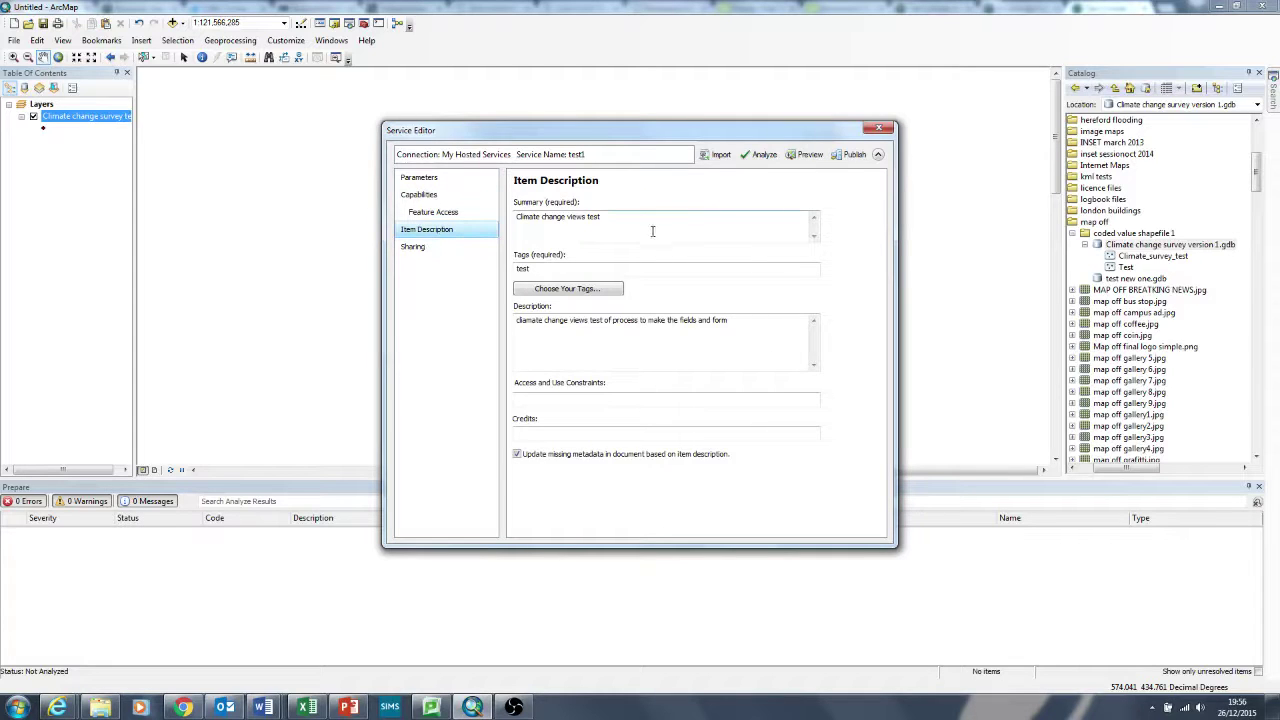
{"action": "left_click", "coordinate": [557, 225]}
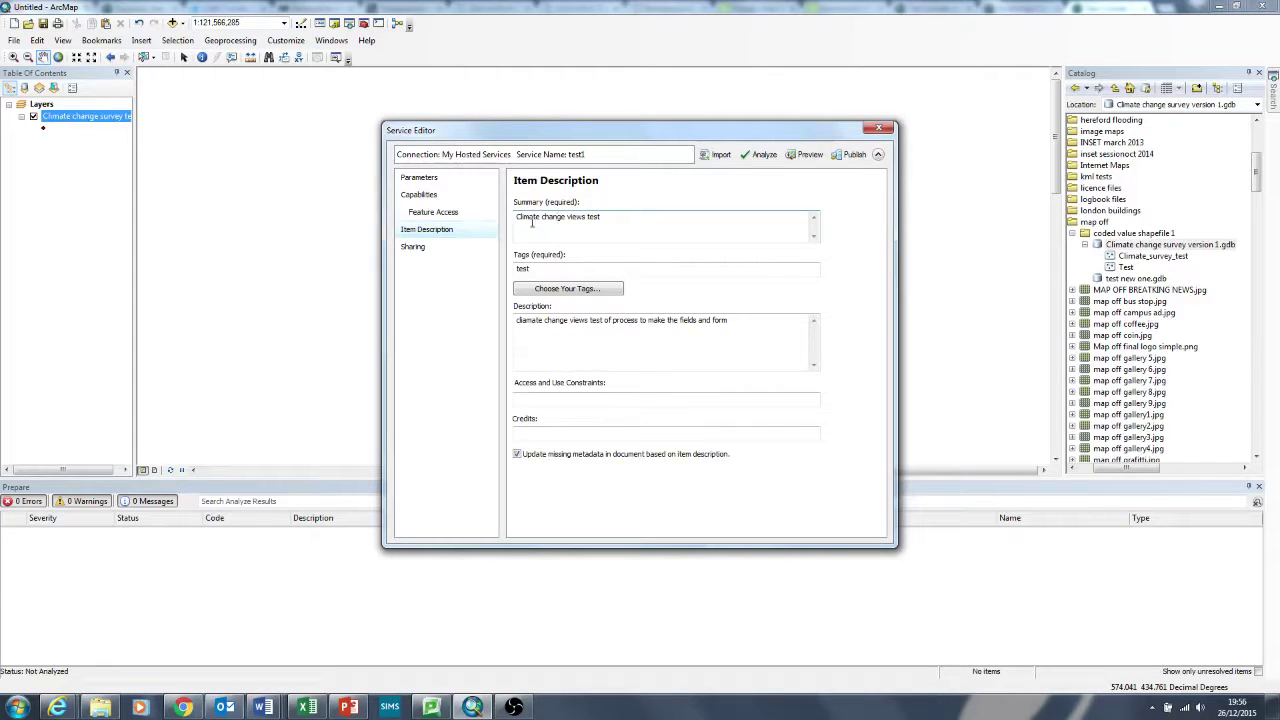
{"action": "left_click_drag", "start_coordinate": [530, 222], "coordinate": [616, 212]}
{"action": "left_click", "coordinate": [533, 216]}
{"action": "left_click_drag", "start_coordinate": [530, 216], "coordinate": [600, 217]}
{"action": "left_click", "coordinate": [530, 218]}
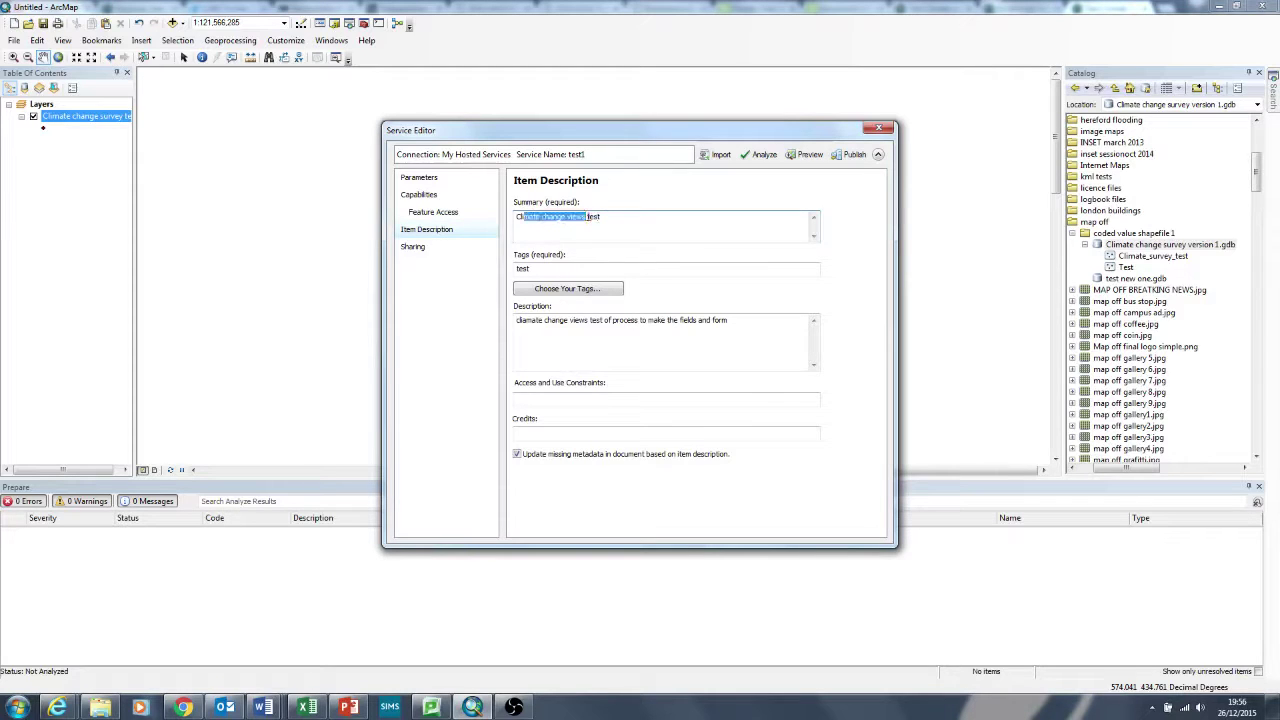
{"action": "left_click", "coordinate": [543, 268]}
{"action": "left_click_drag", "start_coordinate": [528, 322], "coordinate": [704, 321]}
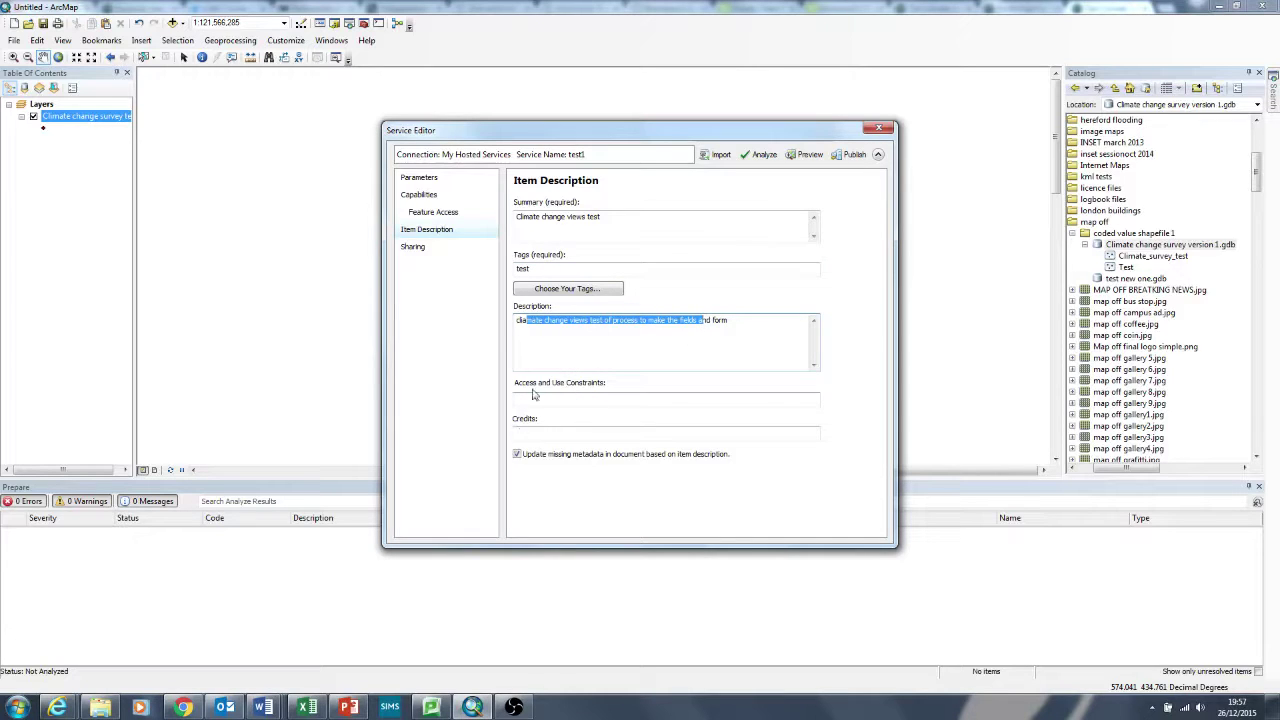
{"action": "left_click", "coordinate": [440, 250]}
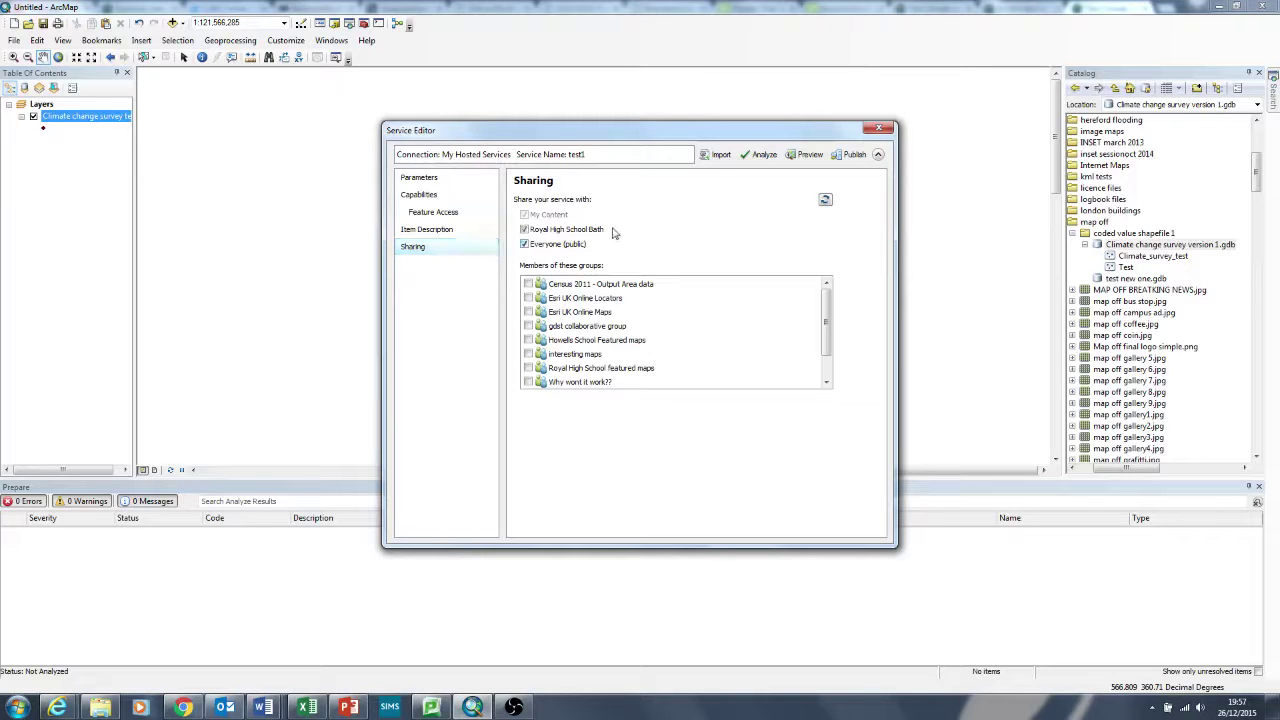
- Share the test1 service with Everyone (public), then close the Service Editor
{"action": "left_click", "coordinate": [524, 244]}
{"action": "left_click", "coordinate": [880, 129]}
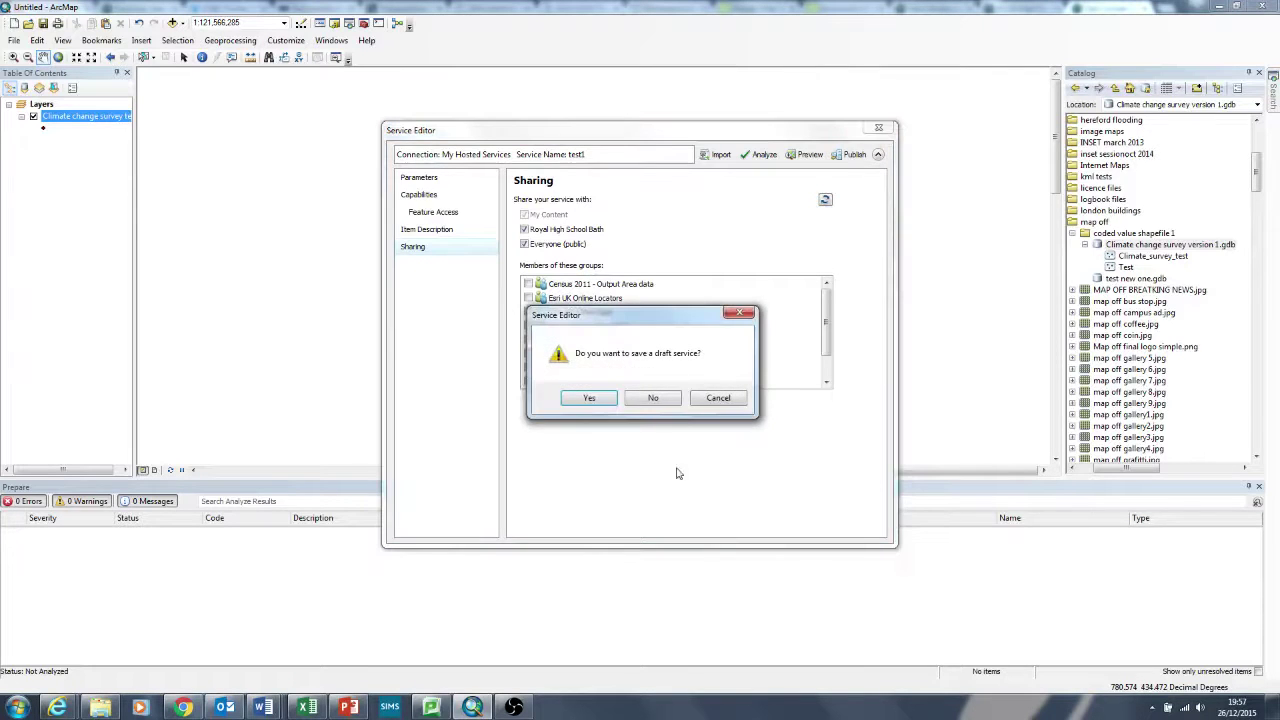
- Decline saving a draft, then open the home folder of My Content in ArcGIS Online
{"action": "left_click", "coordinate": [652, 398]}
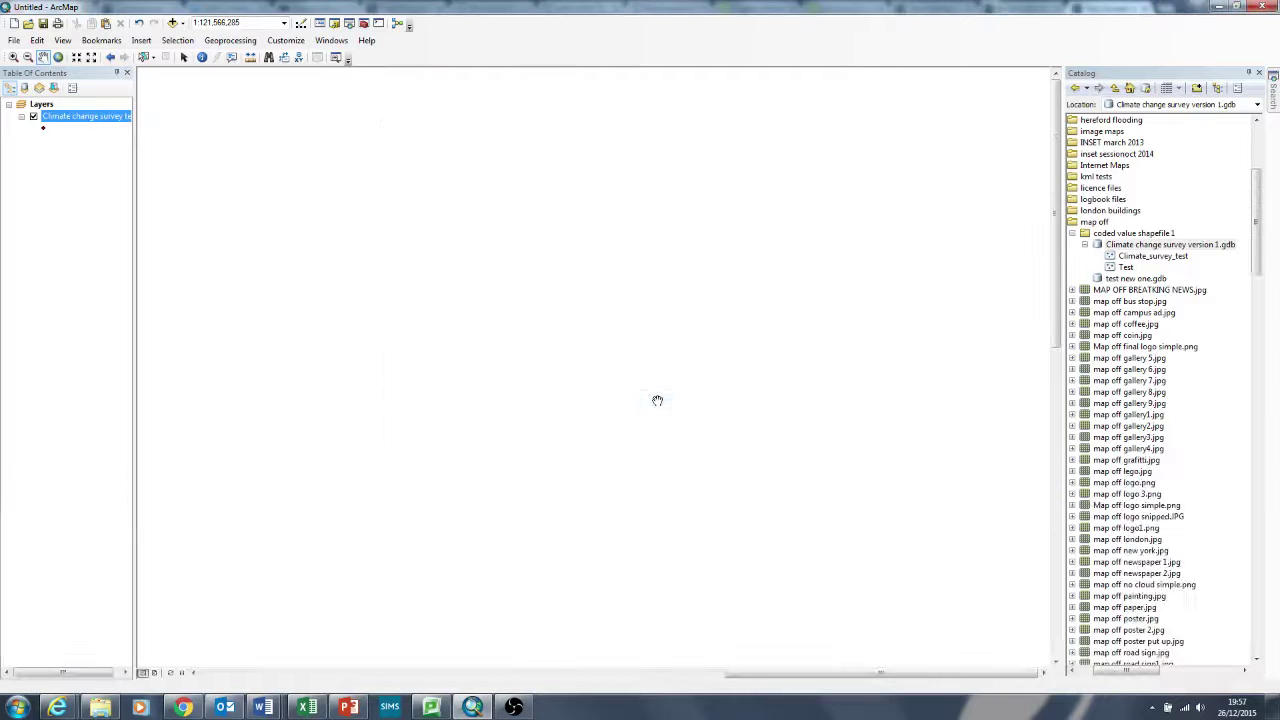
{"action": "left_click", "coordinate": [184, 707]}
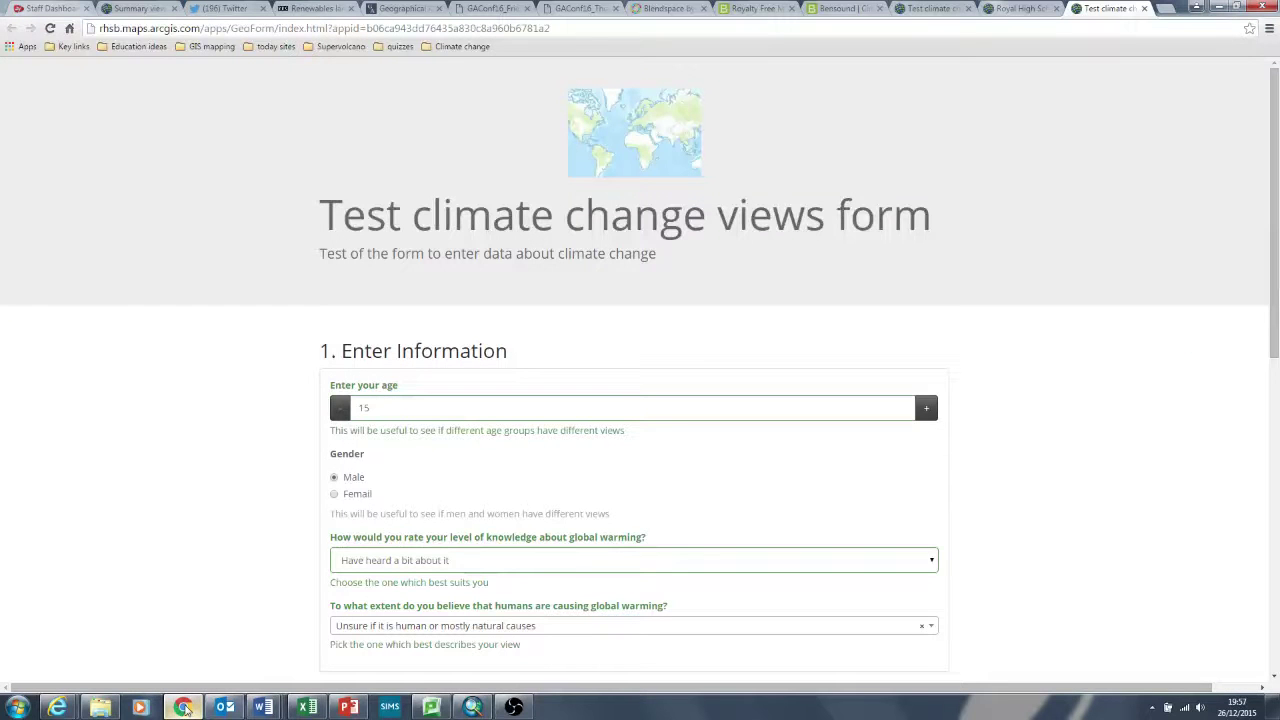
{"action": "left_click", "coordinate": [1030, 8]}
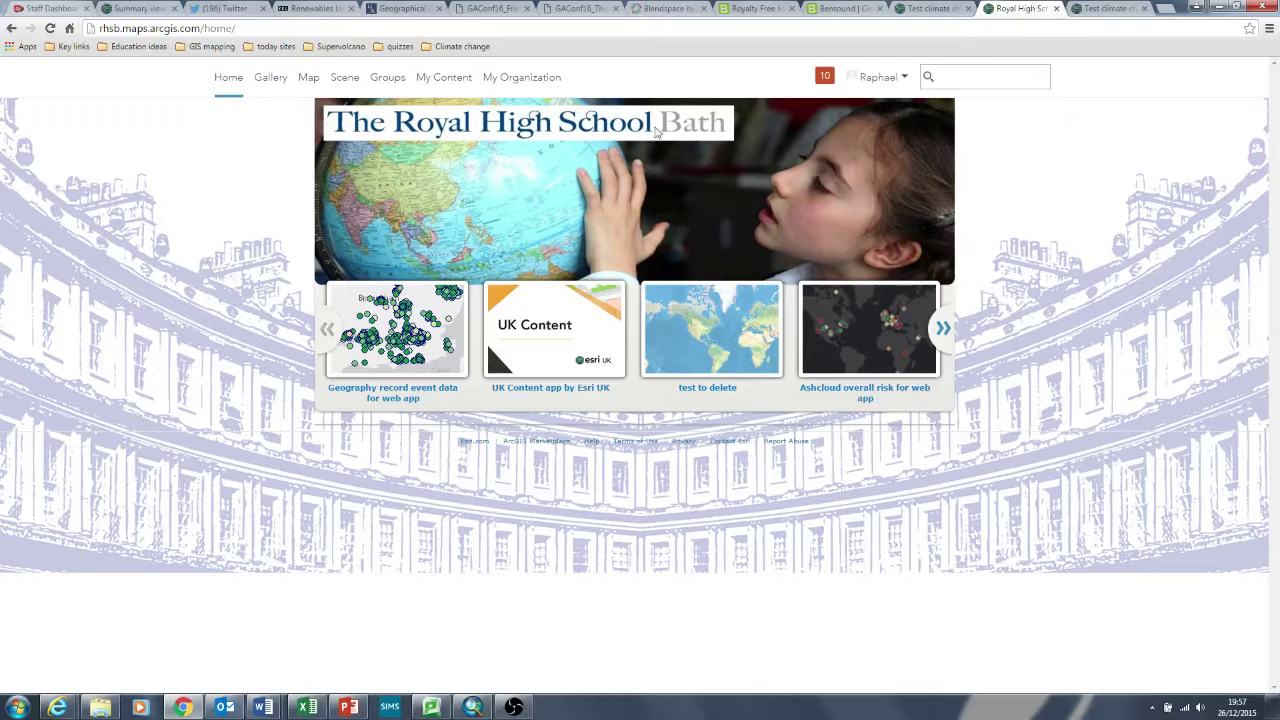
{"action": "left_click", "coordinate": [450, 84]}
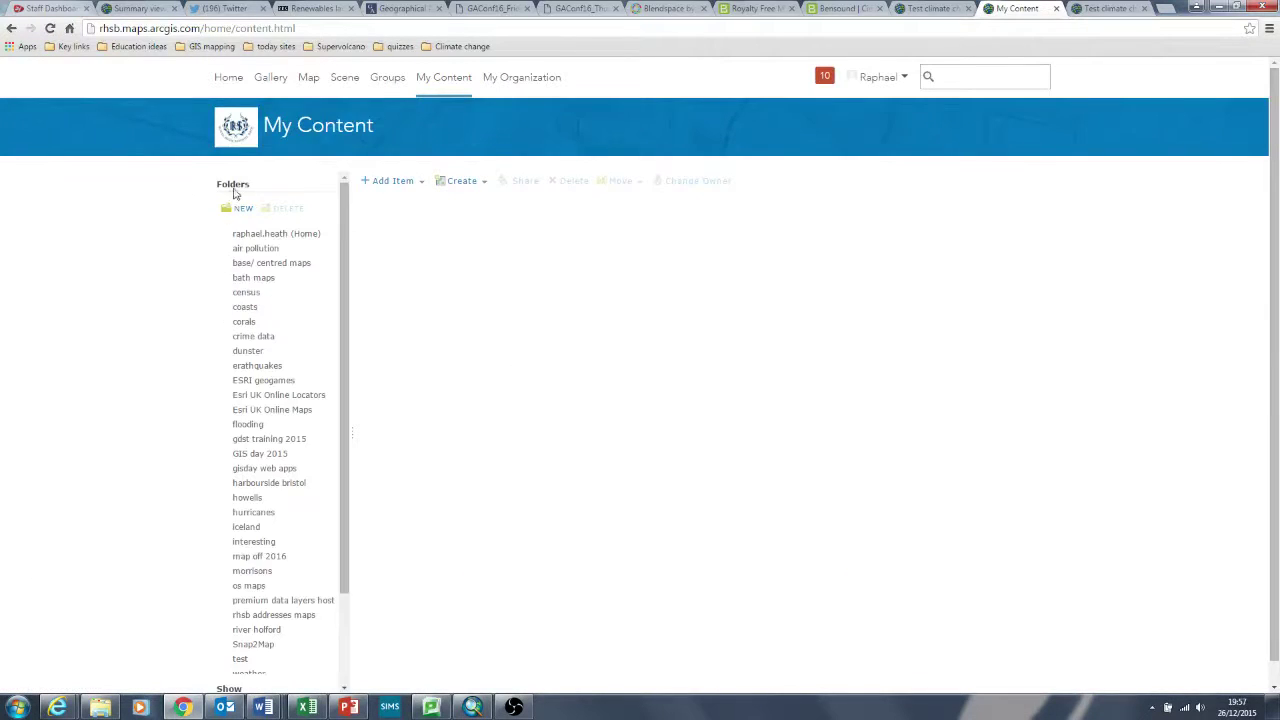
{"action": "left_click", "coordinate": [244, 248]}
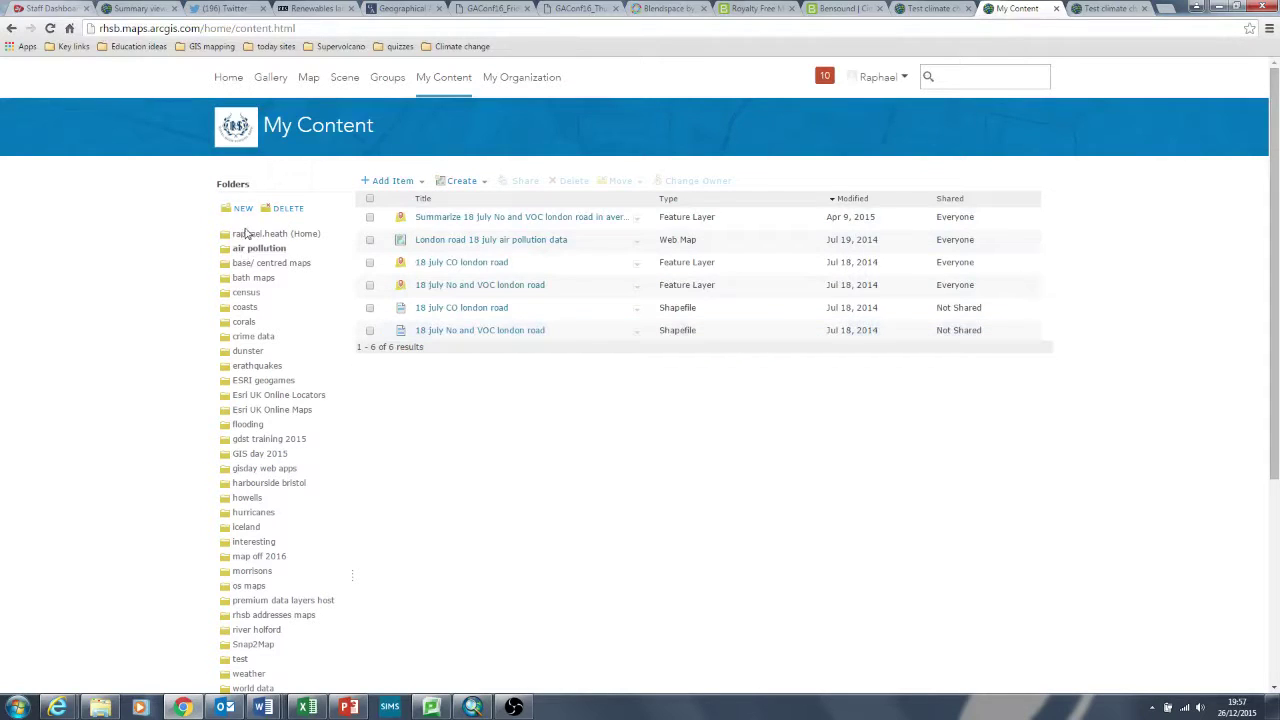
{"action": "left_click", "coordinate": [259, 234]}
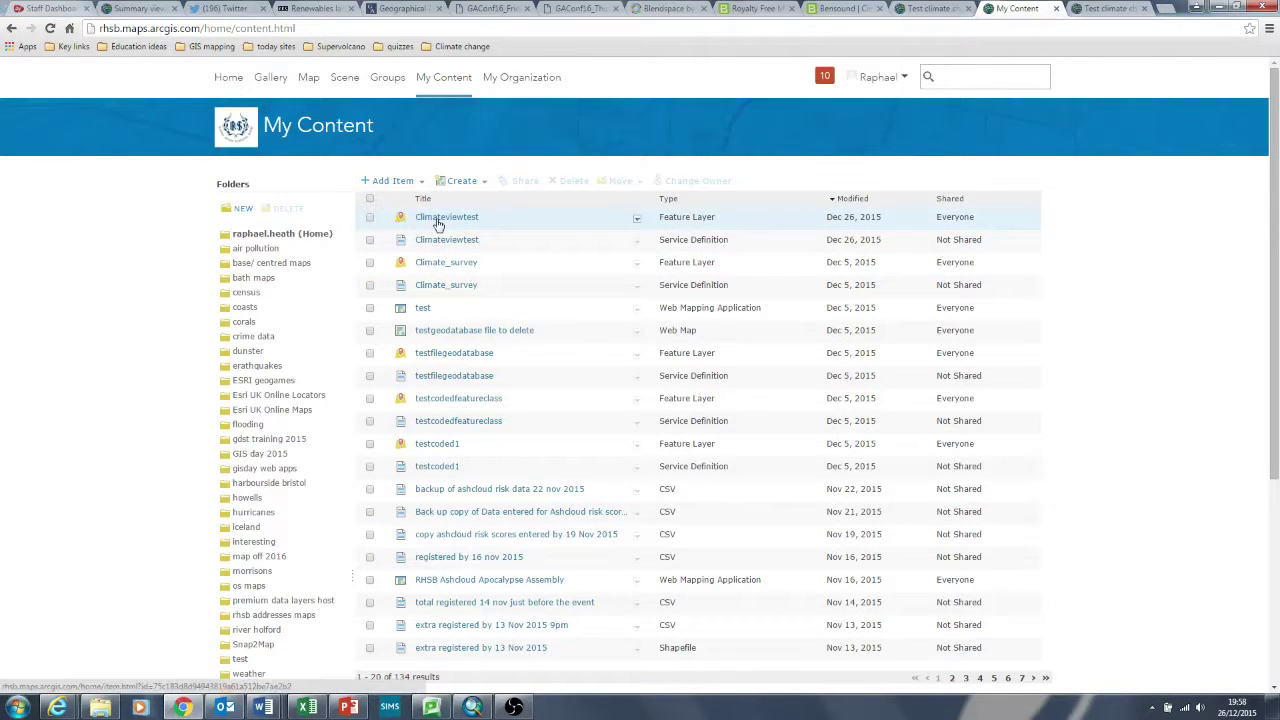
- Select the Climateviewtest feature layer in My Content, leaving its folder unchanged
{"action": "left_click", "coordinate": [474, 707]}
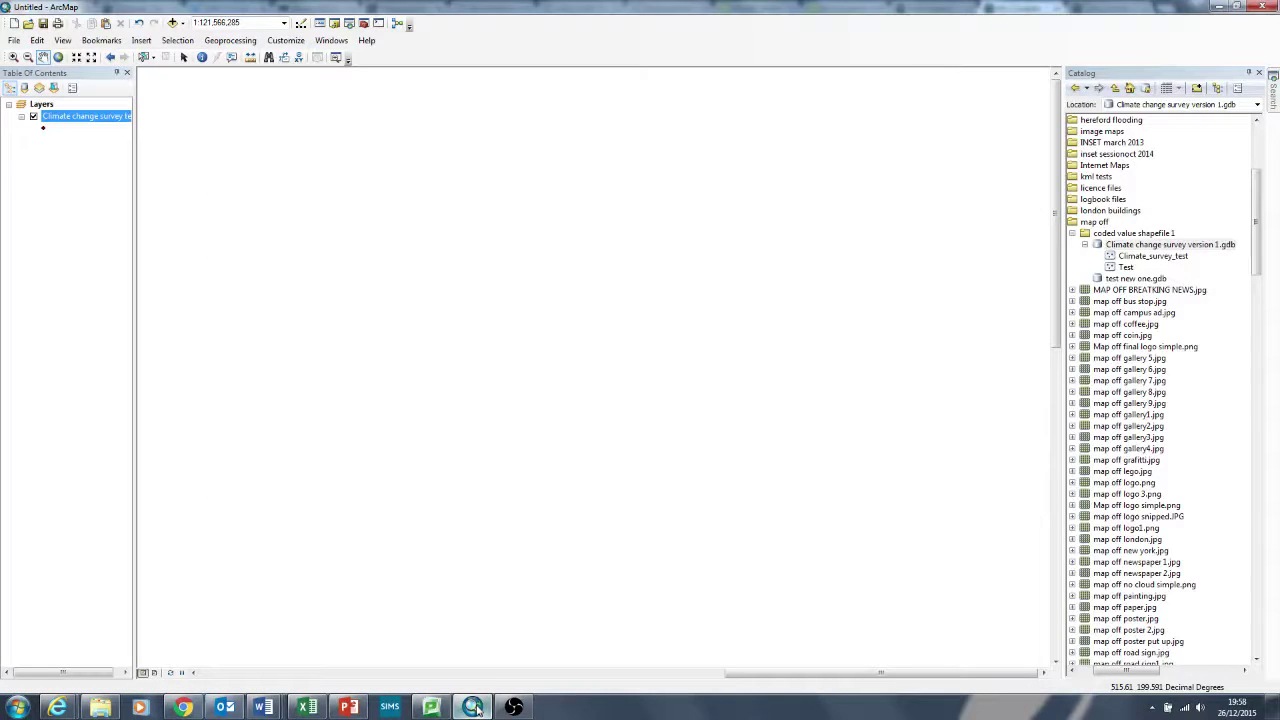
{"action": "left_click", "coordinate": [475, 708]}
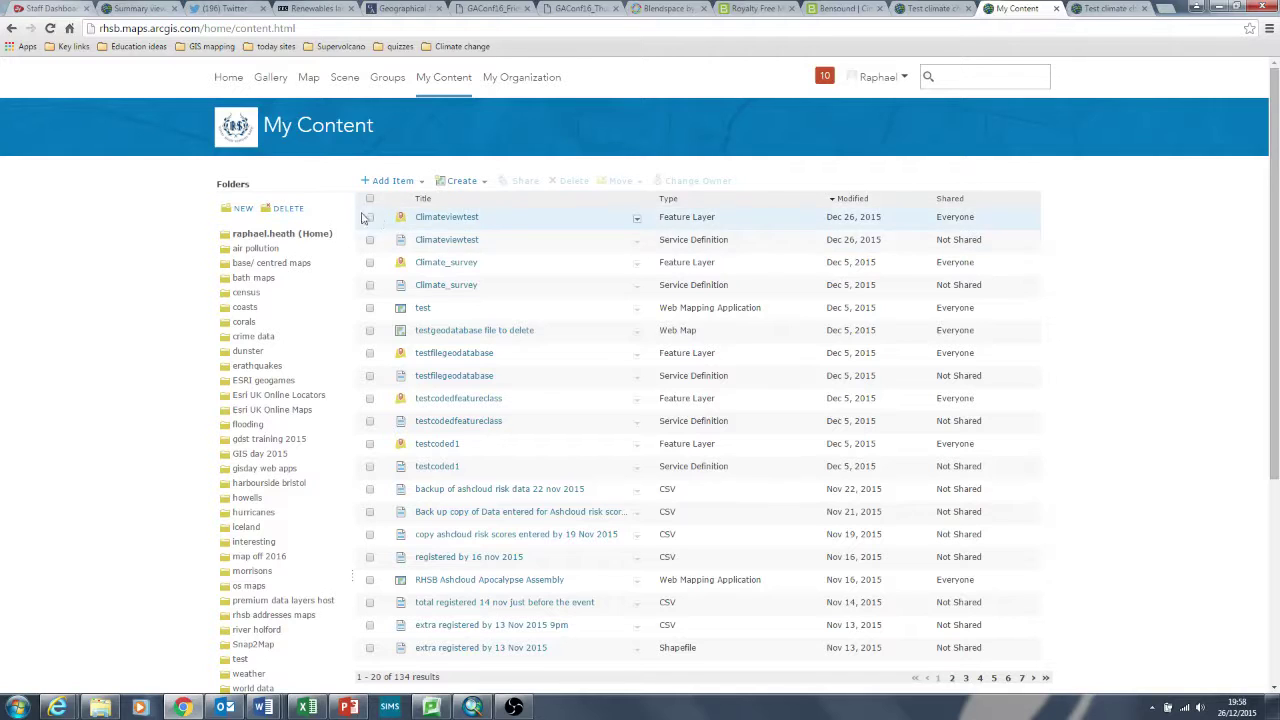
{"action": "left_click", "coordinate": [370, 217]}
{"action": "left_click", "coordinate": [636, 181]}
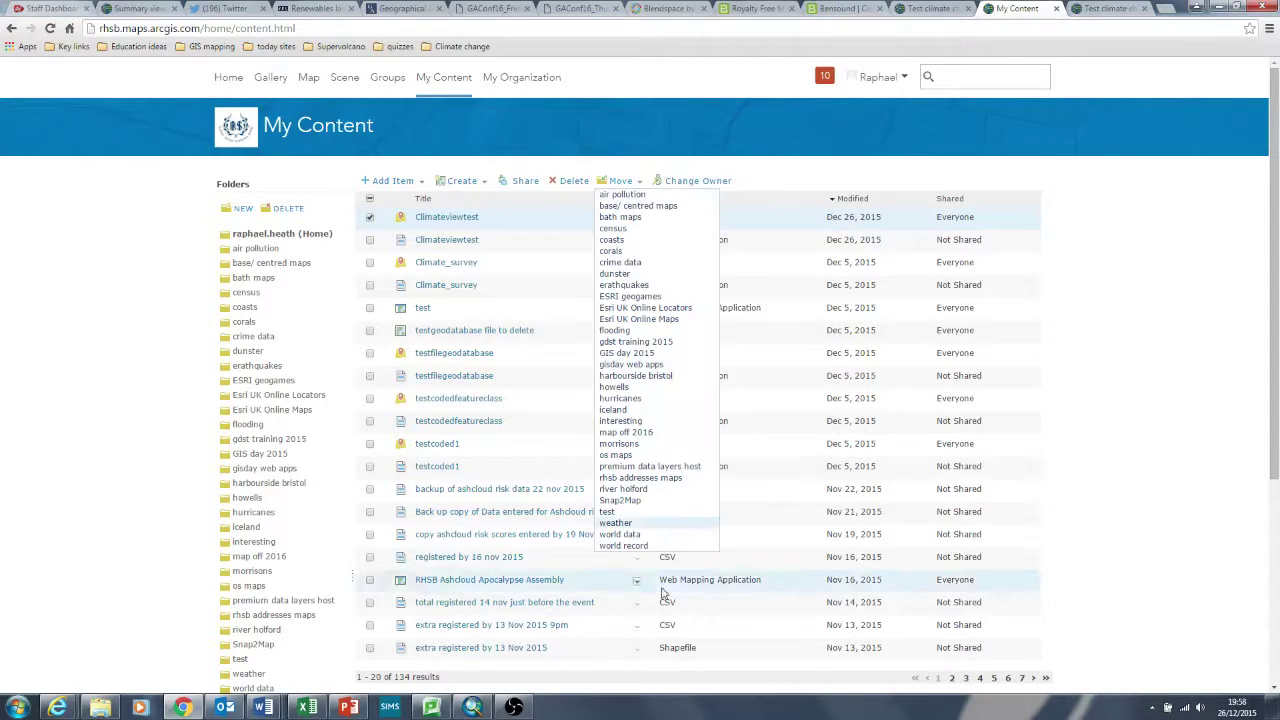
{"action": "left_click", "coordinate": [1128, 279]}
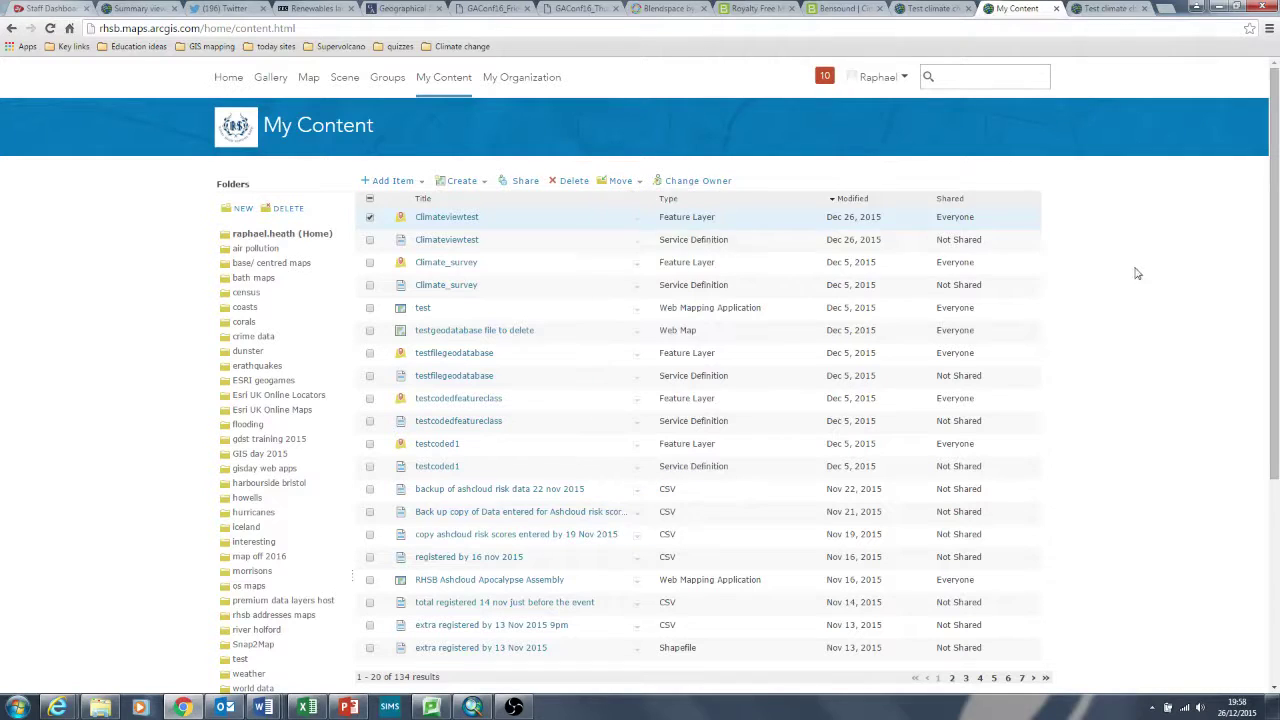
- Save the Climateviewtest item details with feature editing enabled, leaving sharing unchanged
{"action": "left_click", "coordinate": [446, 218]}
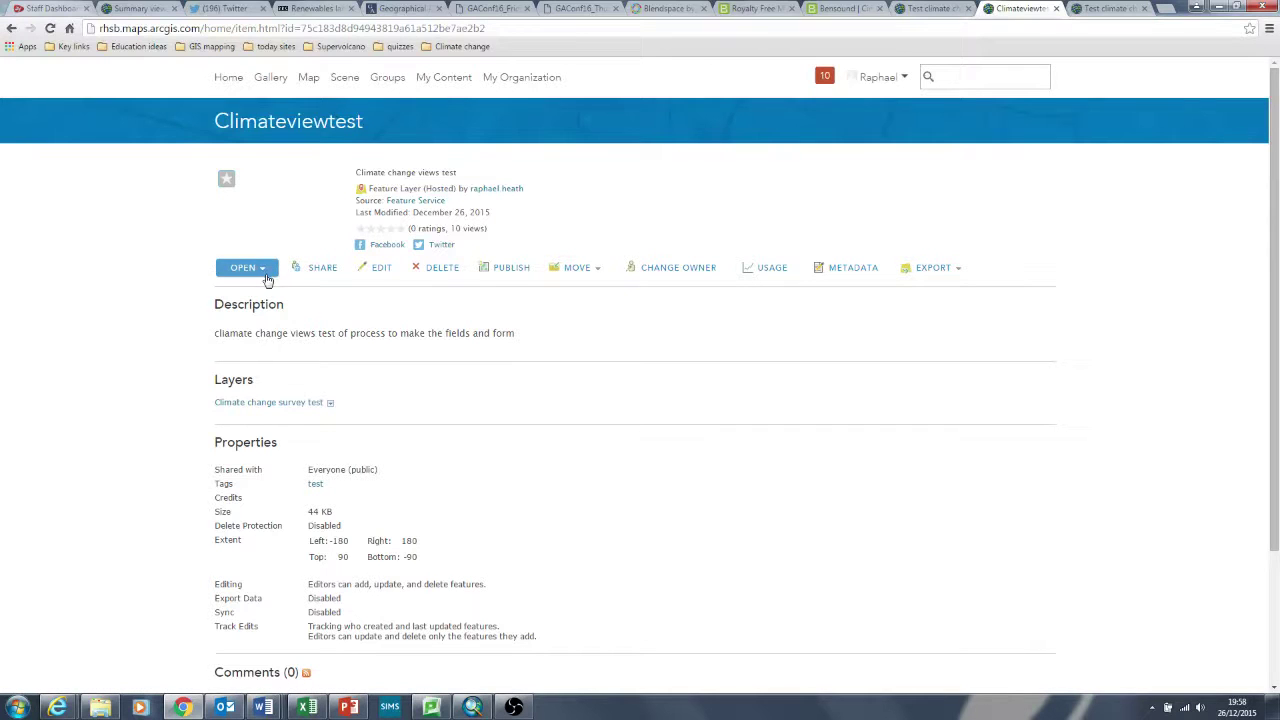
{"action": "left_click", "coordinate": [325, 268]}
{"action": "left_click", "coordinate": [730, 474]}
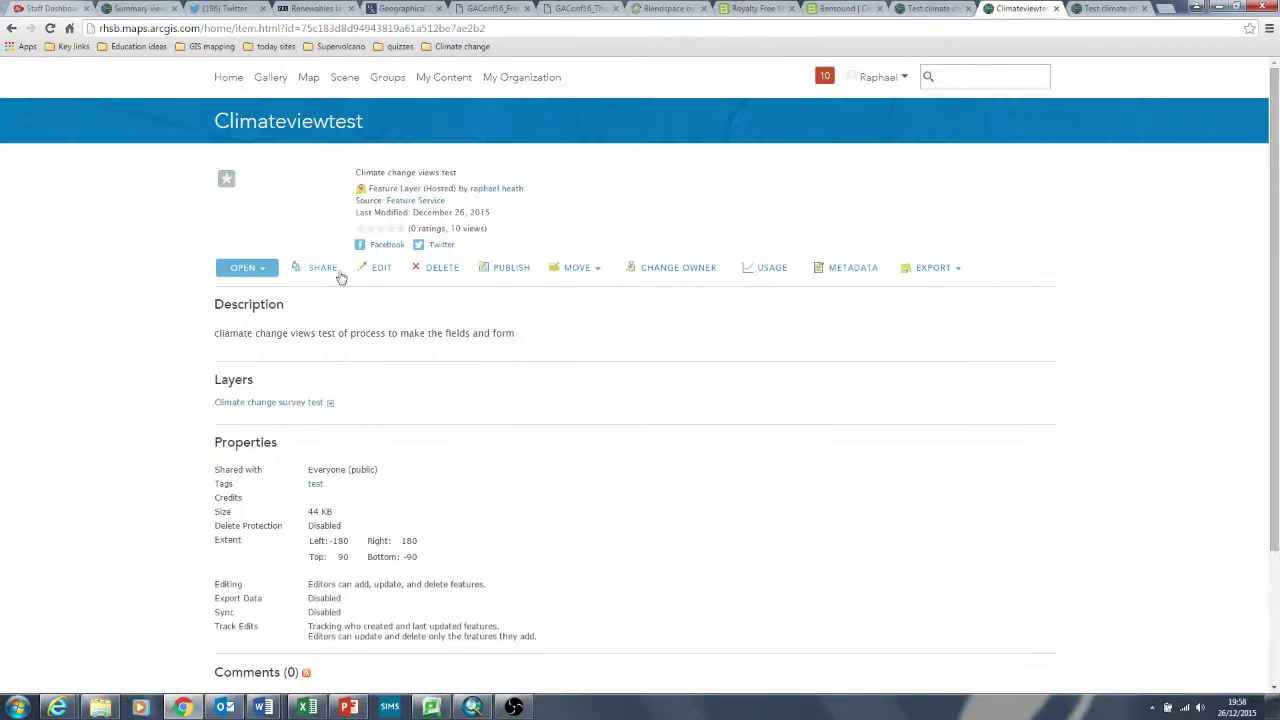
{"action": "left_click", "coordinate": [380, 268]}
{"action": "scroll", "coordinate": [409, 440], "scroll_direction": "down", "scroll_amount": 5}
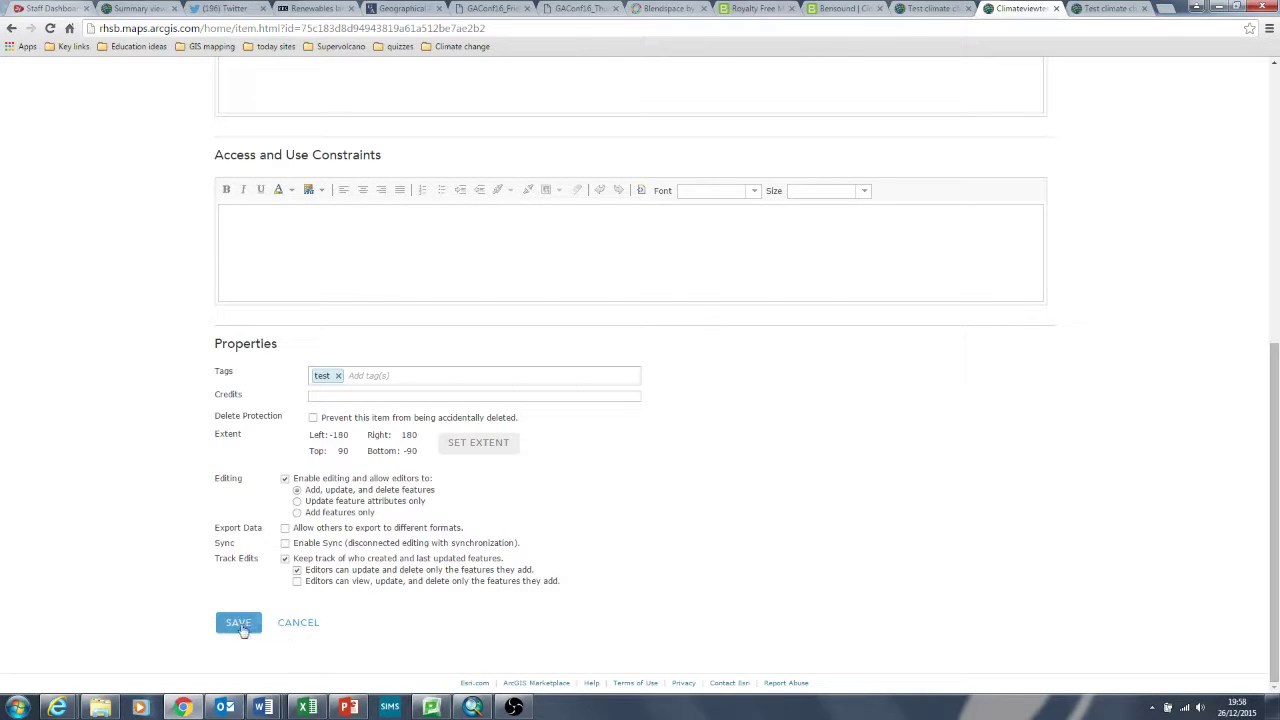
{"action": "left_click", "coordinate": [240, 624]}
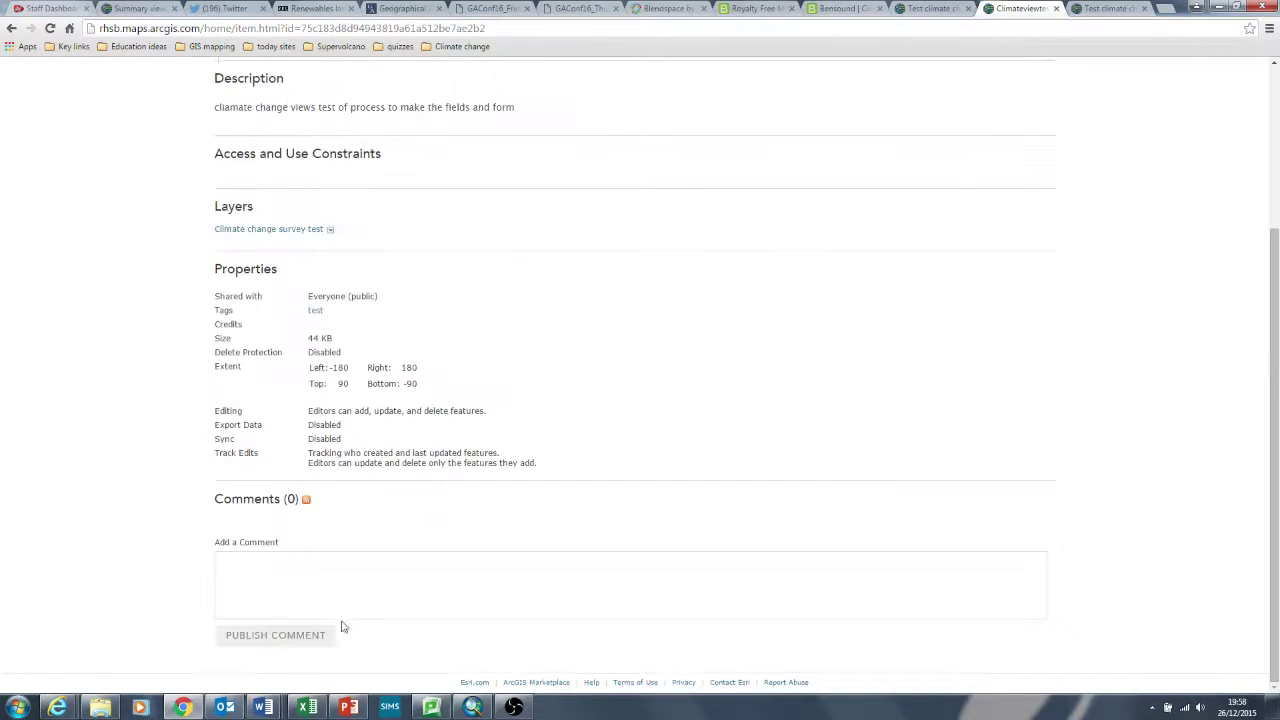
{"action": "left_click_drag", "start_coordinate": [1272, 414], "coordinate": [1272, 244]}
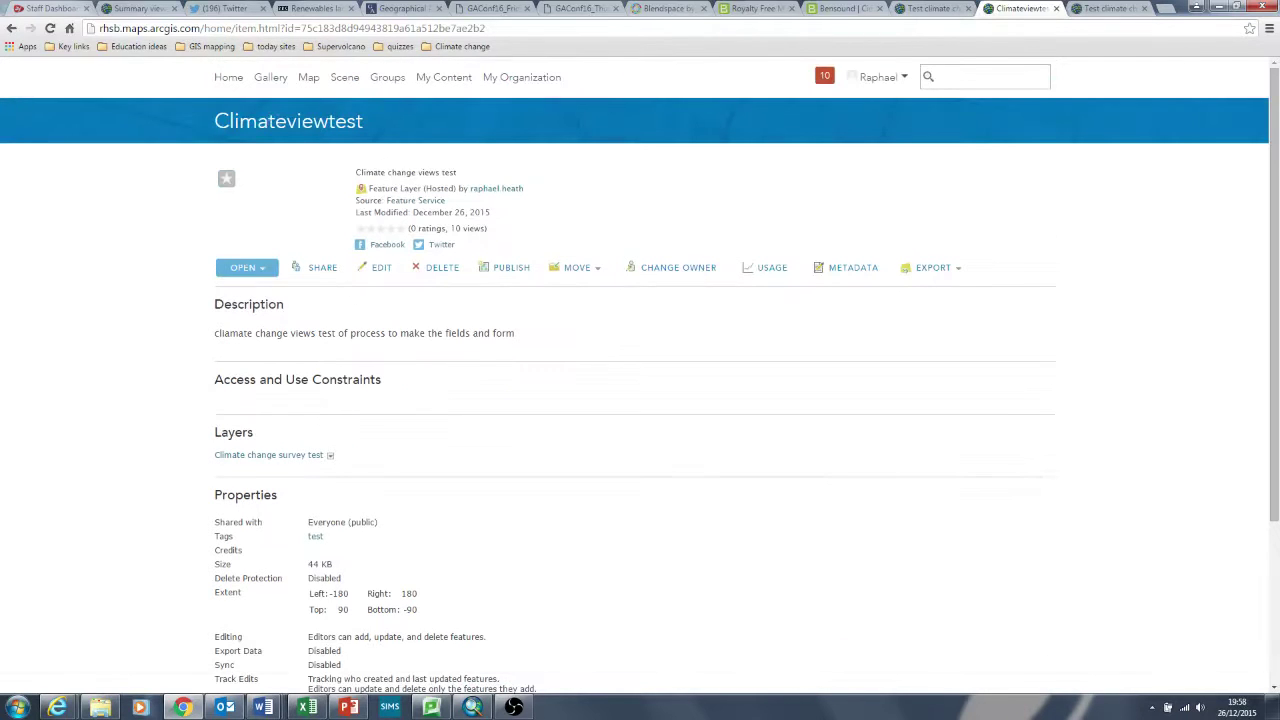
- Add the Climateviewtest layer to a new map and view the survey point near the UK
{"action": "left_click", "coordinate": [240, 270]}
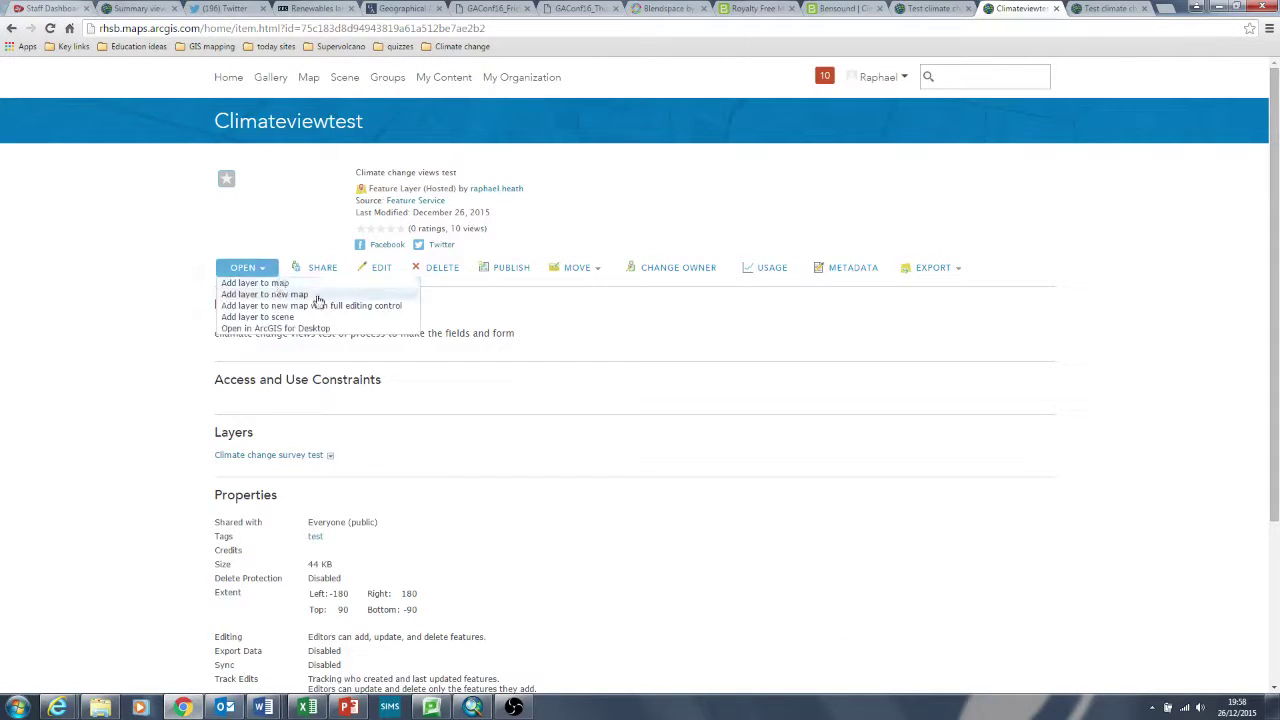
{"action": "left_click", "coordinate": [268, 285]}
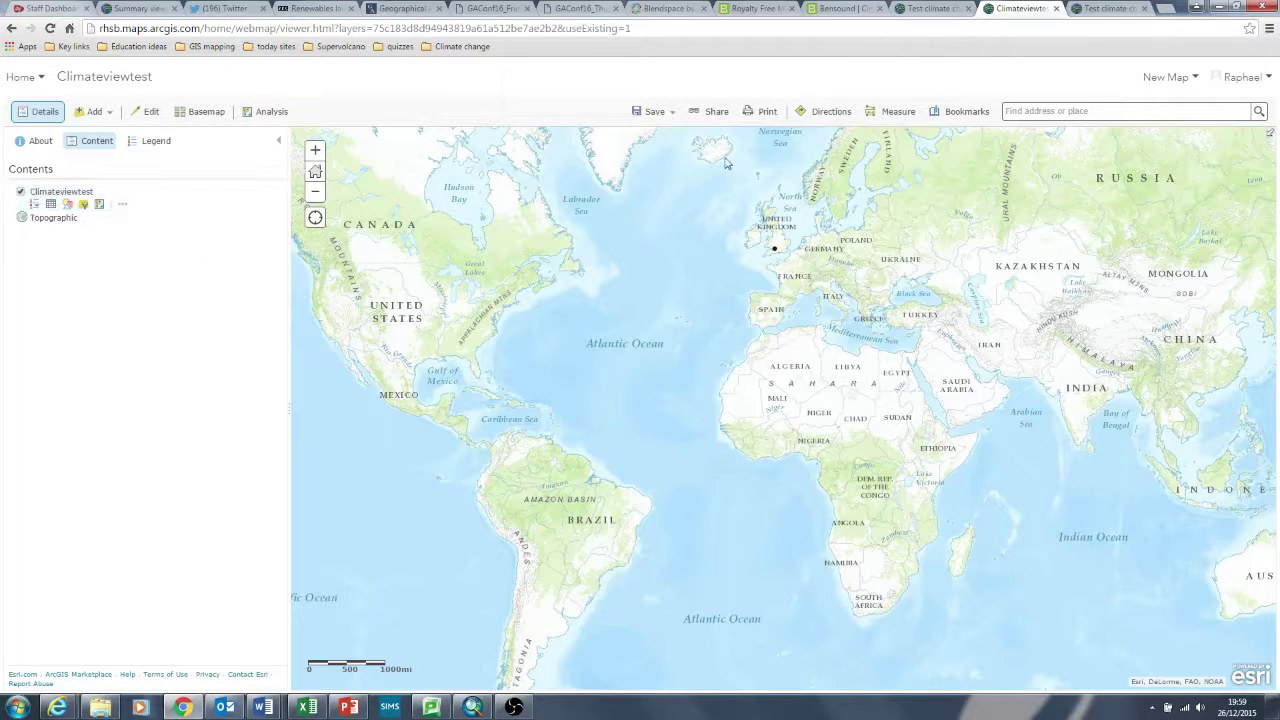
{"action": "left_click", "coordinate": [775, 251]}
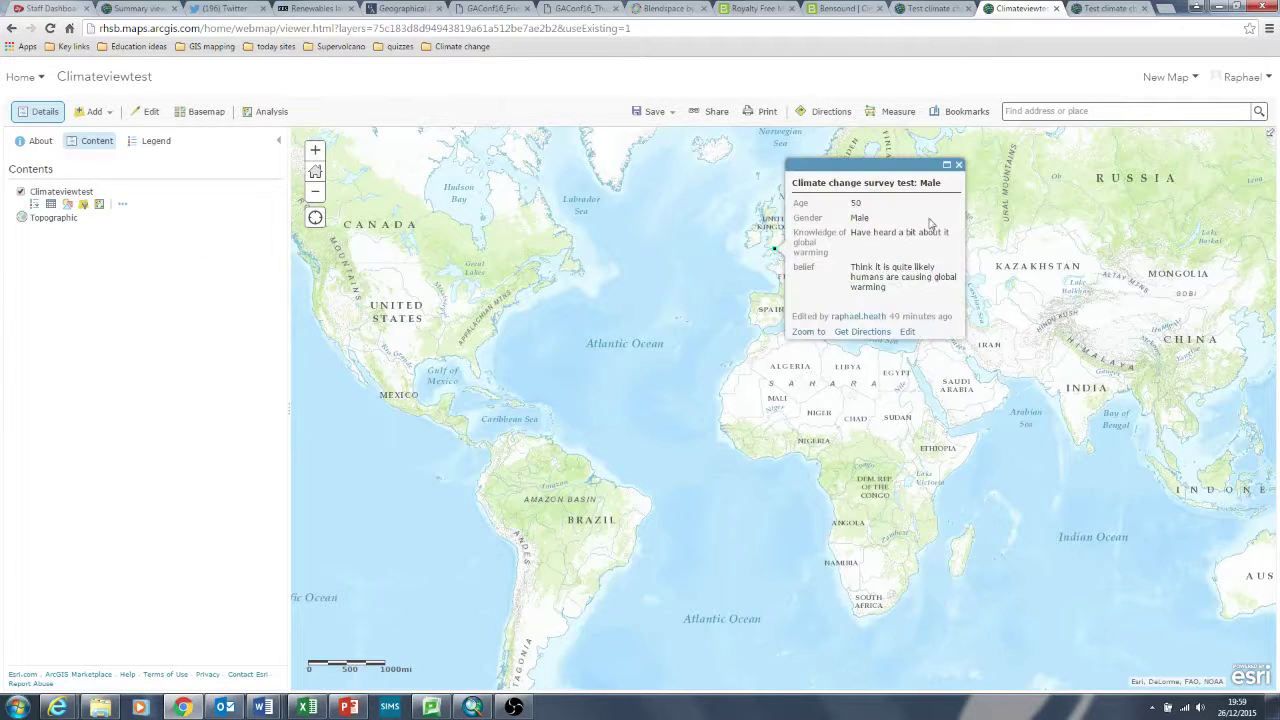
{"action": "left_click", "coordinate": [958, 165]}
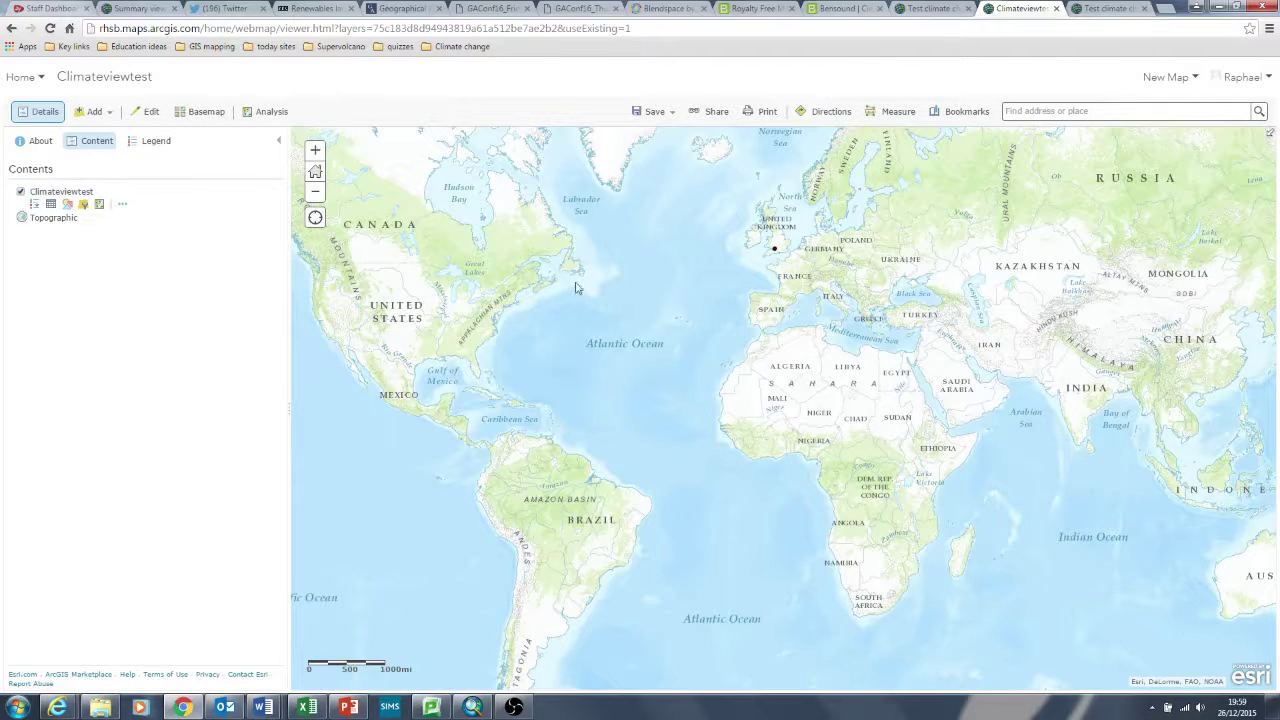
{"action": "left_click_drag", "start_coordinate": [616, 313], "coordinate": [614, 343]}
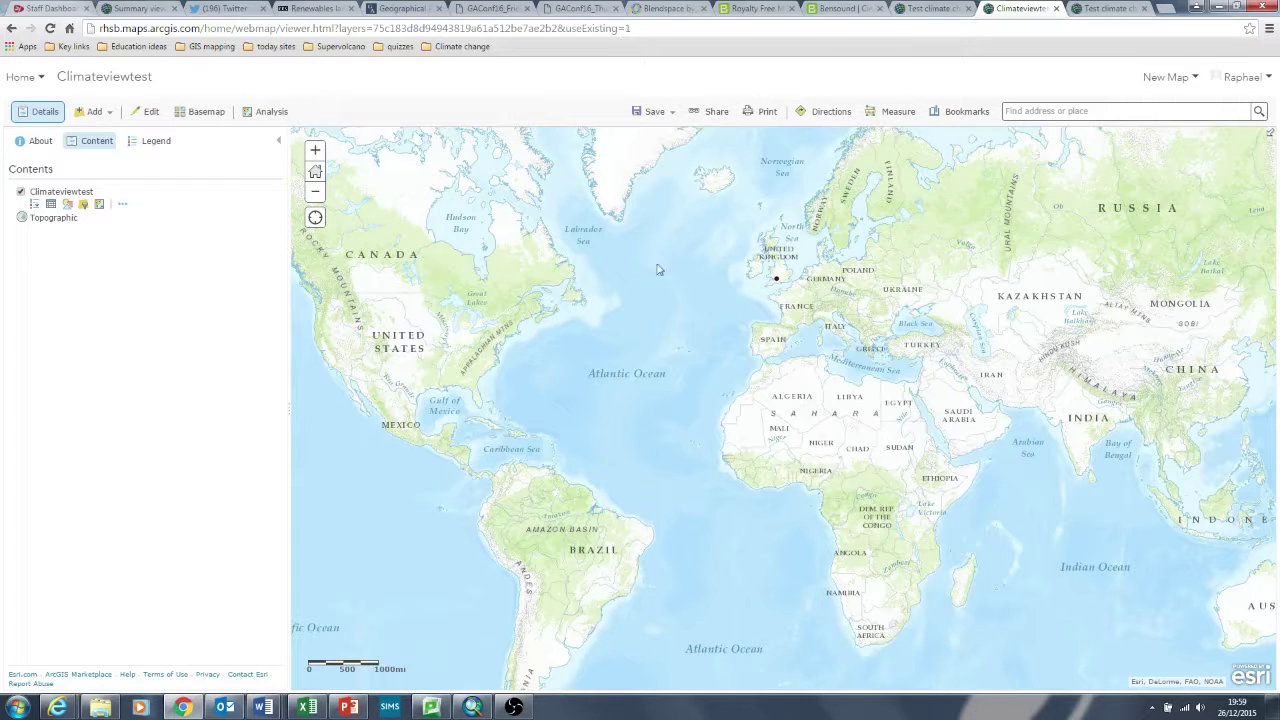
- Place a Climate change survey test point over France with age 81 and gender Male
{"action": "left_click", "coordinate": [150, 112]}
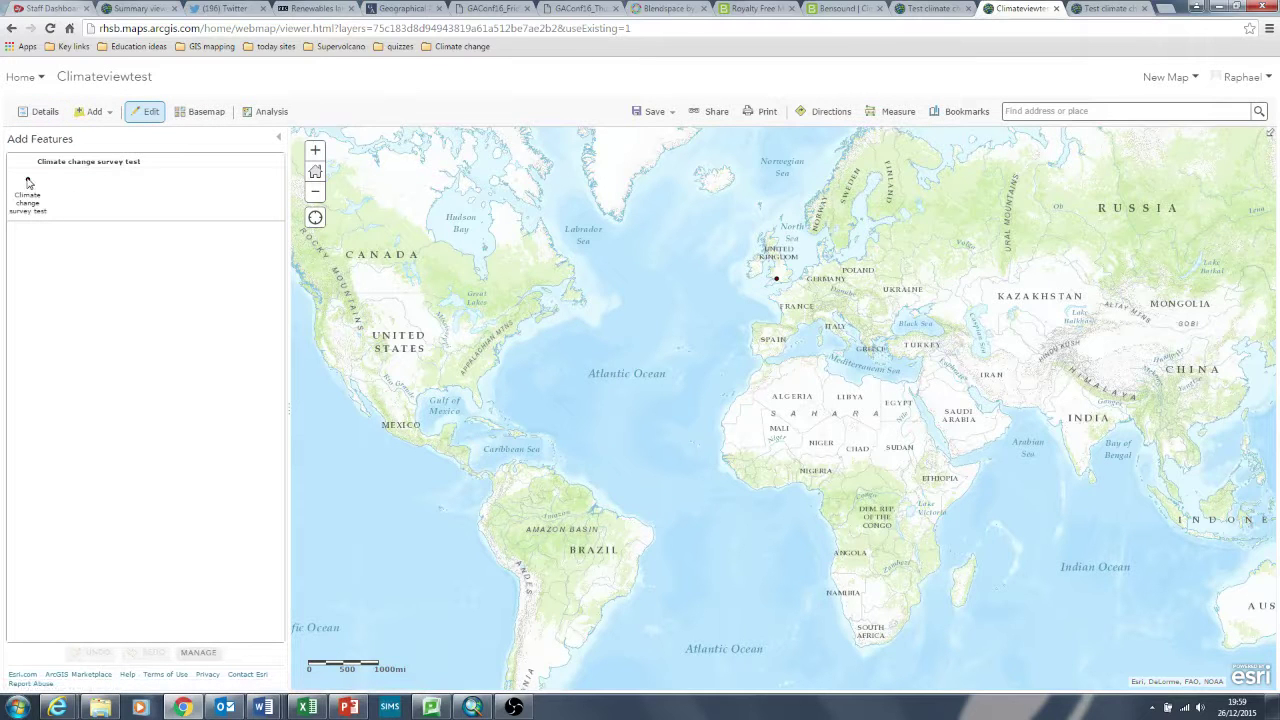
{"action": "left_click", "coordinate": [28, 182]}
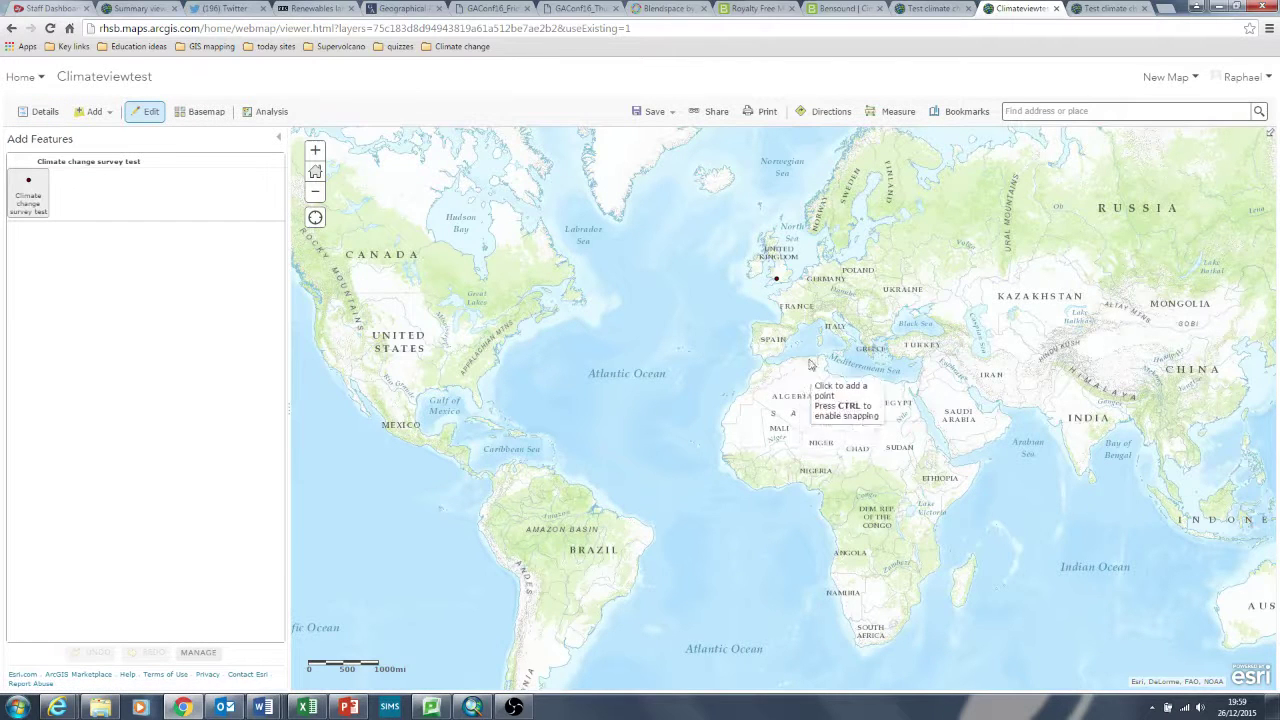
{"action": "left_click", "coordinate": [800, 298]}
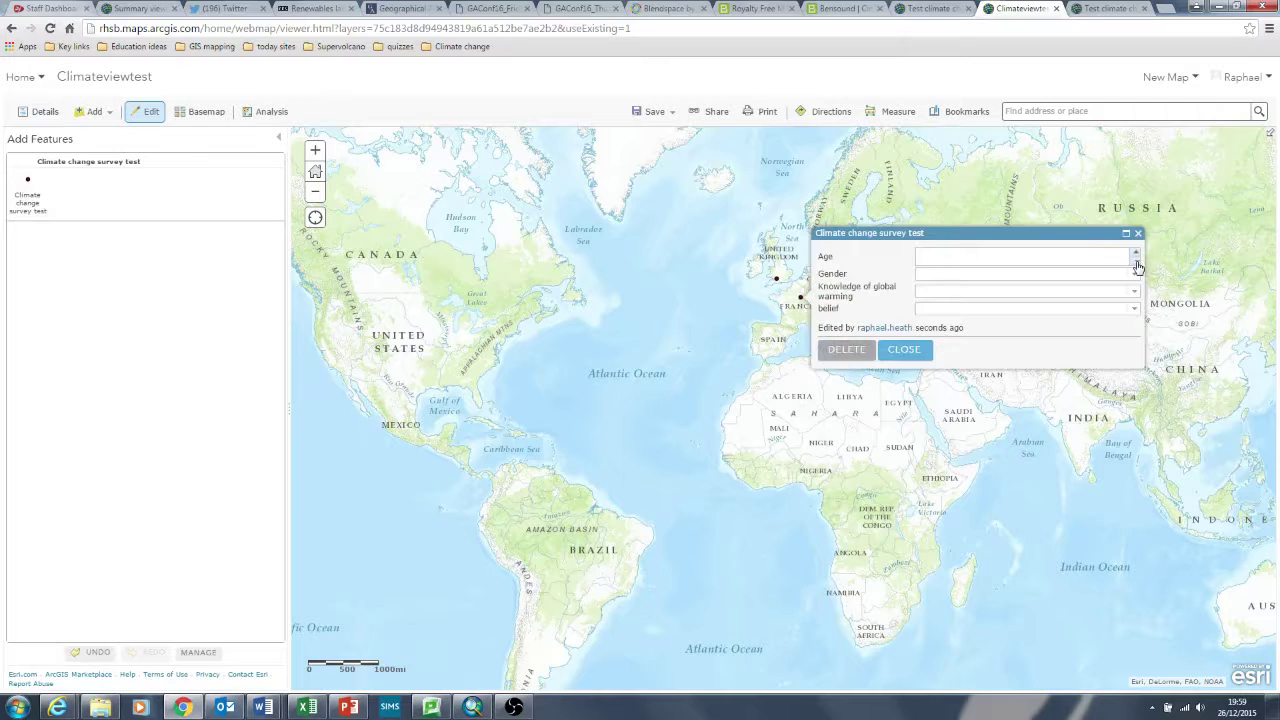
{"action": "left_click", "coordinate": [1137, 266]}
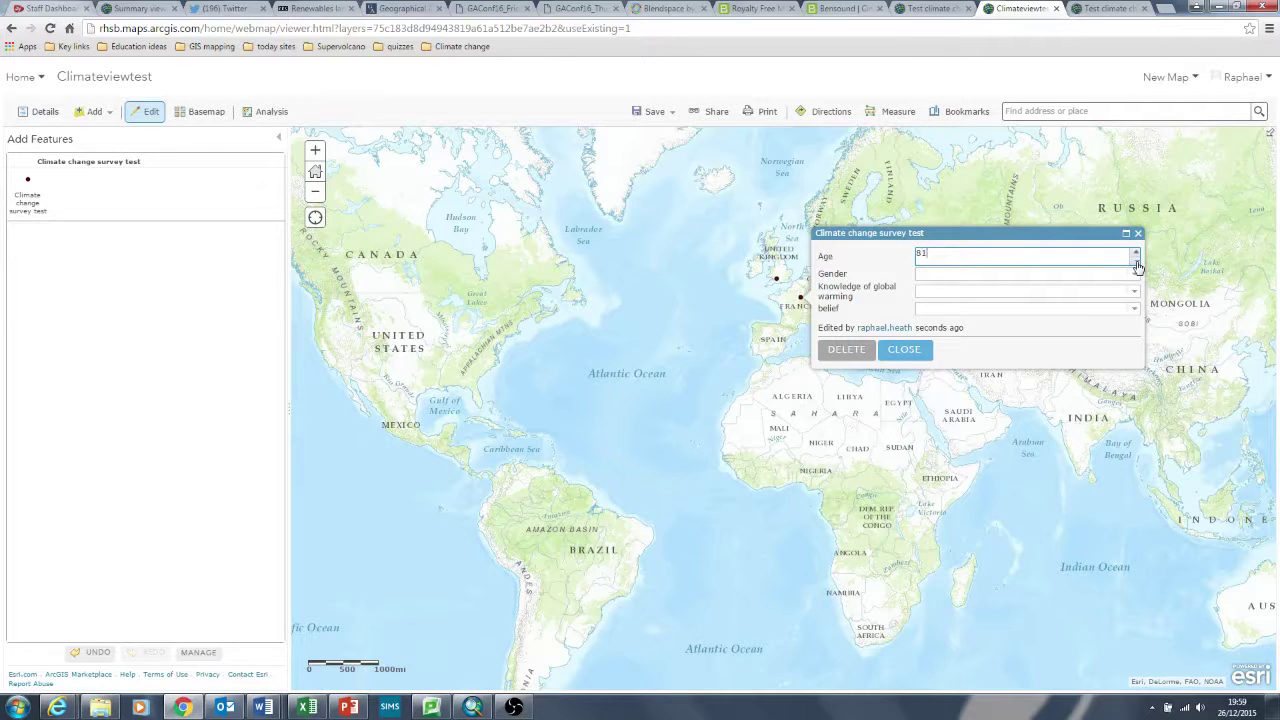
{"action": "left_click", "coordinate": [1131, 279]}
{"action": "left_click", "coordinate": [1083, 287]}
- Set knowledge to 'Have studied it and read around' and belief to humans unlikely causing warming, then verify
{"action": "left_click", "coordinate": [1134, 291]}
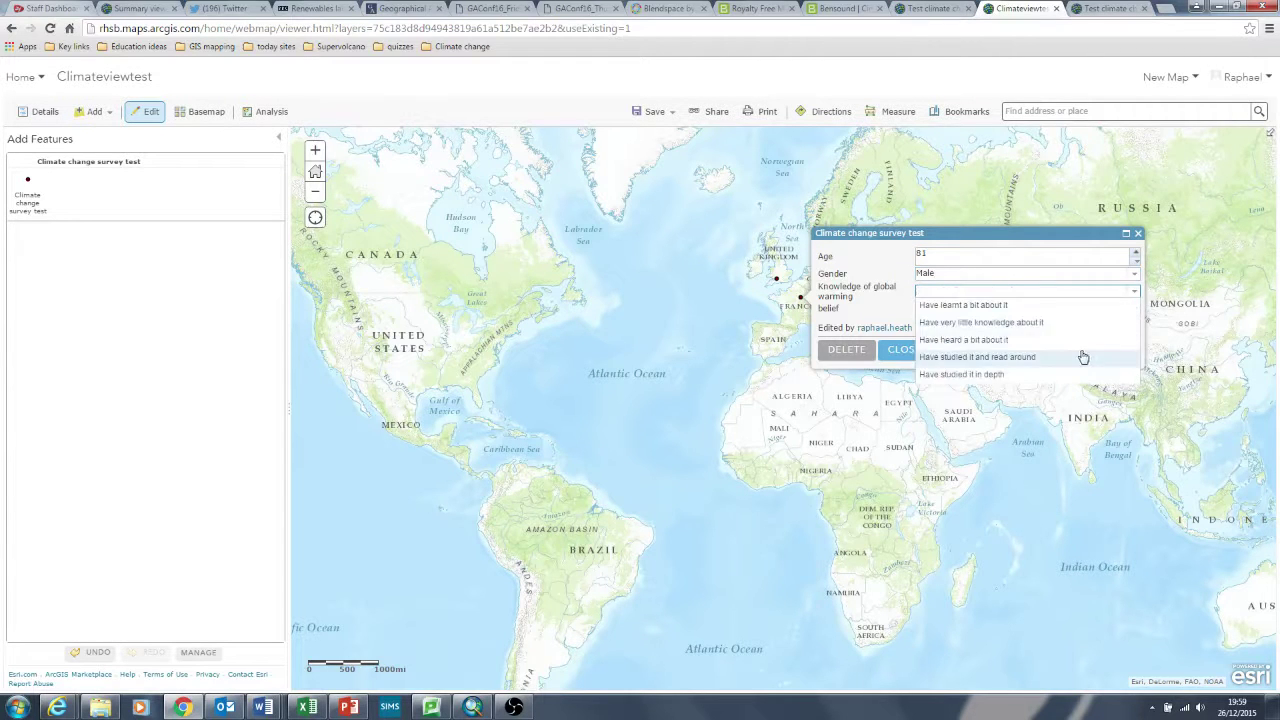
{"action": "left_click", "coordinate": [1086, 355]}
{"action": "left_click", "coordinate": [1134, 308]}
{"action": "left_click", "coordinate": [1099, 340]}
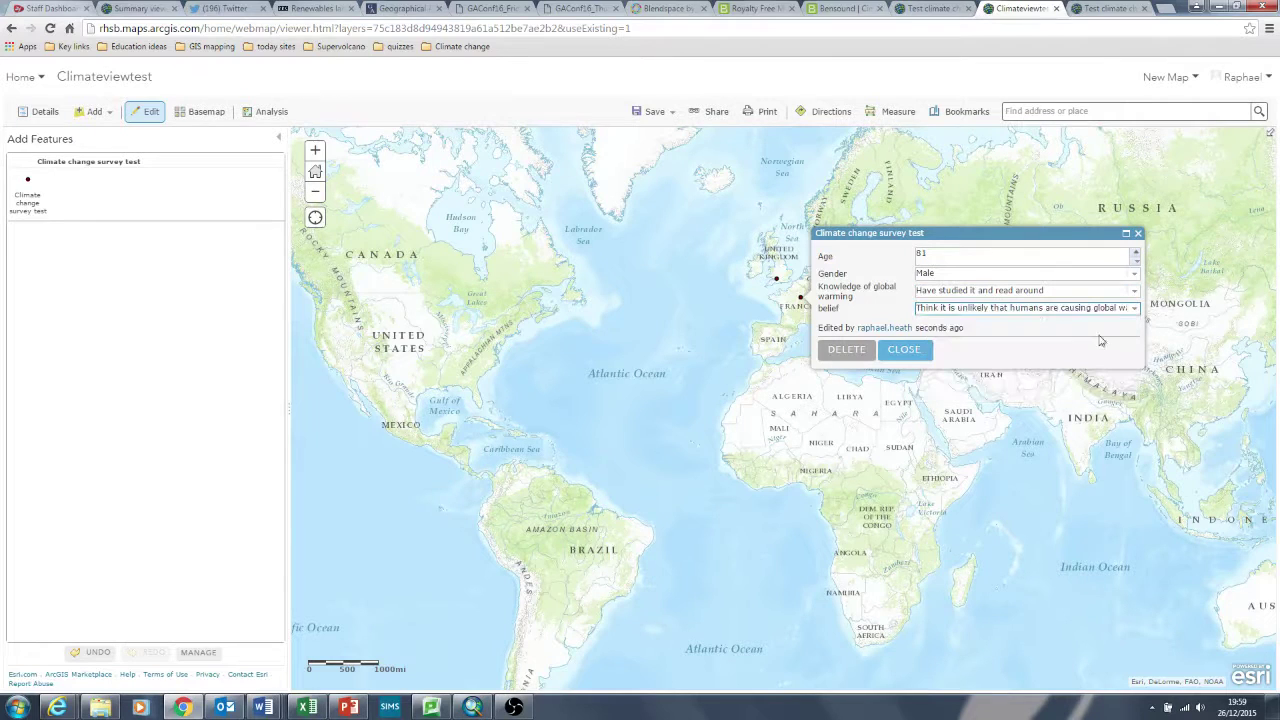
{"action": "left_click", "coordinate": [900, 349]}
{"action": "left_click", "coordinate": [801, 300]}
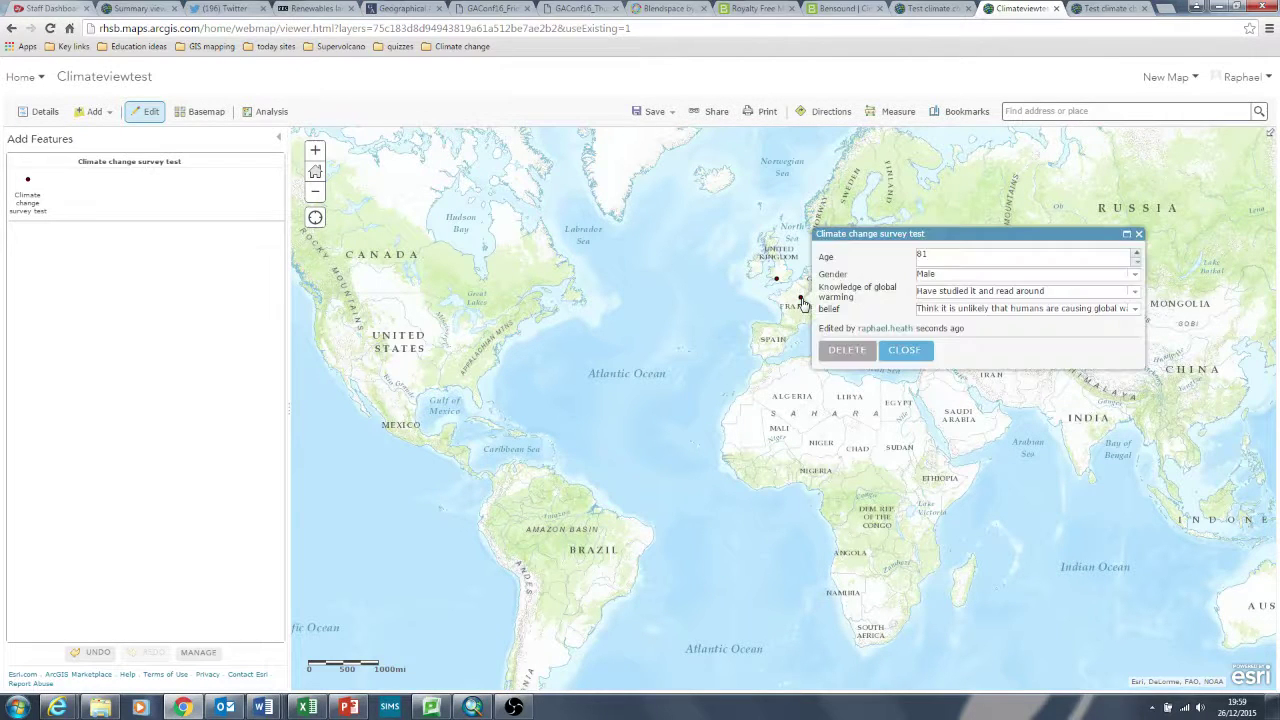
{"action": "left_click", "coordinate": [1138, 236]}
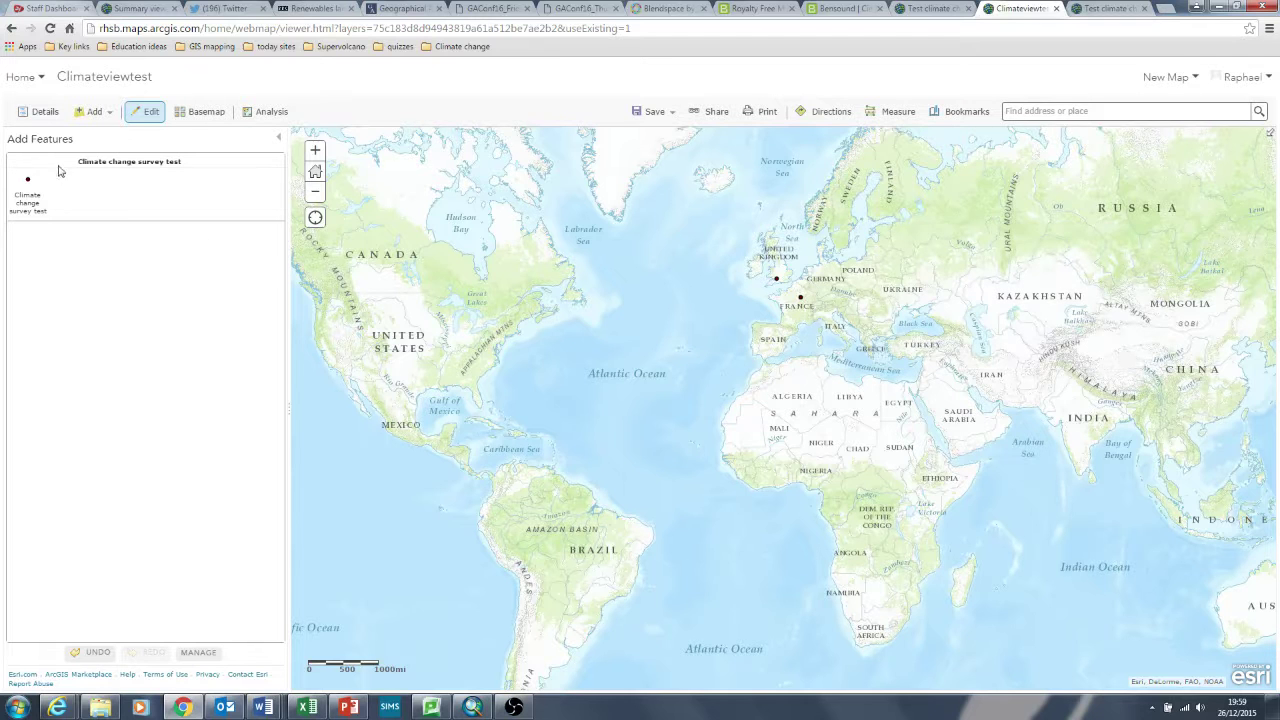
{"action": "left_click", "coordinate": [42, 112]}
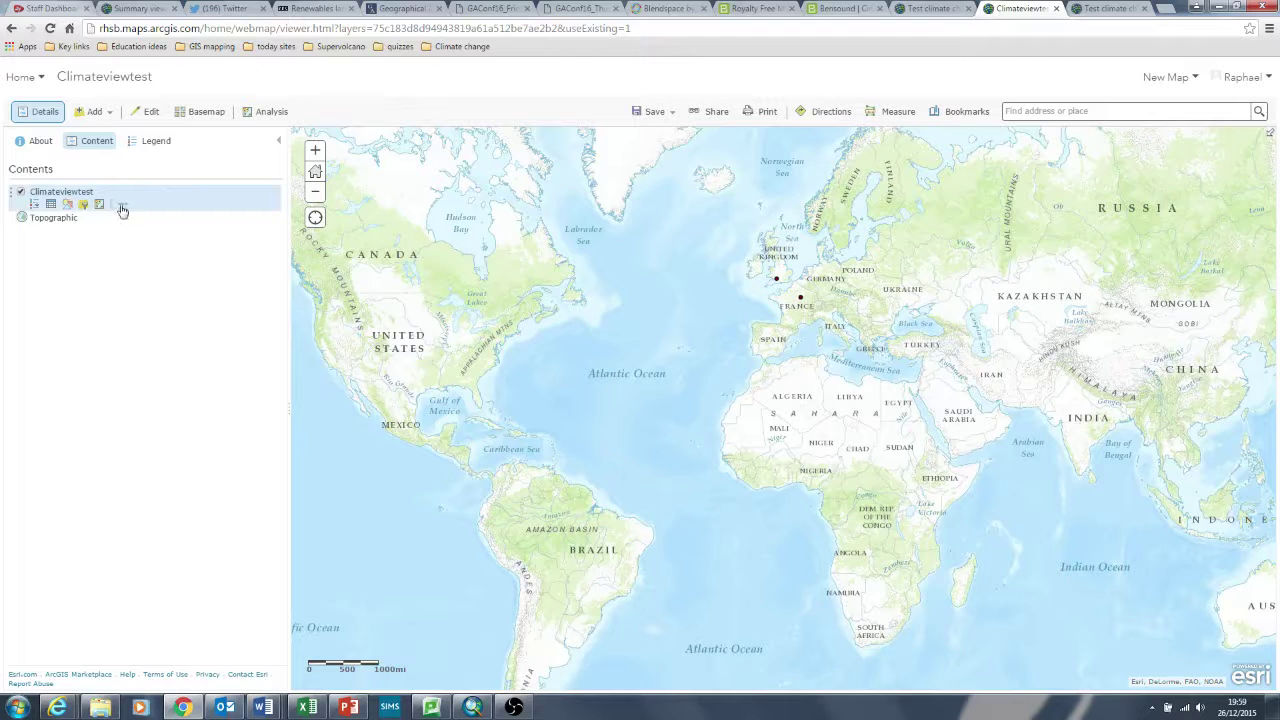
- Try sharing the map, learn it must be saved first, and start Save As
{"action": "left_click", "coordinate": [674, 116]}
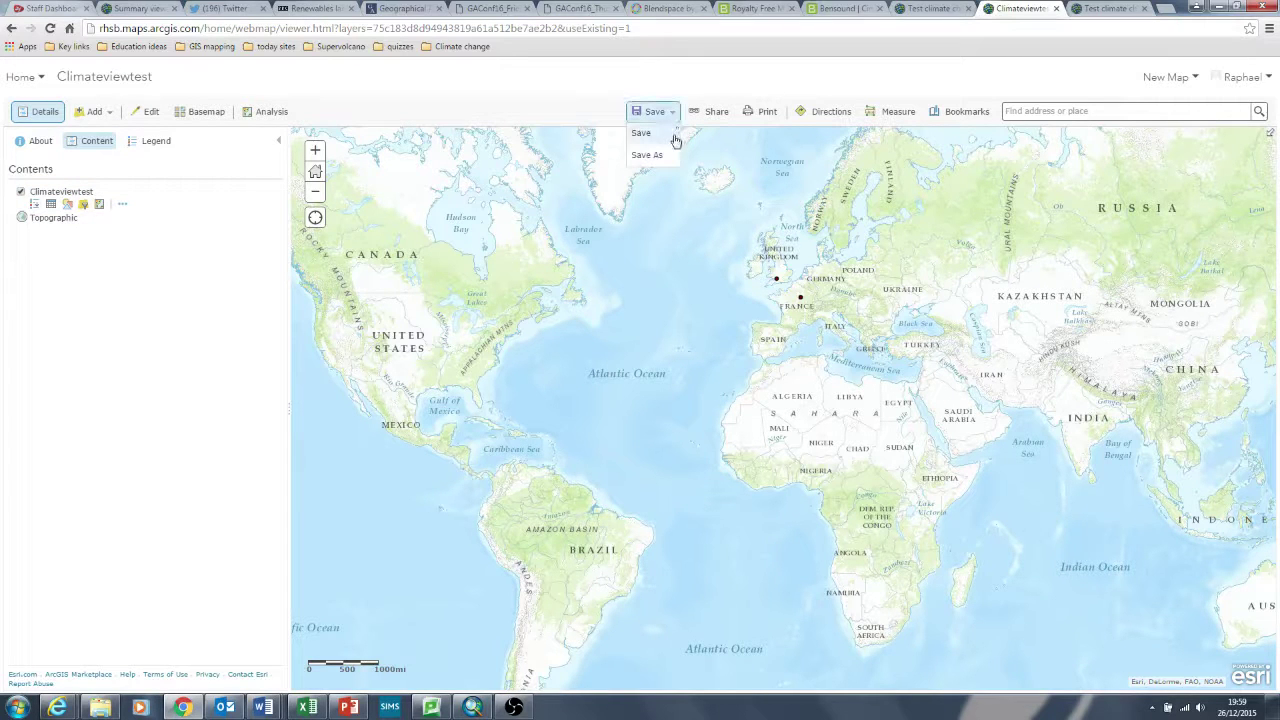
{"action": "left_click", "coordinate": [674, 136]}
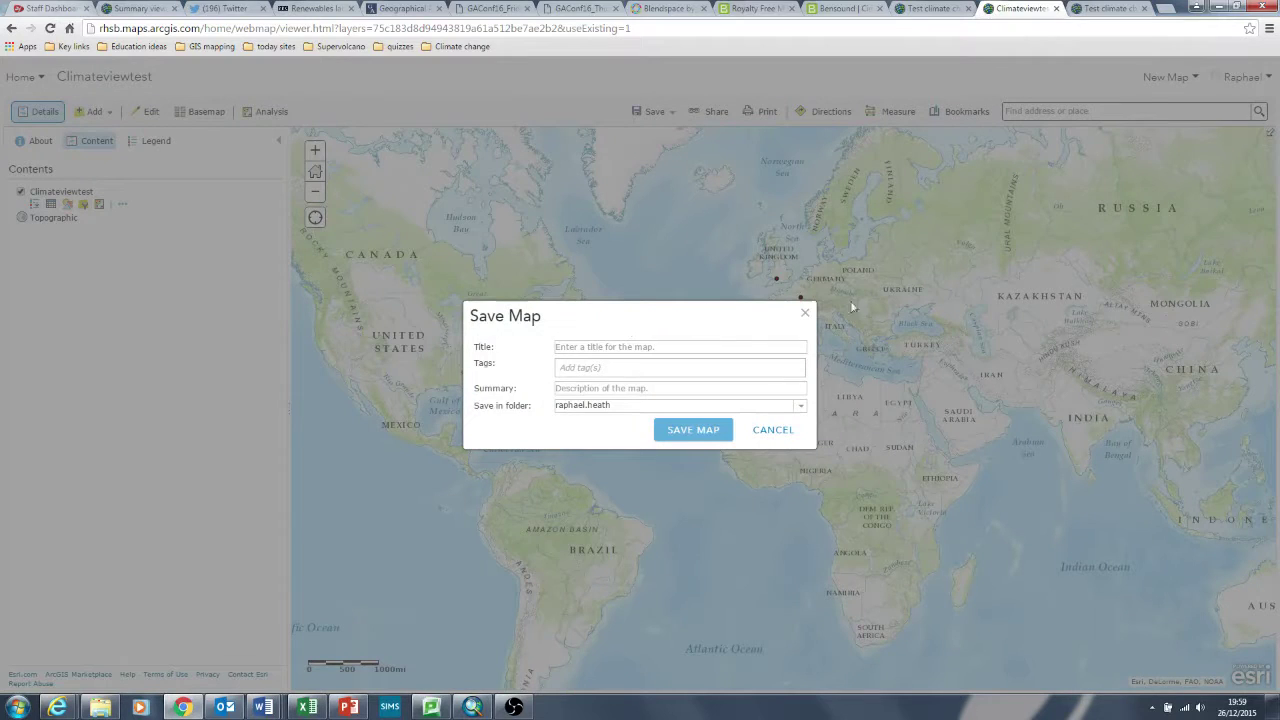
{"action": "left_click", "coordinate": [805, 313]}
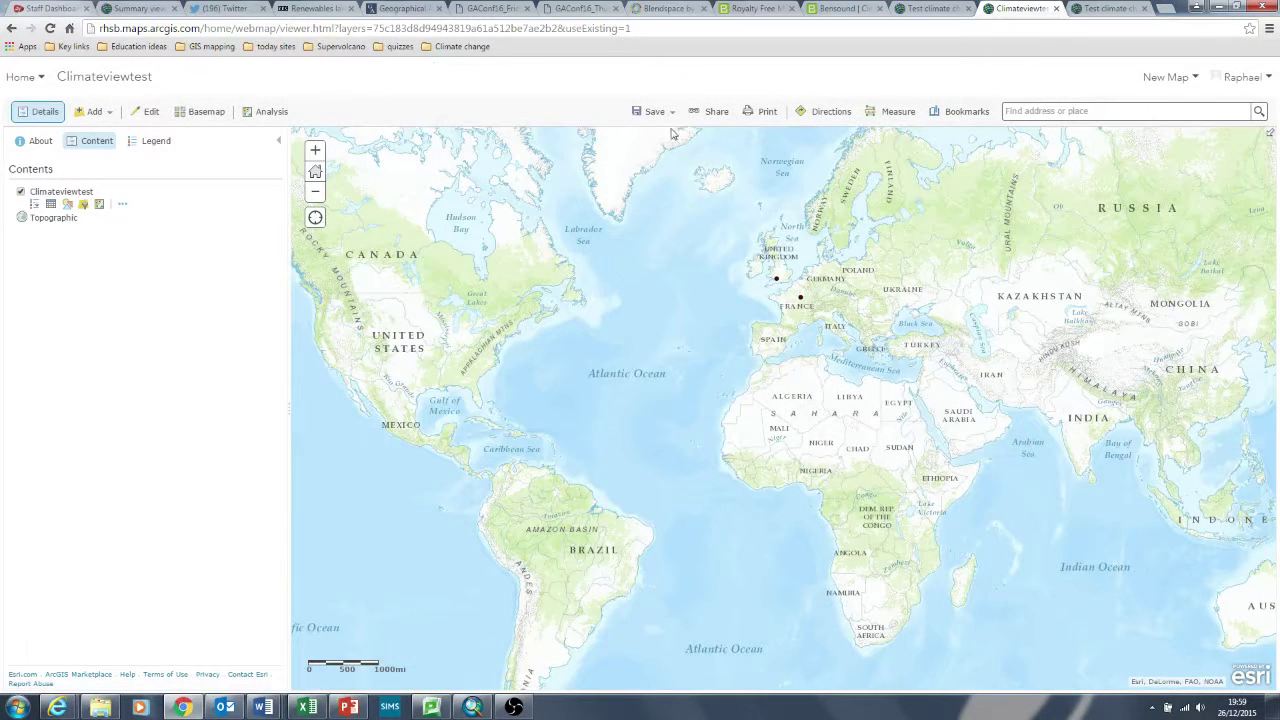
{"action": "left_click", "coordinate": [718, 114]}
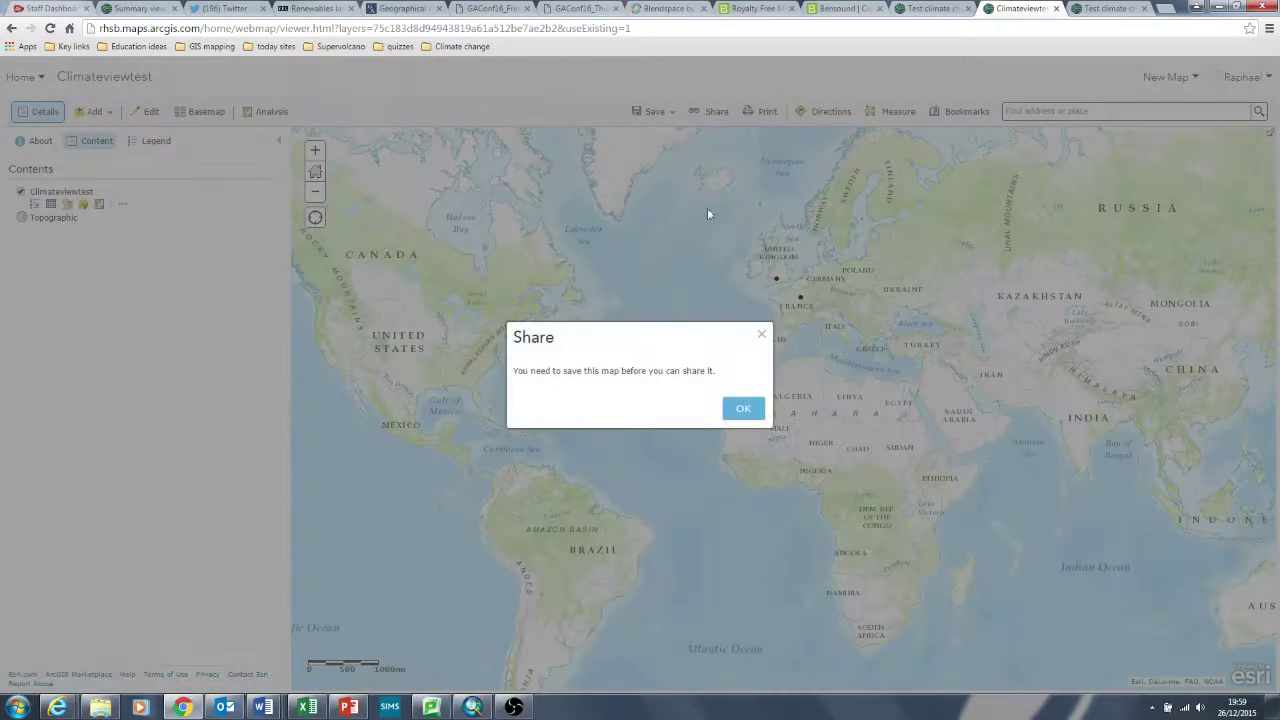
{"action": "left_click", "coordinate": [746, 408]}
{"action": "left_click", "coordinate": [654, 111]}
{"action": "left_click", "coordinate": [659, 148]}
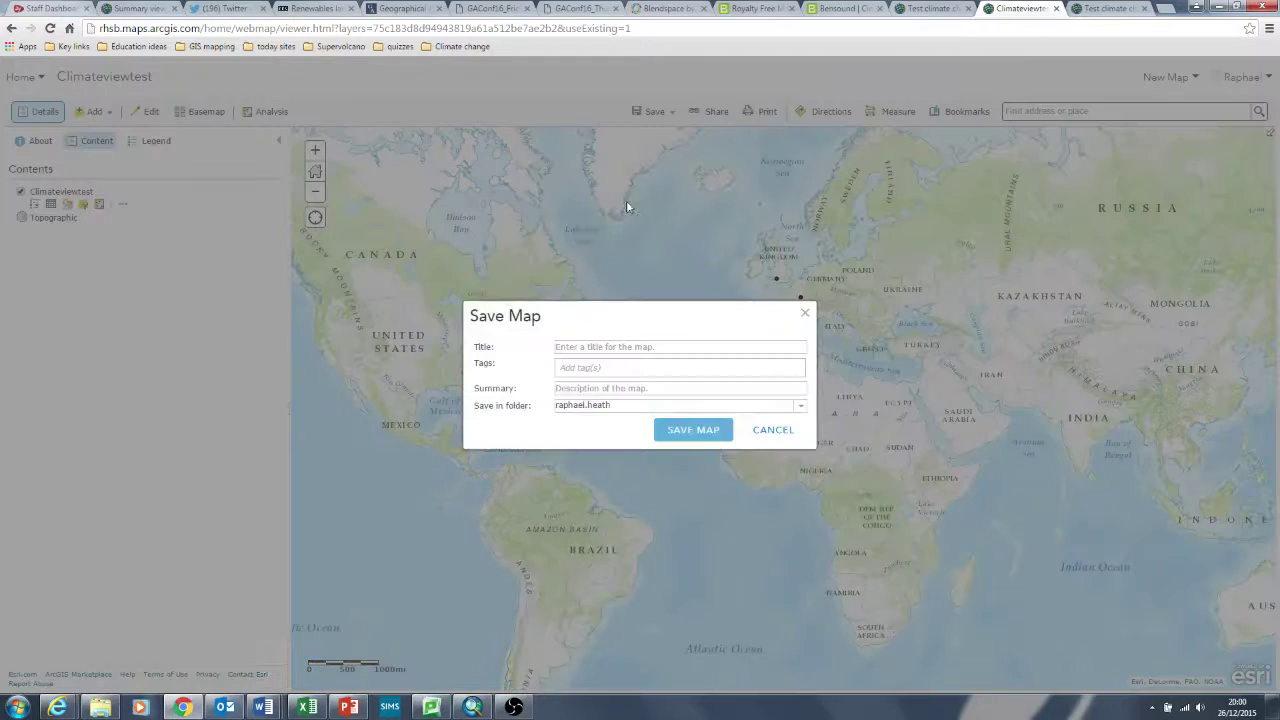
- Save the map as 'test climate', tag test, summary 'test for geo form', in the test folder
{"action": "left_click", "coordinate": [620, 346]}
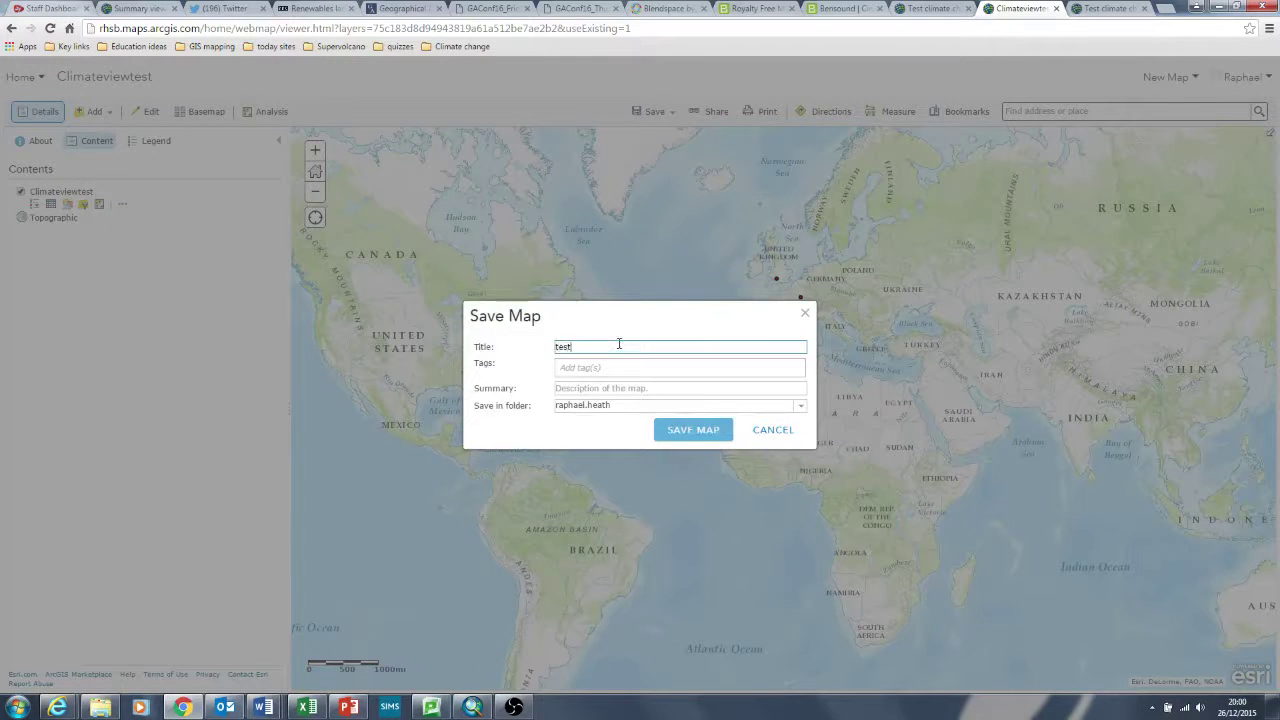
{"action": "type", "text": "test climate"}
{"action": "left_click", "coordinate": [606, 368]}
{"action": "type", "text": "test"}
{"action": "left_click", "coordinate": [573, 389]}
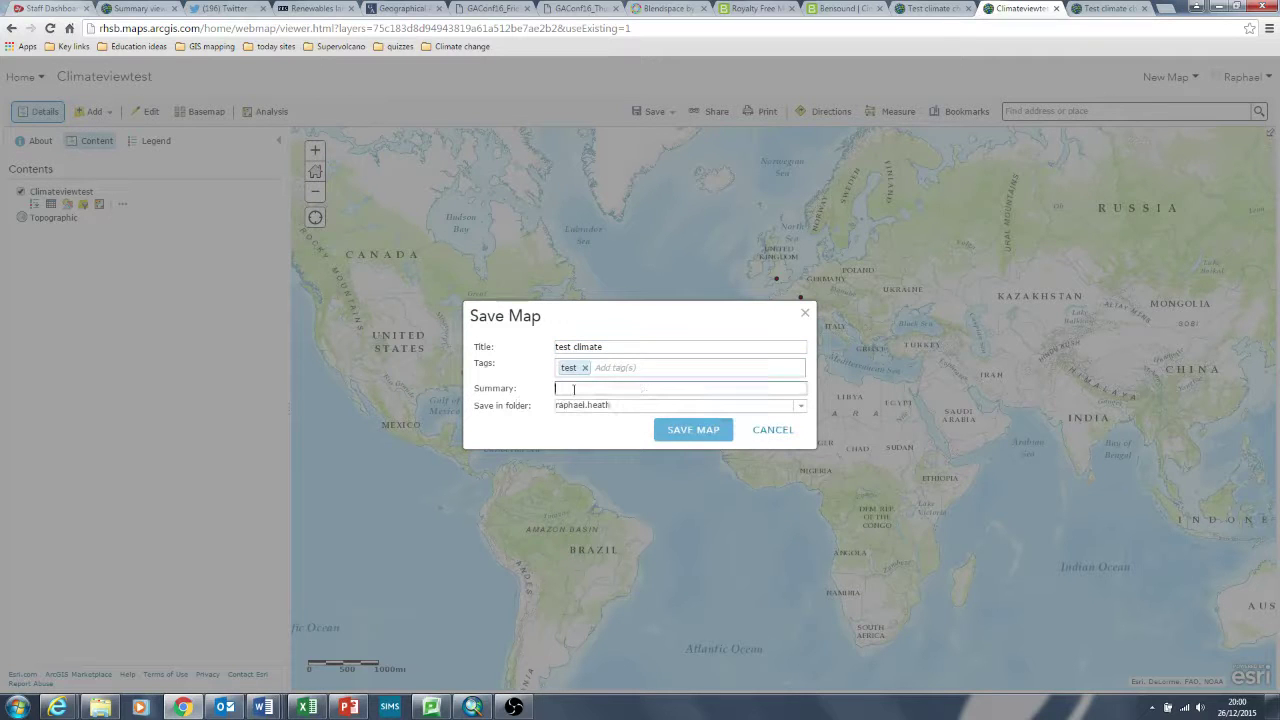
{"action": "type", "text": "test for geo form"}
{"action": "left_click", "coordinate": [643, 405]}
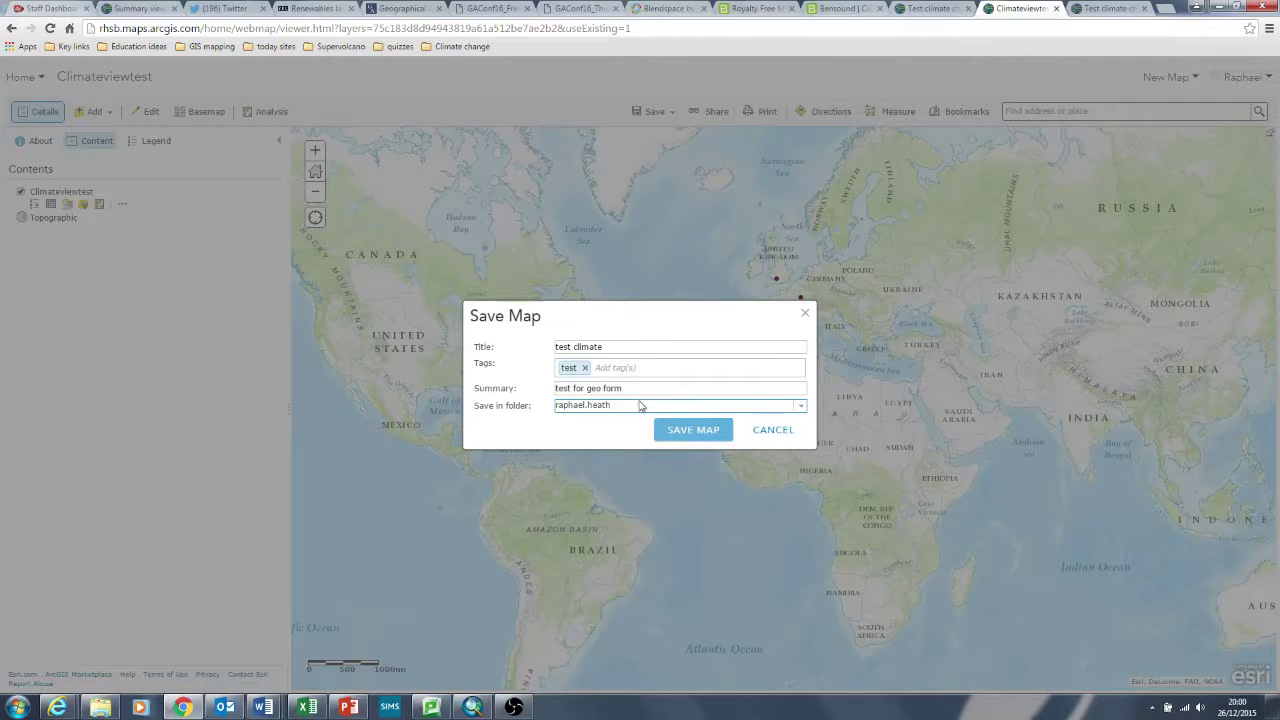
{"action": "left_click", "coordinate": [799, 408]}
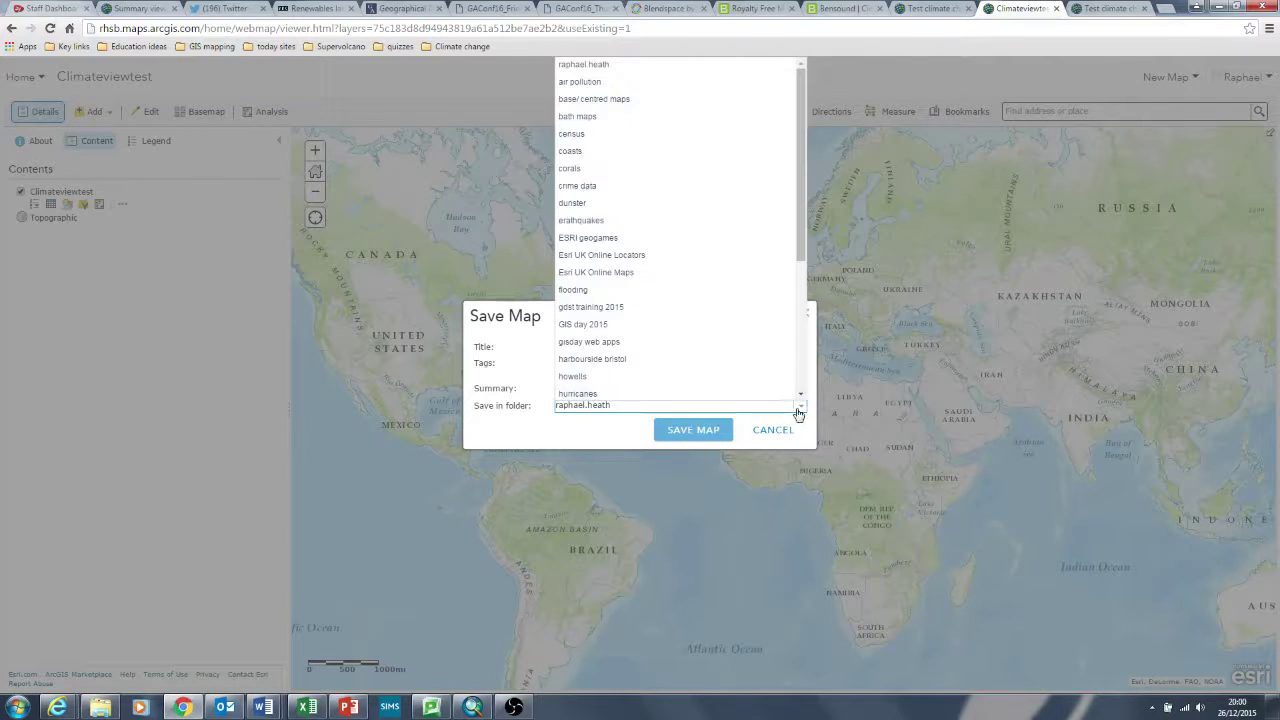
{"action": "scroll", "coordinate": [809, 312], "scroll_direction": "down", "scroll_amount": 2}
{"action": "scroll", "coordinate": [805, 315], "scroll_direction": "down", "scroll_amount": 3}
{"action": "left_click", "coordinate": [593, 347]}
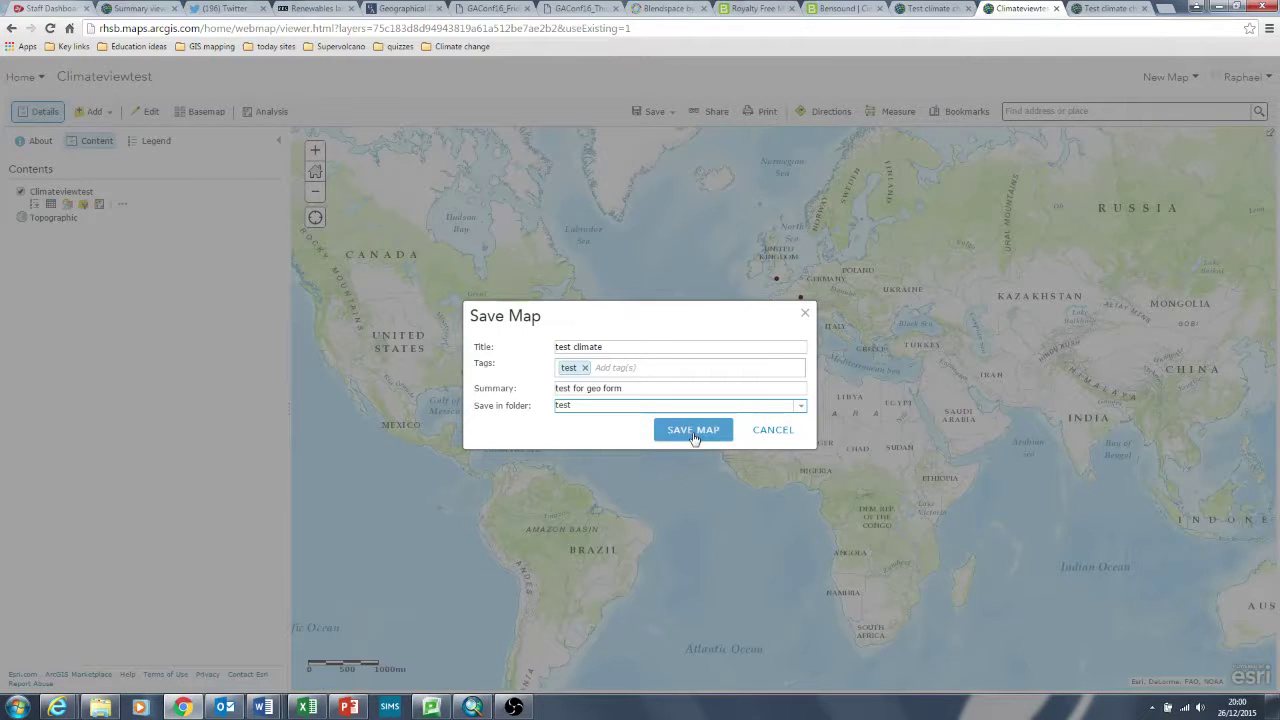
{"action": "left_click", "coordinate": [693, 431]}
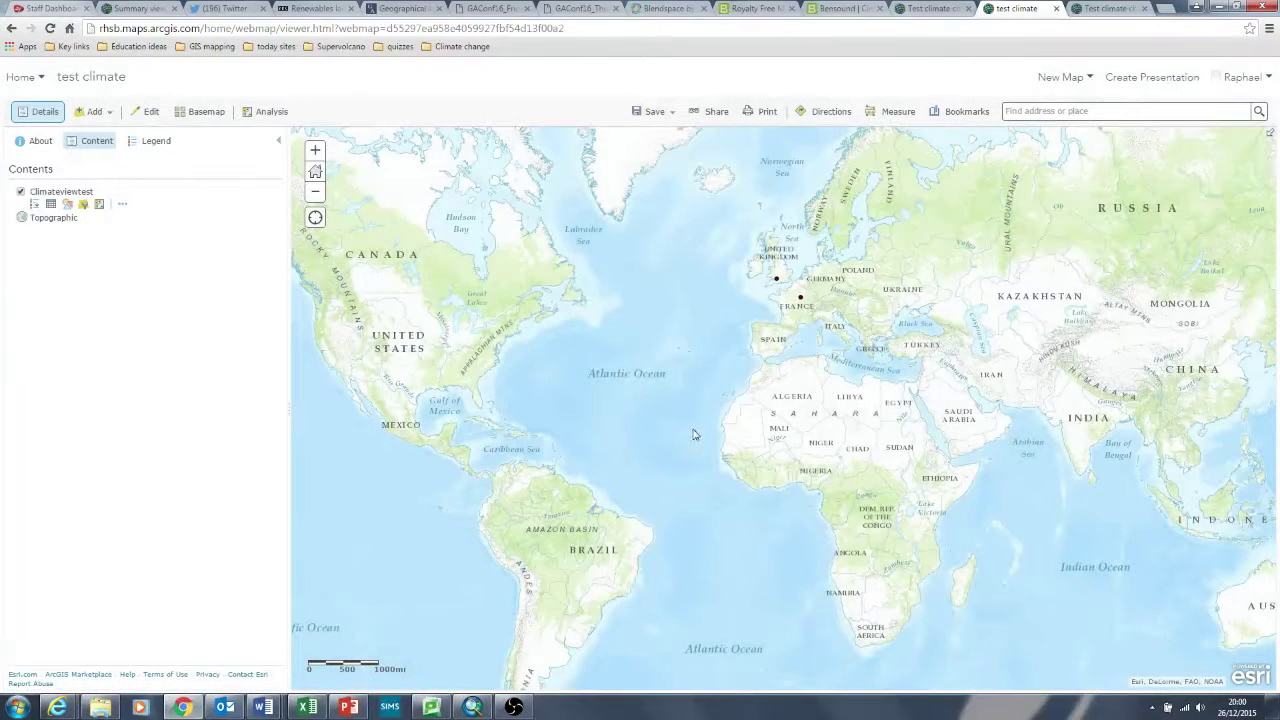
- Share the map with Everyone (public) and create a GeoForm web app from it
{"action": "left_click", "coordinate": [708, 115]}
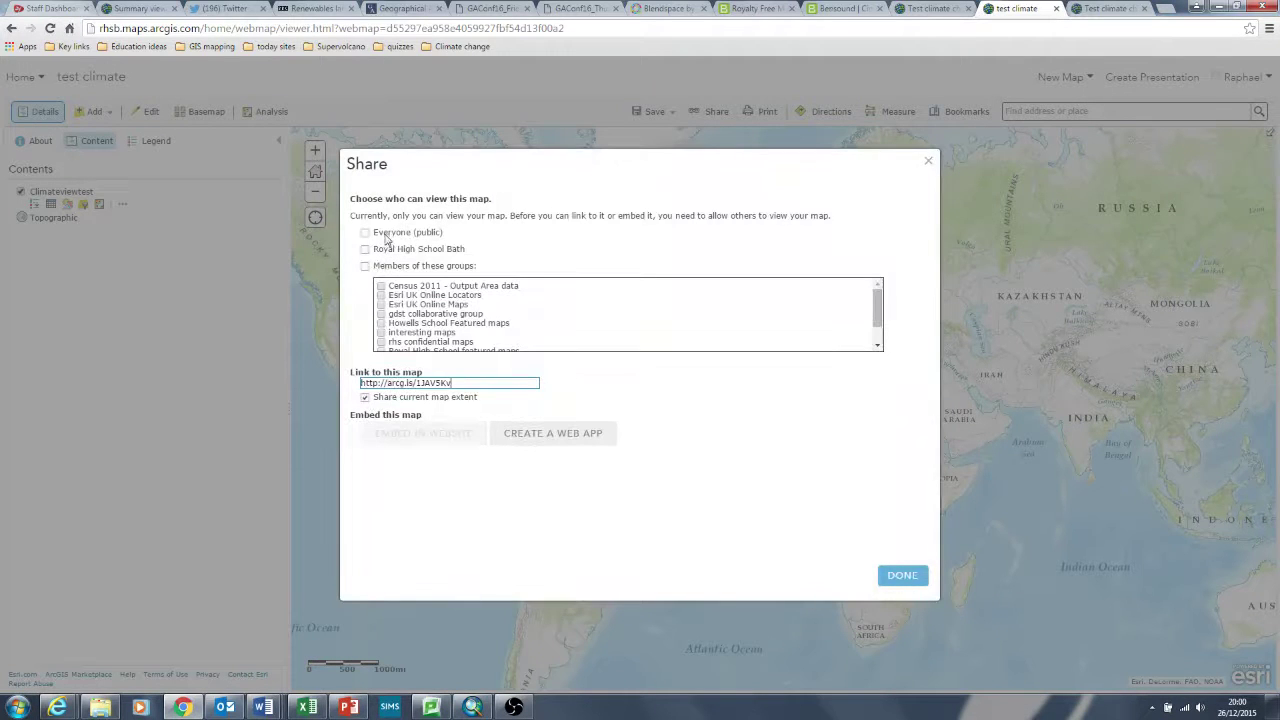
{"action": "left_click", "coordinate": [386, 234]}
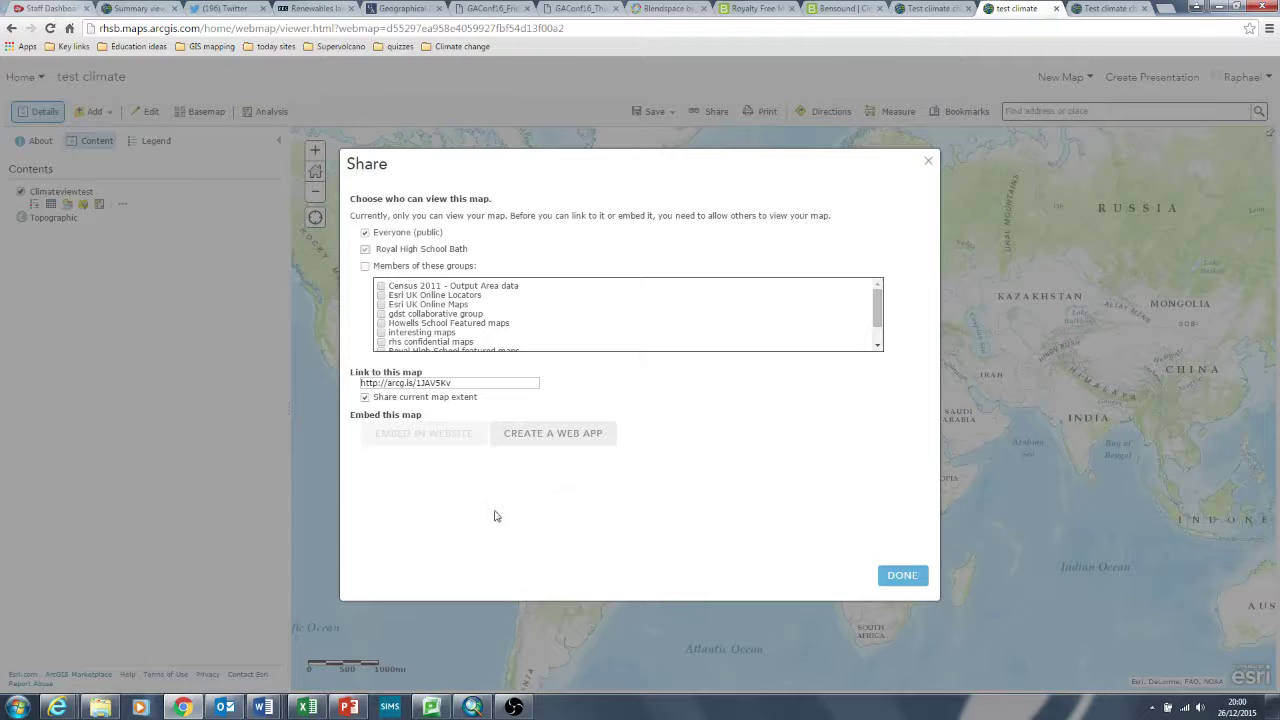
{"action": "left_click", "coordinate": [559, 447]}
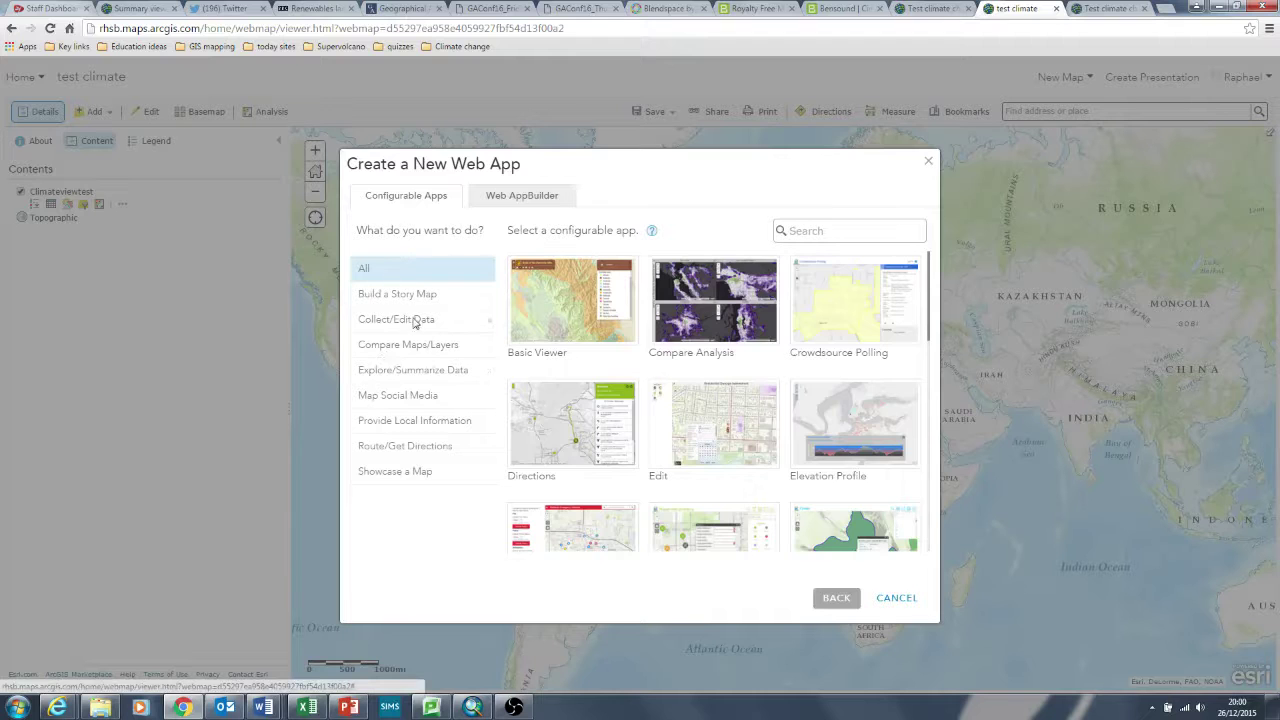
{"action": "left_click", "coordinate": [414, 320]}
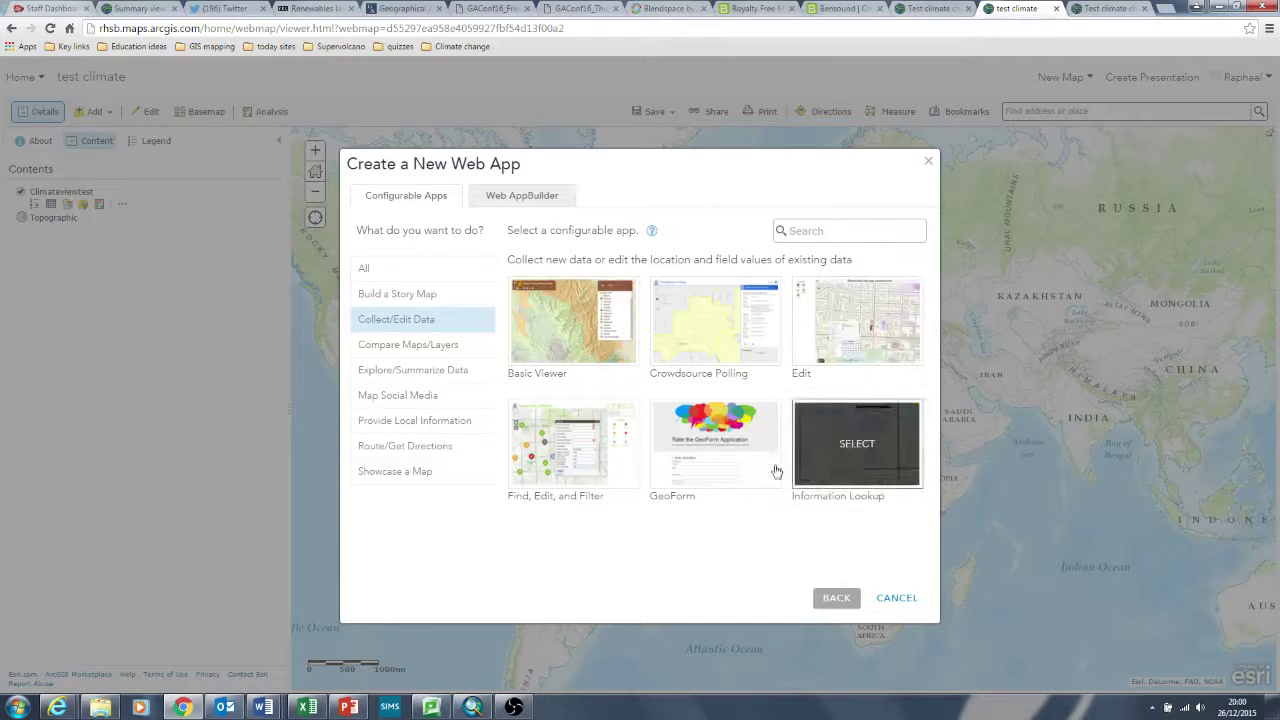
{"action": "left_click", "coordinate": [719, 452]}
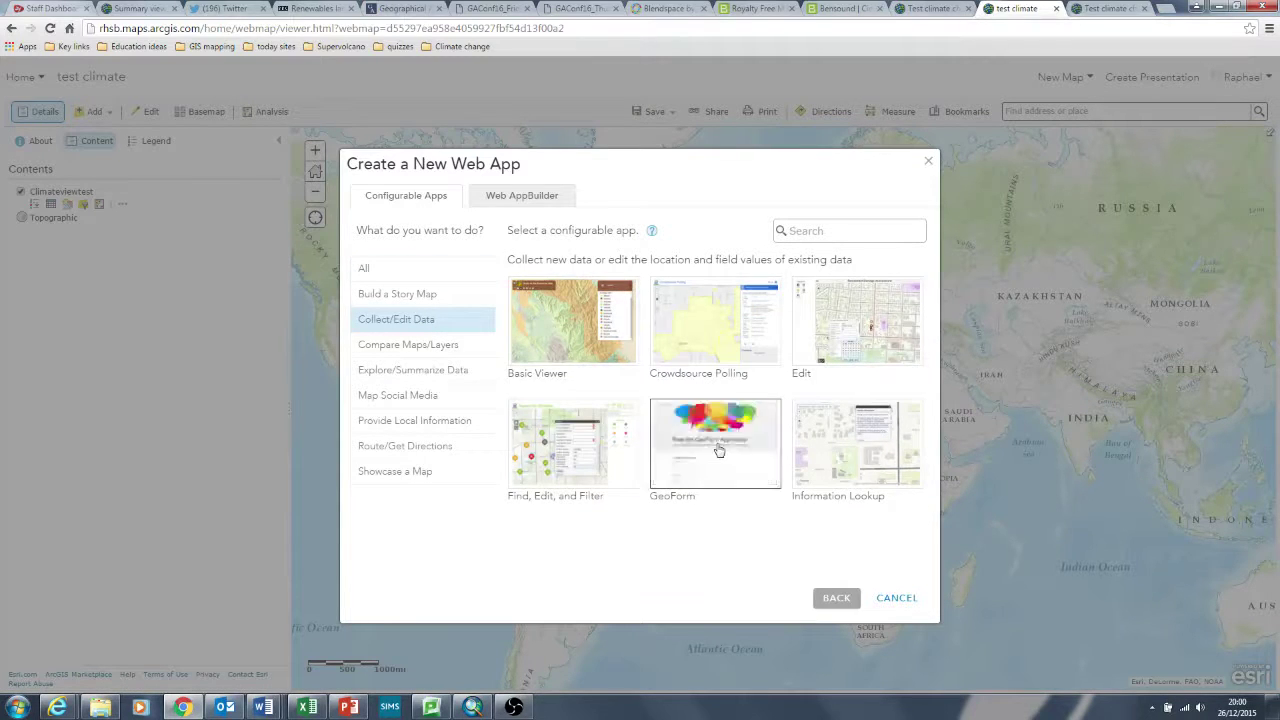
{"action": "left_click", "coordinate": [868, 540]}
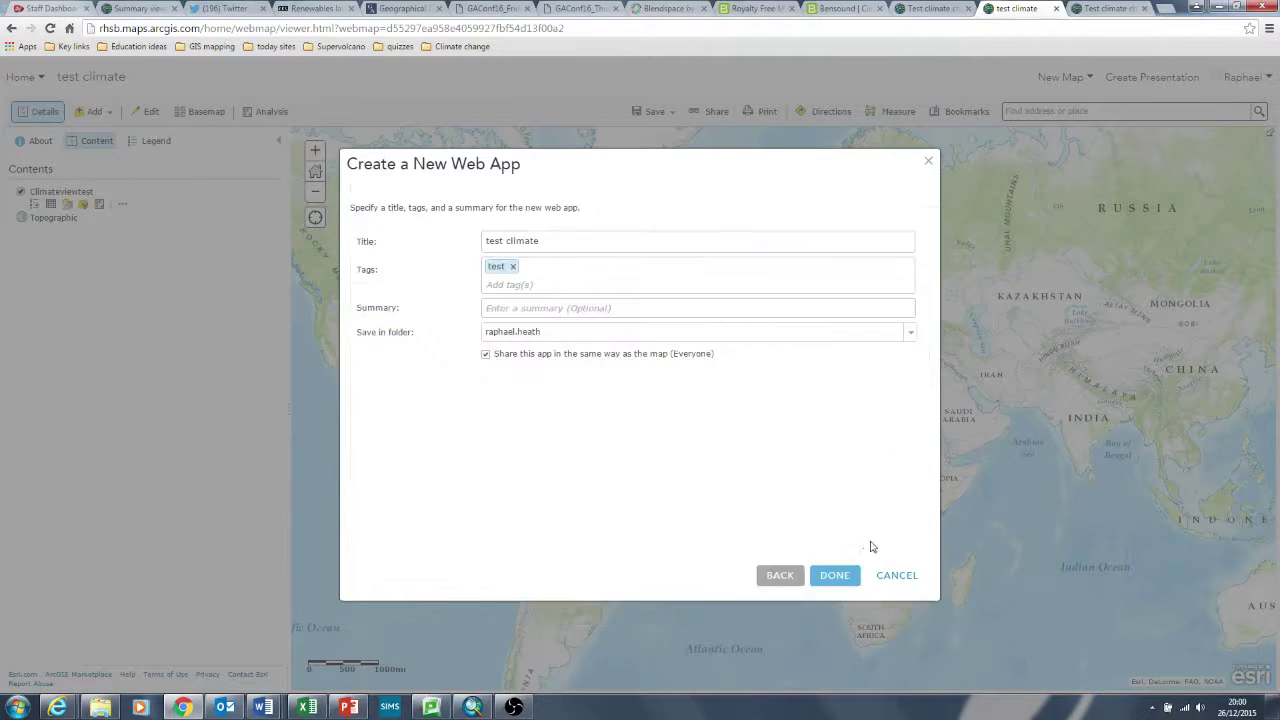
- Title the app 'test geo form climate', add a summary, and save it in the test folder
{"action": "left_click", "coordinate": [507, 241]}
{"action": "type", "text": "geo"}
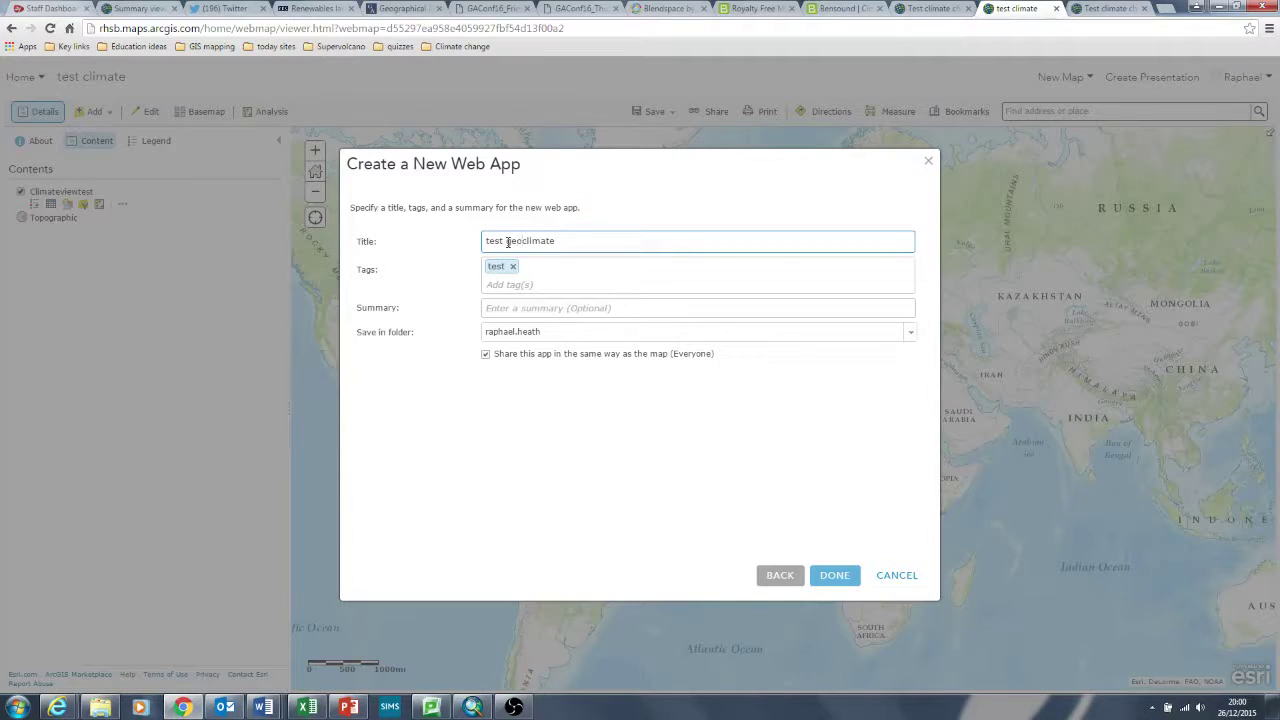
{"action": "type", "text": " form"}
{"action": "left_click", "coordinate": [494, 310]}
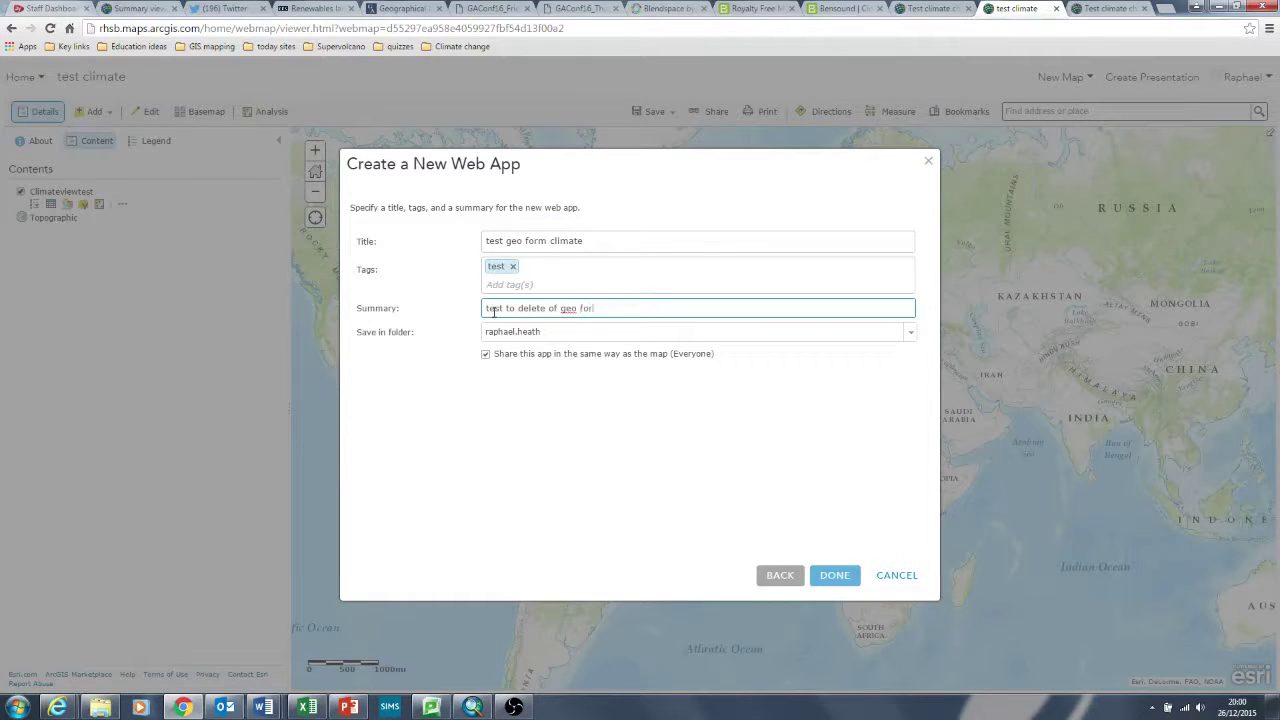
{"action": "left_click", "coordinate": [556, 333]}
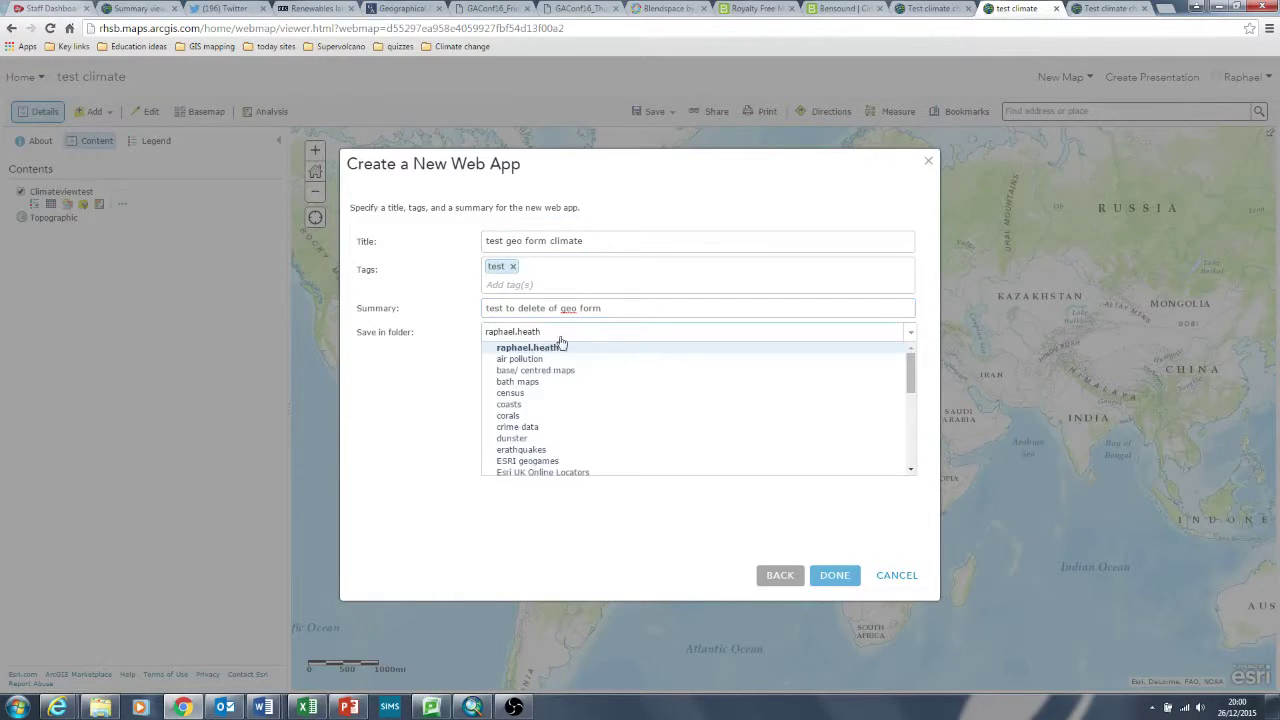
{"action": "left_click", "coordinate": [918, 379]}
{"action": "left_click", "coordinate": [910, 331]}
{"action": "left_click_drag", "start_coordinate": [912, 372], "coordinate": [884, 466]}
{"action": "left_click", "coordinate": [689, 437]}
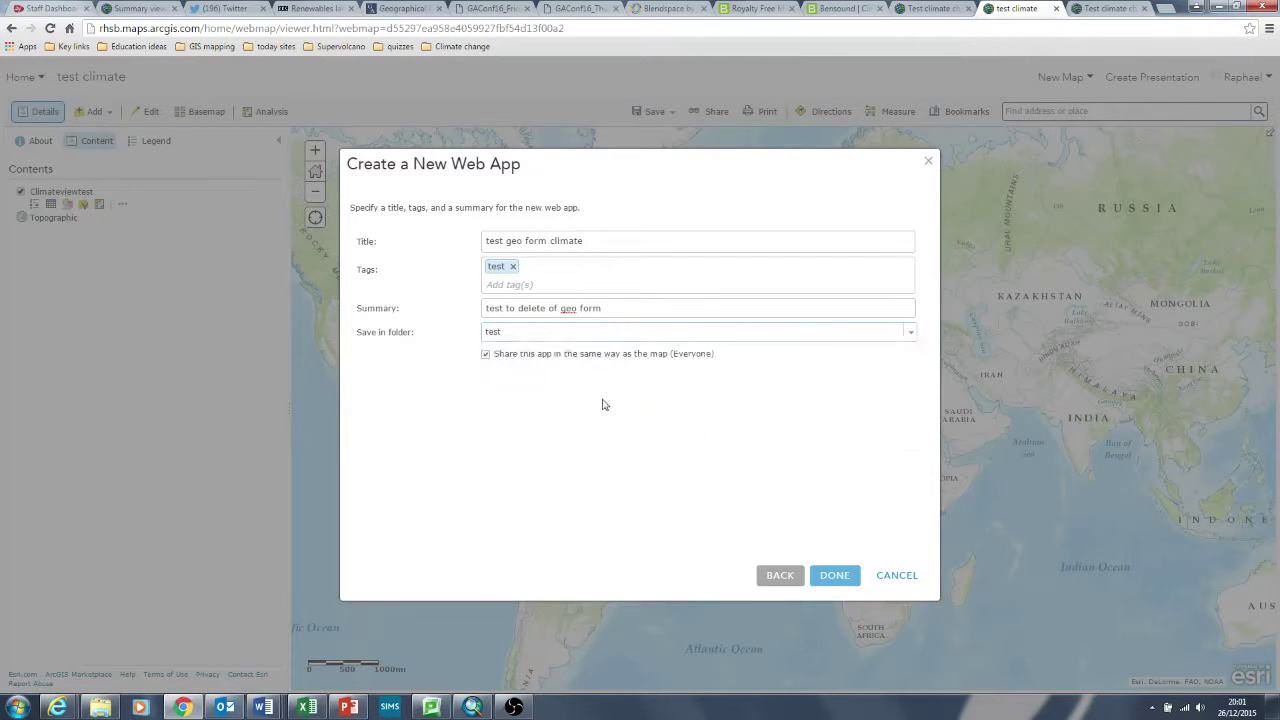
{"action": "left_click", "coordinate": [840, 578]}
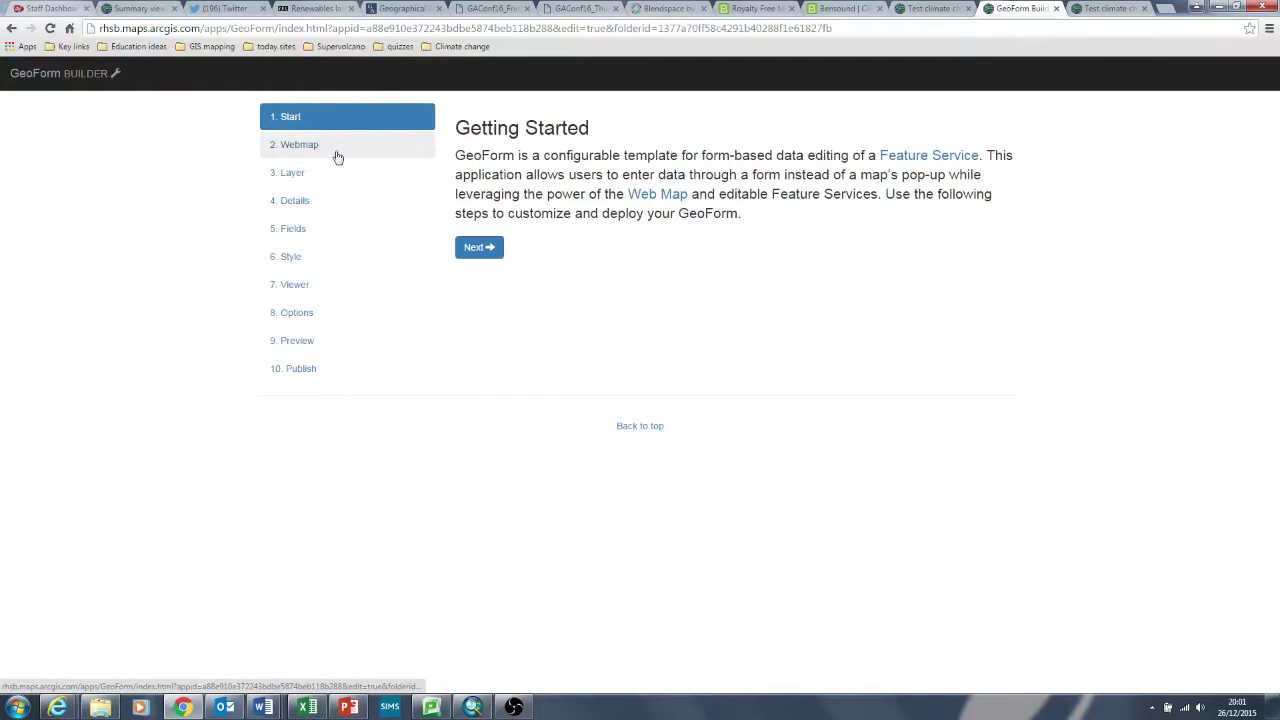
- Use the test climate webmap's Climate change survey test layer for the form and continue
{"action": "left_click", "coordinate": [480, 248]}
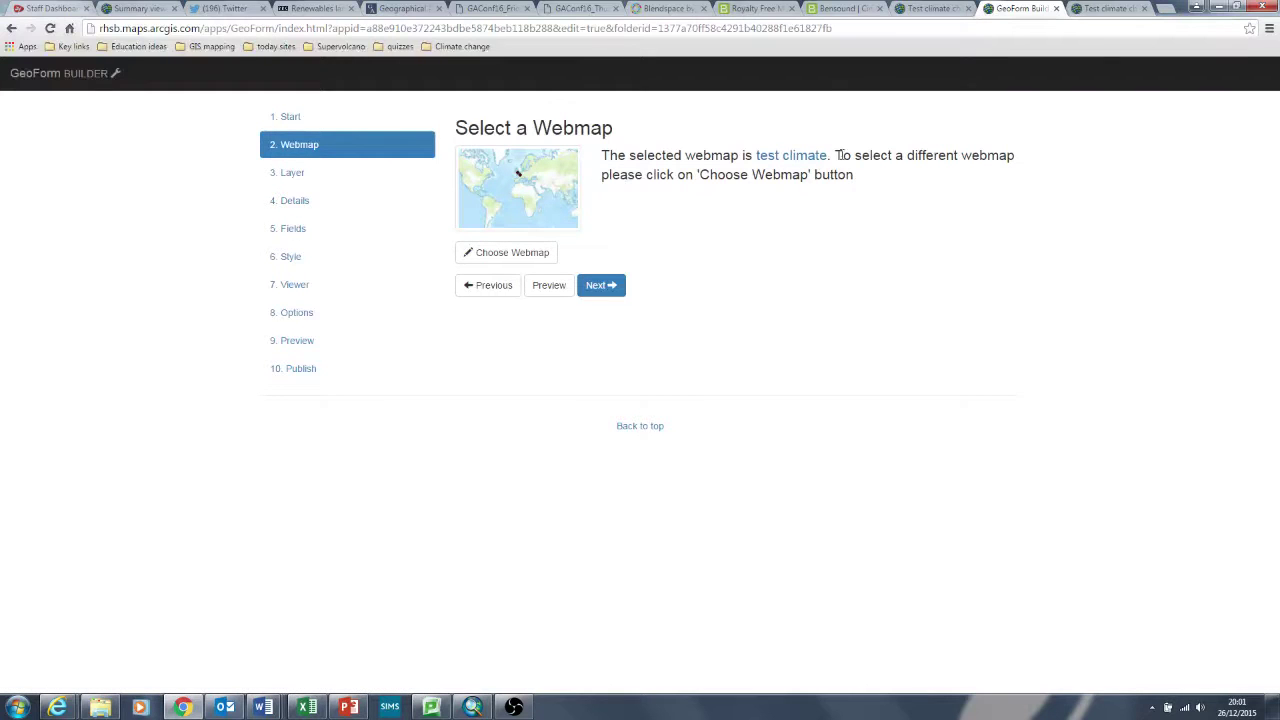
{"action": "left_click", "coordinate": [612, 286]}
{"action": "left_click", "coordinate": [596, 209]}
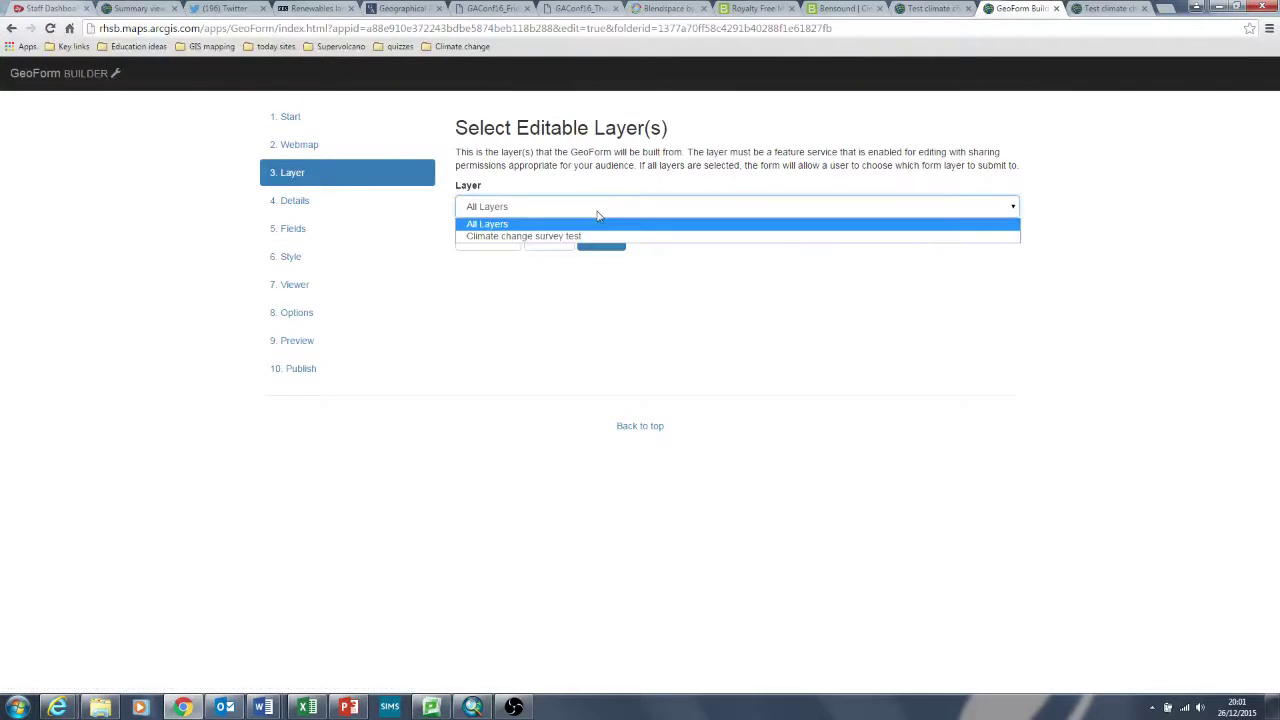
{"action": "left_click", "coordinate": [549, 237]}
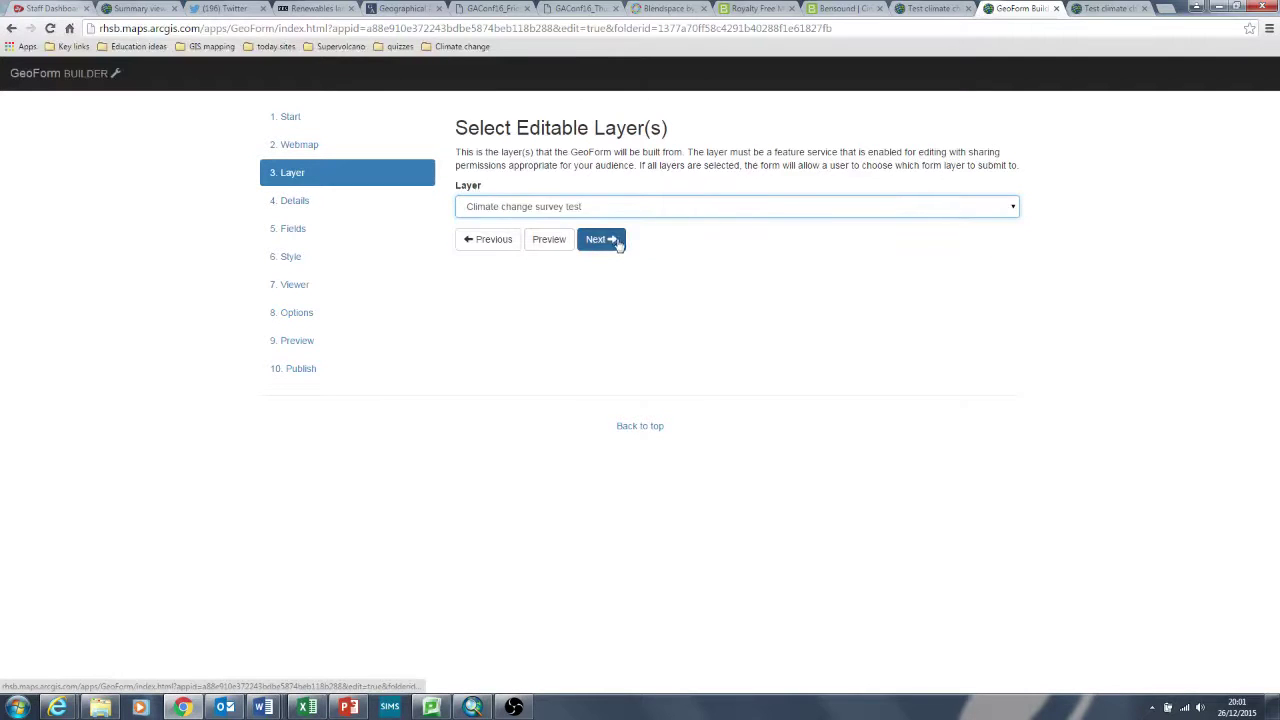
{"action": "left_click", "coordinate": [612, 243]}
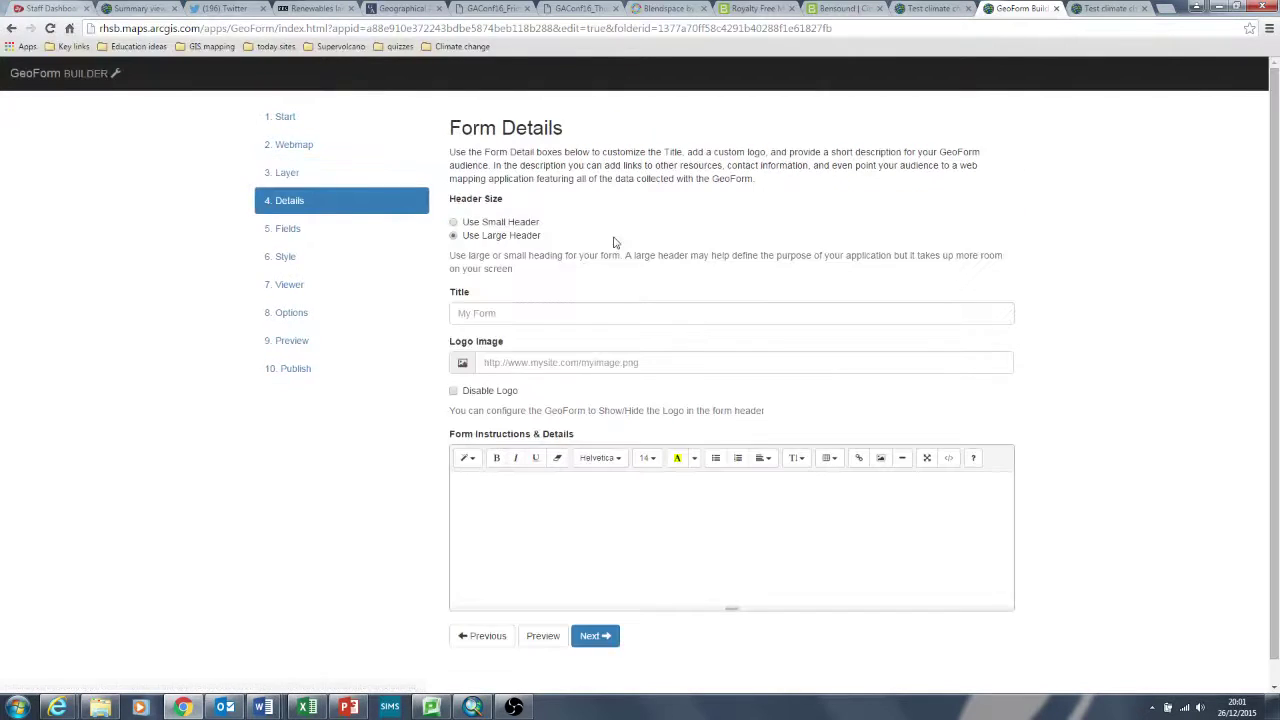
- Title the form 'test climate' with instructions 'This is a test form', then continue
{"action": "left_click", "coordinate": [488, 313]}
{"action": "type", "text": "test climate"}
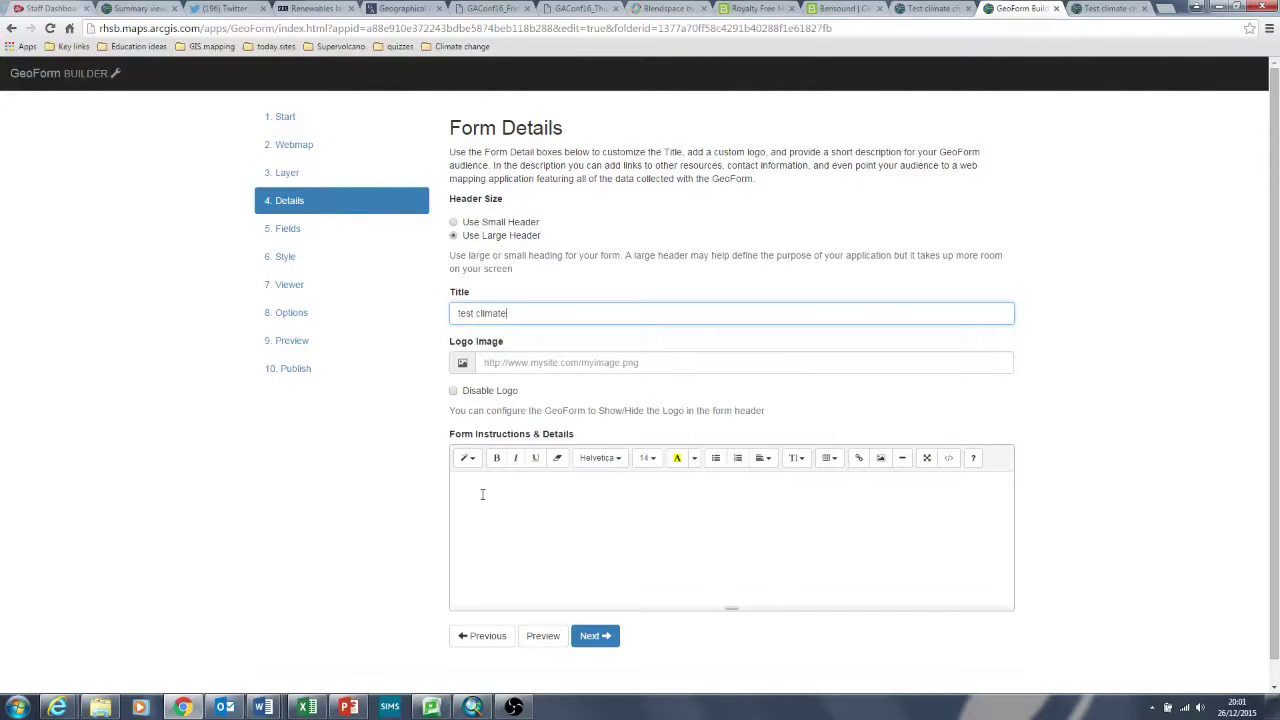
{"action": "left_click", "coordinate": [482, 494]}
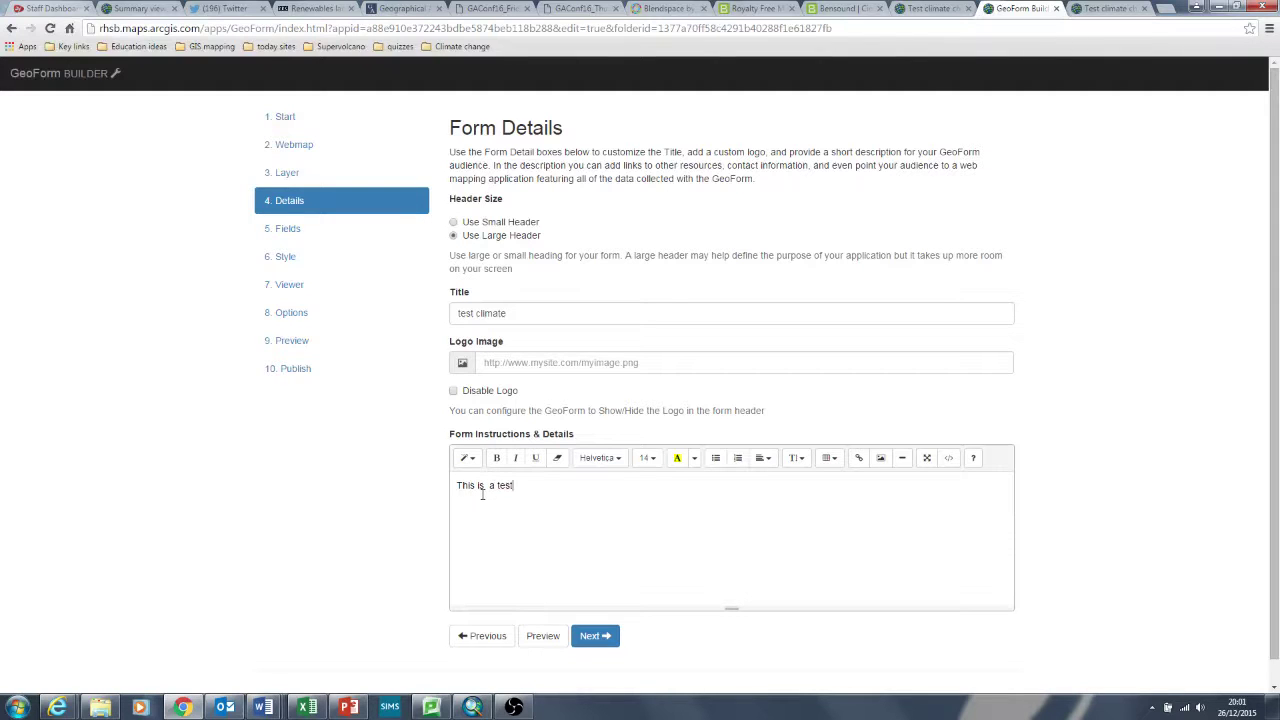
{"action": "left_click", "coordinate": [597, 637]}
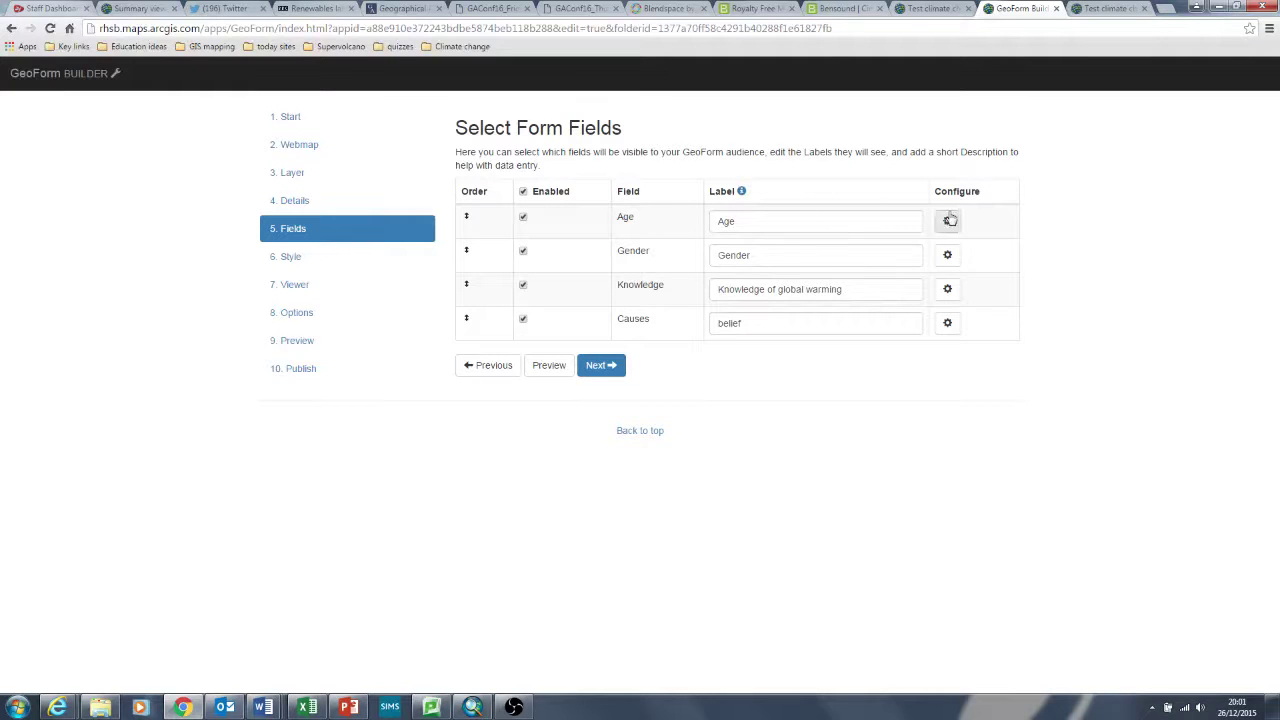
- Relabel the Age field as 'Age in years' and review its help text settings
{"action": "left_click", "coordinate": [825, 224]}
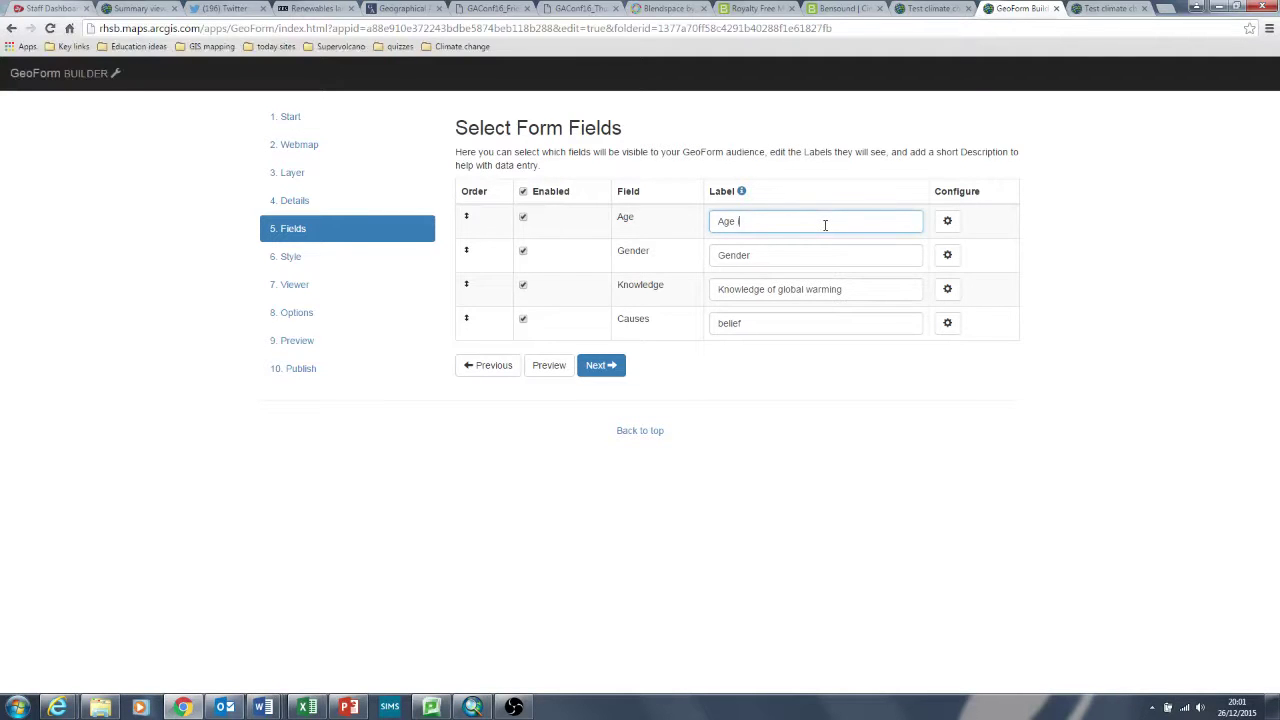
{"action": "left_click", "coordinate": [948, 222]}
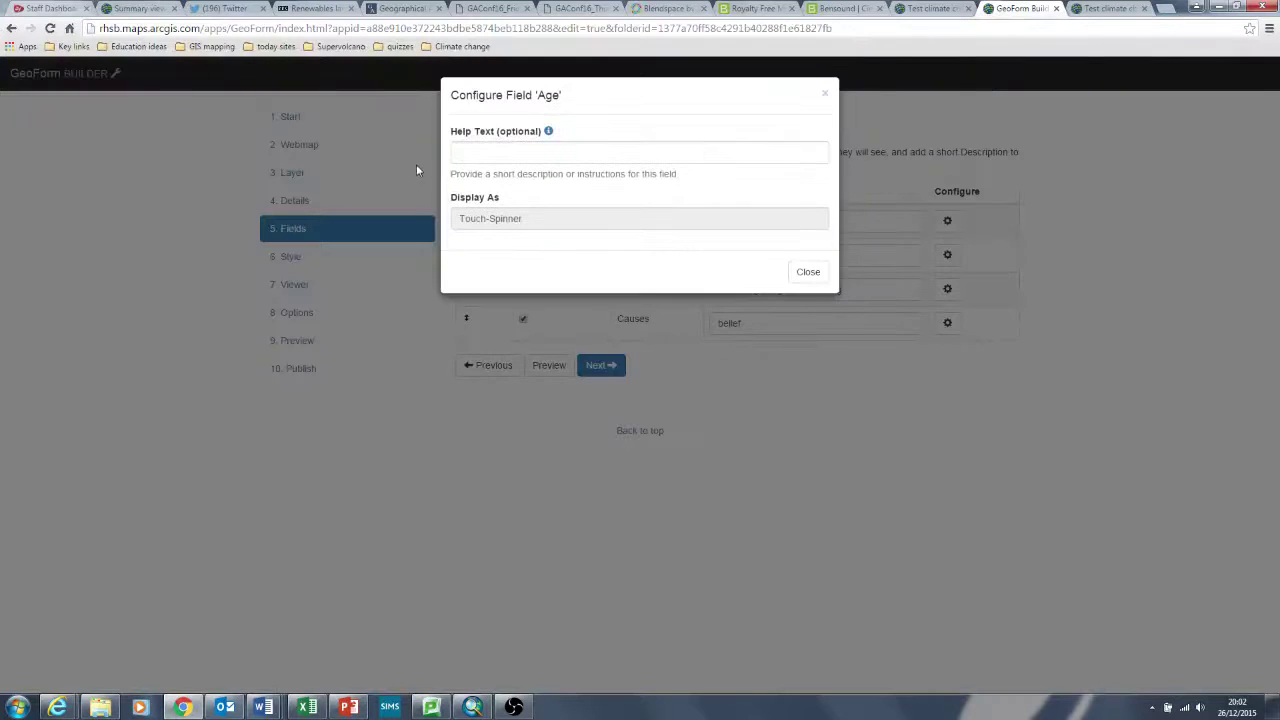
{"action": "left_click", "coordinate": [508, 154]}
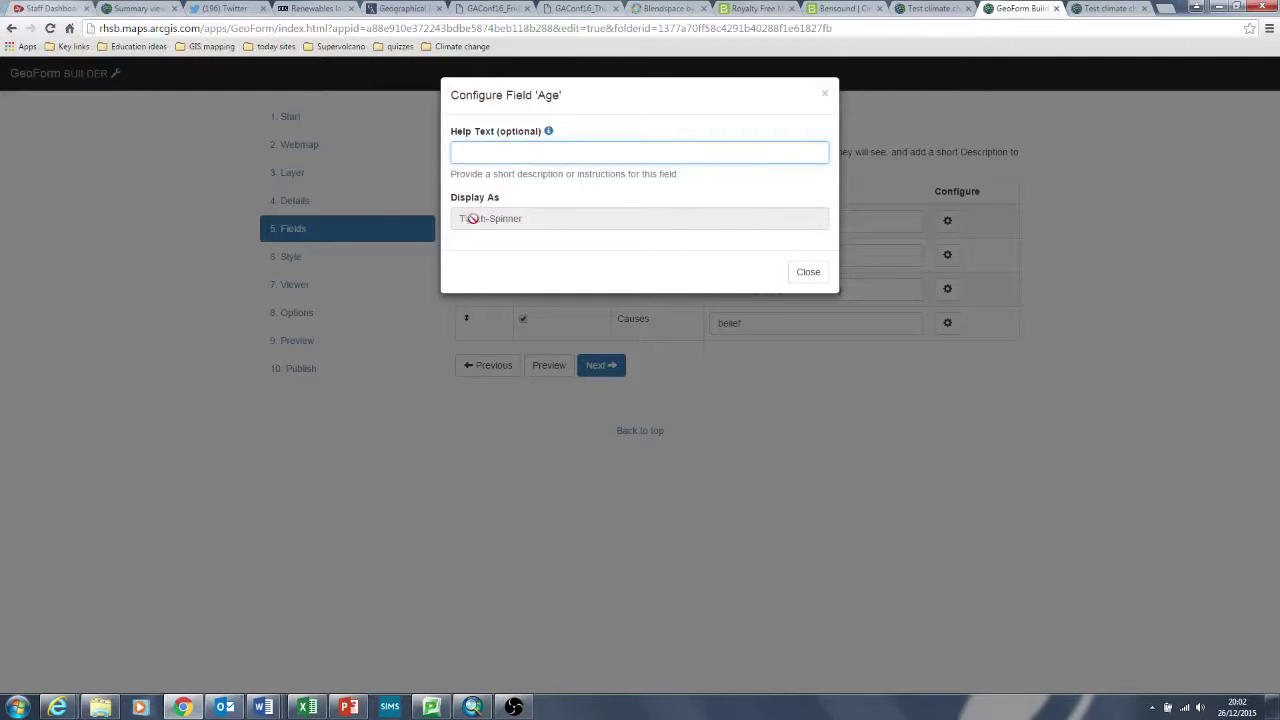
{"action": "left_click", "coordinate": [812, 275]}
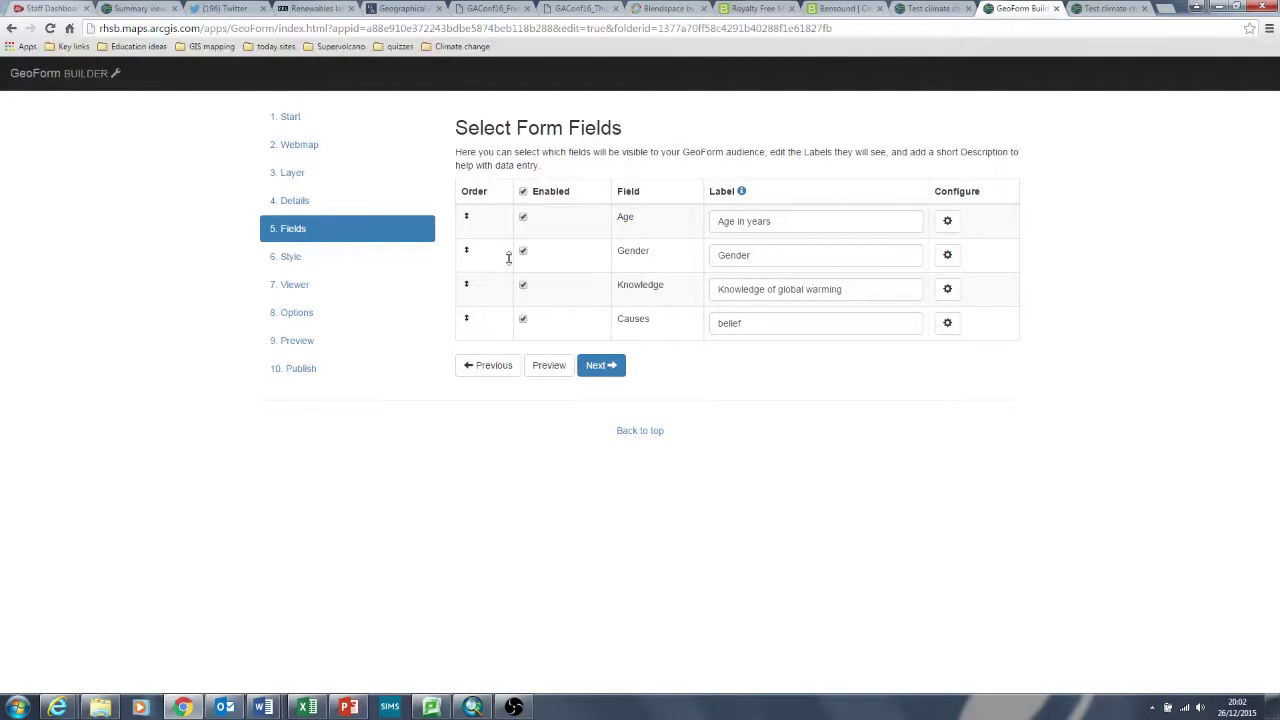
- Display the Gender field as radio buttons
{"action": "left_click", "coordinate": [799, 264]}
{"action": "left_click", "coordinate": [950, 256]}
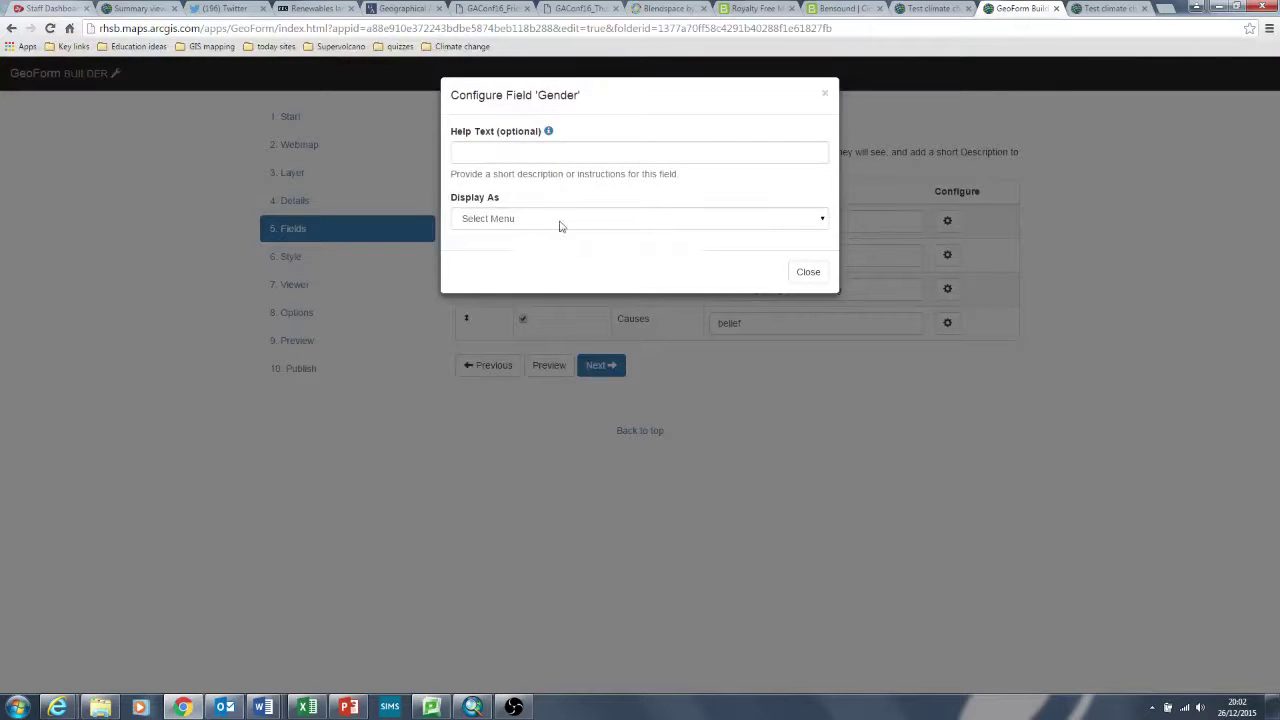
{"action": "left_click", "coordinate": [563, 222]}
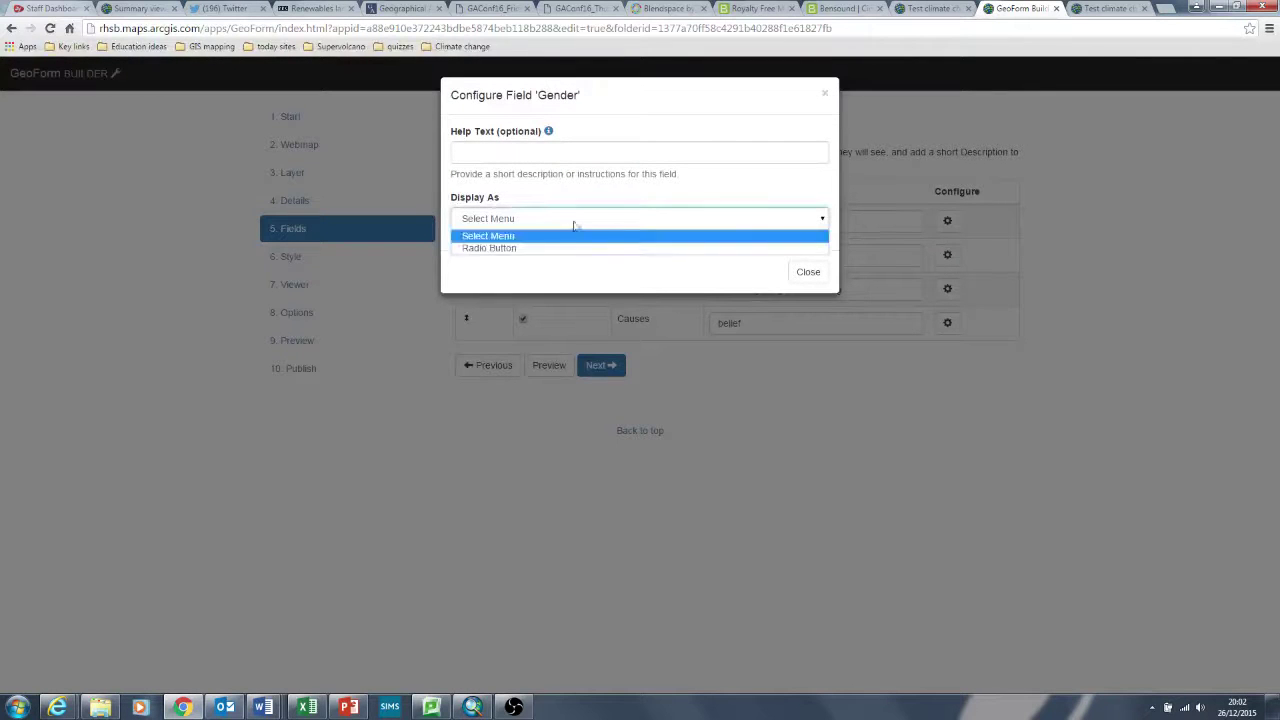
{"action": "left_click", "coordinate": [627, 249]}
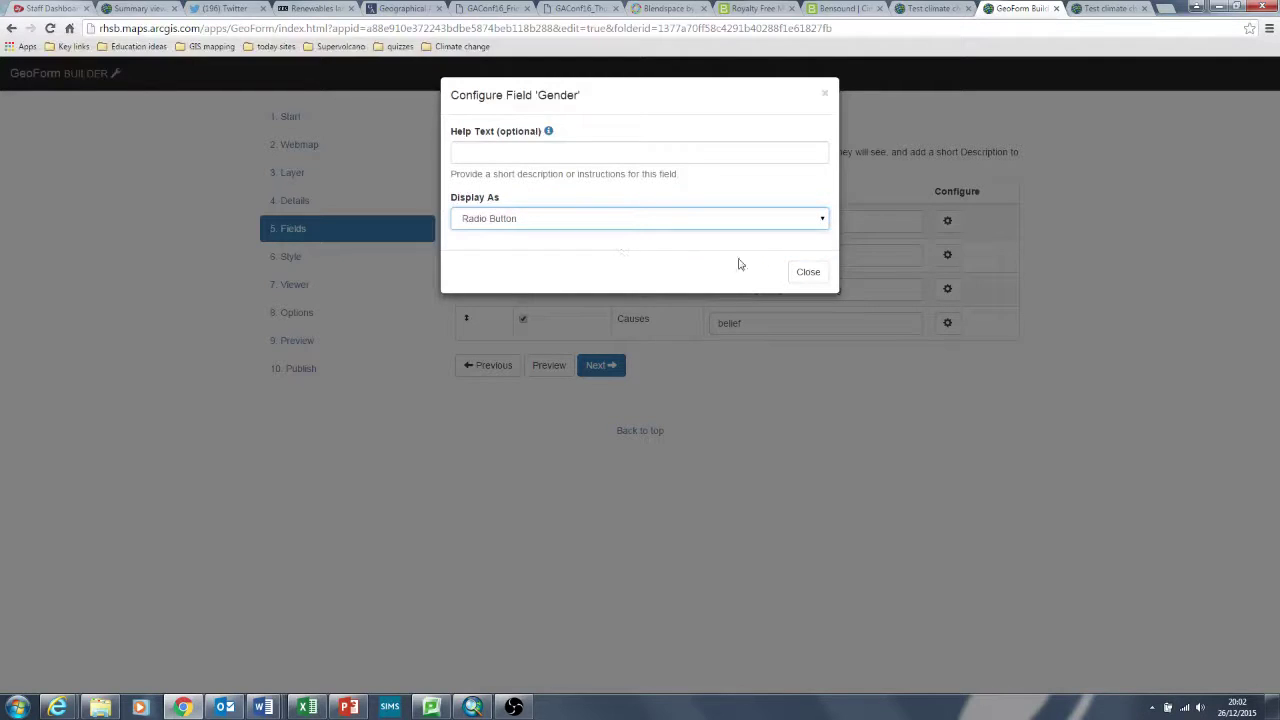
{"action": "left_click", "coordinate": [807, 272]}
- Make Knowledge a Filter Select list and keep Causes as a plain select menu
{"action": "left_click", "coordinate": [947, 289]}
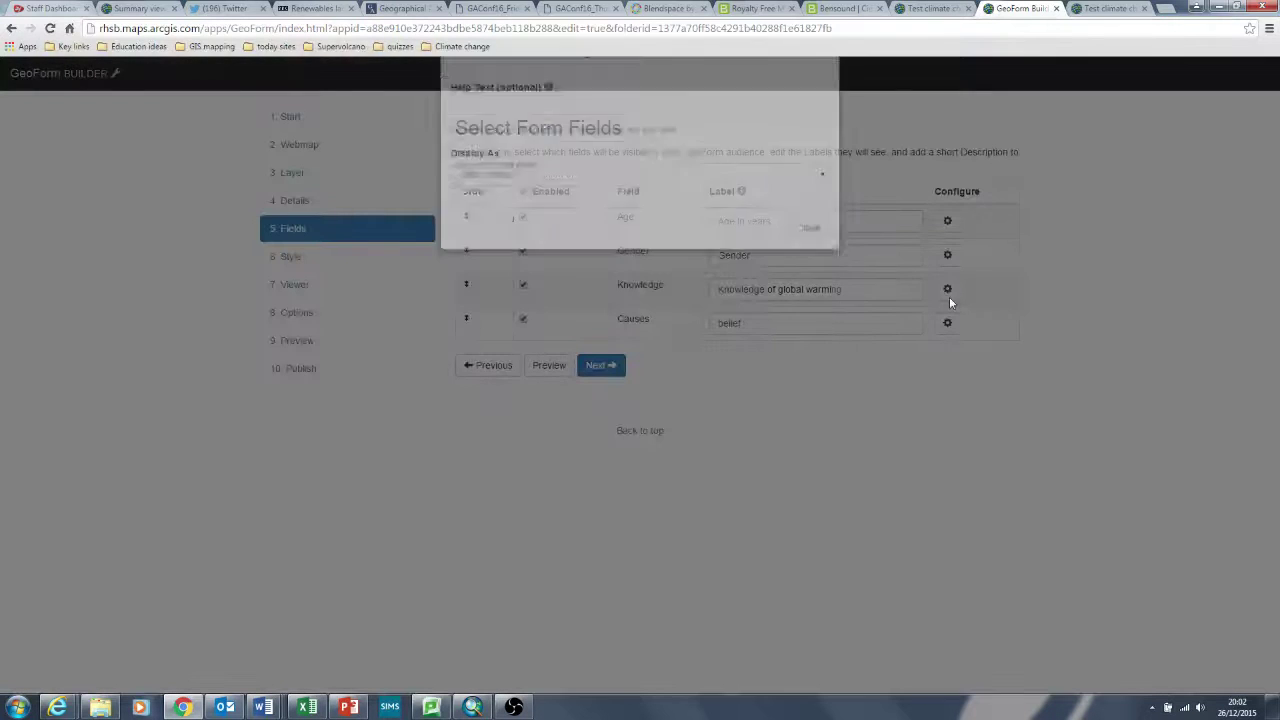
{"action": "left_click", "coordinate": [530, 218]}
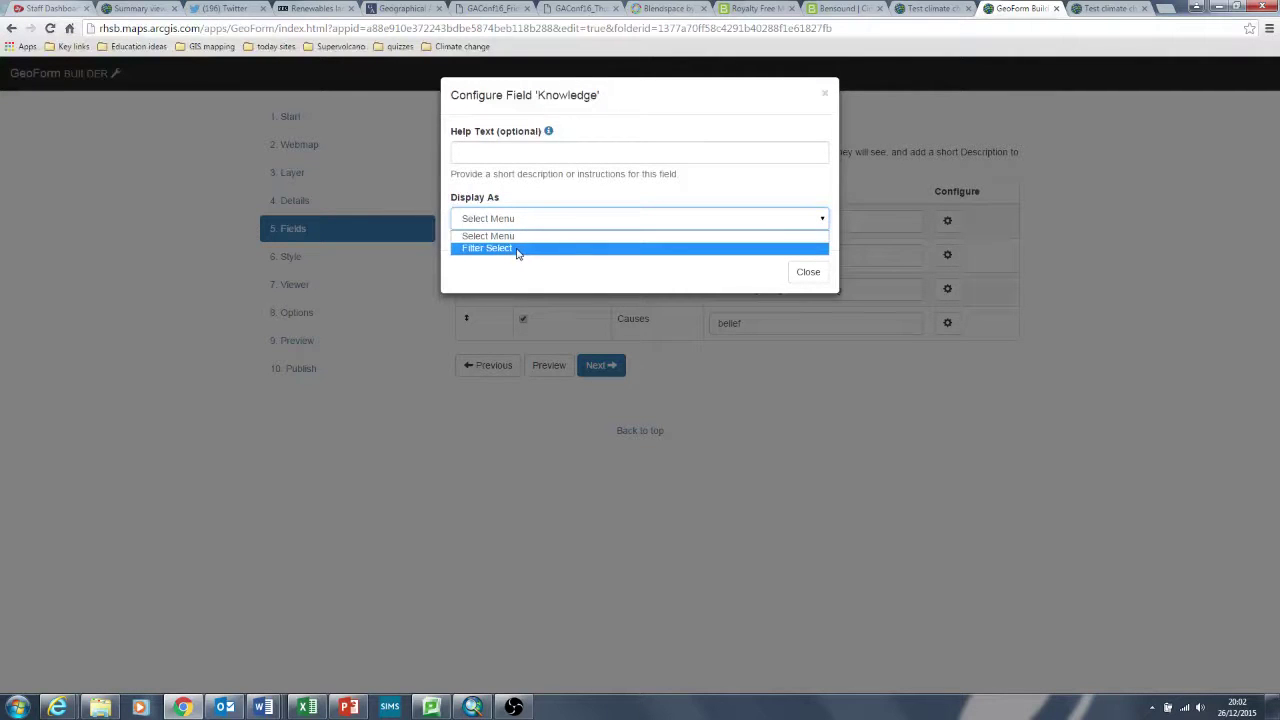
{"action": "left_click", "coordinate": [517, 249]}
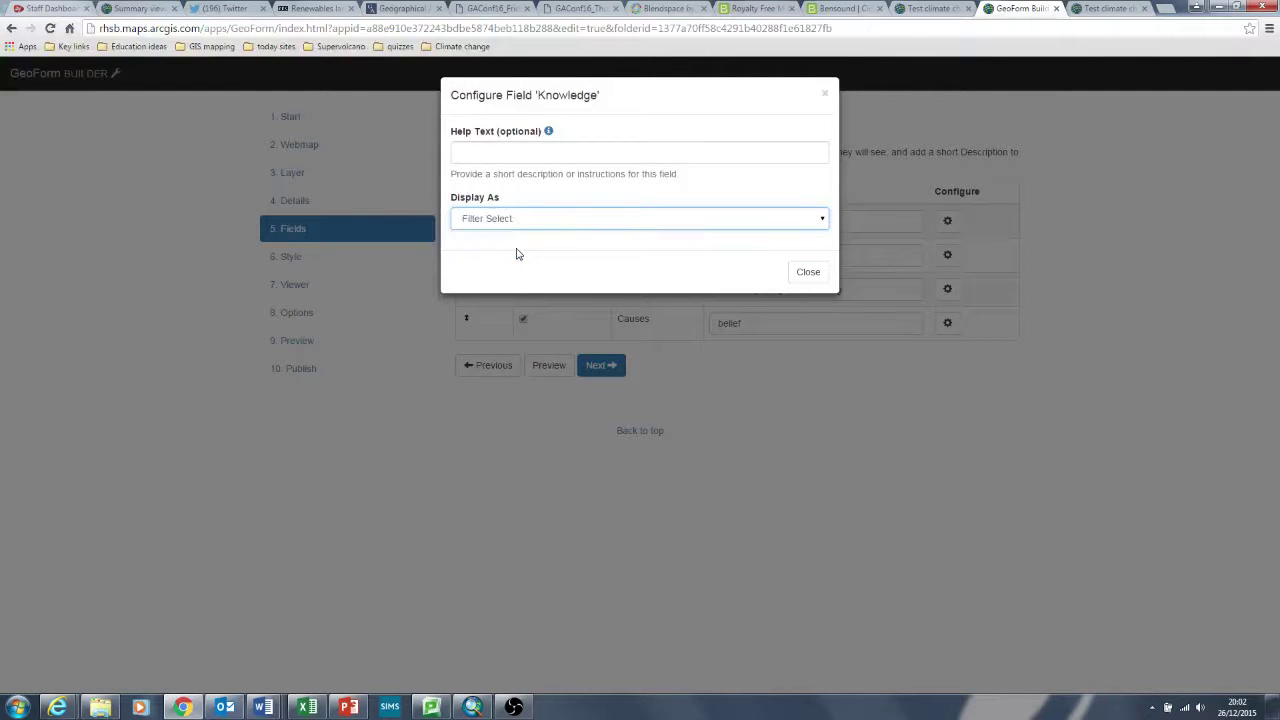
{"action": "left_click", "coordinate": [808, 273]}
{"action": "left_click", "coordinate": [947, 323]}
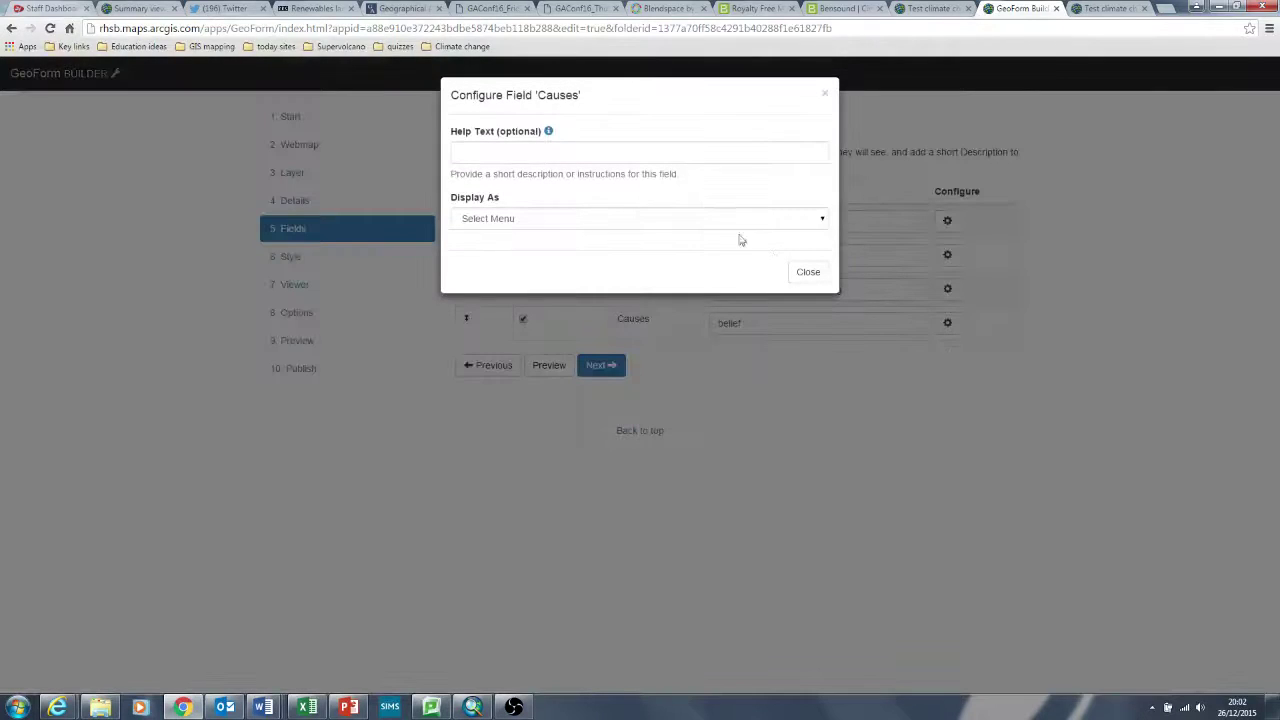
{"action": "left_click", "coordinate": [689, 222]}
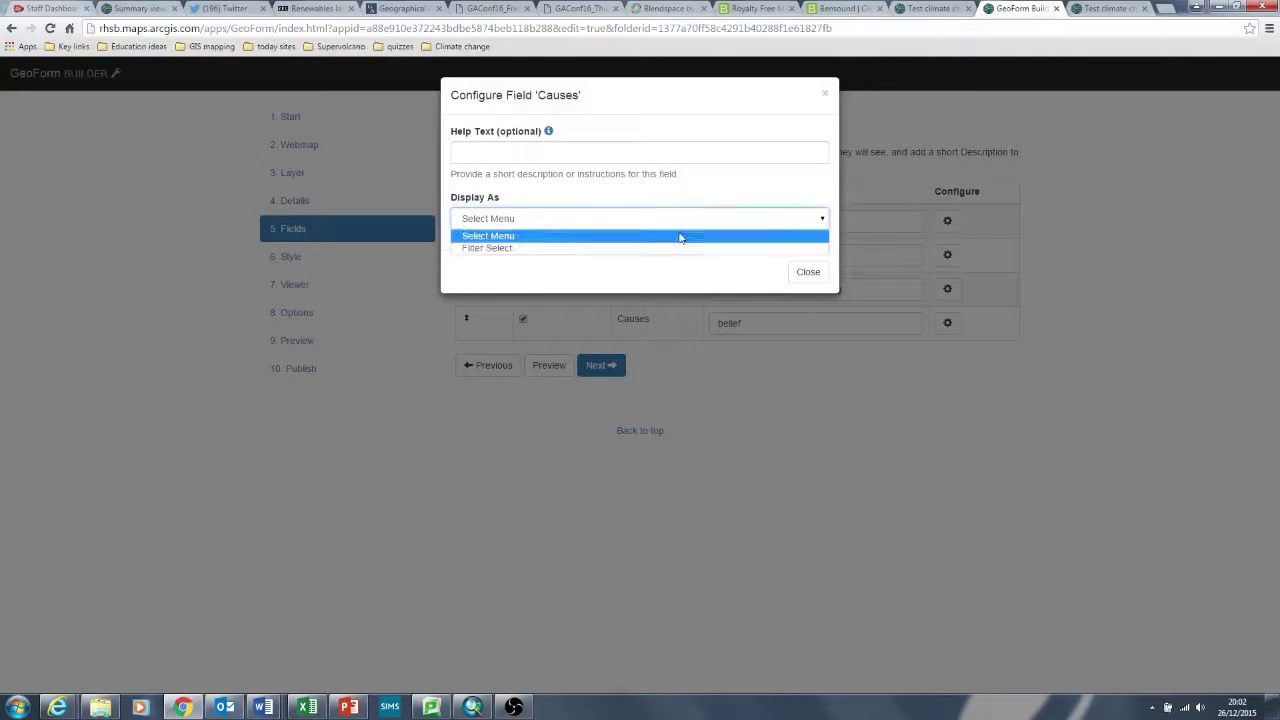
{"action": "left_click", "coordinate": [594, 238]}
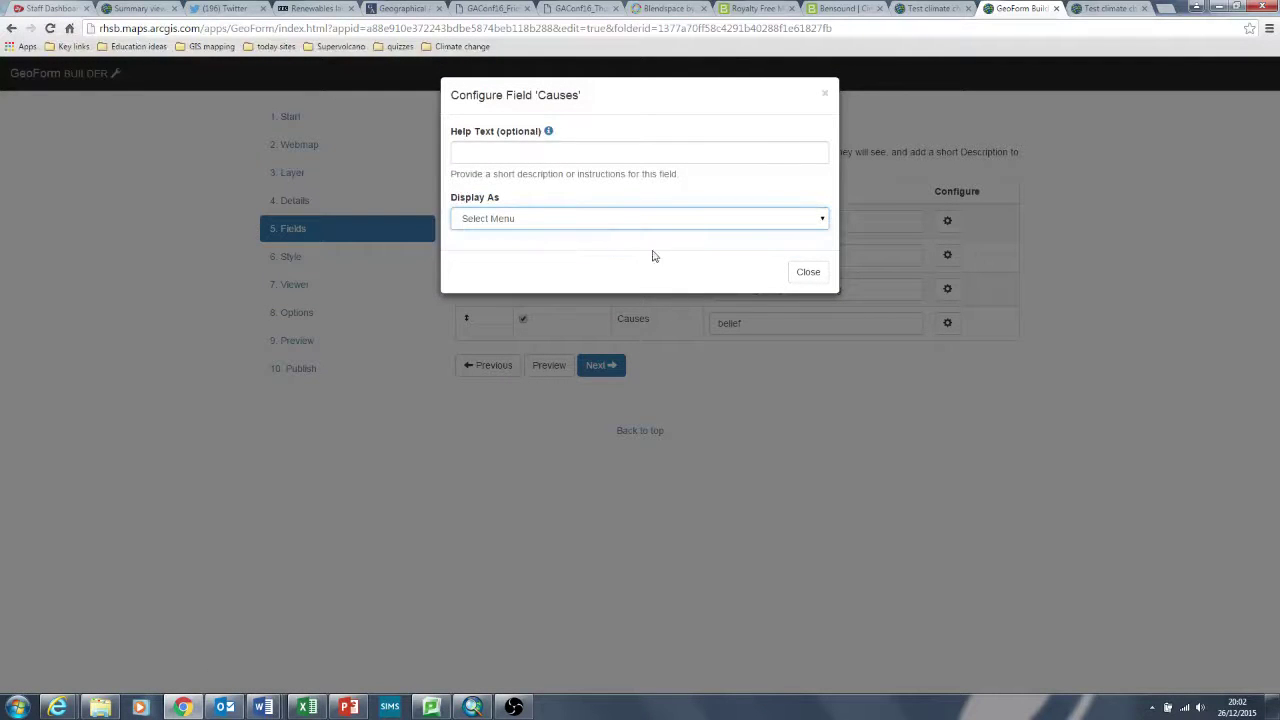
{"action": "left_click", "coordinate": [808, 273]}
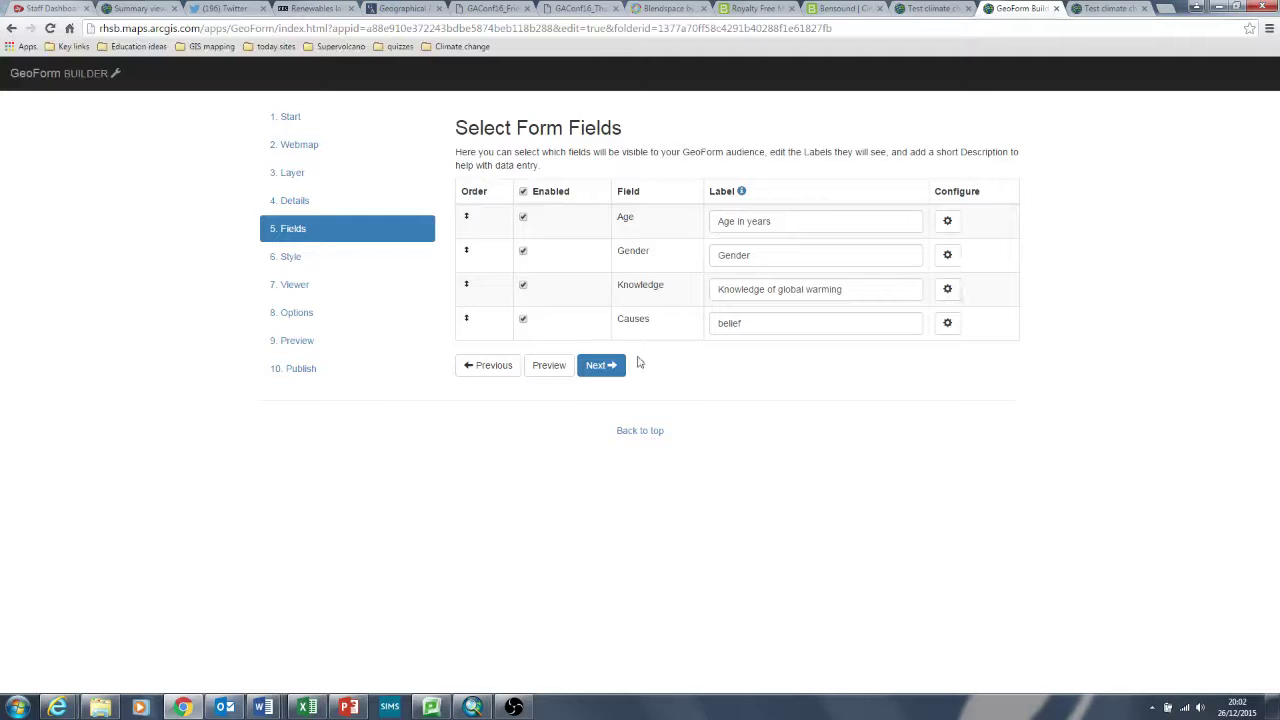
{"action": "left_click", "coordinate": [947, 295]}
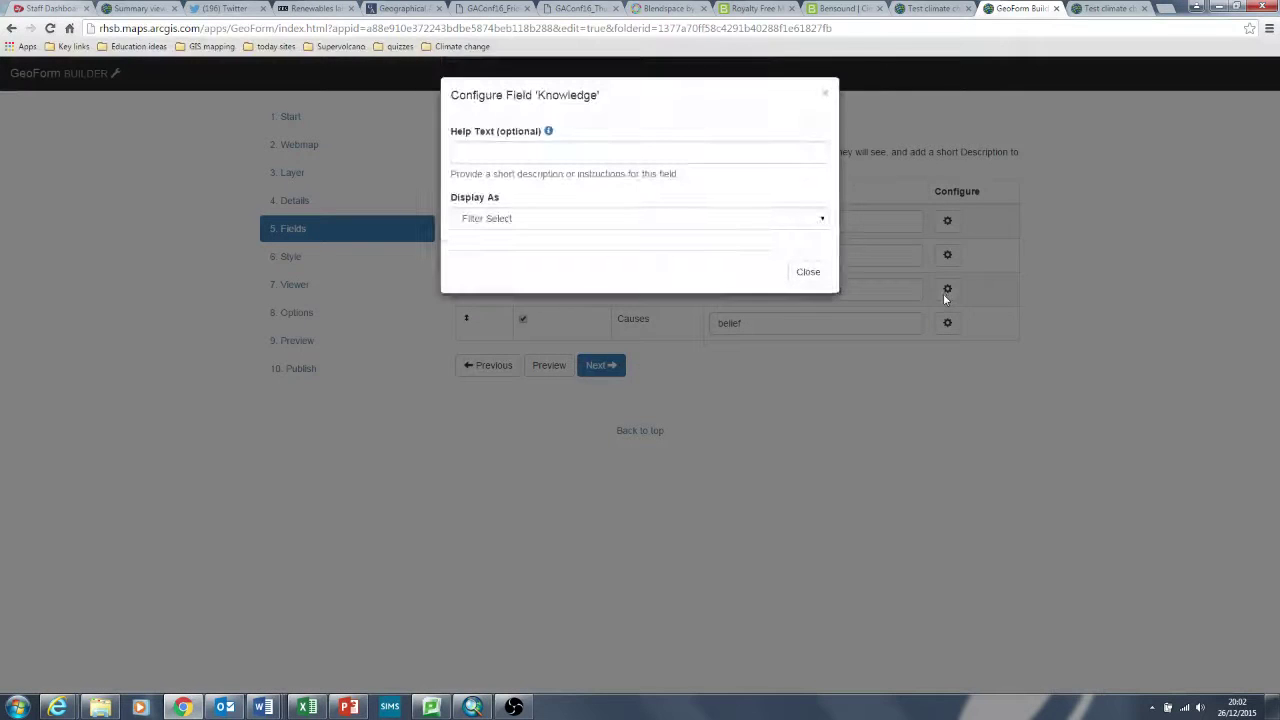
{"action": "left_click", "coordinate": [800, 276]}
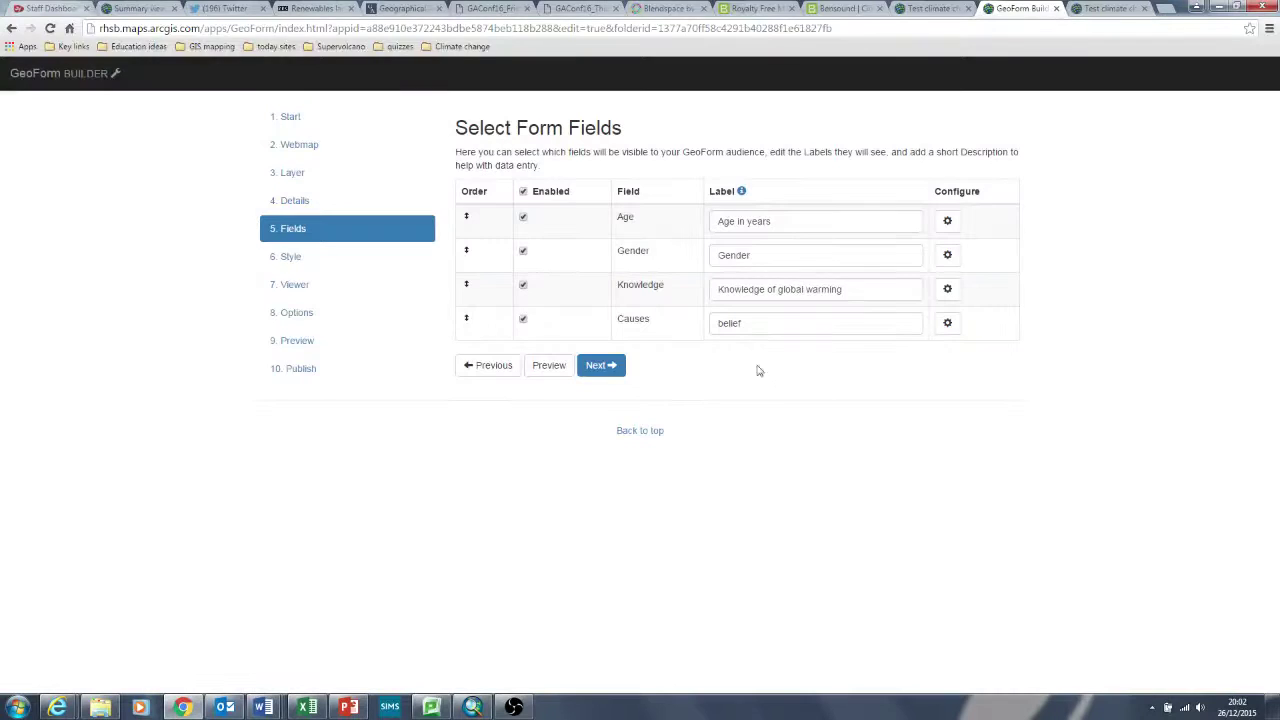
- Apply the Lumen theme to the GeoForm
{"action": "left_click", "coordinate": [597, 367]}
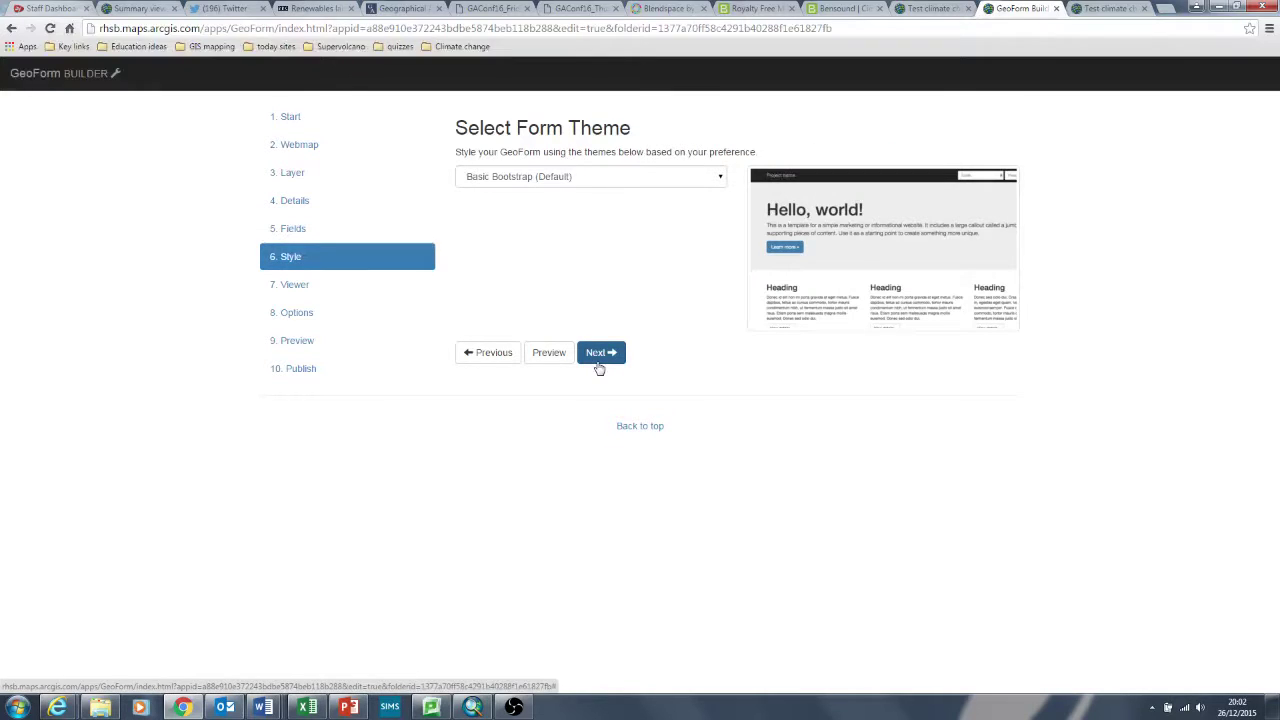
{"action": "left_click", "coordinate": [575, 176]}
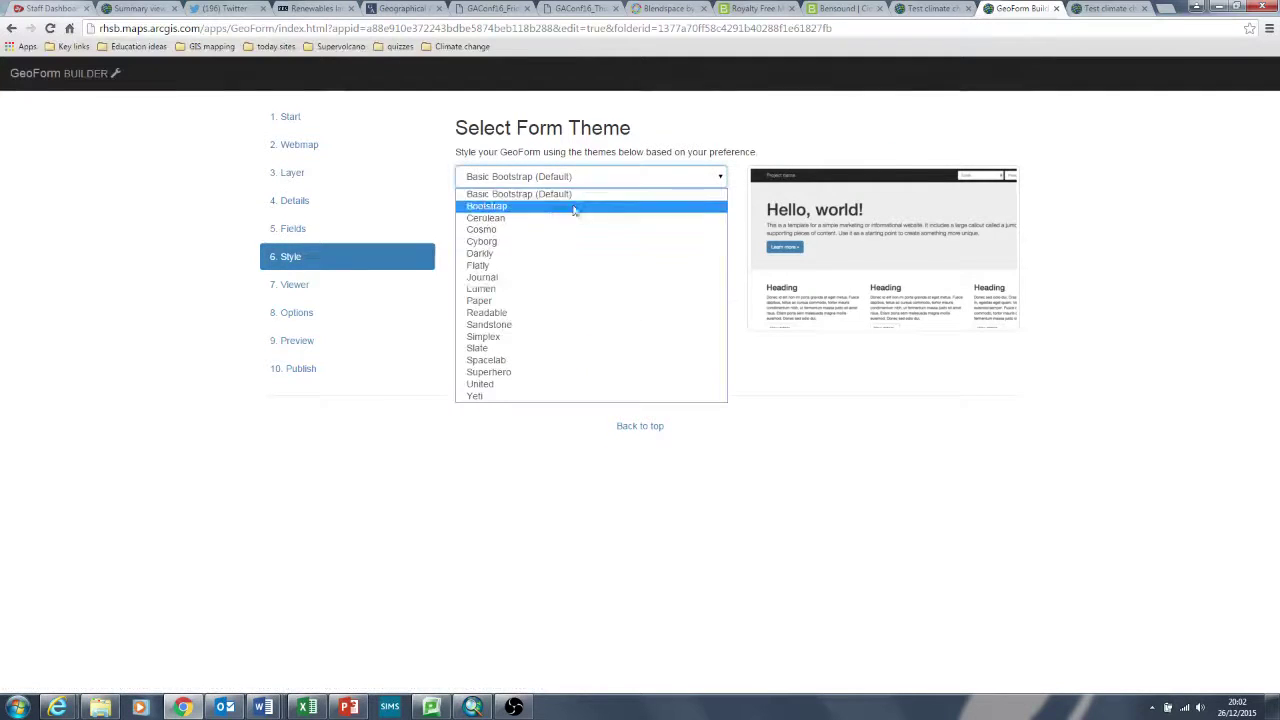
{"action": "left_click", "coordinate": [551, 290]}
{"action": "left_click", "coordinate": [600, 360]}
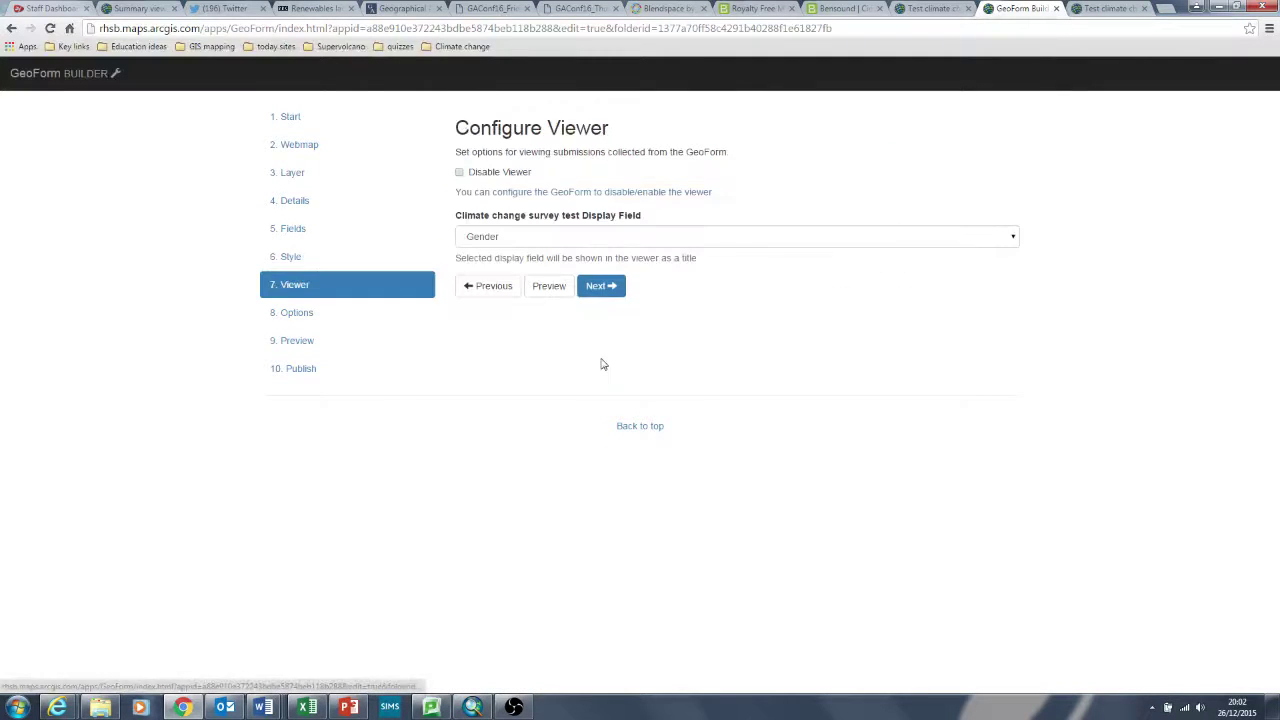
- Make the map push pin yellow and move on to the form preview
{"action": "left_click", "coordinate": [601, 288]}
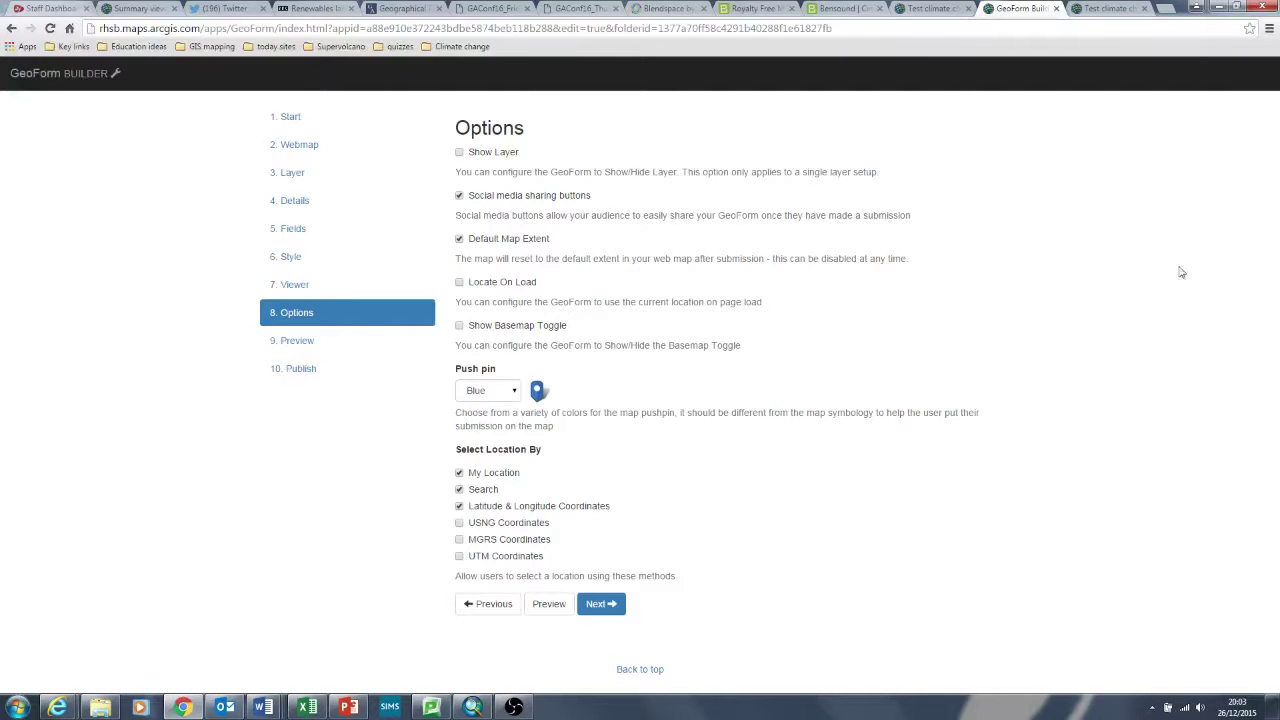
{"action": "left_click", "coordinate": [511, 393]}
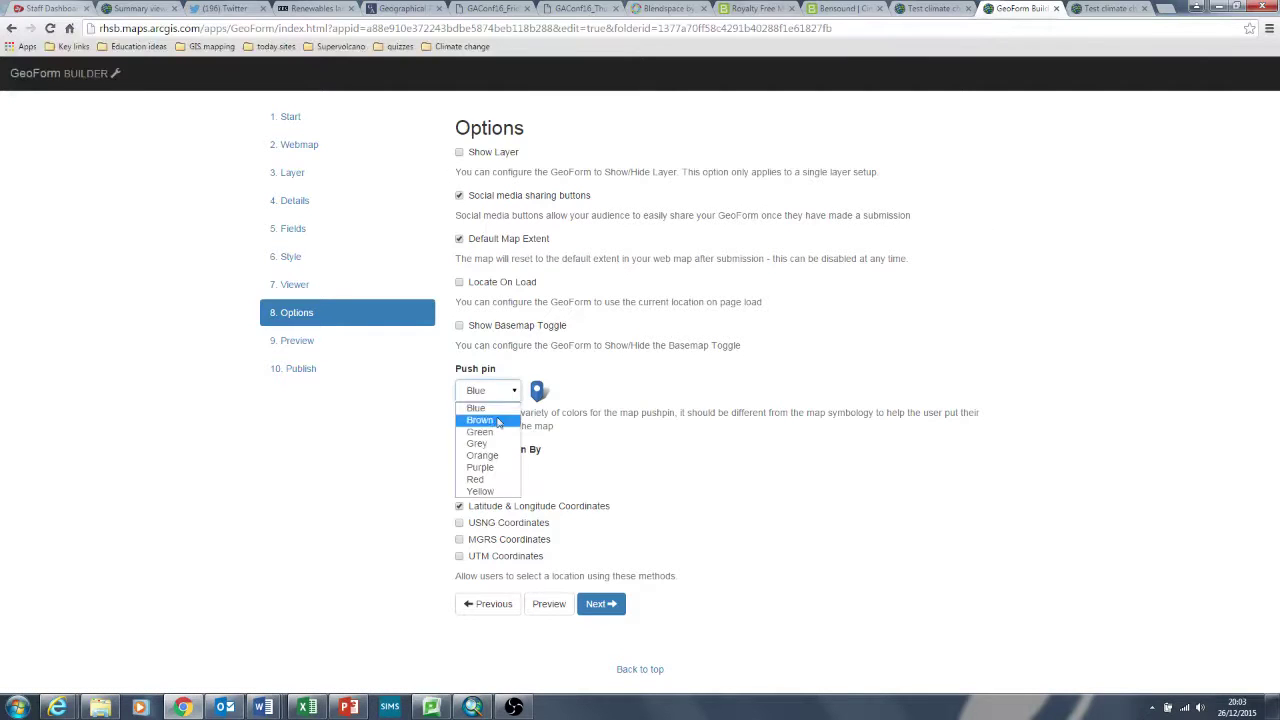
{"action": "left_click", "coordinate": [503, 491]}
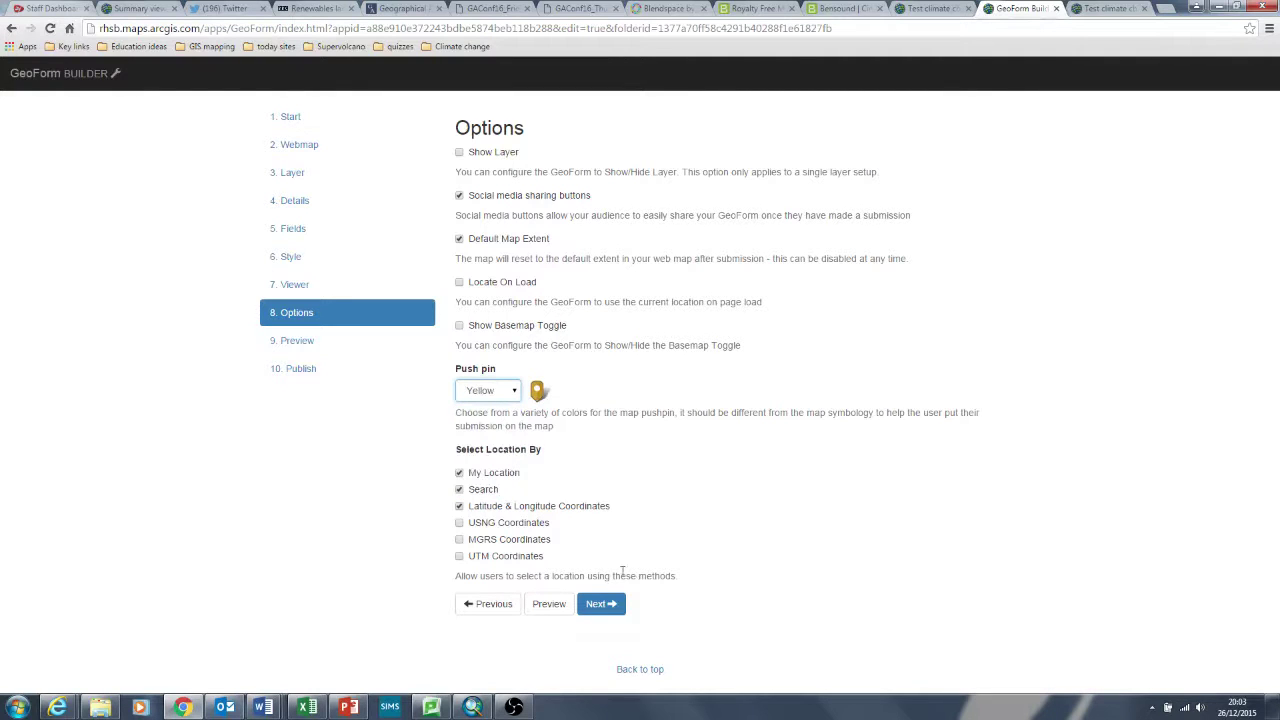
{"action": "left_click", "coordinate": [611, 607]}
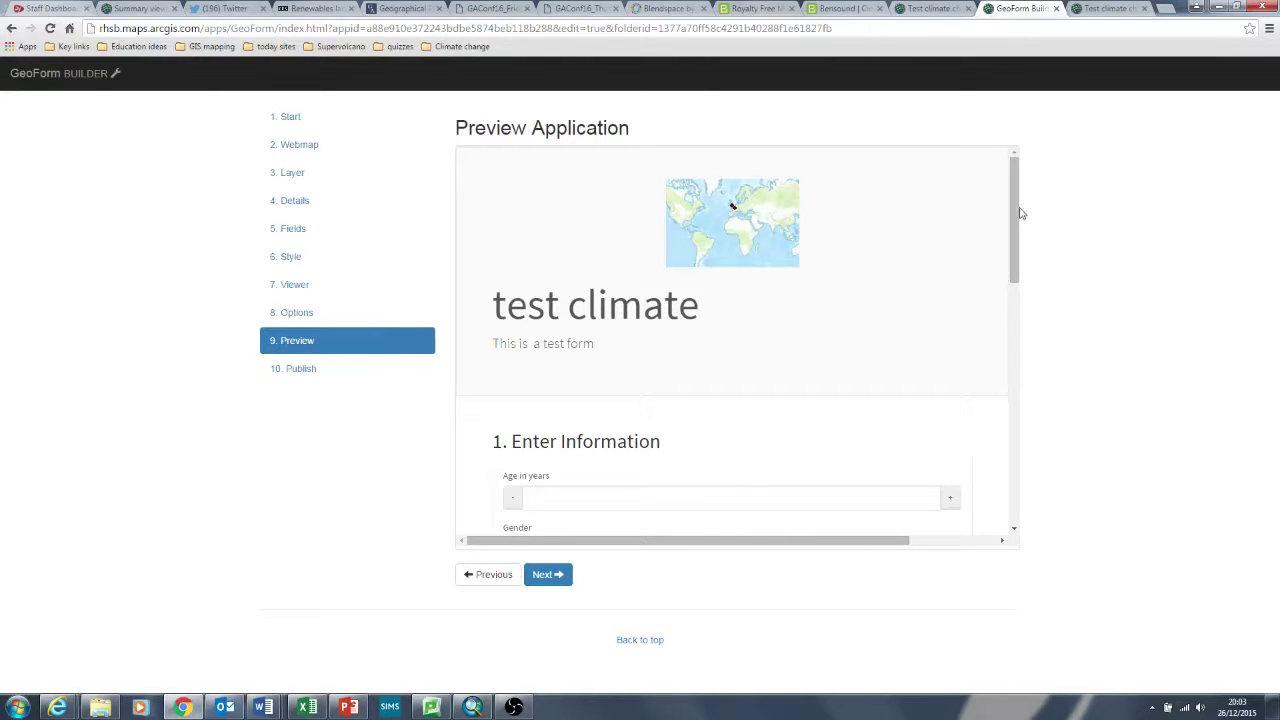
- In the preview, raise the test age to 19 and set gender to Male
{"action": "left_click_drag", "start_coordinate": [1014, 214], "coordinate": [990, 152]}
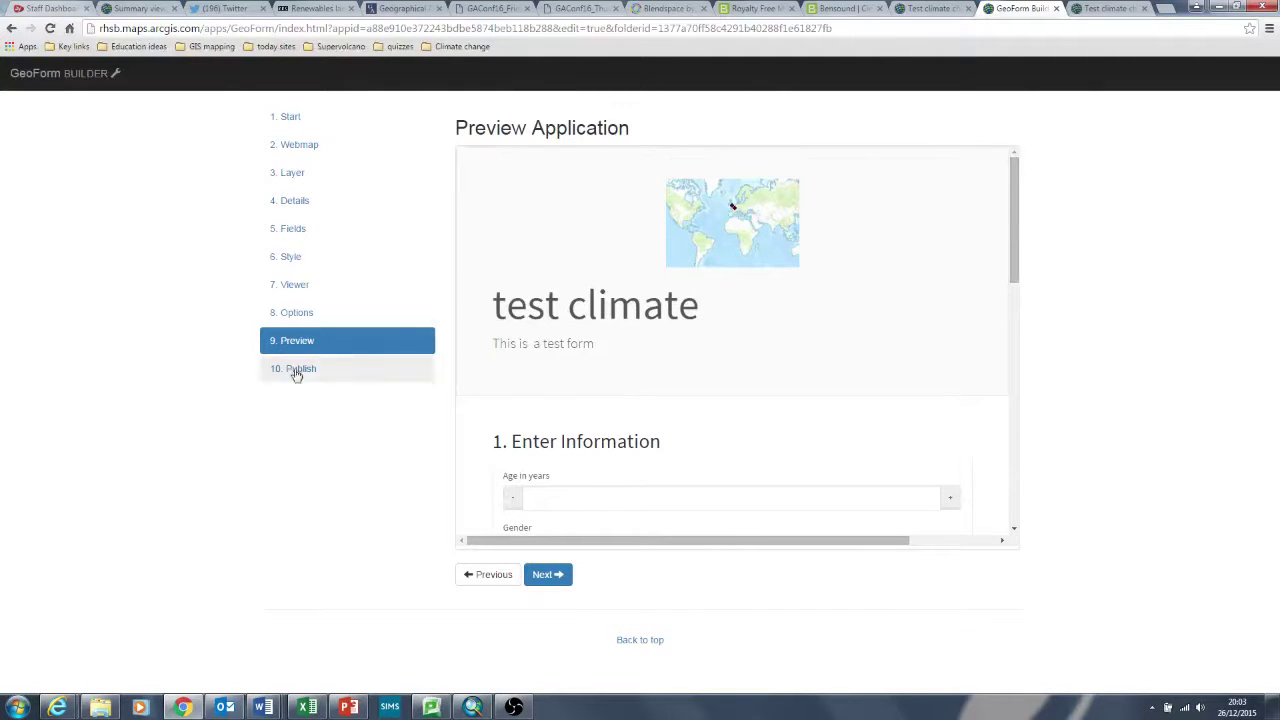
{"action": "left_click_drag", "start_coordinate": [1013, 215], "coordinate": [1010, 294]}
{"action": "left_click", "coordinate": [950, 259]}
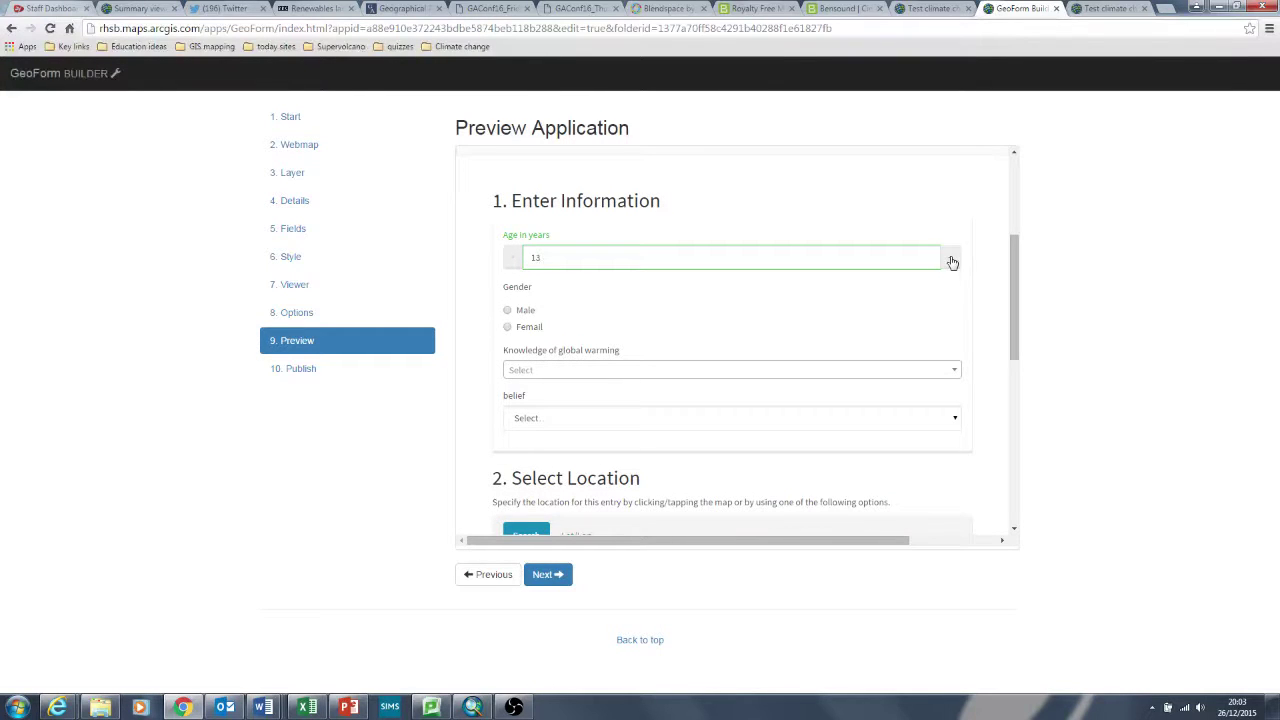
{"action": "left_click", "coordinate": [950, 259]}
{"action": "left_click", "coordinate": [950, 259]}
{"action": "left_click", "coordinate": [520, 313]}
{"action": "left_click_drag", "start_coordinate": [1016, 345], "coordinate": [1017, 401]}
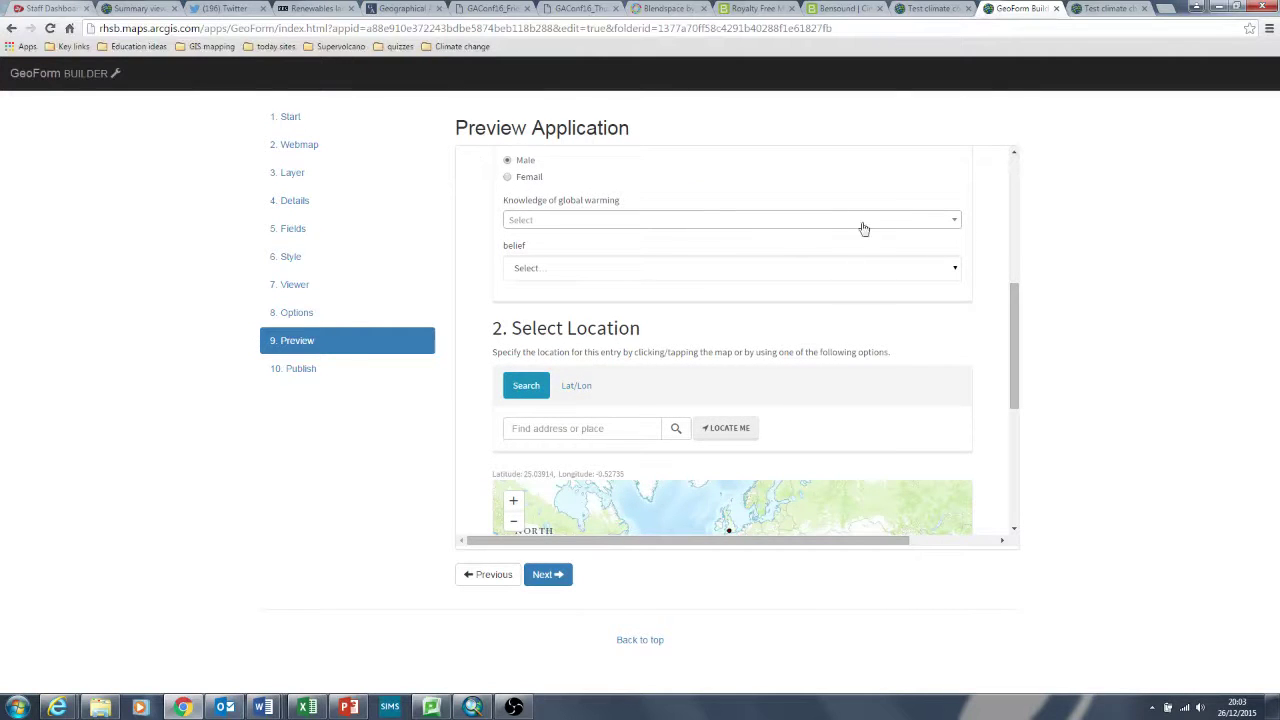
- Answer knowledge 'Have very little knowledge about it' and belief that humans are unlikely causes
{"action": "left_click", "coordinate": [947, 225]}
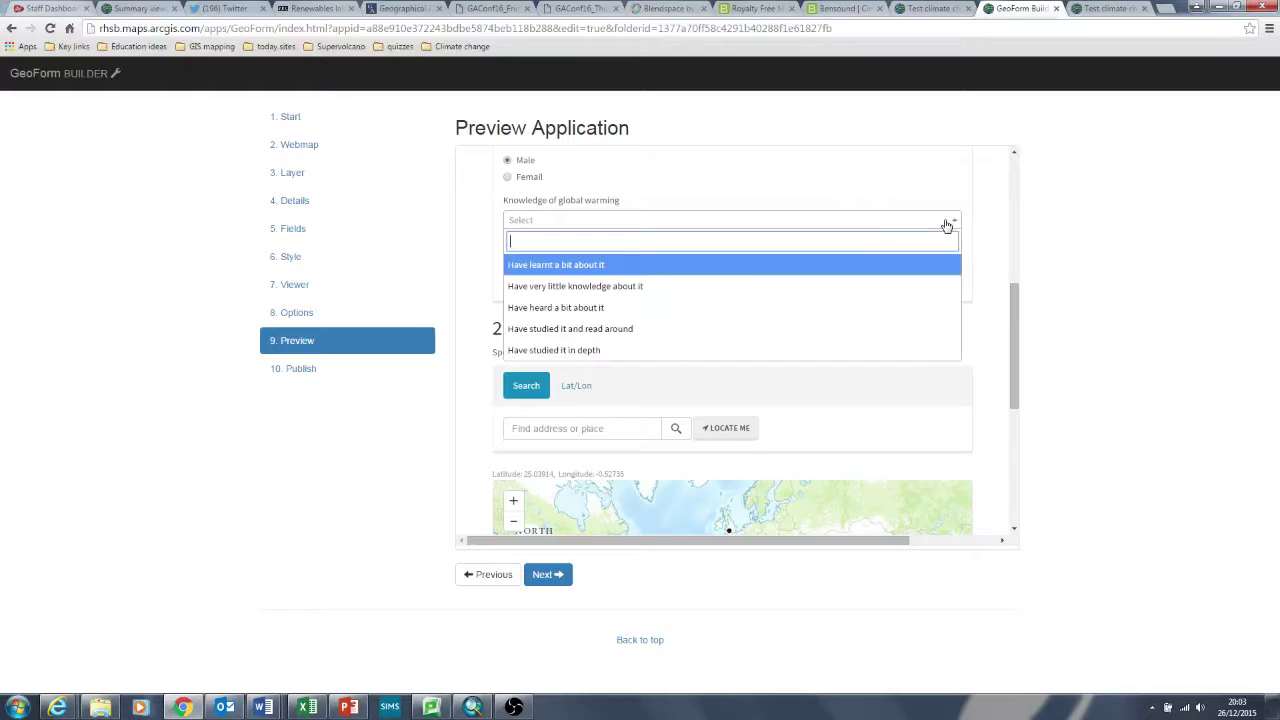
{"action": "left_click", "coordinate": [755, 288]}
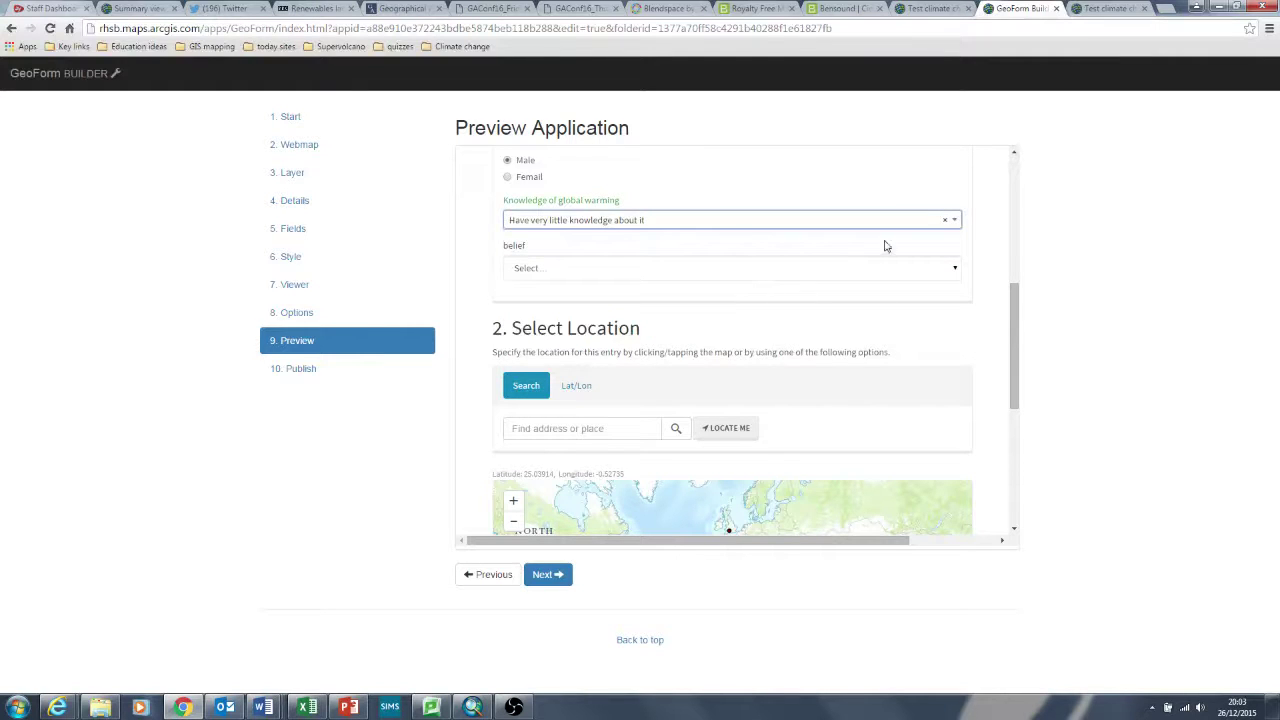
{"action": "left_click", "coordinate": [903, 269]}
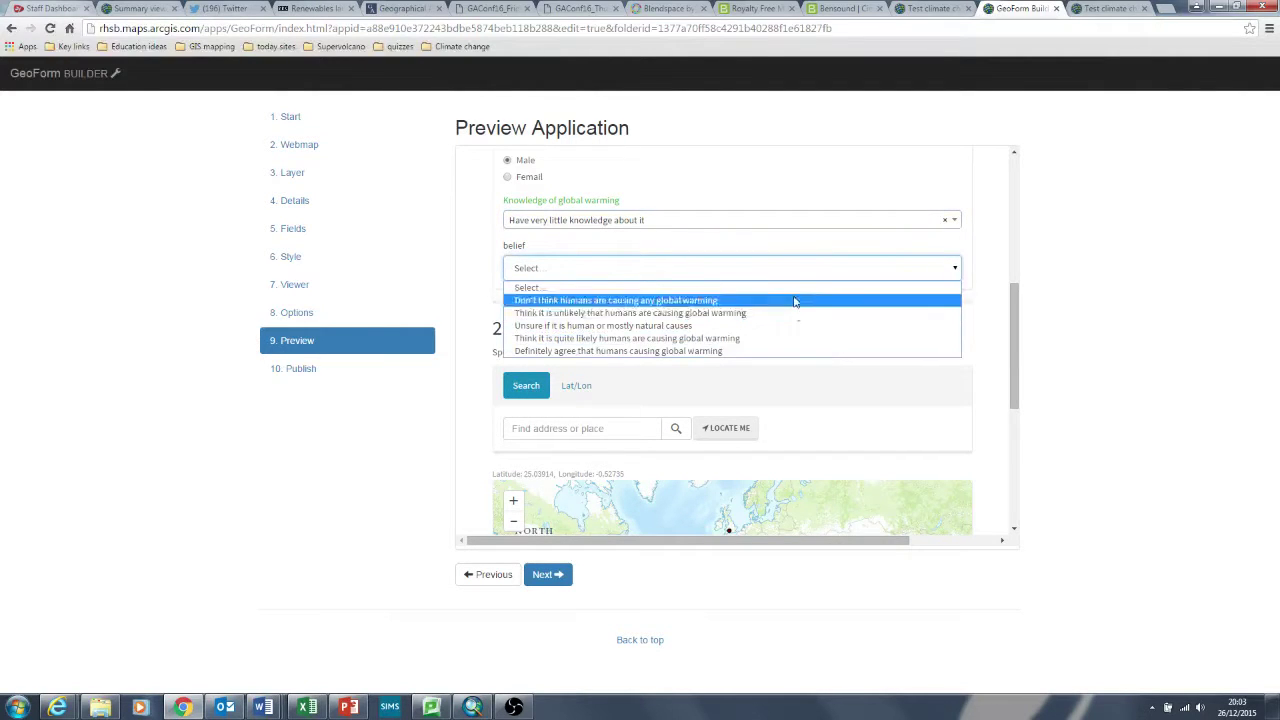
{"action": "left_click", "coordinate": [792, 314]}
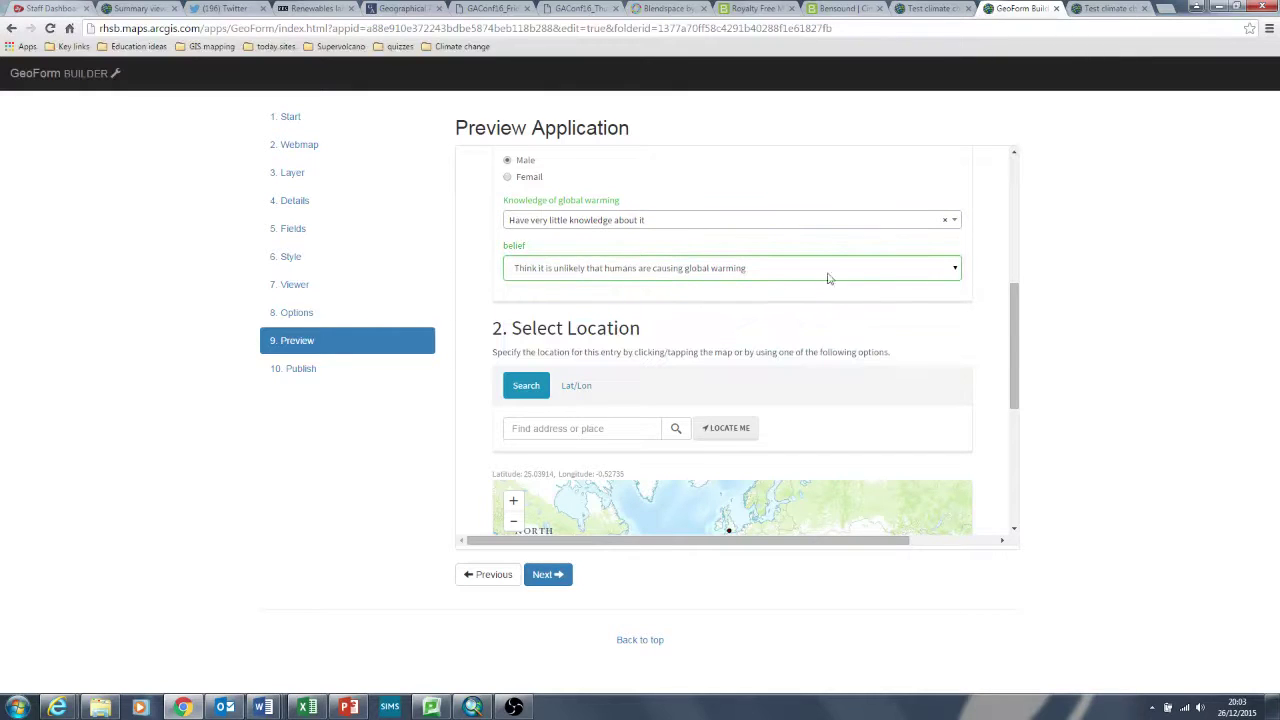
{"action": "left_click_drag", "start_coordinate": [1020, 371], "coordinate": [1000, 300]}
{"action": "left_click", "coordinate": [921, 459]}
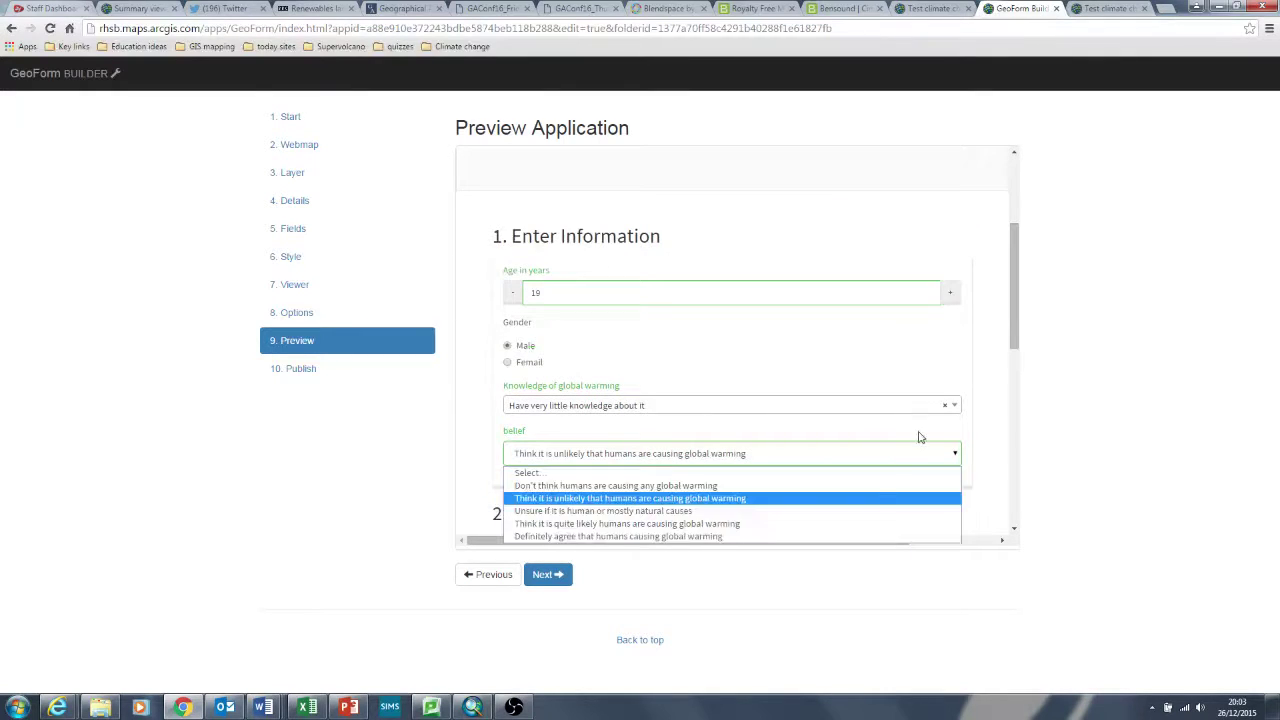
{"action": "left_click", "coordinate": [912, 495]}
{"action": "left_click_drag", "start_coordinate": [1018, 318], "coordinate": [1018, 442]}
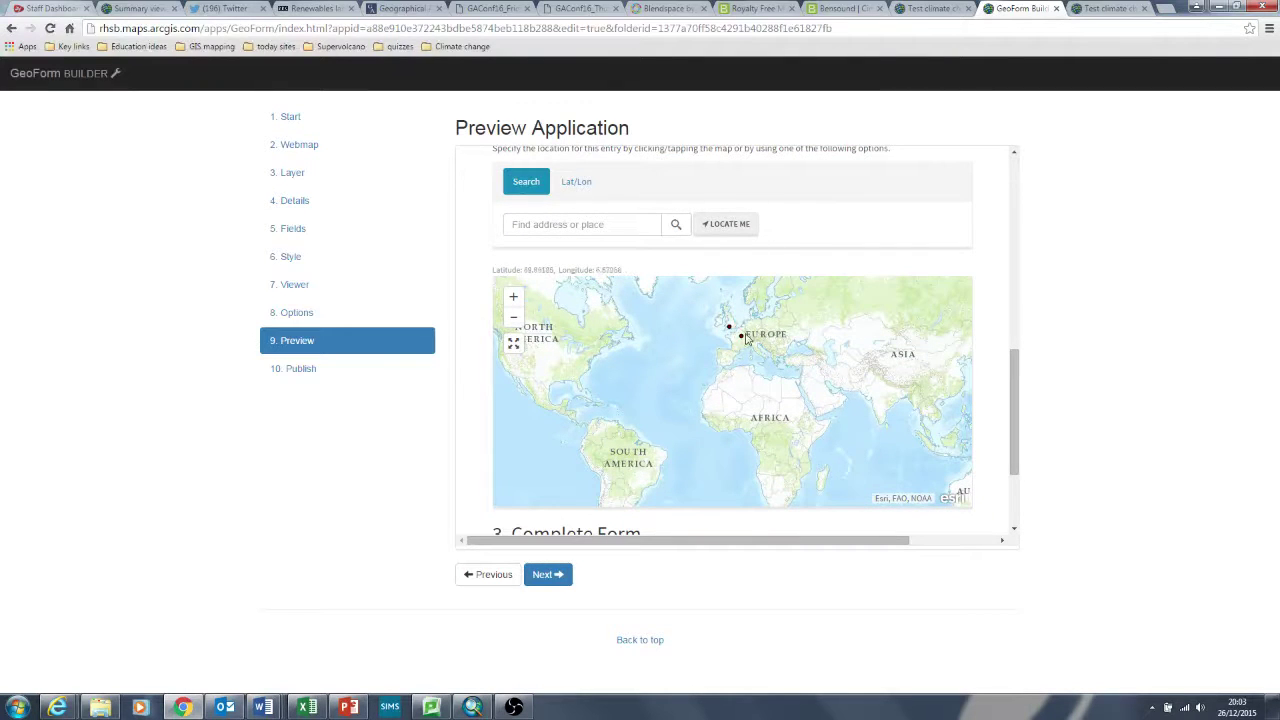
- Drop the location pin in Africa, submit the test entry and dismiss the thank-you message
{"action": "left_click", "coordinate": [757, 413]}
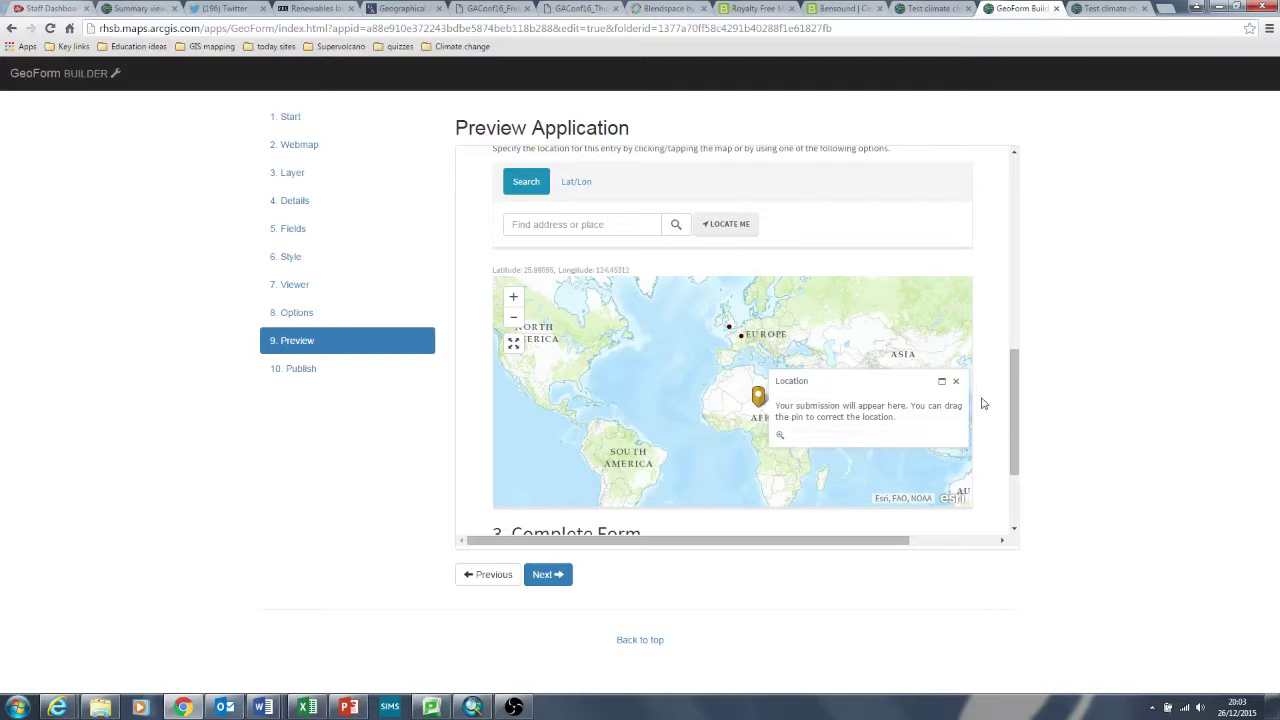
{"action": "left_click_drag", "start_coordinate": [1022, 440], "coordinate": [1014, 499]}
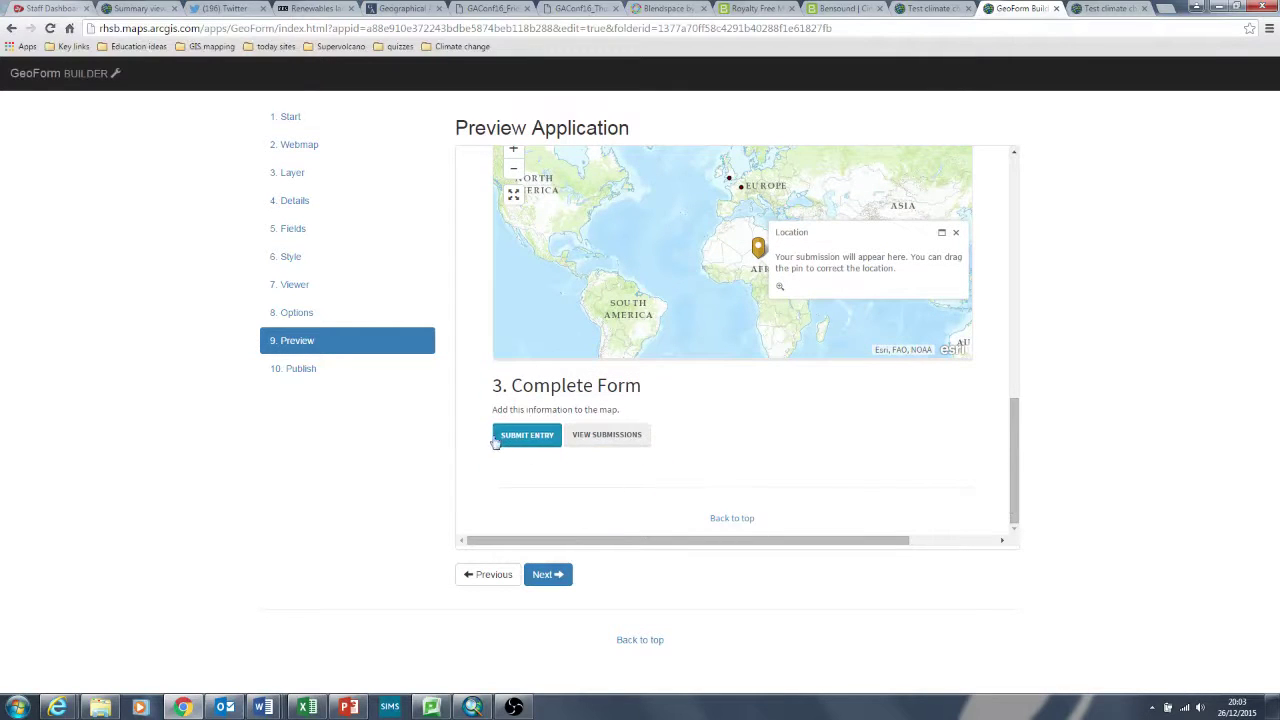
{"action": "left_click", "coordinate": [530, 437]}
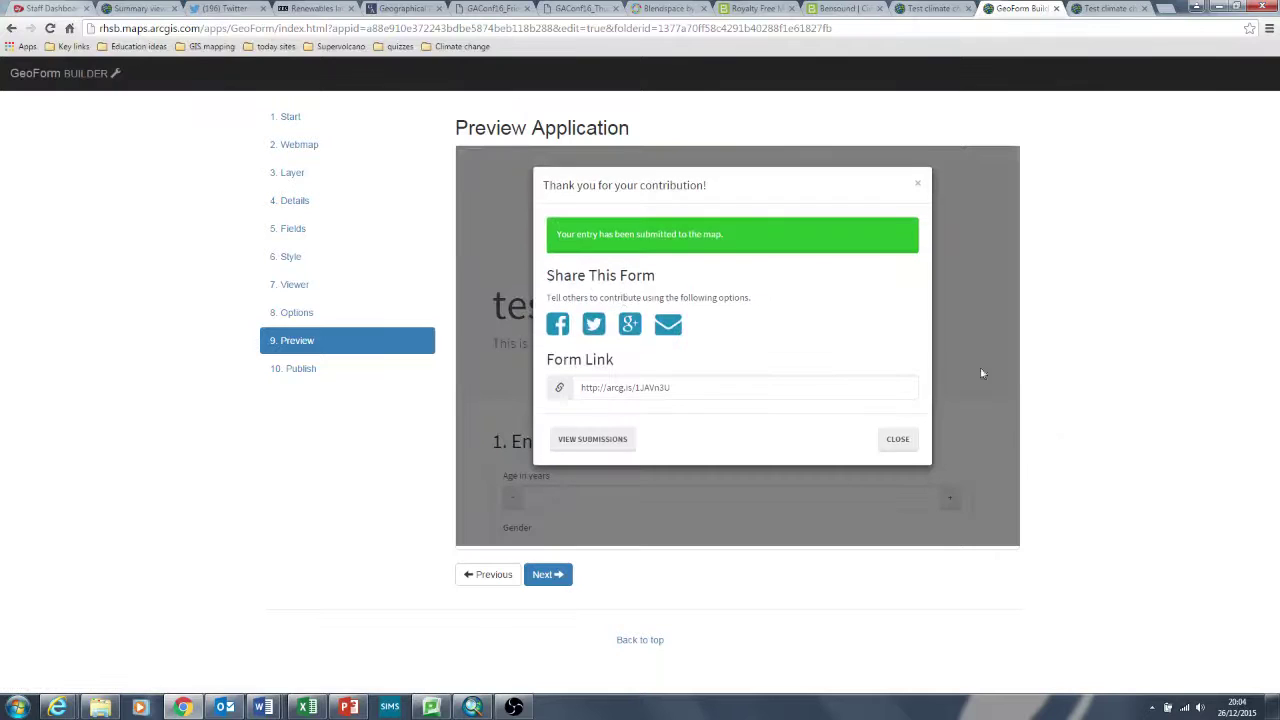
{"action": "left_click", "coordinate": [897, 442]}
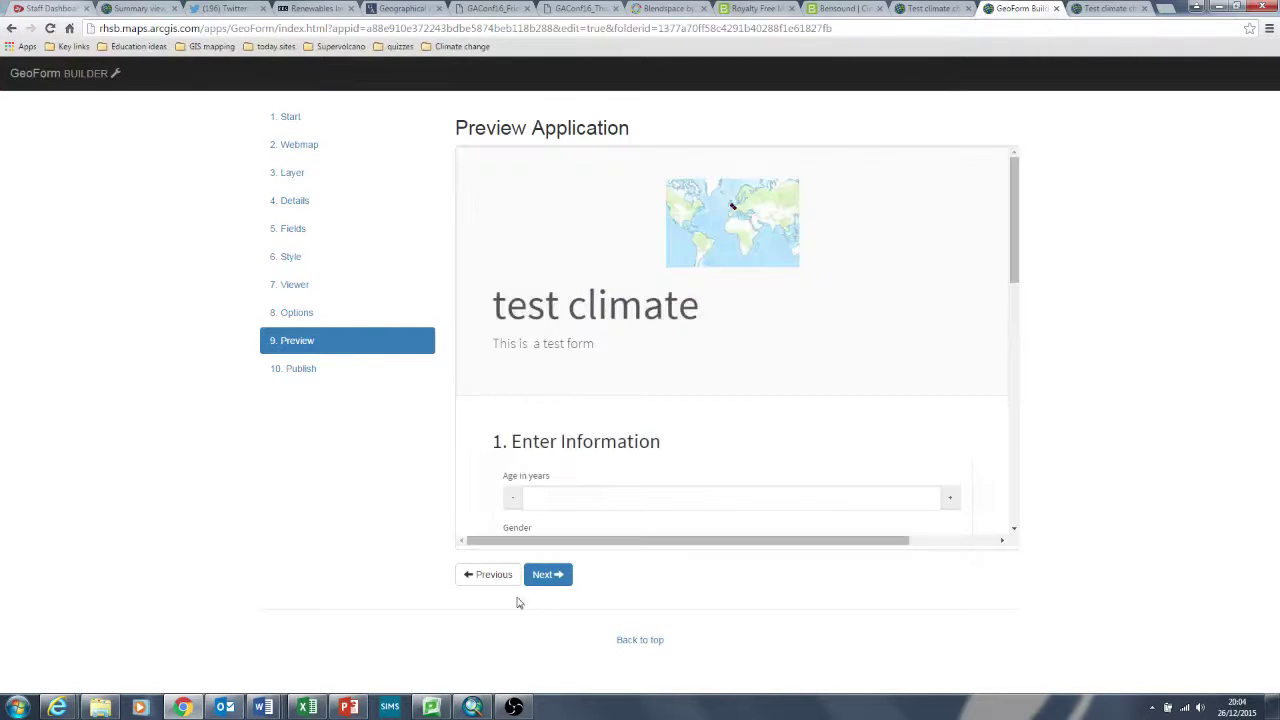
- Save and exit the GeoForm from the Publish step, then show the item page's OPEN options
{"action": "left_click", "coordinate": [541, 577]}
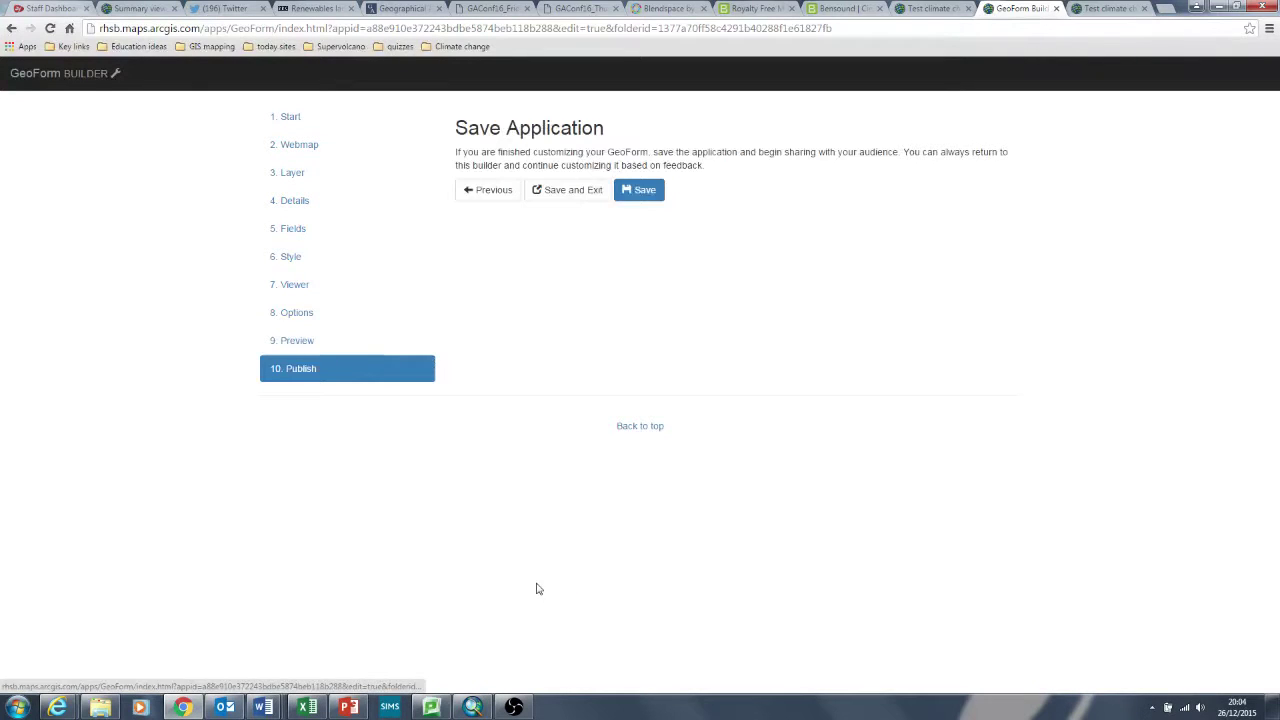
{"action": "left_click", "coordinate": [558, 195]}
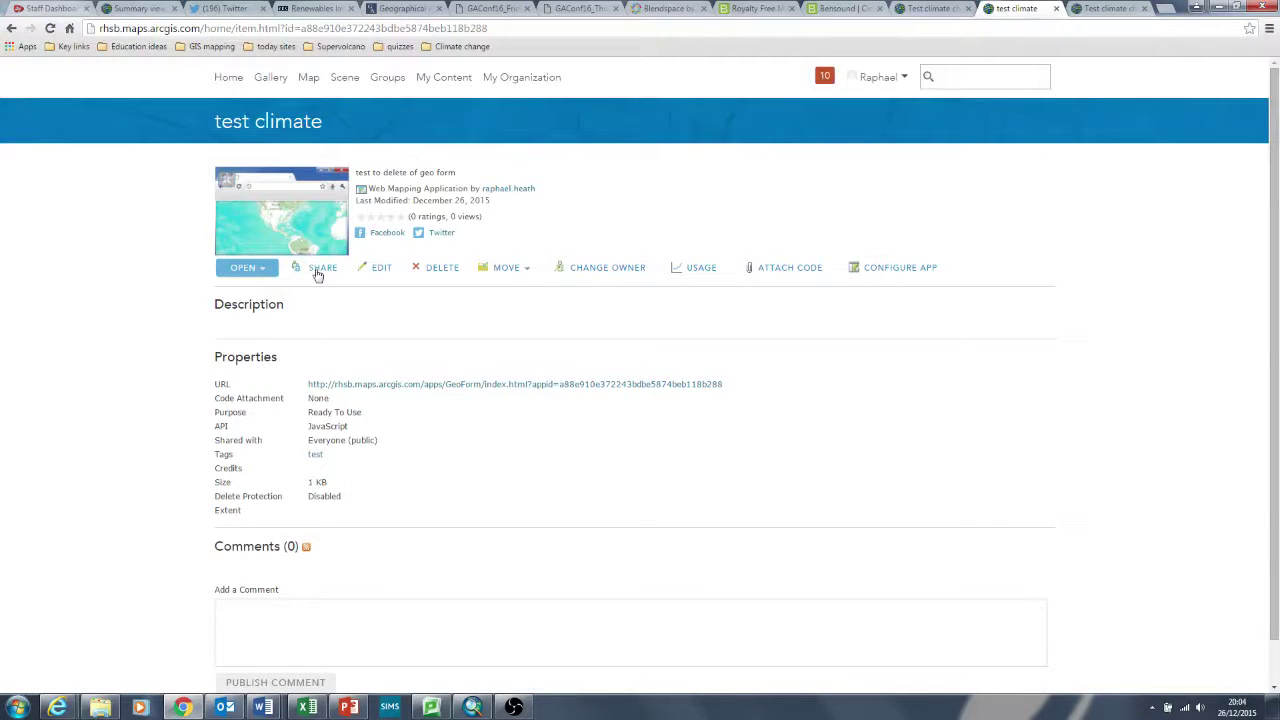
{"action": "left_click", "coordinate": [316, 269]}
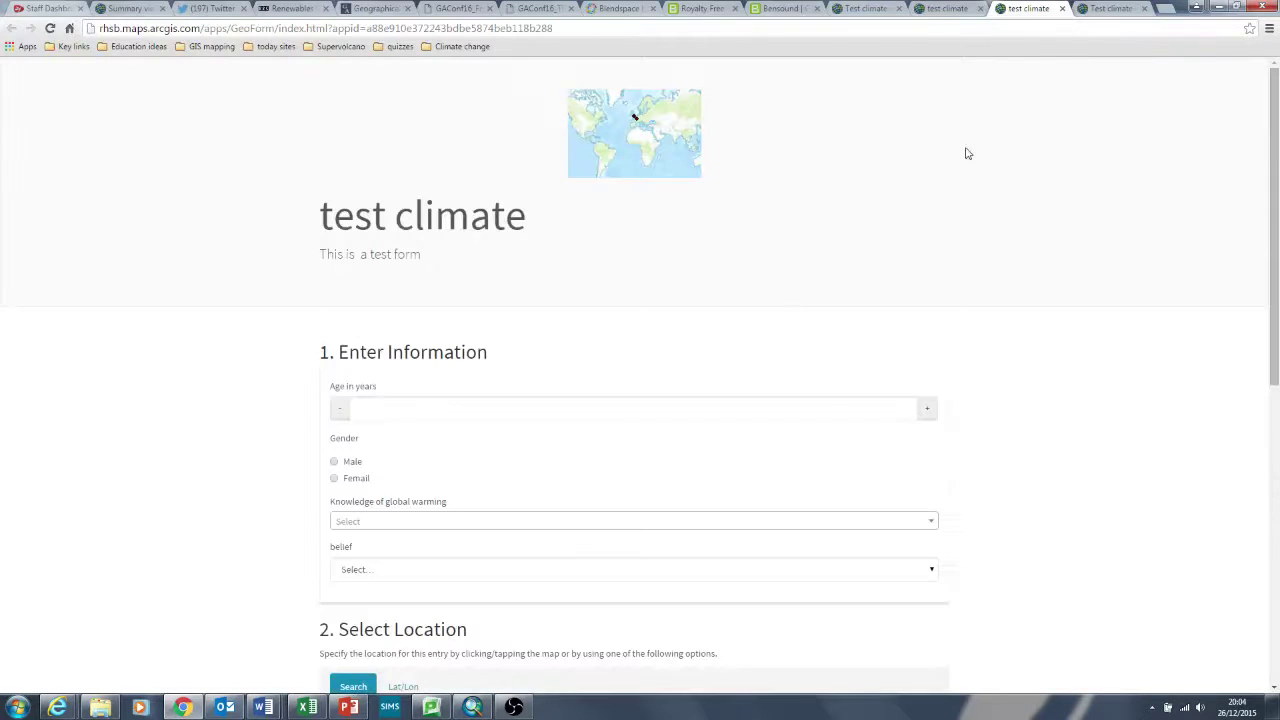
- In the live form, look over the knowledge and belief choices and tick Male
{"action": "scroll", "coordinate": [1277, 207], "scroll_direction": "down", "scroll_amount": 2}
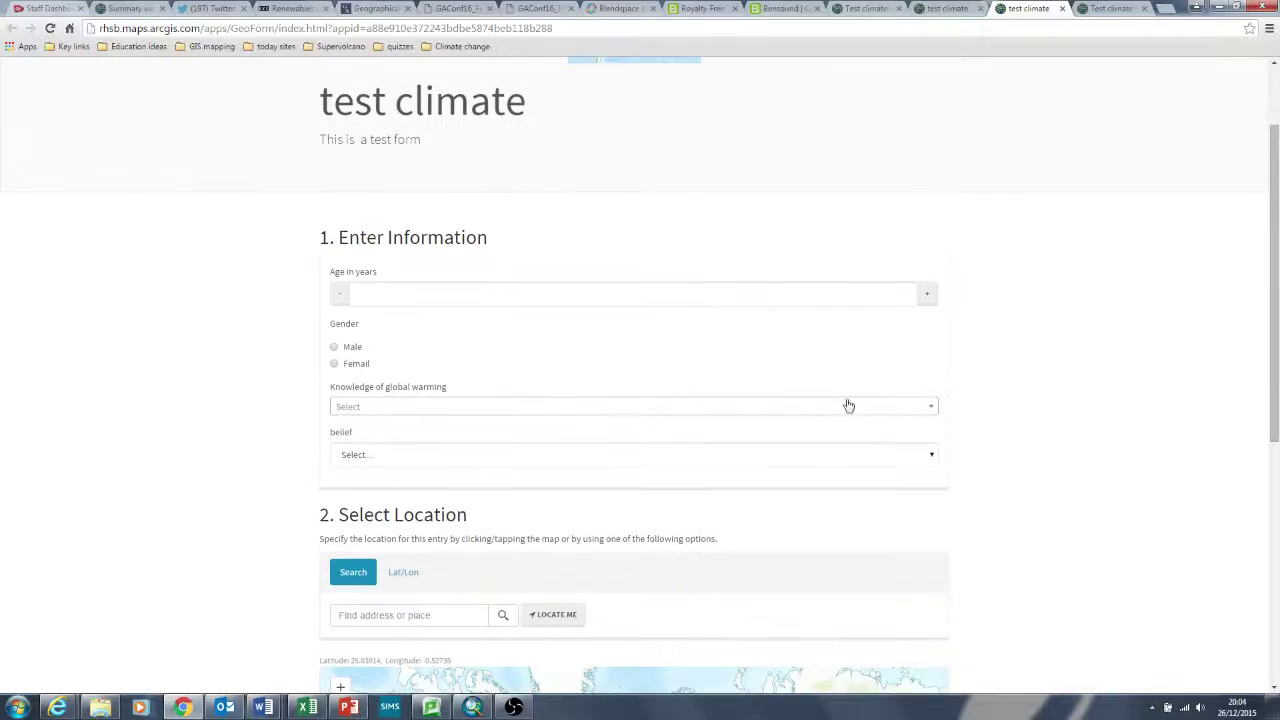
{"action": "left_click", "coordinate": [923, 407]}
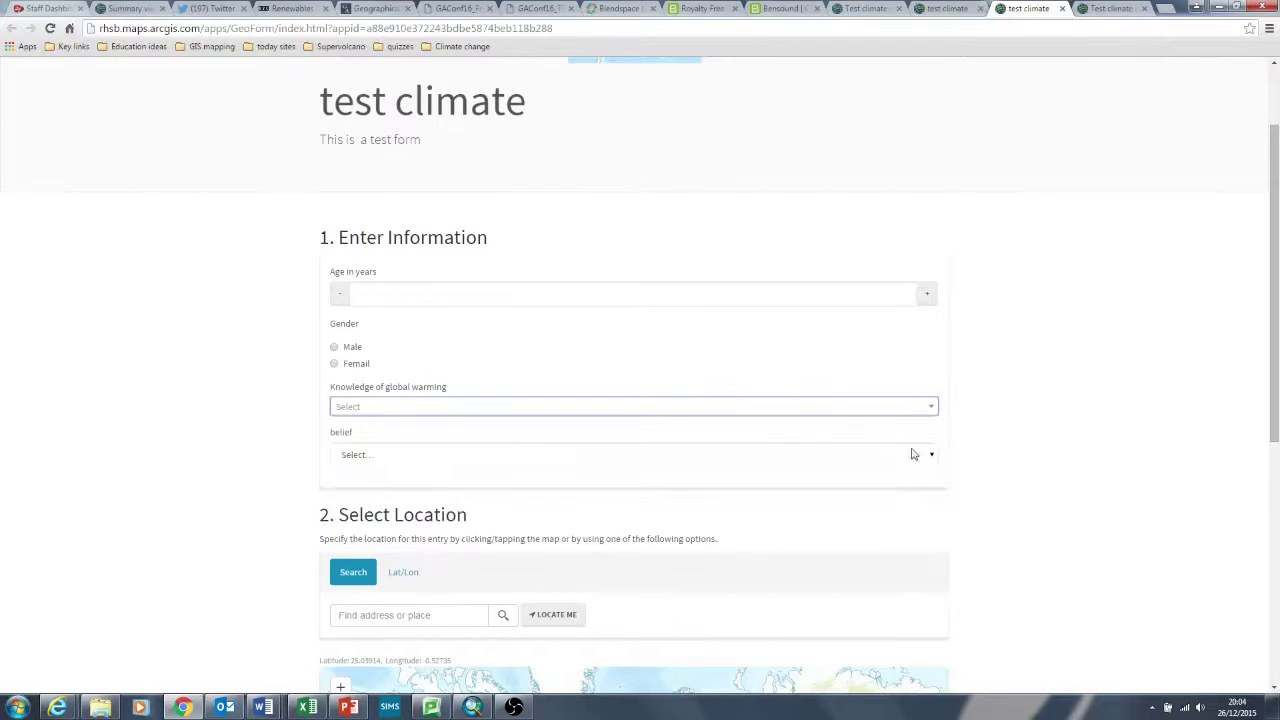
{"action": "left_click", "coordinate": [909, 460]}
{"action": "left_click", "coordinate": [785, 477]}
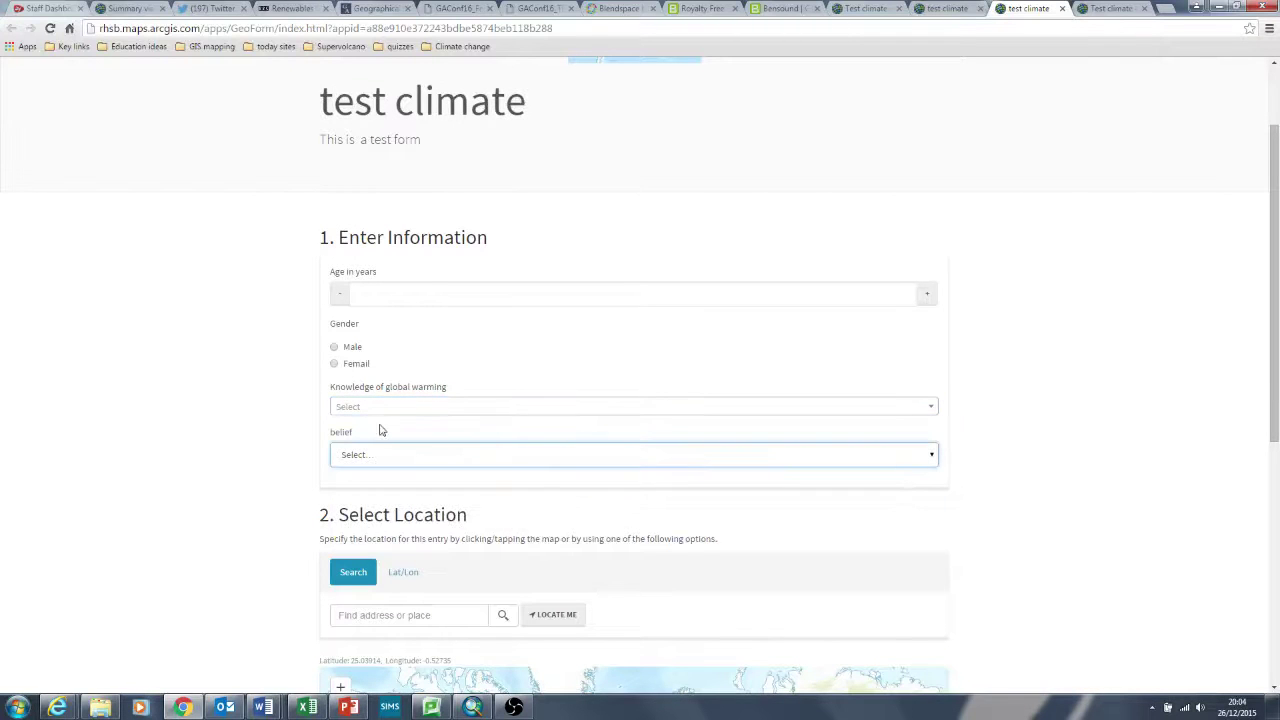
{"action": "left_click", "coordinate": [347, 340]}
{"action": "left_click", "coordinate": [354, 352]}
- Set age to 11 and choose 'Have heard a bit about it' for knowledge
{"action": "left_click", "coordinate": [929, 296]}
{"action": "mouse_move", "coordinate": [1271, 404]}
{"action": "left_mouse_down"}
{"action": "mouse_move", "coordinate": [1275, 686]}
{"action": "mouse_move", "coordinate": [1275, 380]}
{"action": "left_mouse_up"}
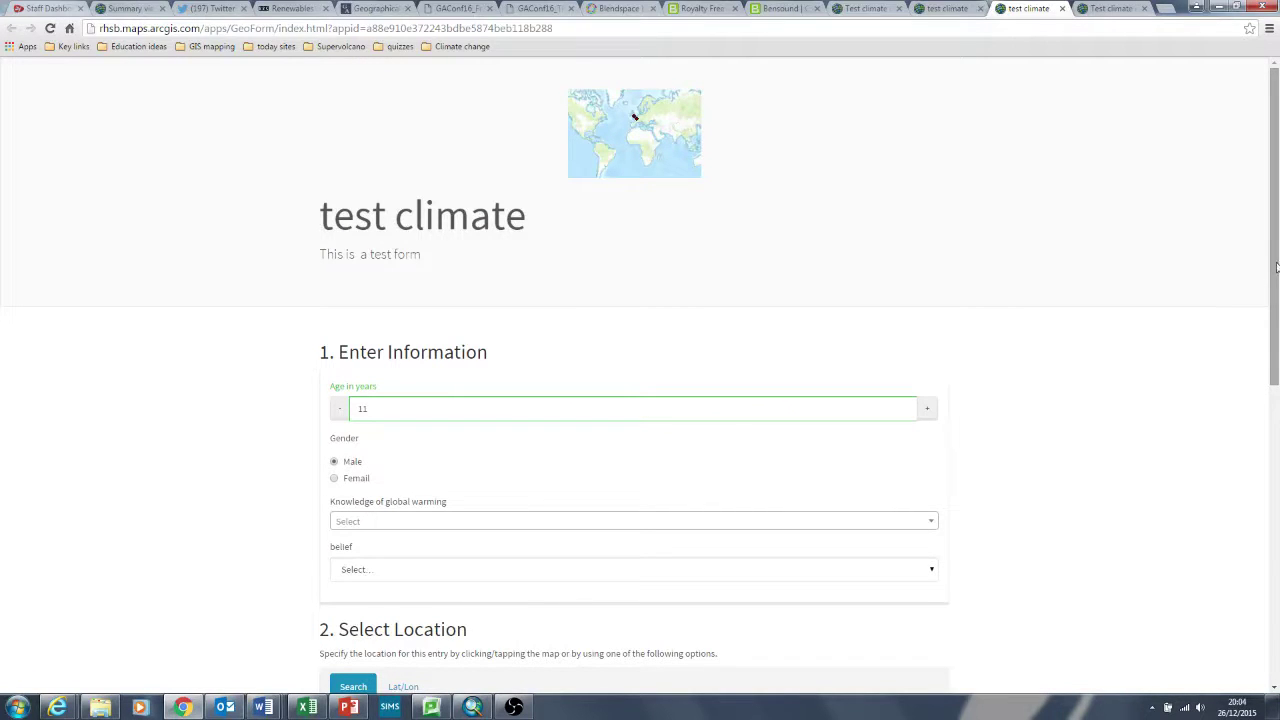
{"action": "scroll", "coordinate": [1277, 295], "scroll_direction": "down", "scroll_amount": 3}
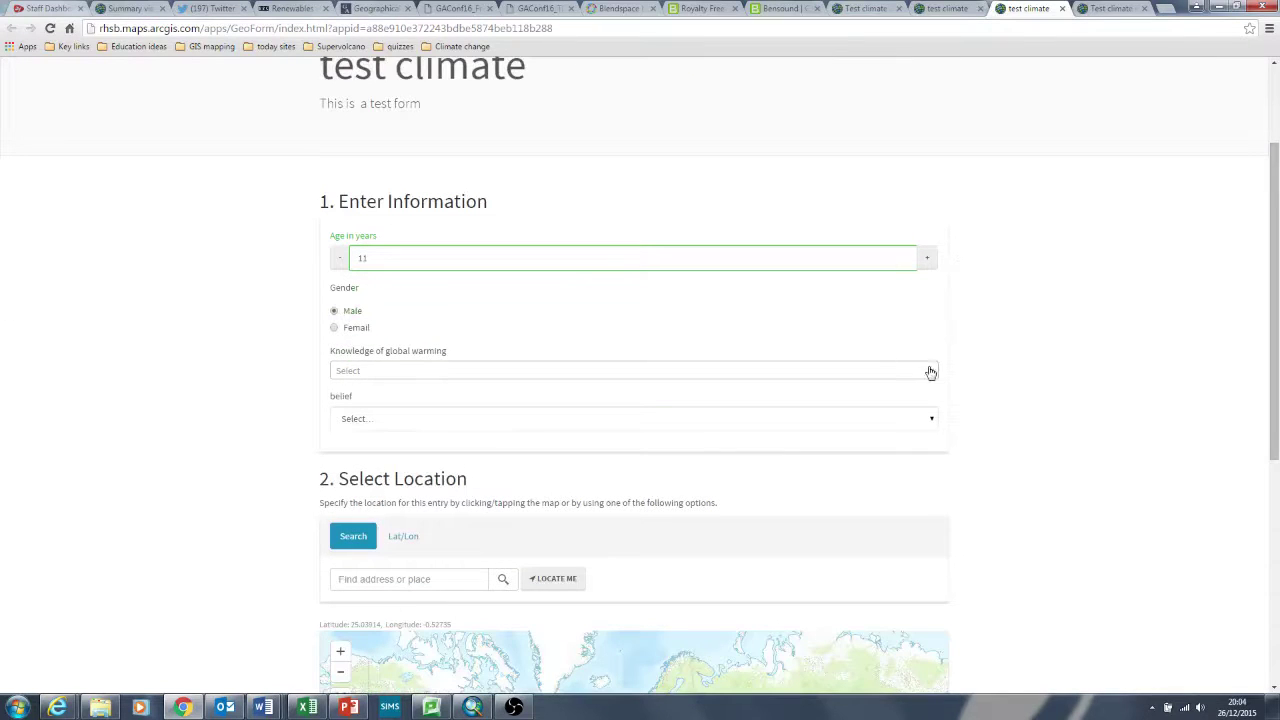
{"action": "left_click", "coordinate": [931, 372]}
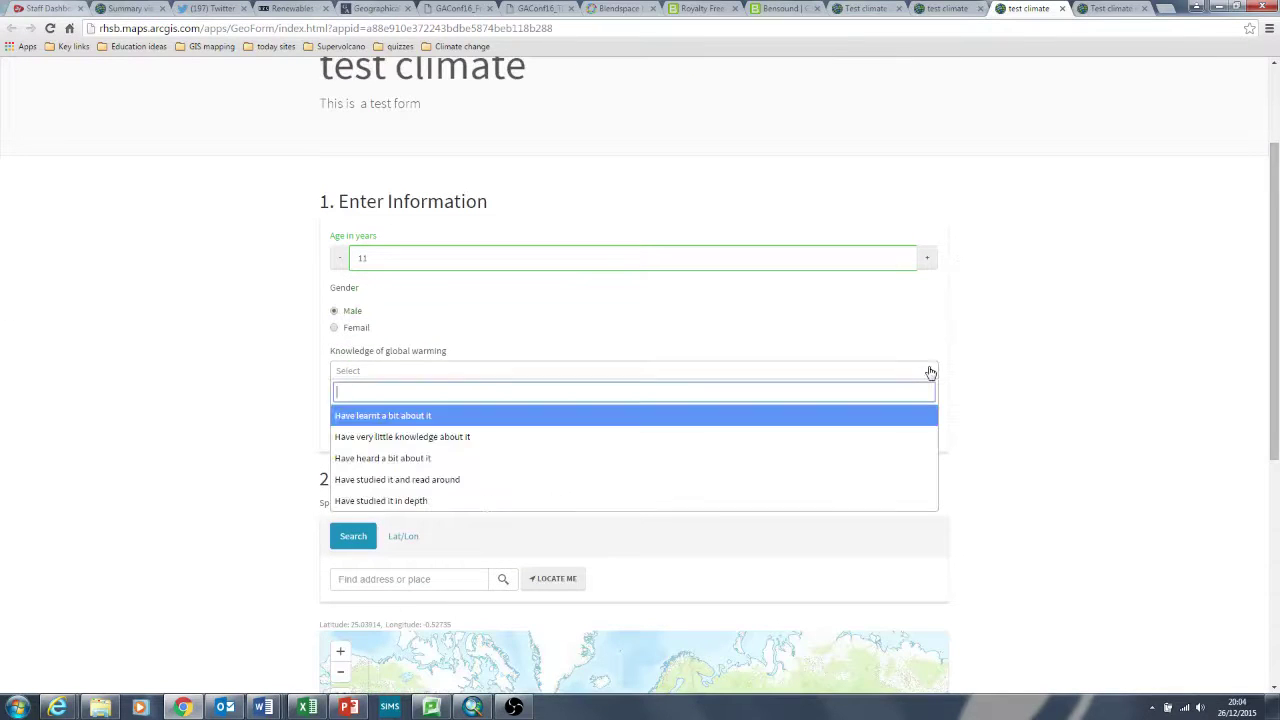
{"action": "left_click", "coordinate": [905, 458]}
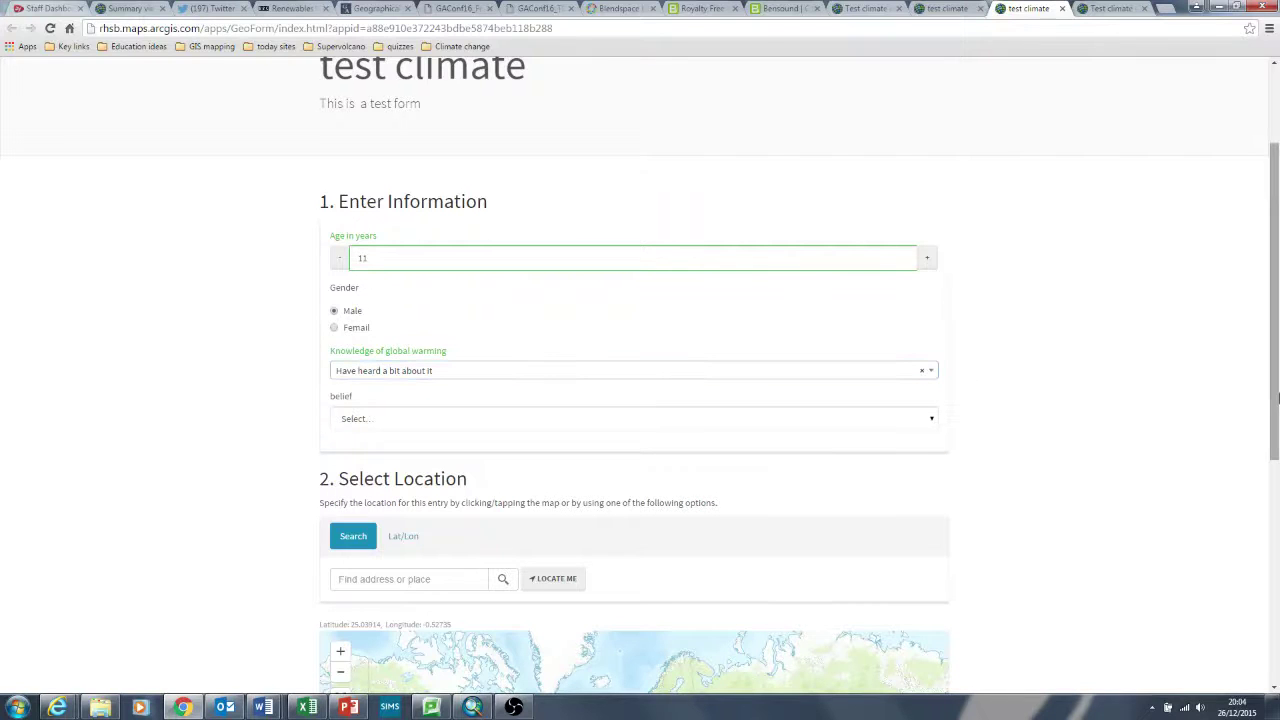
{"action": "scroll", "coordinate": [1260, 346], "scroll_direction": "up", "scroll_amount": 3}
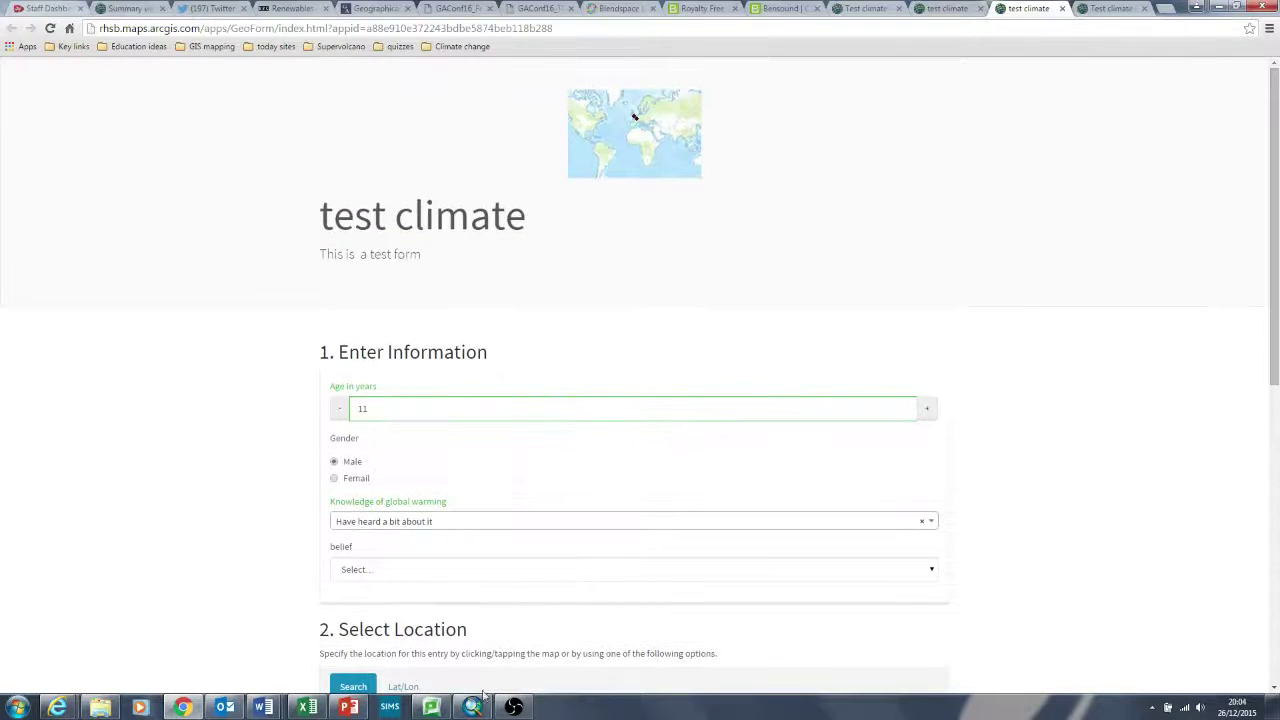
- In ArcMap, select Climate_survey_test in the Catalog and the survey layer in the Table of Contents
{"action": "left_click", "coordinate": [472, 707]}
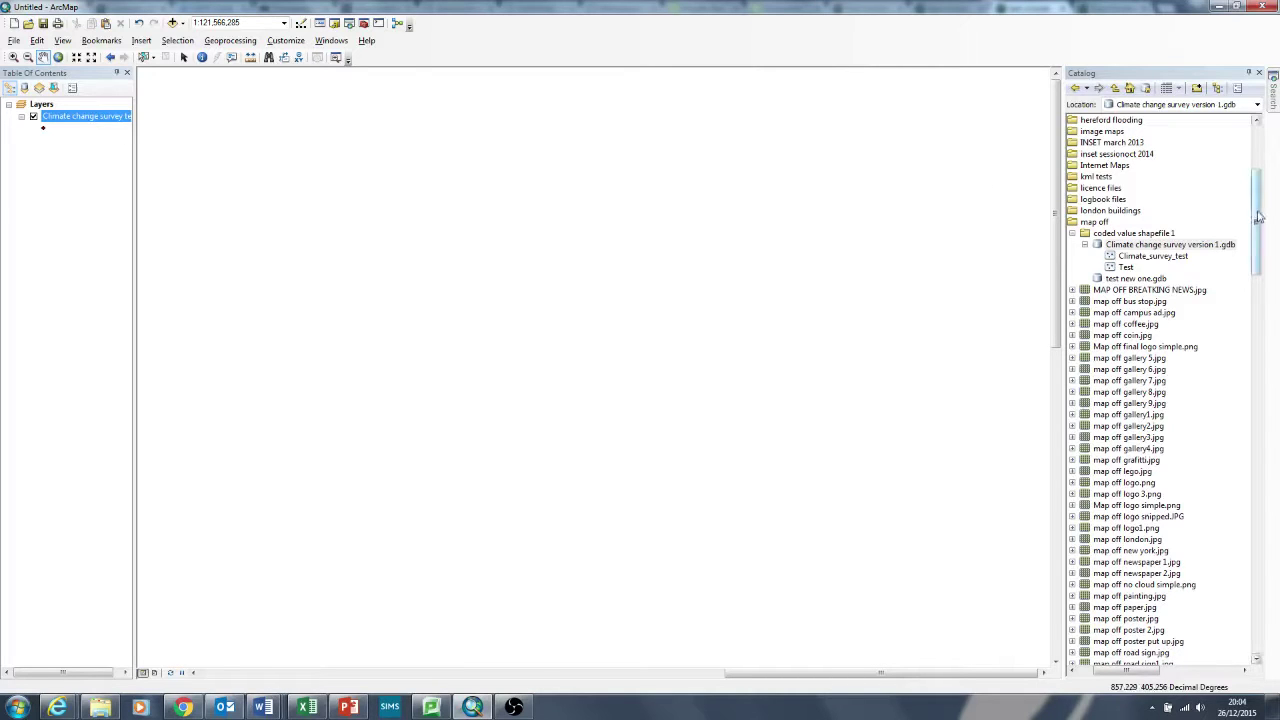
{"action": "left_click", "coordinate": [1140, 257]}
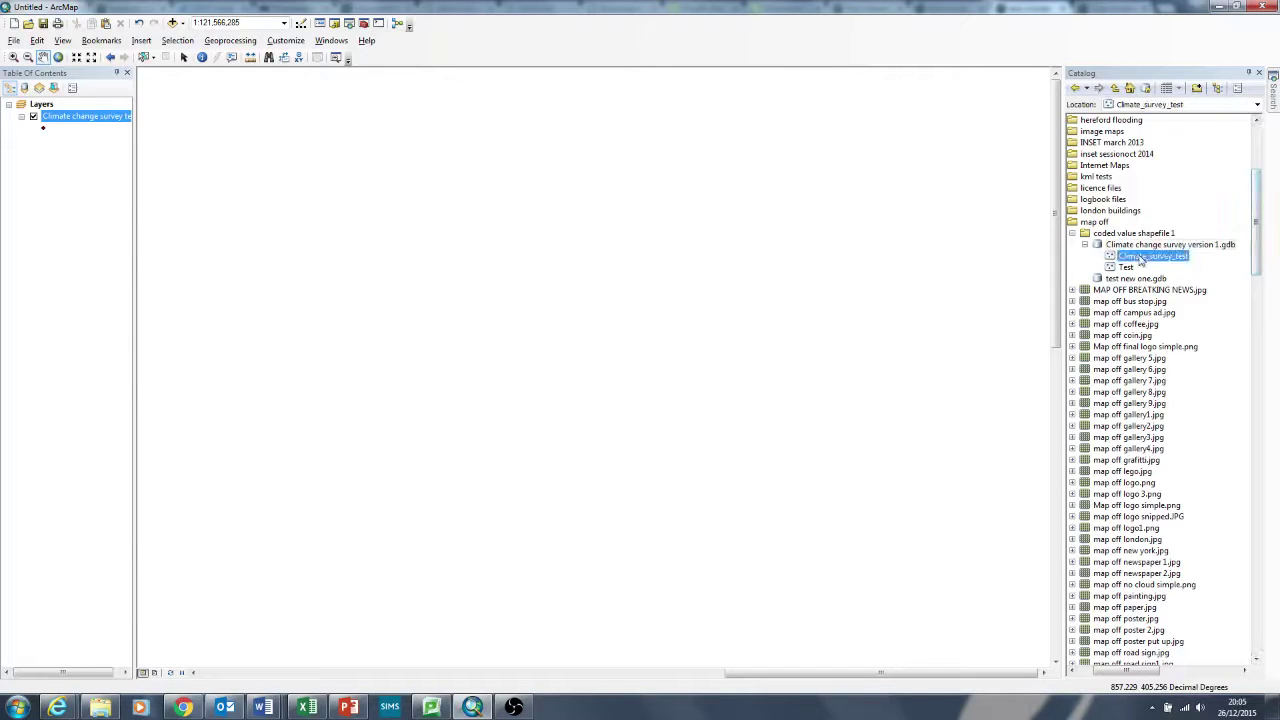
{"action": "left_click", "coordinate": [1130, 245]}
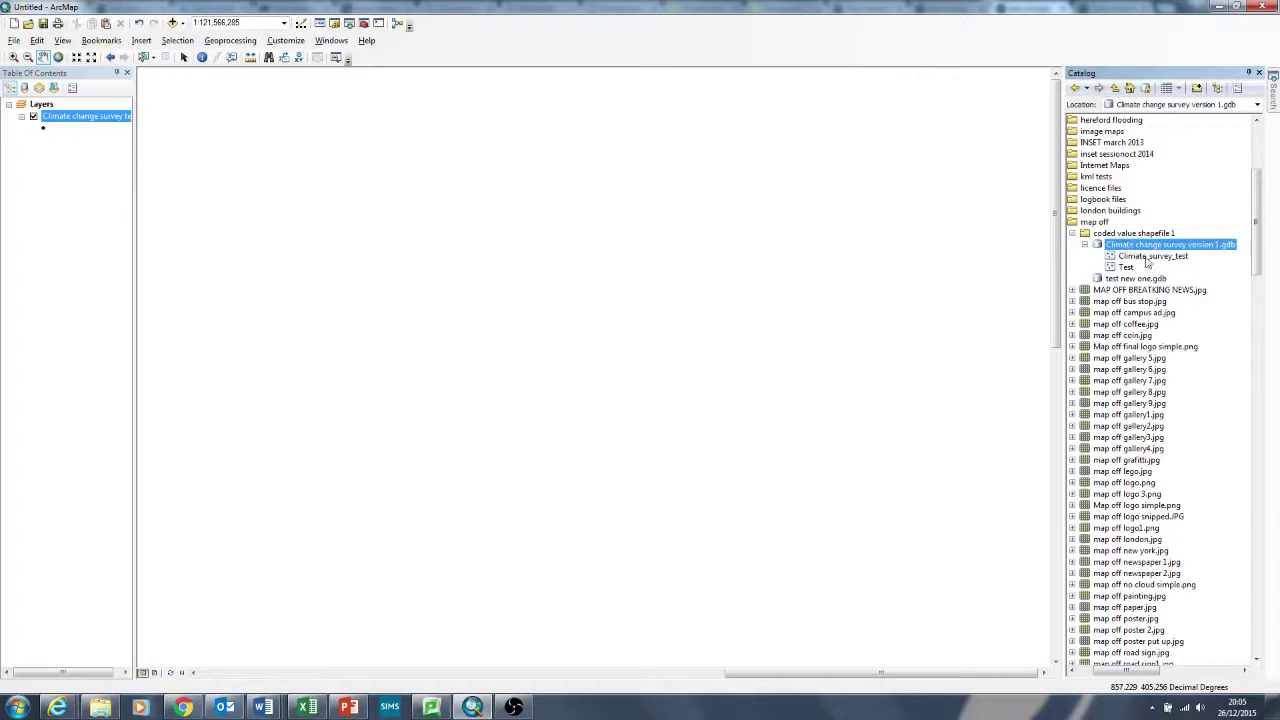
{"action": "left_click", "coordinate": [1147, 258]}
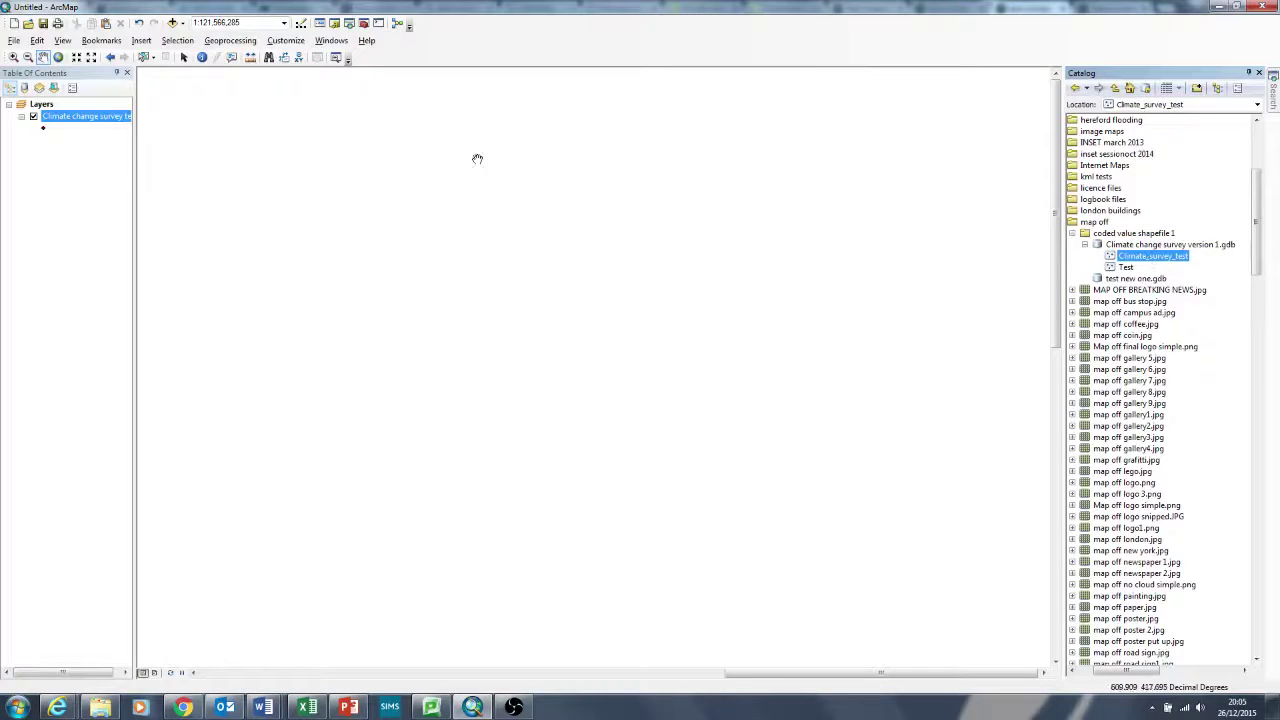
{"action": "left_click", "coordinate": [44, 118]}
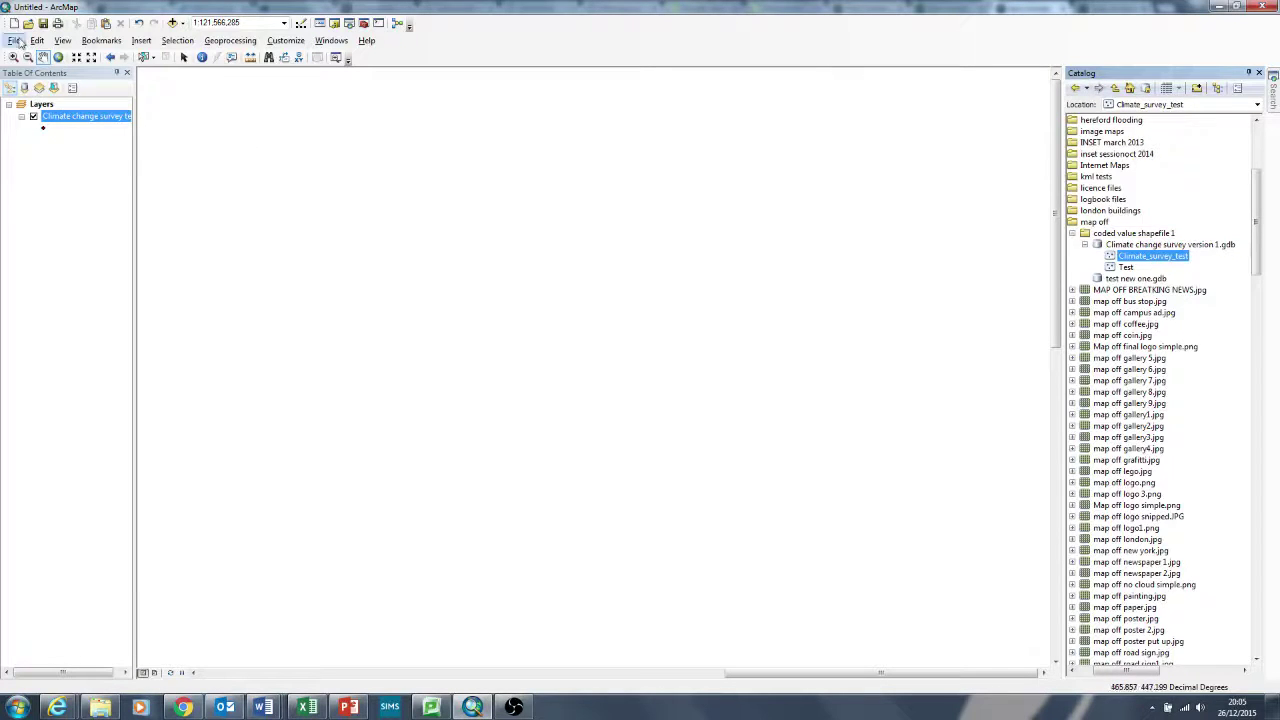
- Return to the browser and scroll through the partly filled test climate form
{"action": "left_click", "coordinate": [183, 707]}
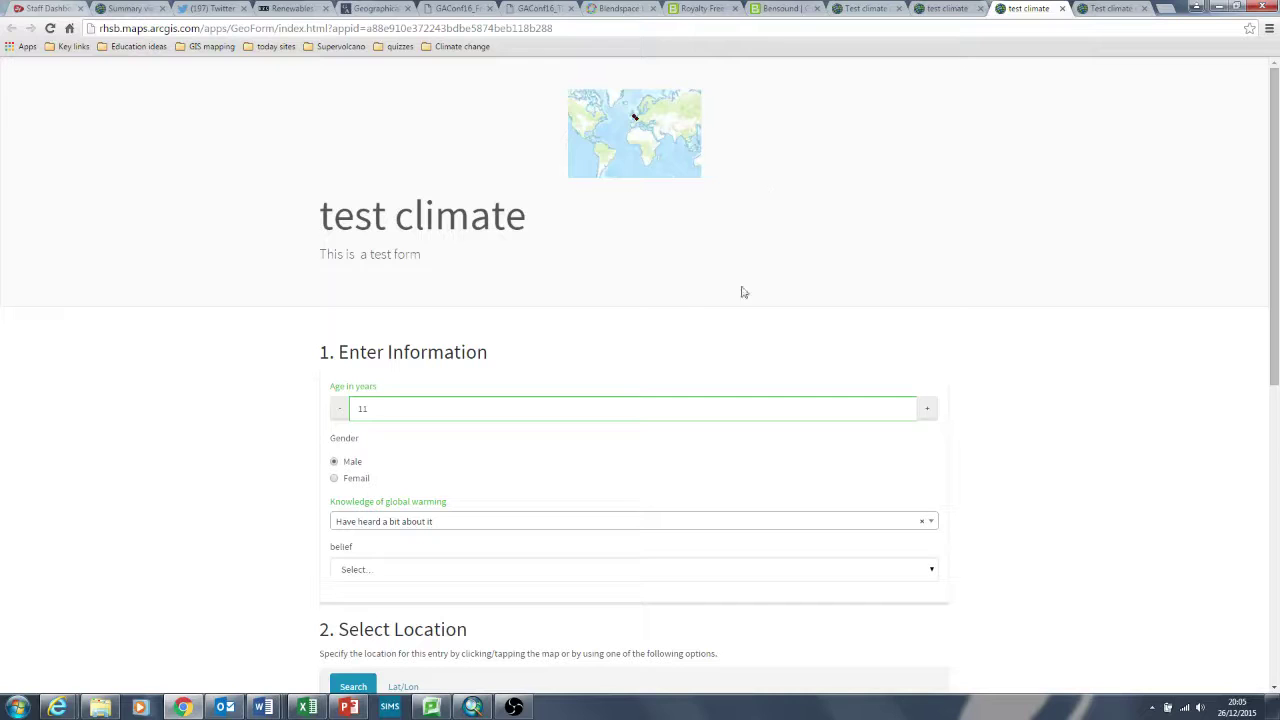
{"action": "mouse_move", "coordinate": [1276, 178]}
{"action": "left_mouse_down"}
{"action": "mouse_move", "coordinate": [1276, 283]}
{"action": "mouse_move", "coordinate": [1257, 189]}
{"action": "left_mouse_up"}
{"action": "mouse_move", "coordinate": [1275, 132]}
{"action": "left_mouse_down"}
{"action": "mouse_move", "coordinate": [1276, 282]}
{"action": "mouse_move", "coordinate": [1277, 118]}
{"action": "left_mouse_up"}
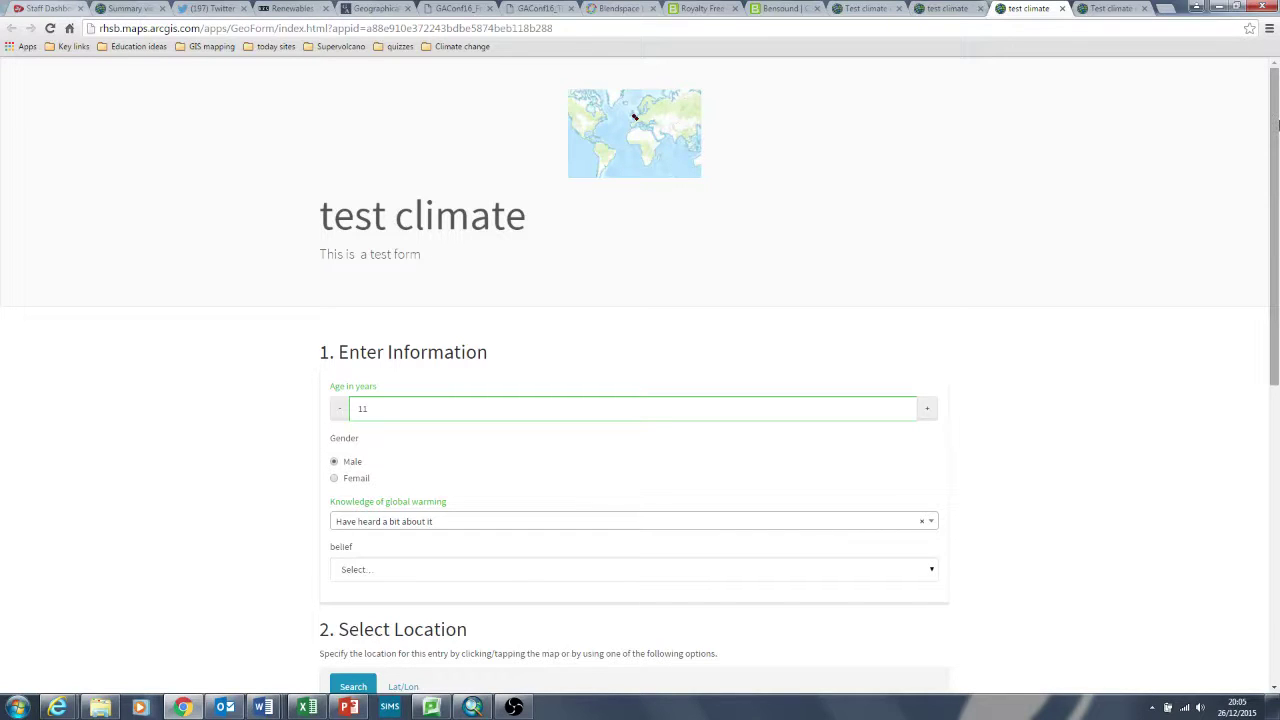
{"action": "mouse_move", "coordinate": [1277, 122]}
{"action": "left_mouse_down"}
{"action": "mouse_move", "coordinate": [1277, 189]}
{"action": "mouse_move", "coordinate": [1277, 115]}
{"action": "left_mouse_up"}
{"action": "scroll", "coordinate": [1257, 220], "scroll_direction": "down", "scroll_amount": 1}
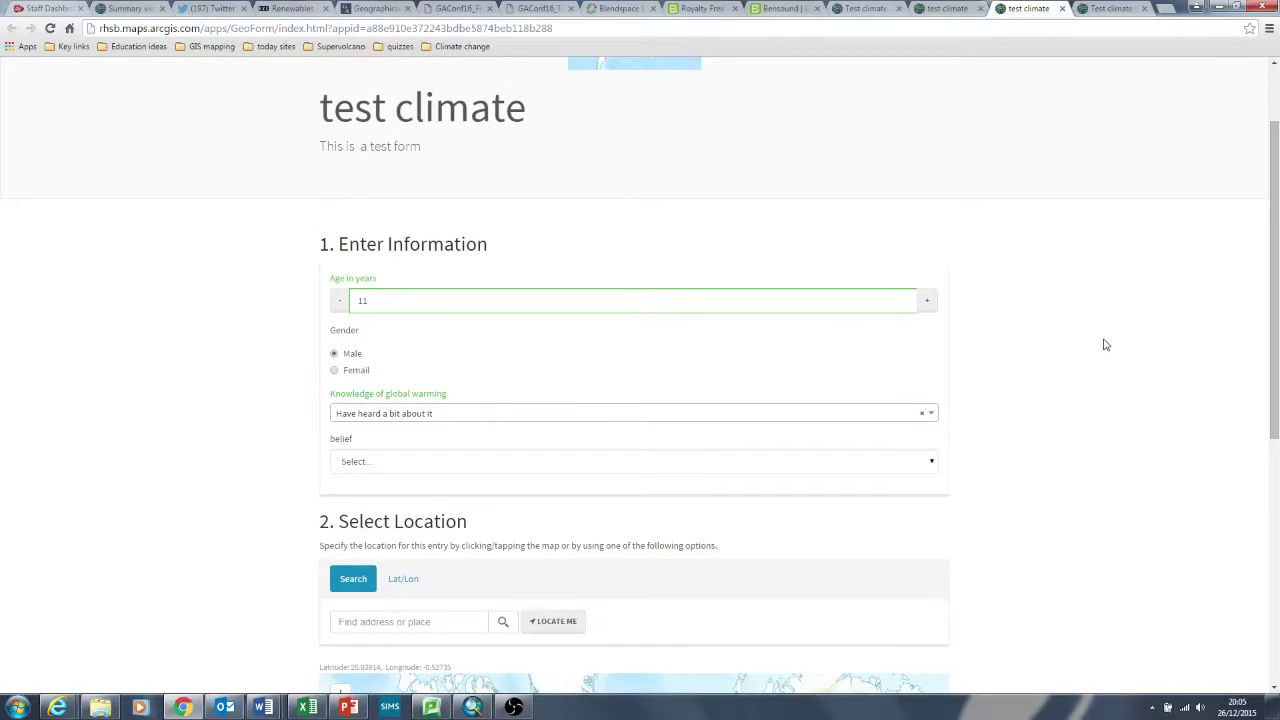